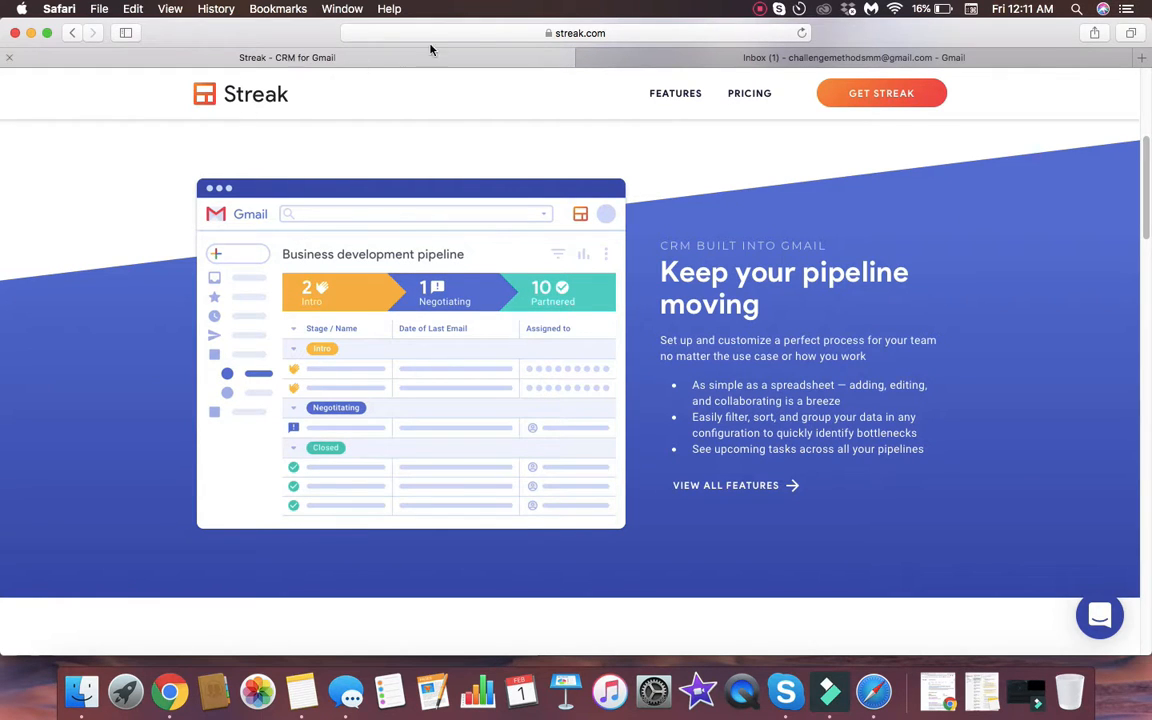
{"action": "left_click", "coordinate": [493, 35]}
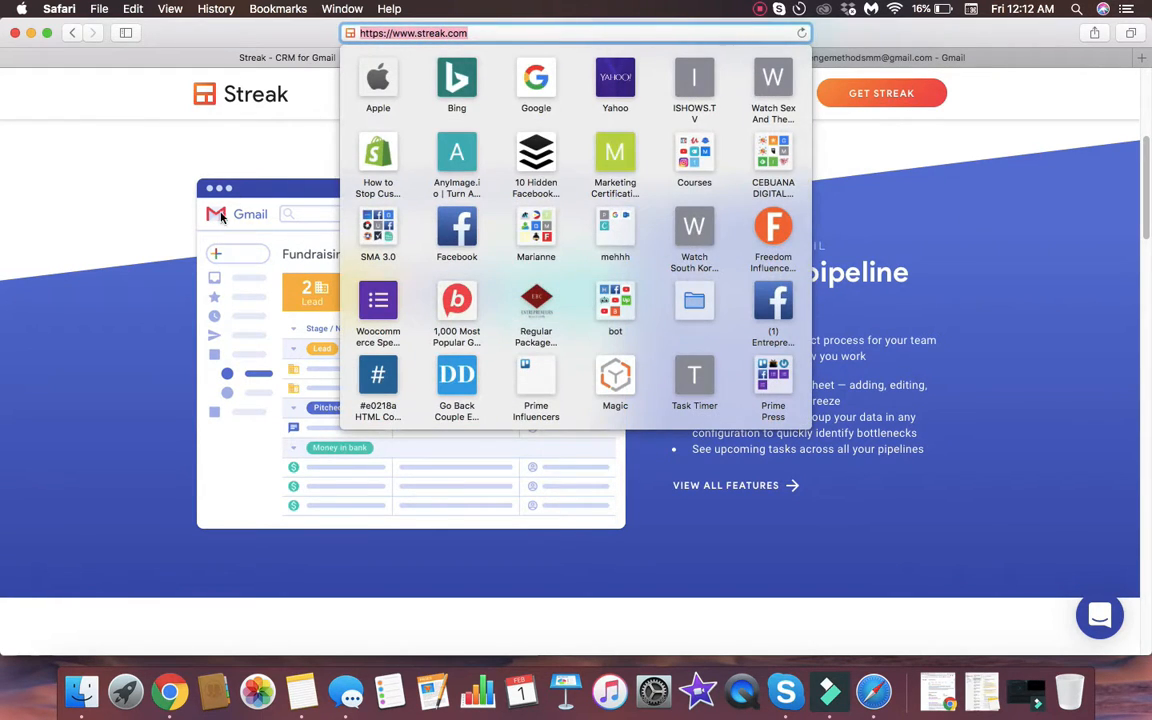
{"action": "left_click", "coordinate": [145, 198]}
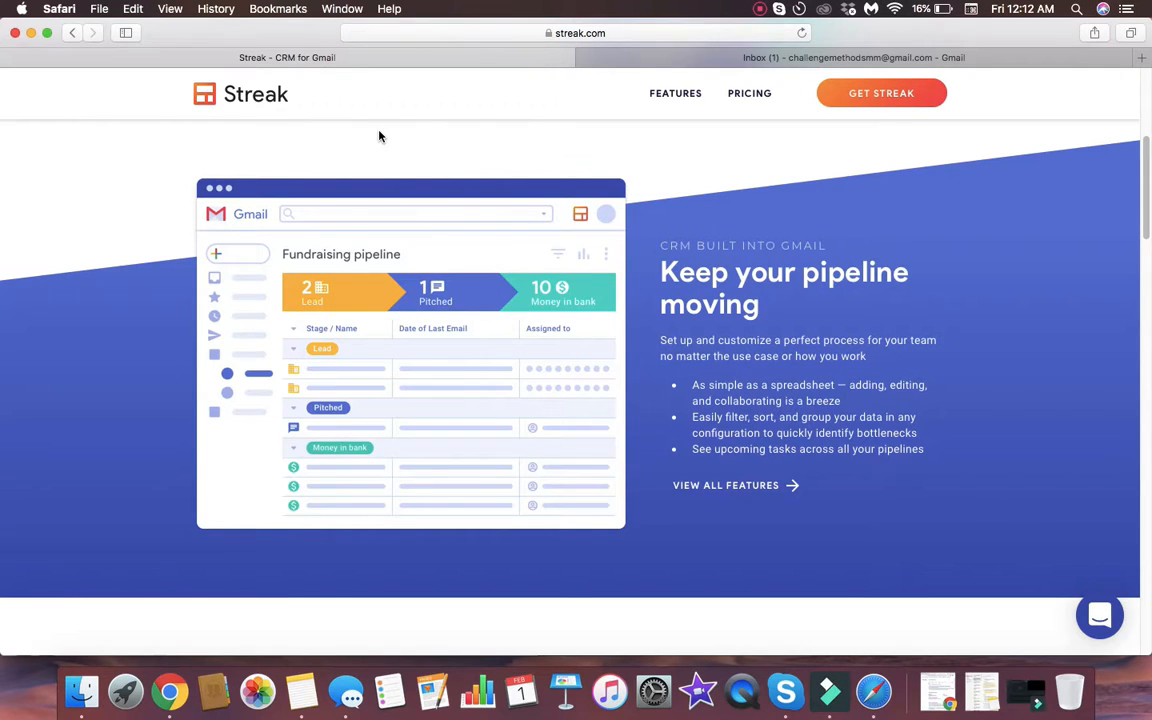
Get Streak from its home page and install the Streak extension from the Safari Extensions gallery.
{"action": "scroll", "coordinate": [380, 134], "scroll_direction": "up", "scroll_amount": 5}
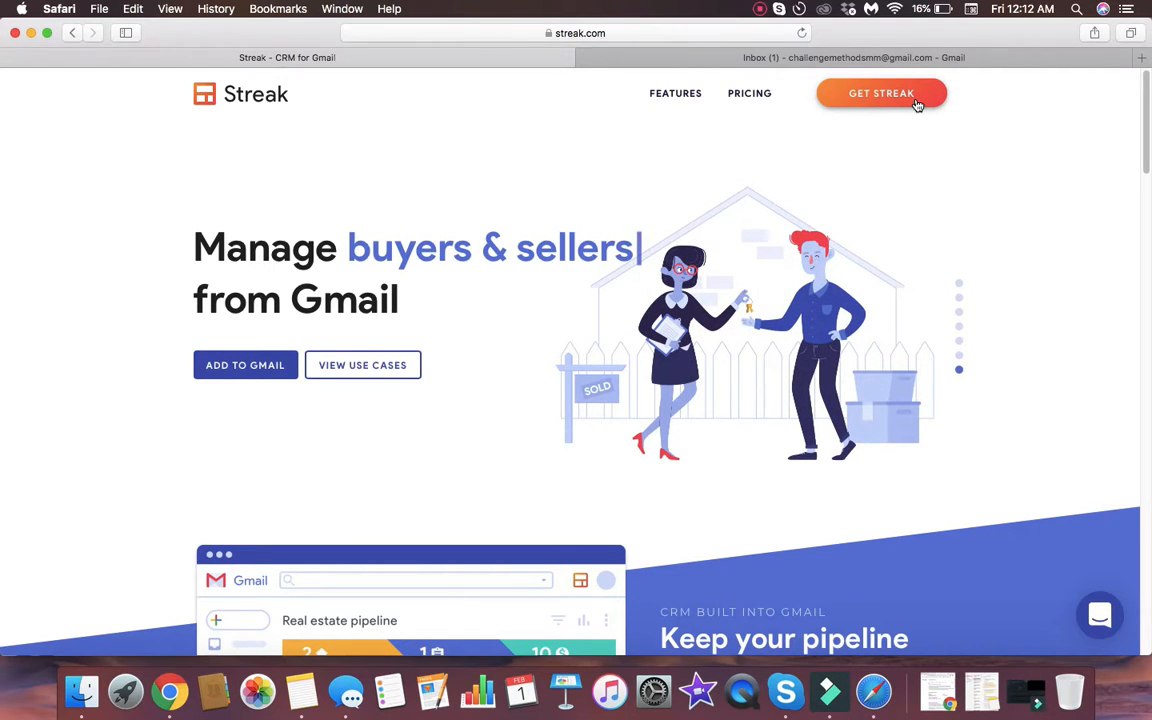
{"action": "left_click", "coordinate": [917, 104]}
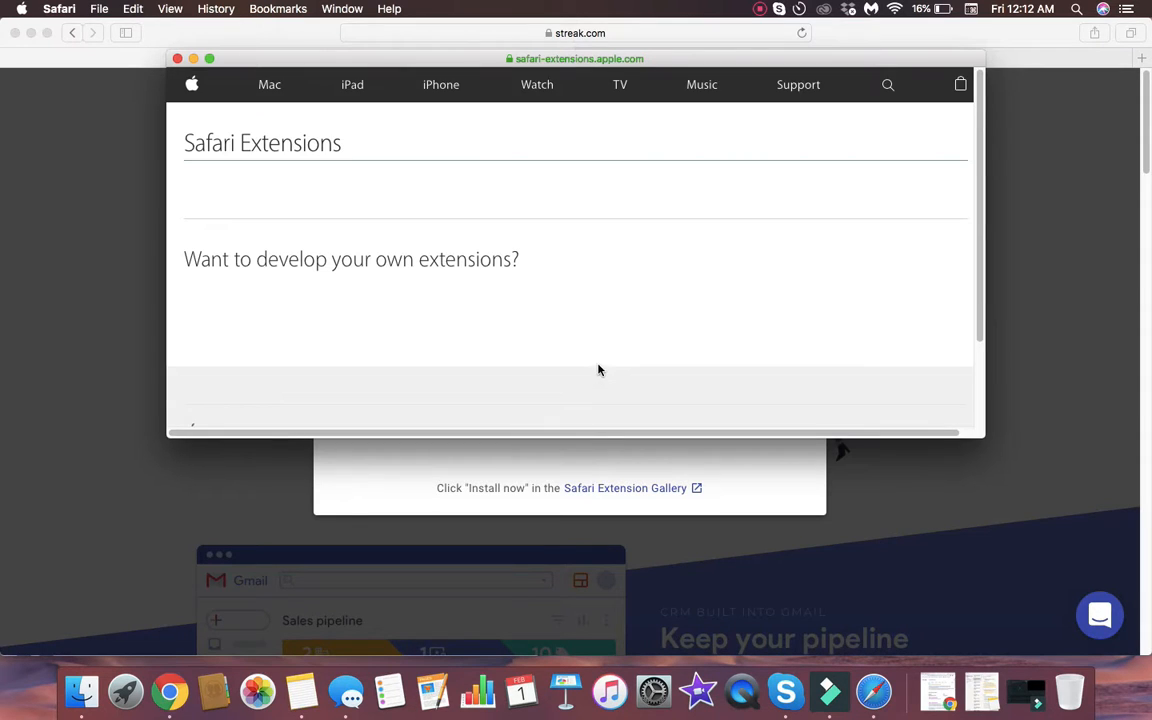
{"action": "scroll", "coordinate": [536, 334], "scroll_direction": "down", "scroll_amount": 1}
{"action": "scroll", "coordinate": [536, 334], "scroll_direction": "down", "scroll_amount": 2}
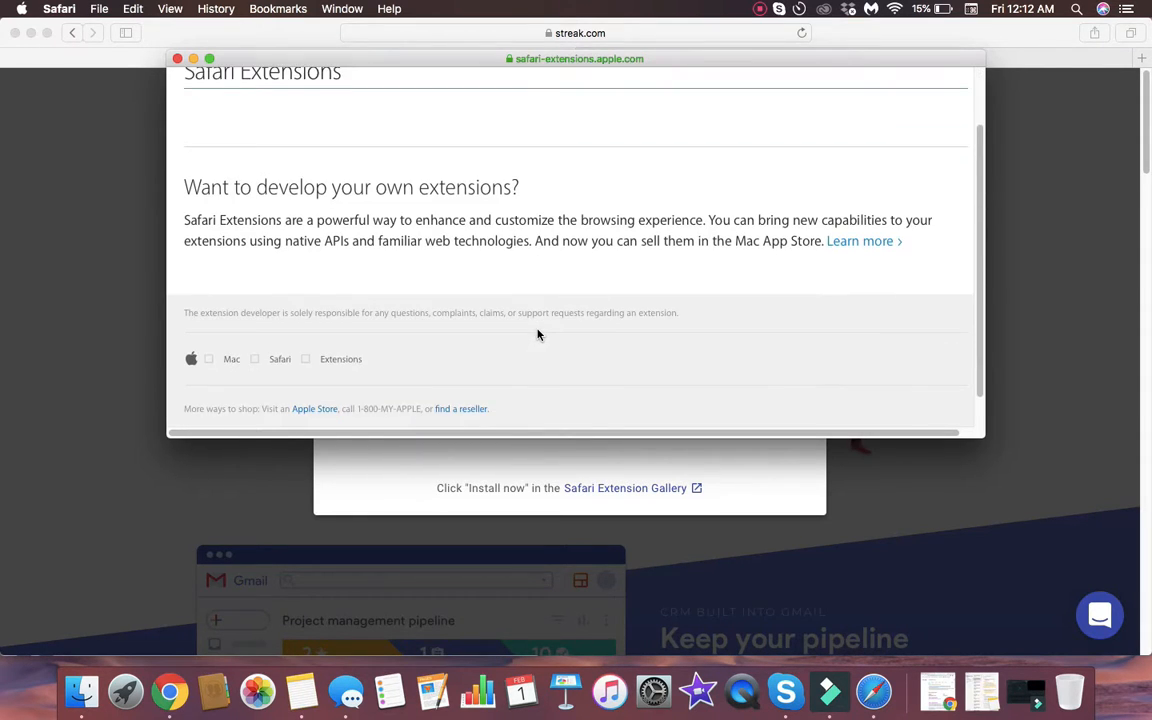
{"action": "scroll", "coordinate": [609, 255], "scroll_direction": "down", "scroll_amount": 4}
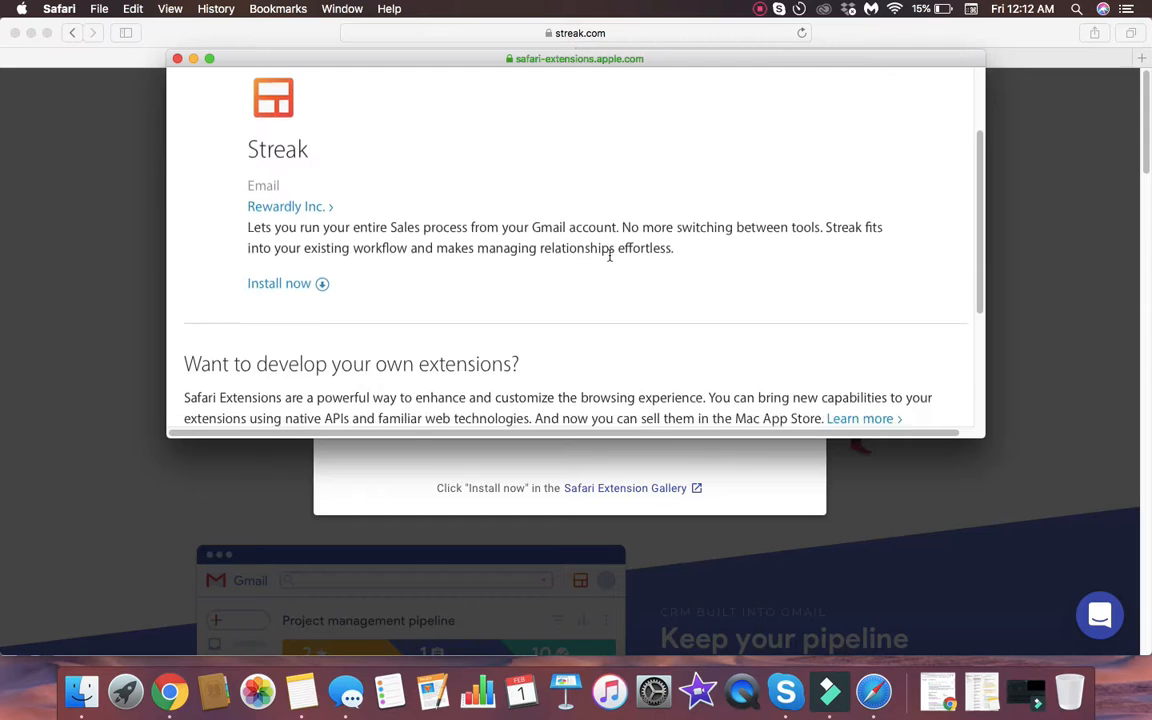
{"action": "scroll", "coordinate": [330, 203], "scroll_direction": "up", "scroll_amount": 1}
{"action": "scroll", "coordinate": [330, 203], "scroll_direction": "up", "scroll_amount": 2}
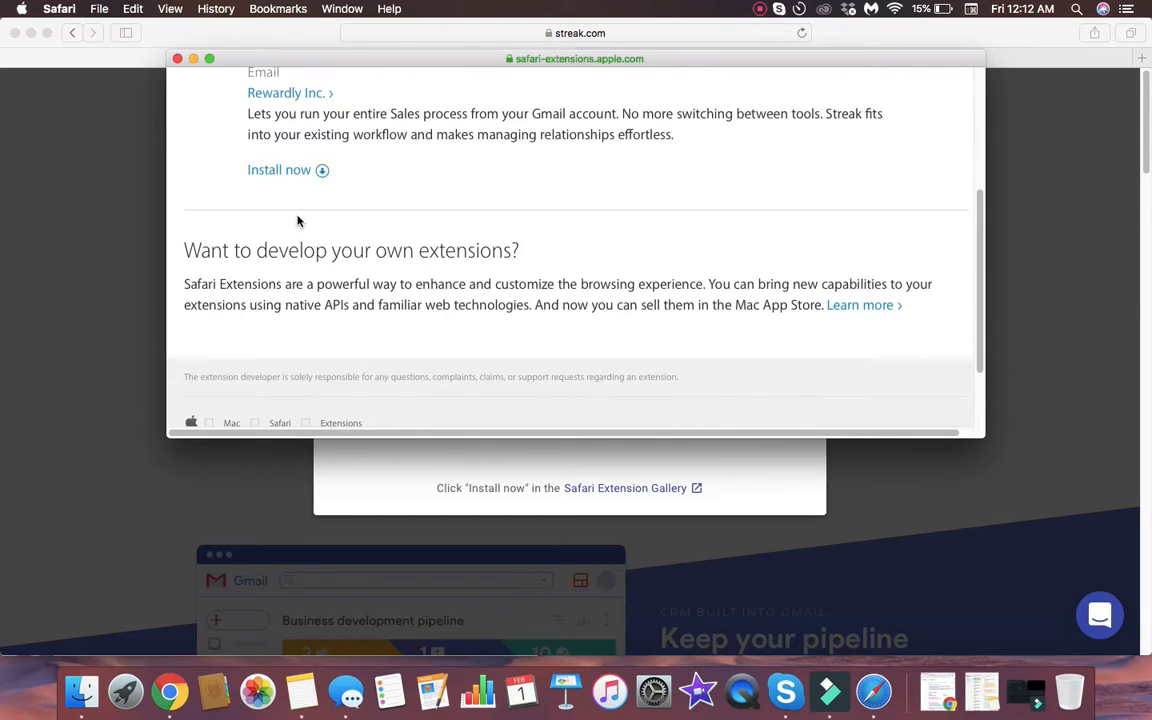
{"action": "left_click", "coordinate": [300, 205]}
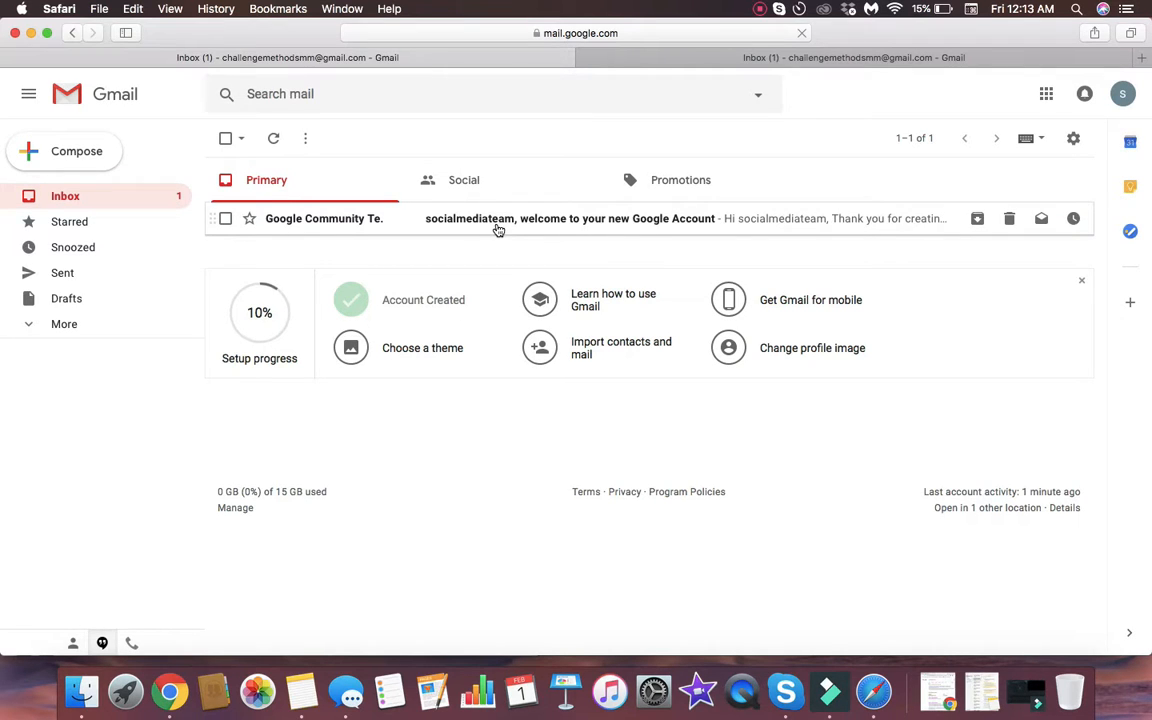
Close the duplicate Gmail tab and connect Streak to the existing Google account, allowing the requested access.
{"action": "left_click", "coordinate": [888, 62]}
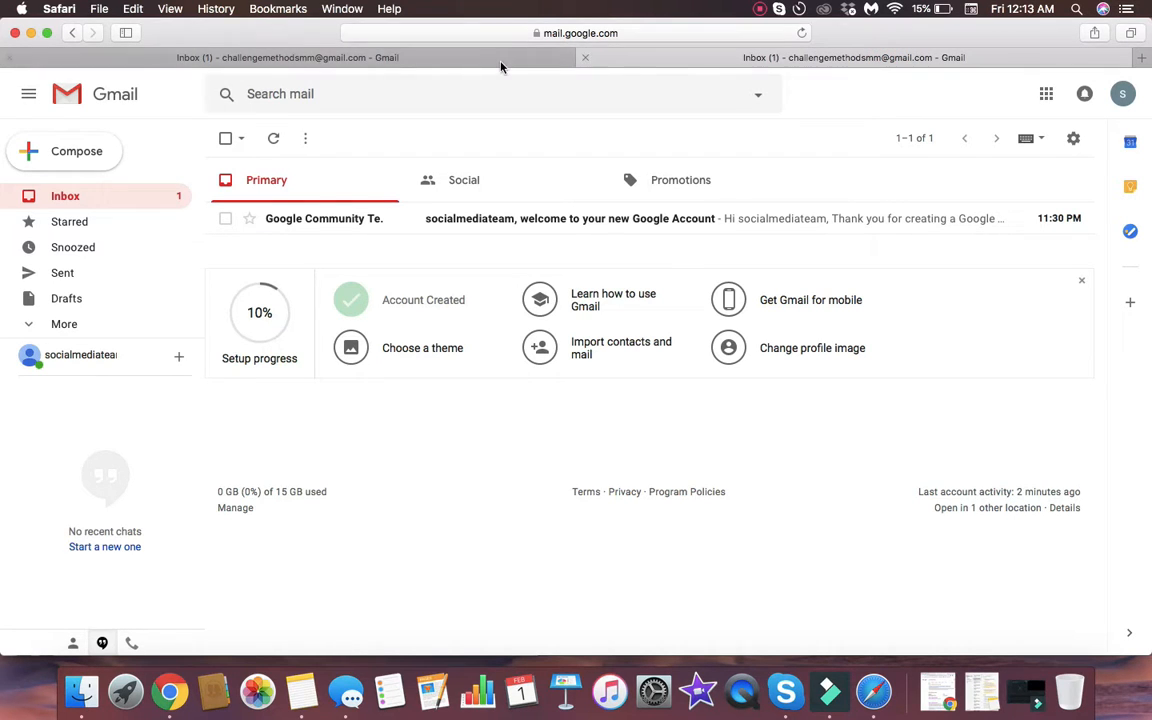
{"action": "left_click", "coordinate": [586, 57]}
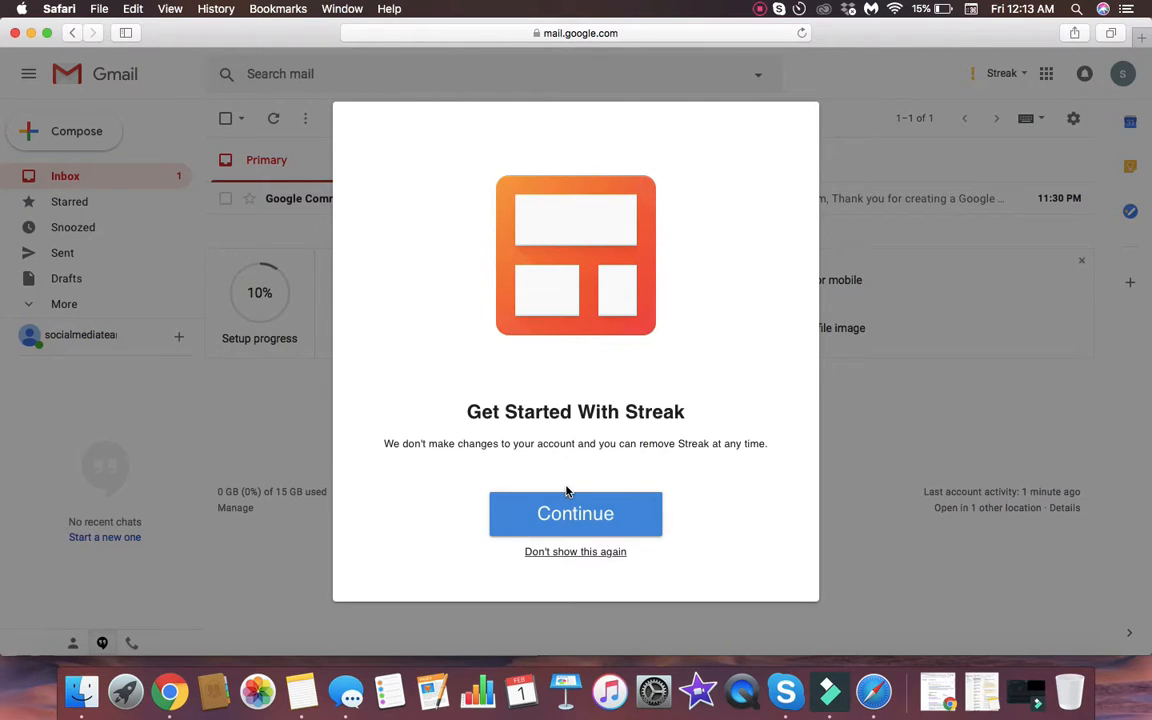
{"action": "left_click", "coordinate": [628, 524]}
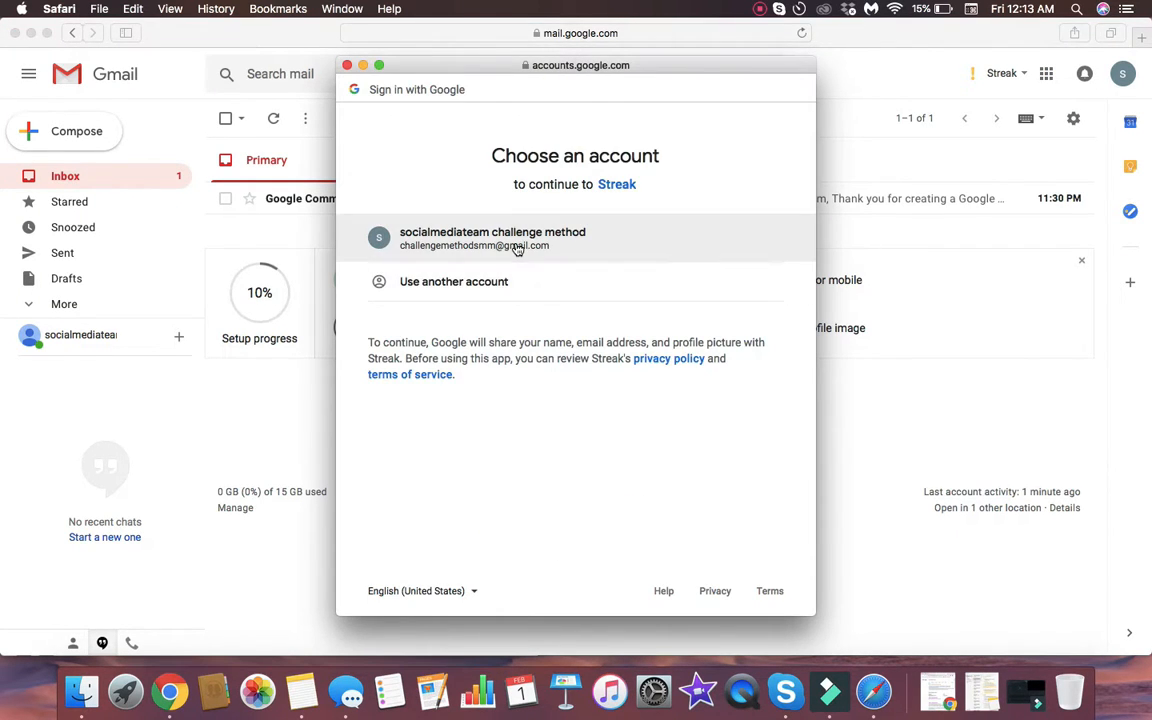
{"action": "left_click", "coordinate": [530, 249]}
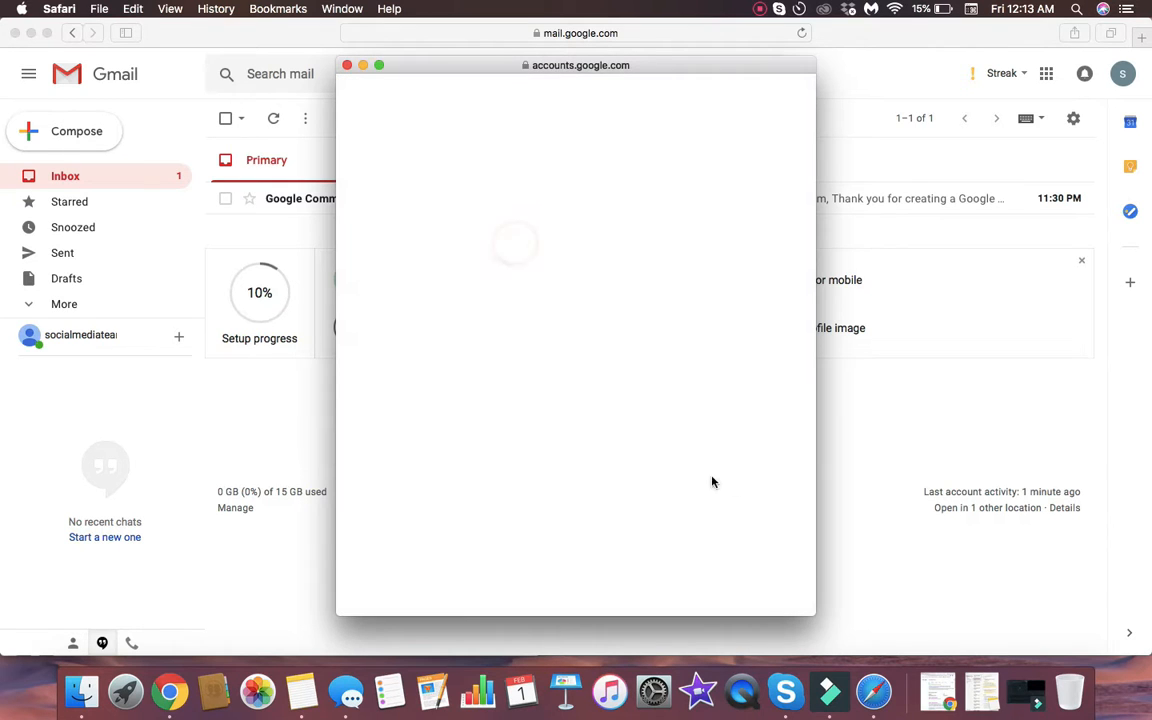
{"action": "left_click", "coordinate": [751, 594]}
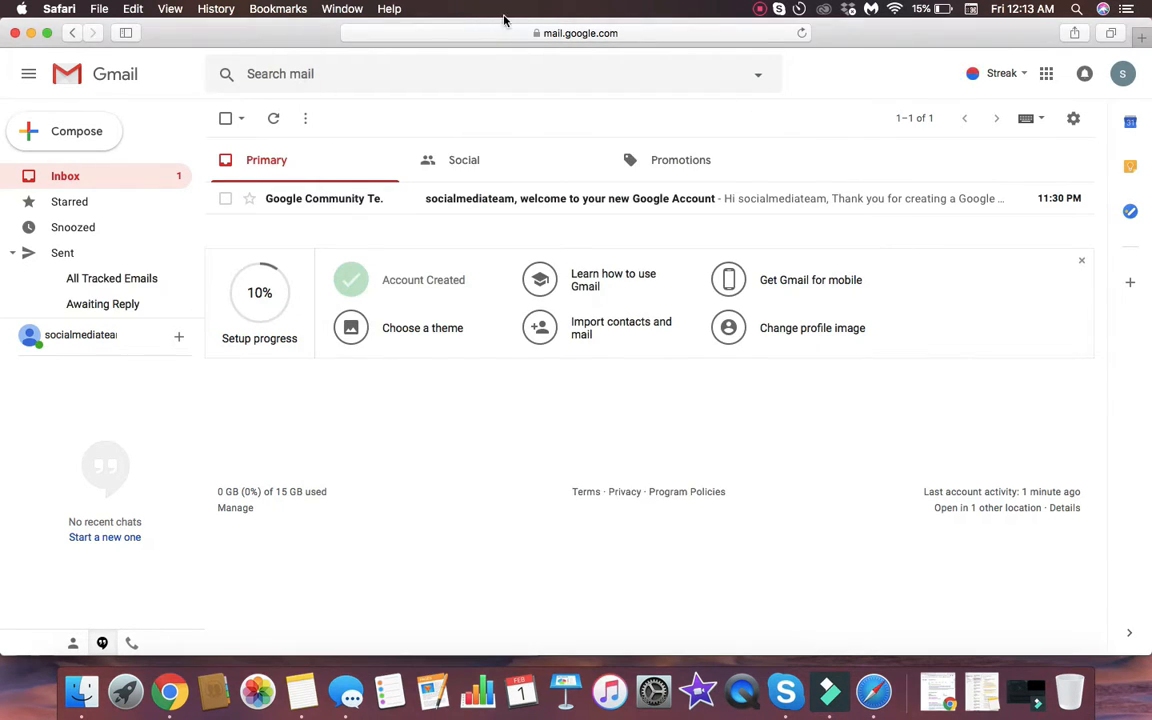
Start the Streak setup questionnaire and answer Both! for usage, Operations Team for team type and Projects for what to track.
{"action": "left_click", "coordinate": [975, 77]}
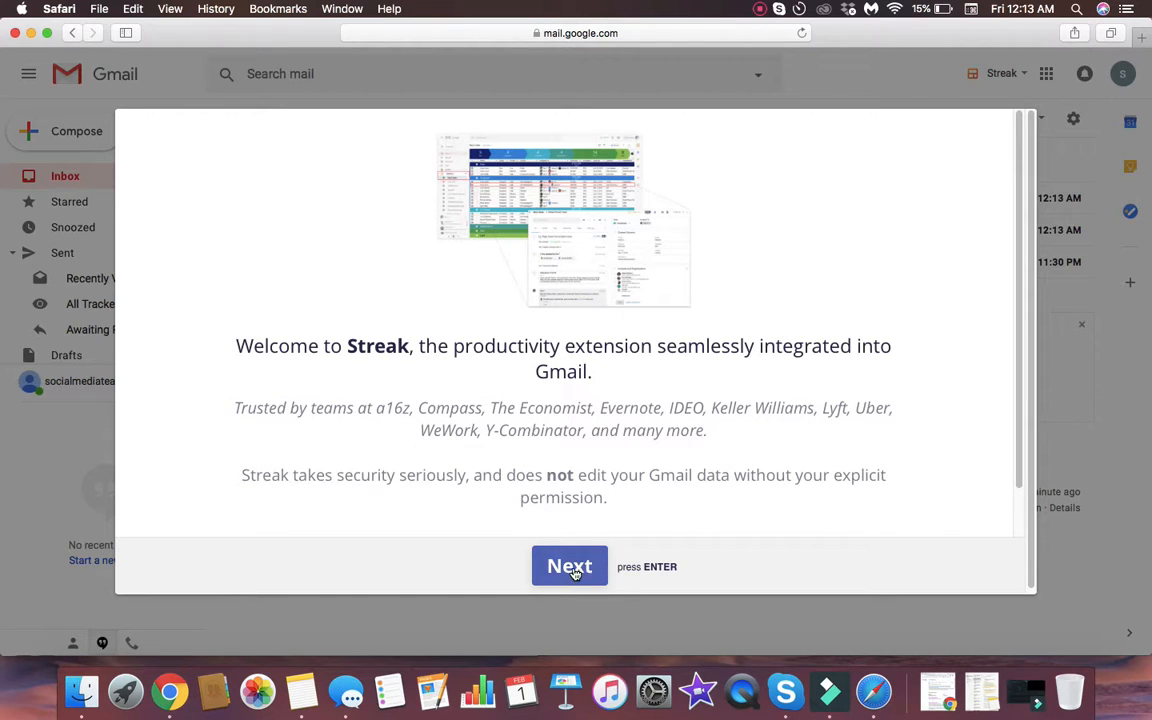
{"action": "left_click", "coordinate": [569, 567]}
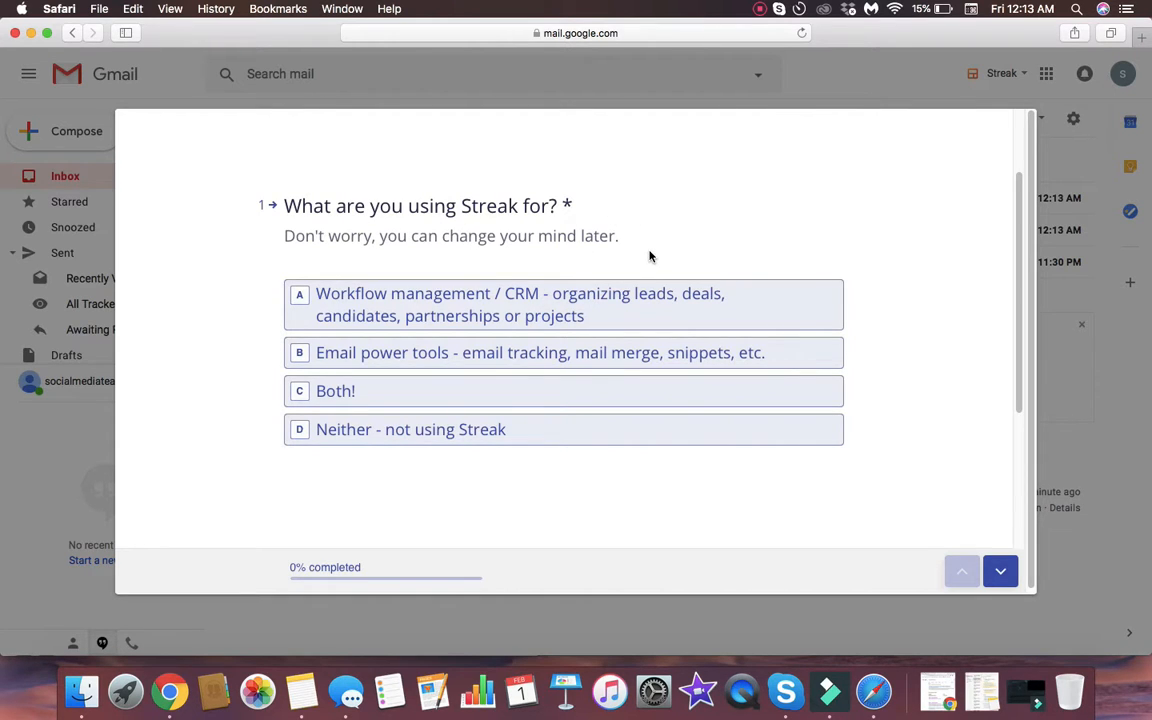
{"action": "left_click", "coordinate": [646, 296]}
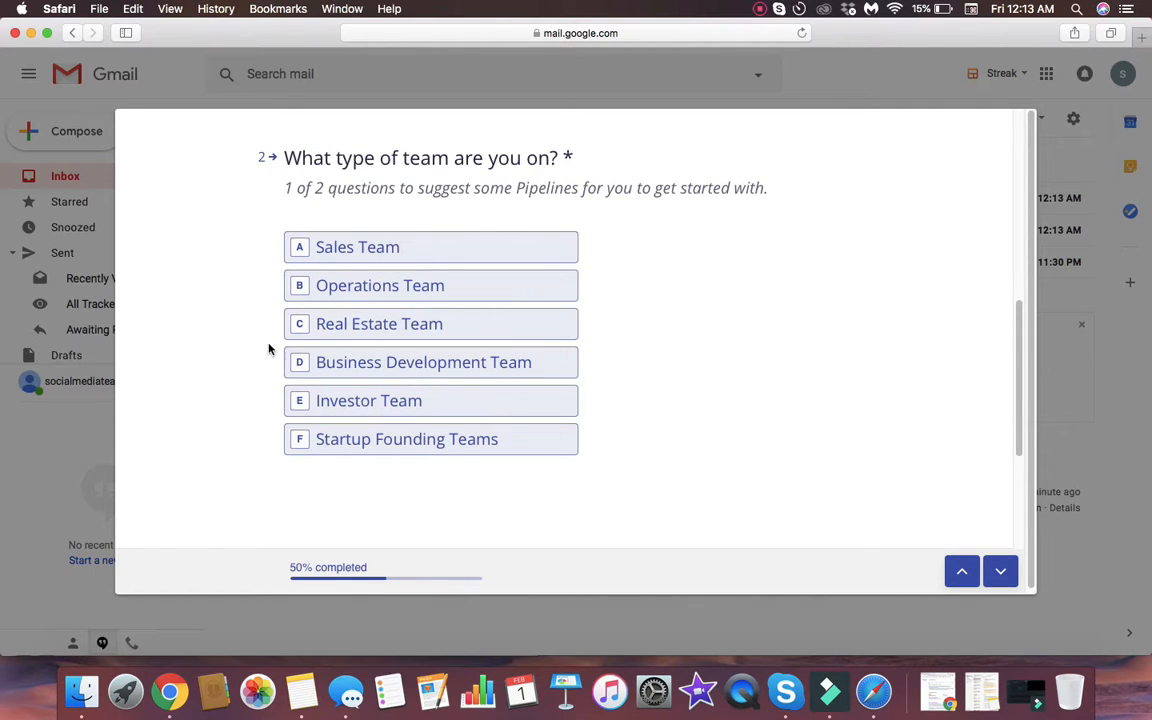
{"action": "left_click", "coordinate": [961, 570]}
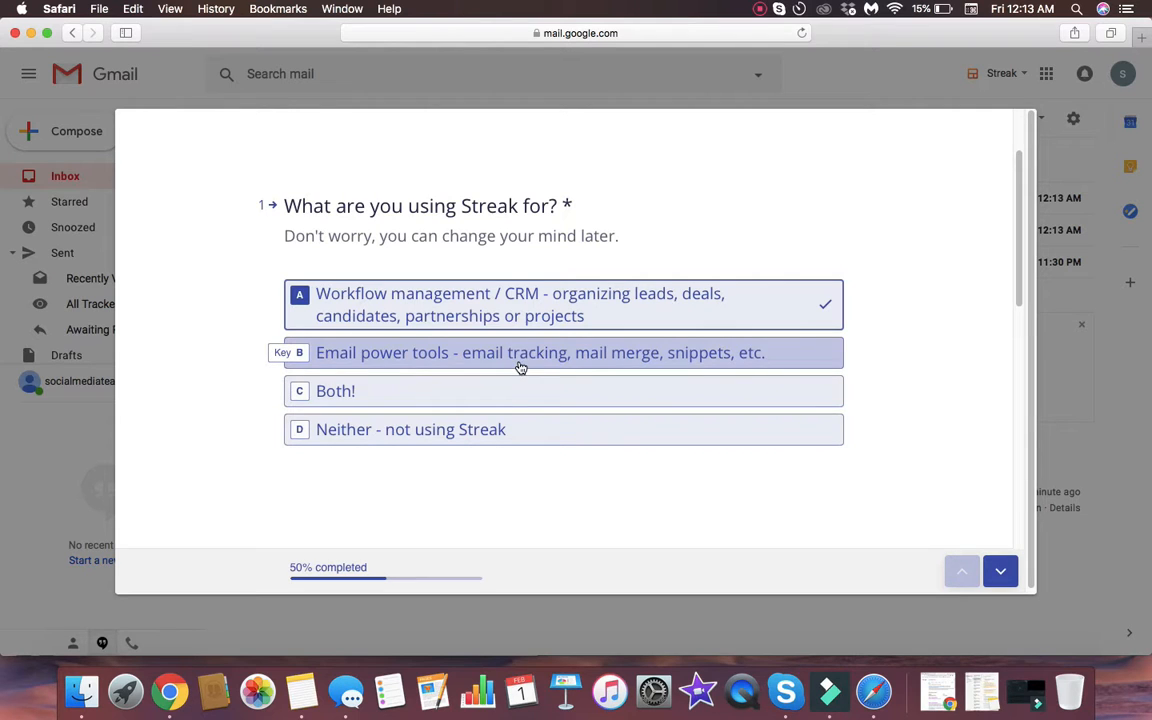
{"action": "left_click", "coordinate": [575, 399]}
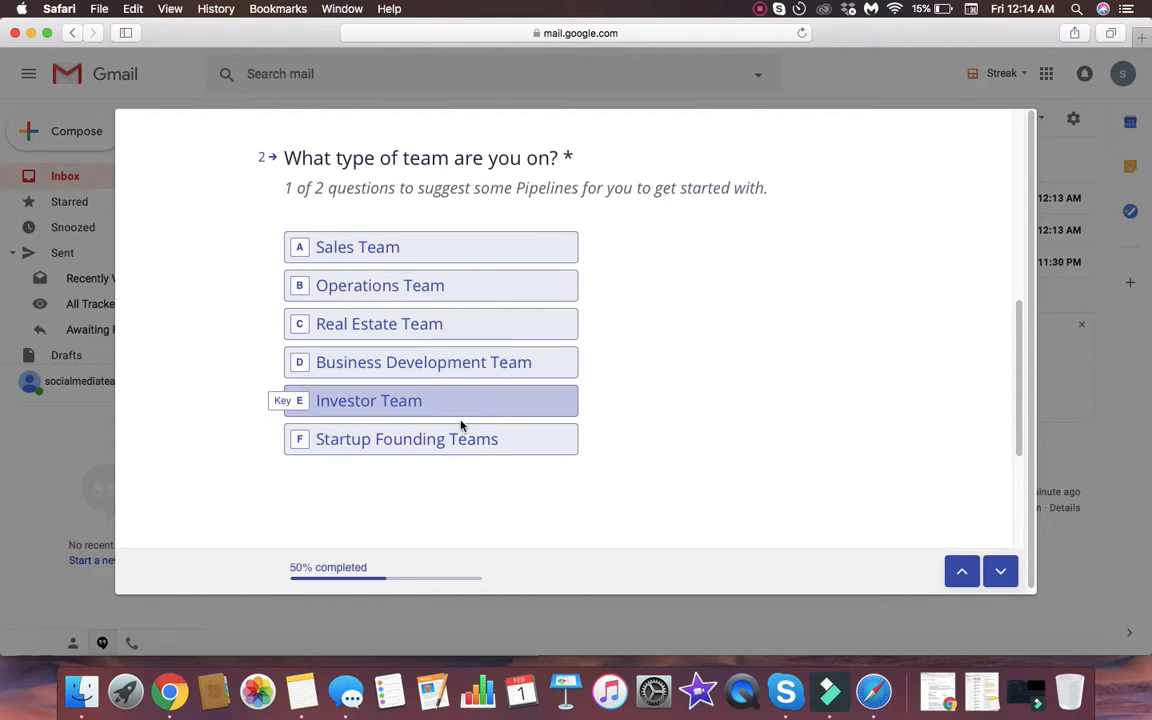
{"action": "left_click", "coordinate": [437, 287]}
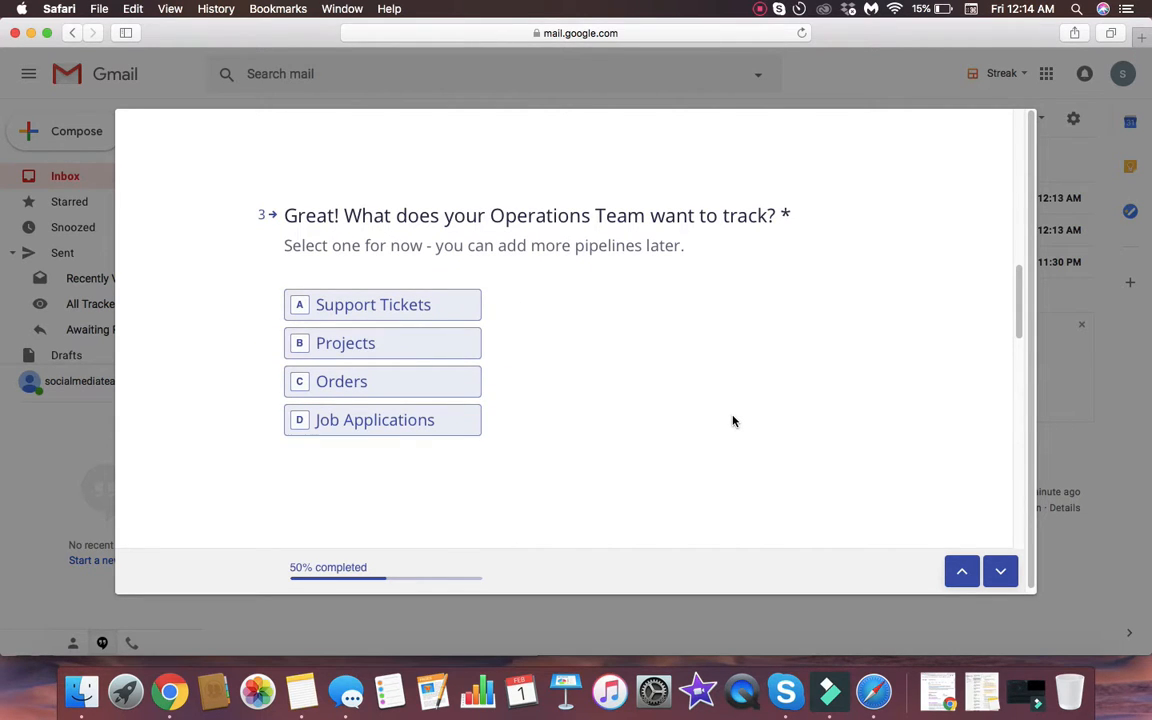
{"action": "left_click", "coordinate": [394, 351]}
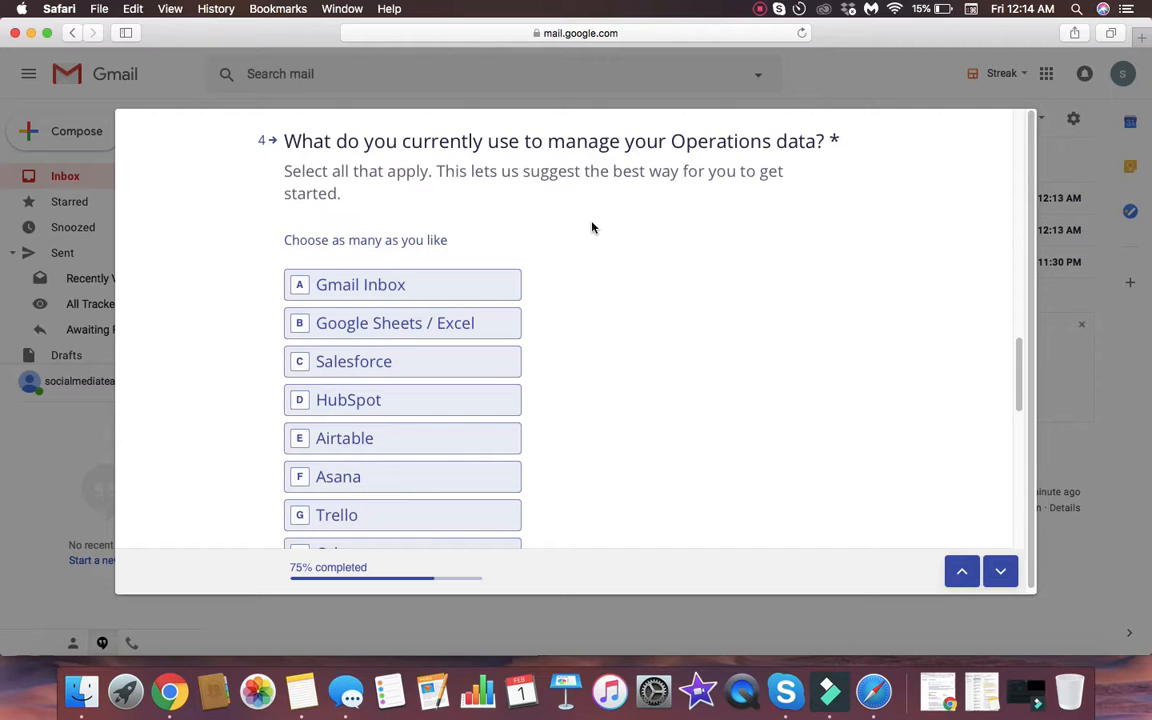
Select Gmail Inbox, Google Sheets / Excel, Salesforce, HubSpot, Airtable, Asana and Trello as current data tools and submit the answer.
{"action": "scroll", "coordinate": [585, 231], "scroll_direction": "down", "scroll_amount": 1}
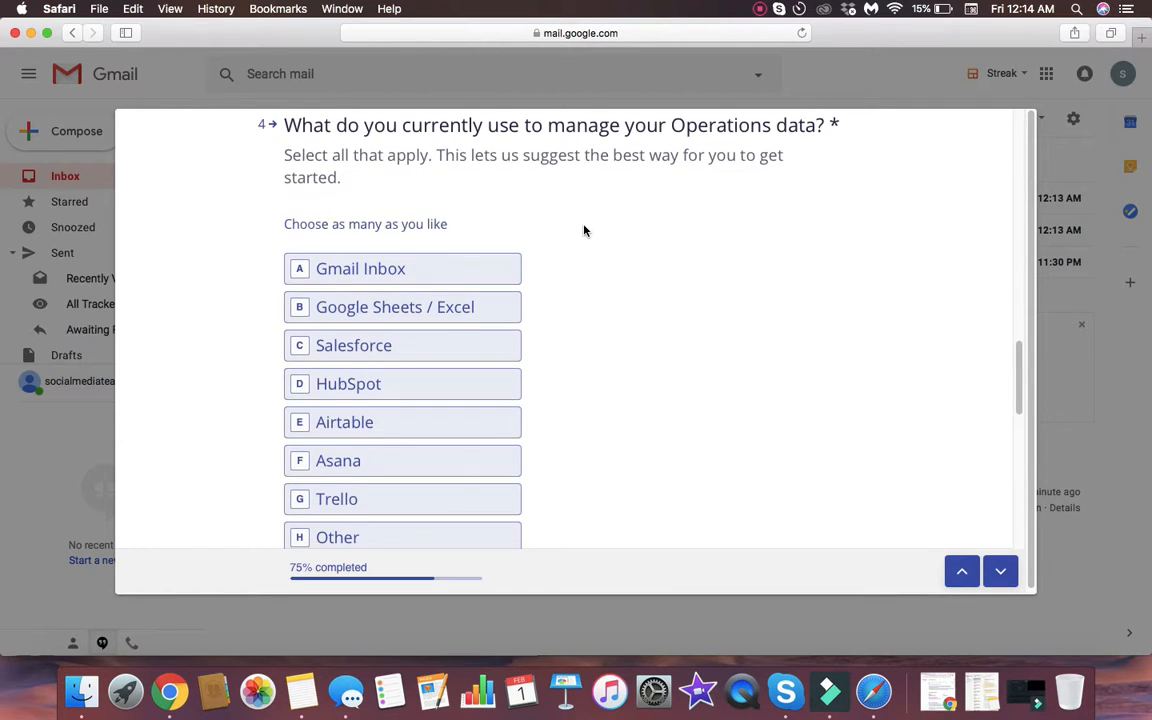
{"action": "scroll", "coordinate": [583, 230], "scroll_direction": "down", "scroll_amount": 2}
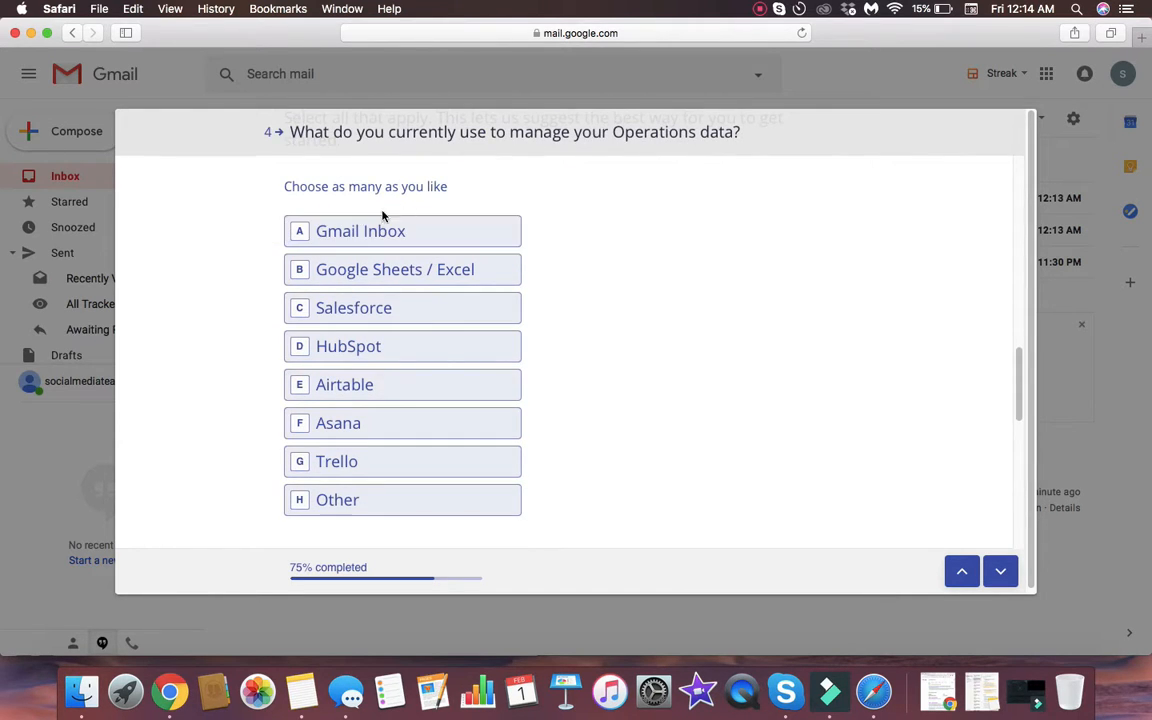
{"action": "left_click", "coordinate": [423, 235]}
{"action": "left_click", "coordinate": [424, 266]}
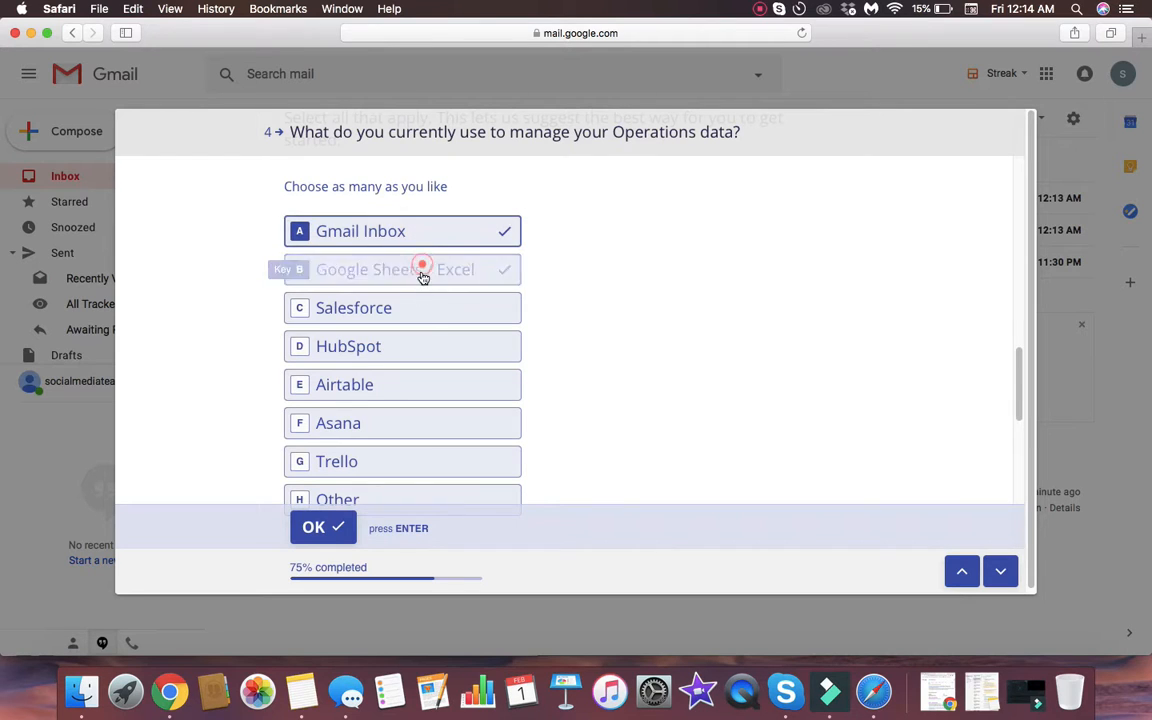
{"action": "scroll", "coordinate": [605, 285], "scroll_direction": "down", "scroll_amount": 1}
{"action": "scroll", "coordinate": [511, 309], "scroll_direction": "down", "scroll_amount": 2}
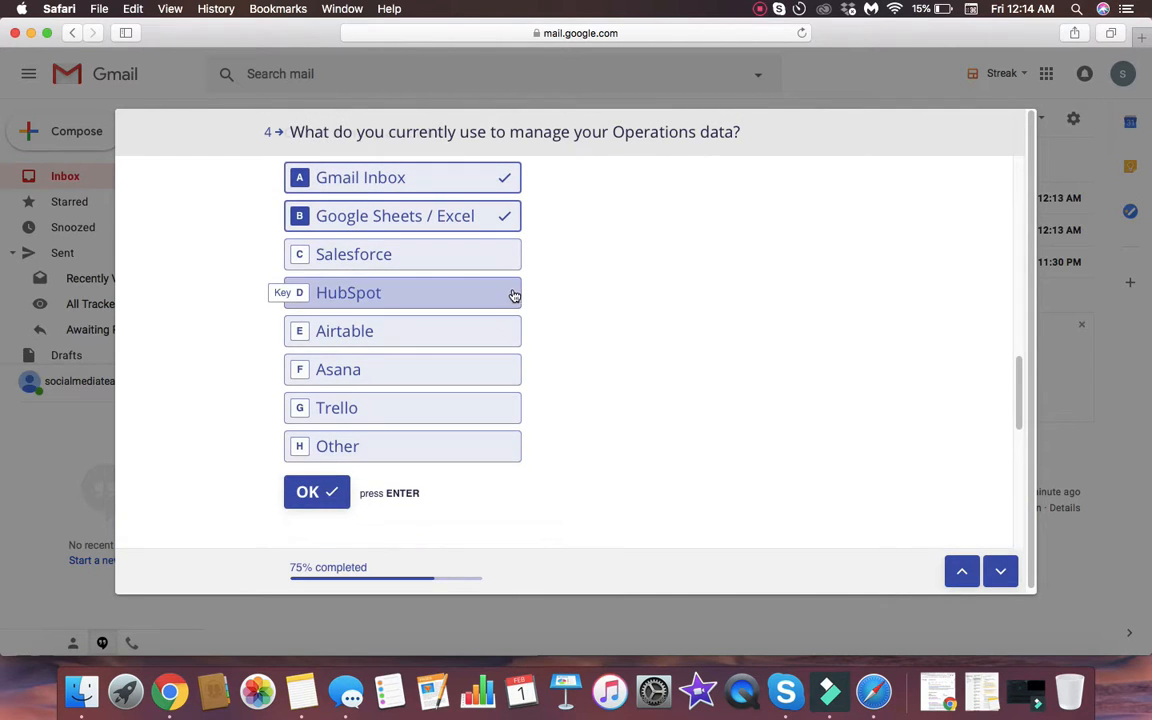
{"action": "left_click", "coordinate": [465, 258]}
{"action": "left_click", "coordinate": [455, 292]}
{"action": "left_click", "coordinate": [447, 328]}
{"action": "left_click", "coordinate": [442, 372]}
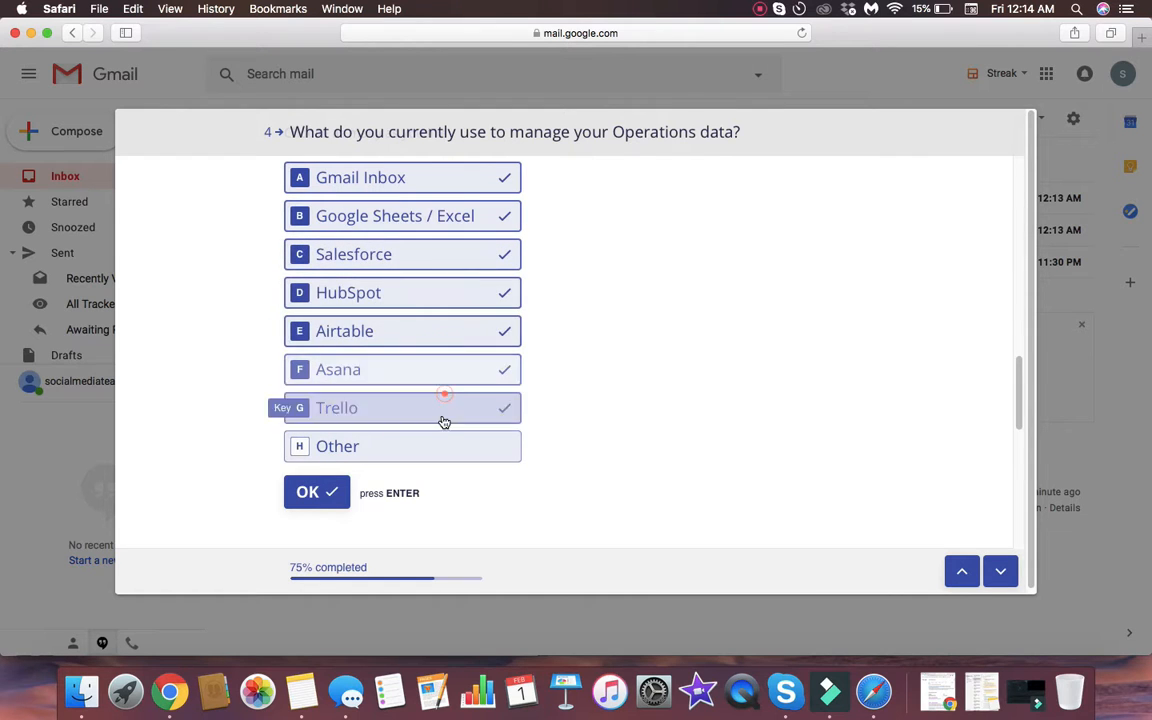
{"action": "left_click", "coordinate": [442, 412]}
{"action": "left_click", "coordinate": [442, 440]}
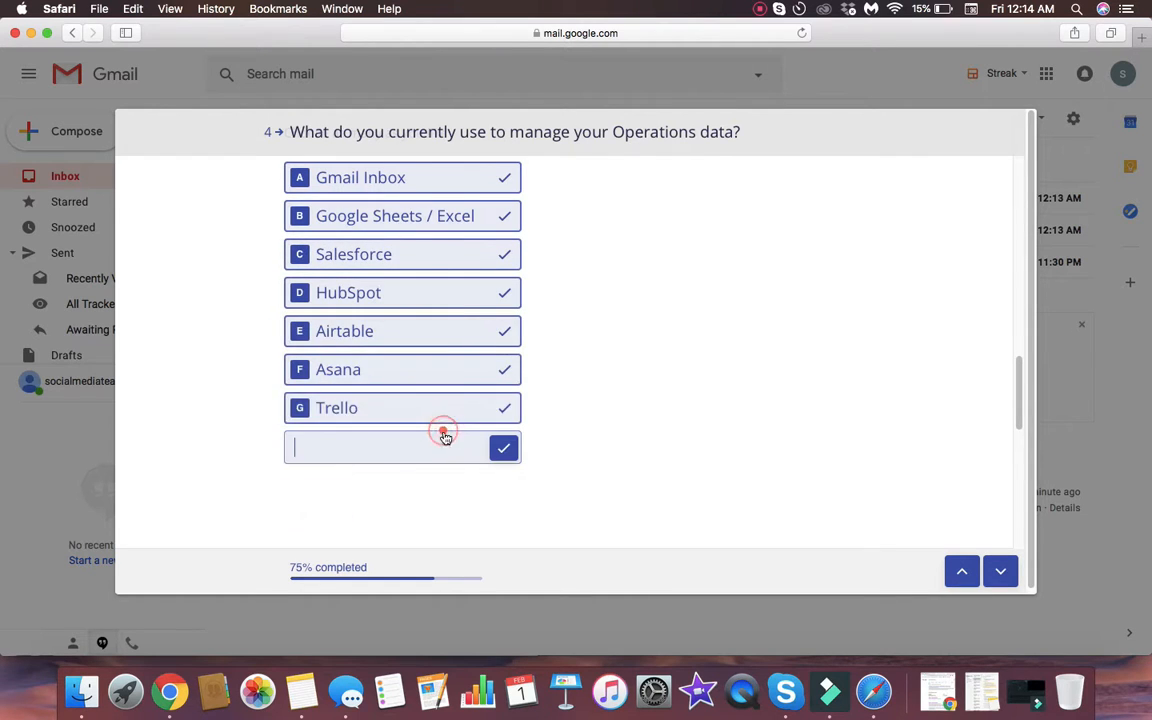
{"action": "left_click", "coordinate": [404, 481]}
{"action": "key", "text": "Return"}
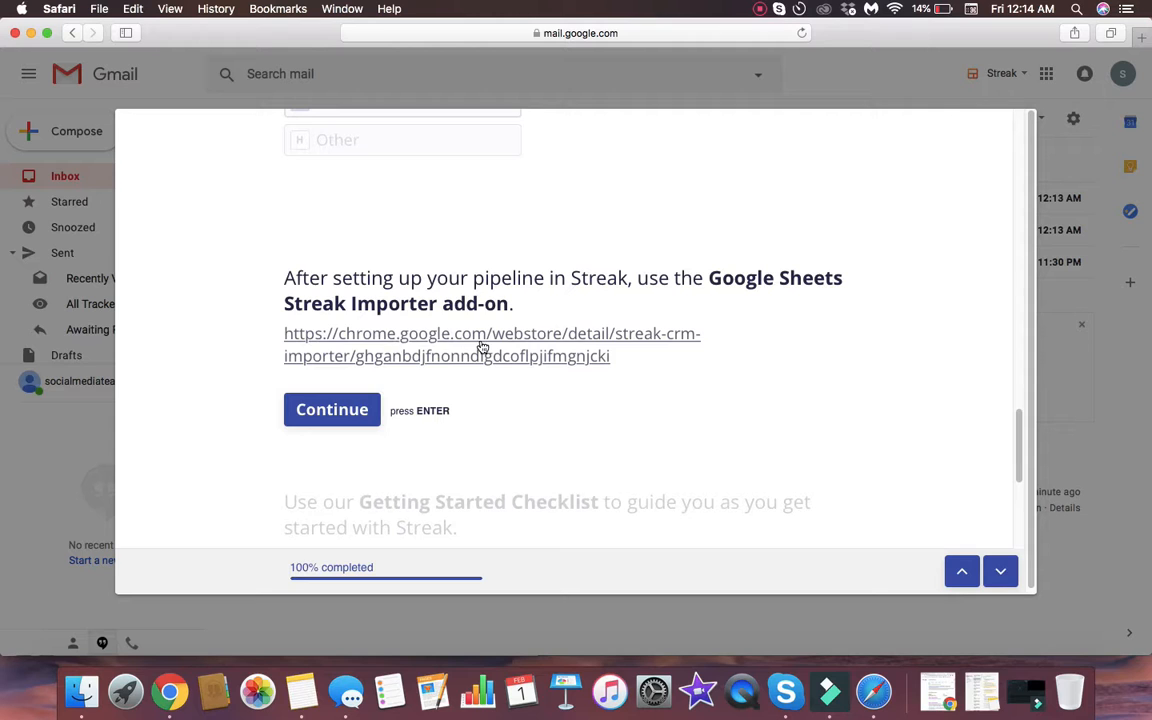
Continue past the importer and checklist pages and finish the questionnaire to have Streak set up the pipeline.
{"action": "left_click", "coordinate": [362, 410]}
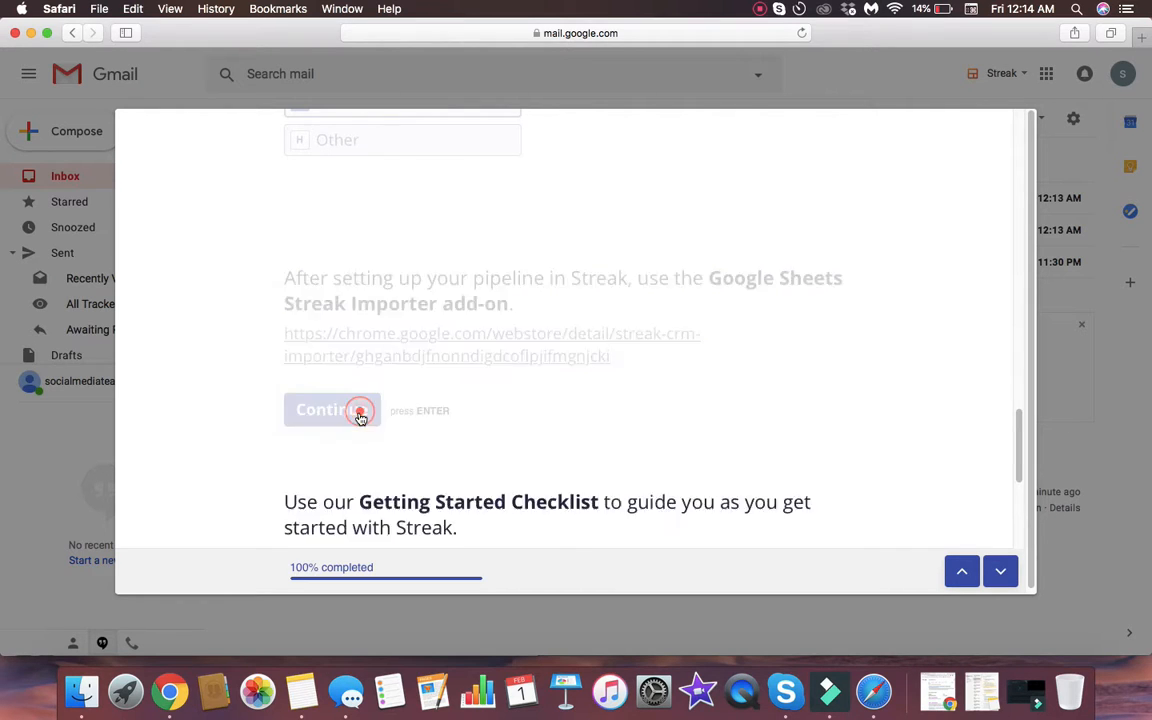
{"action": "left_click", "coordinate": [334, 405]}
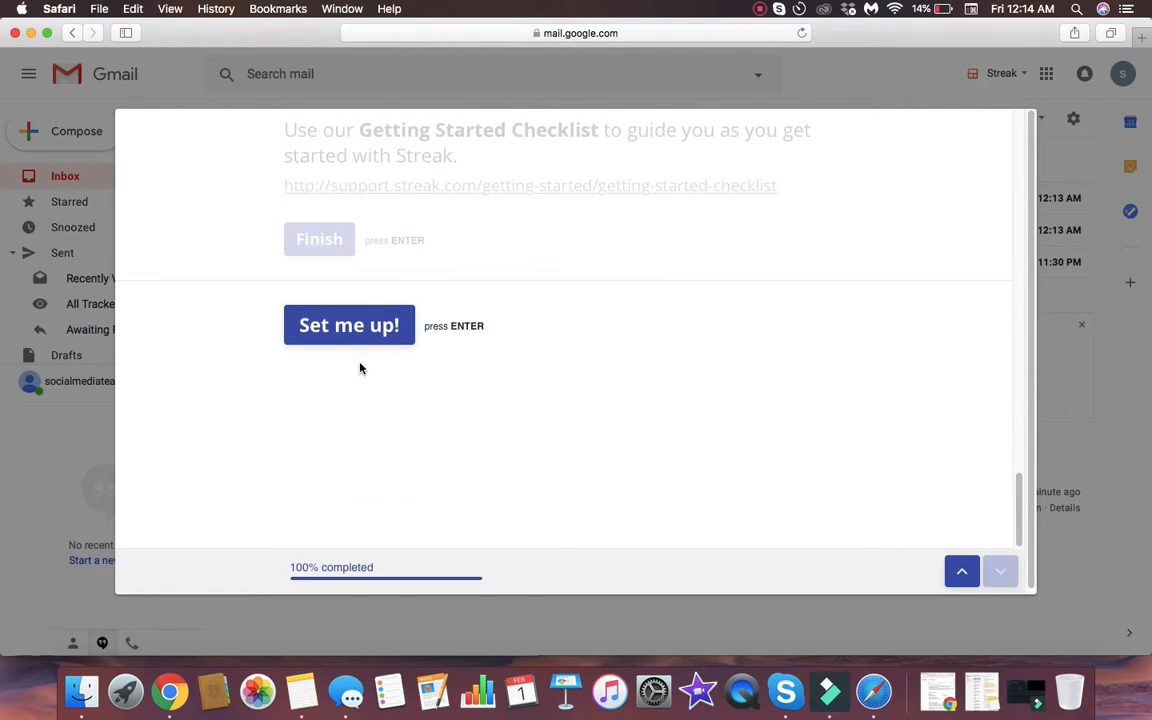
{"action": "key", "text": "Return"}
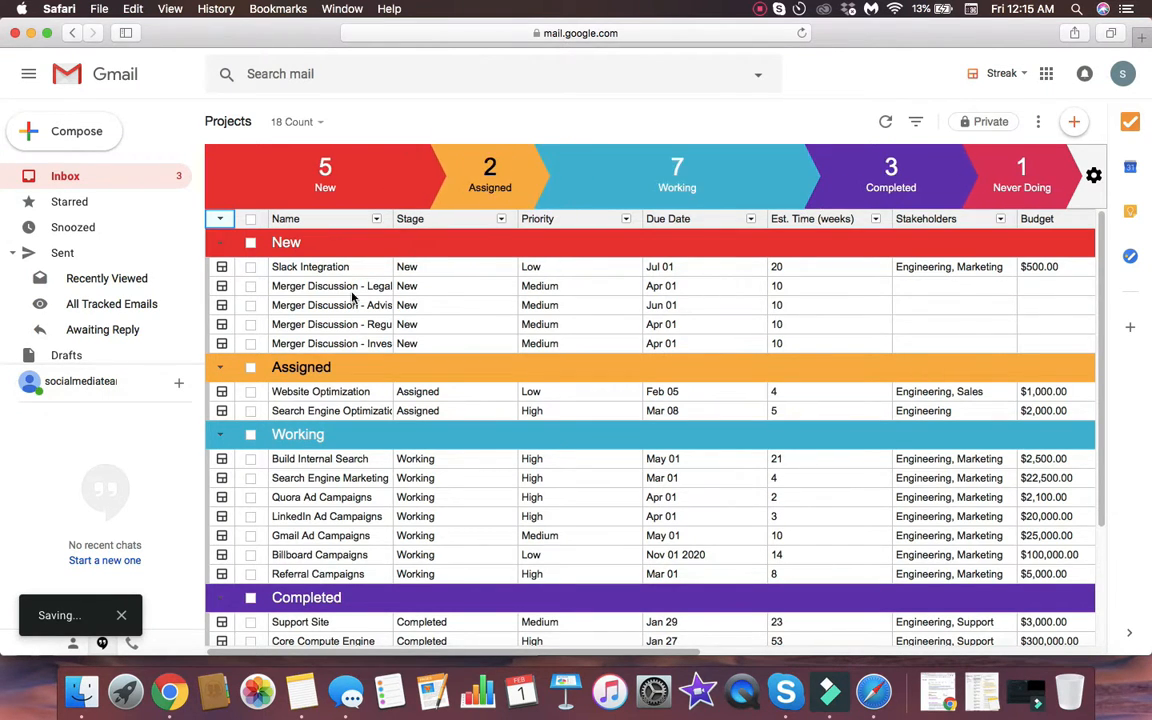
Look through all stages of the sample Projects pipeline, then return to the Gmail inbox.
{"action": "scroll", "coordinate": [530, 375], "scroll_direction": "down", "scroll_amount": 2}
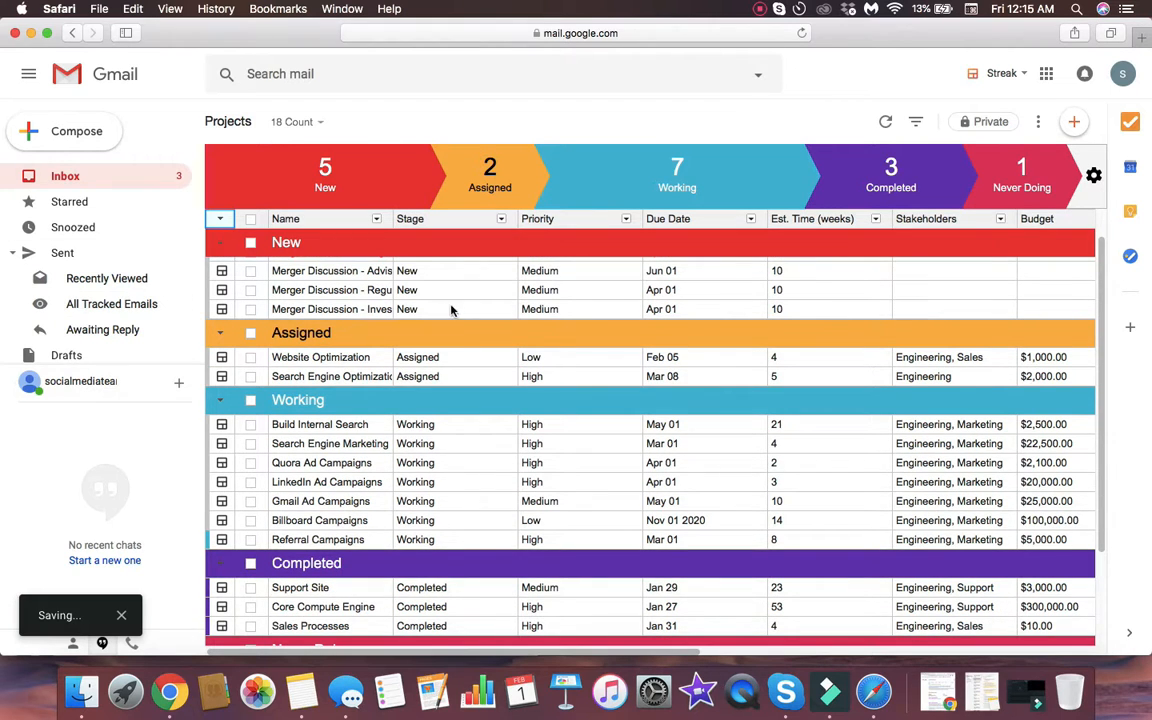
{"action": "scroll", "coordinate": [474, 322], "scroll_direction": "up", "scroll_amount": 2}
{"action": "scroll", "coordinate": [480, 358], "scroll_direction": "down", "scroll_amount": 5}
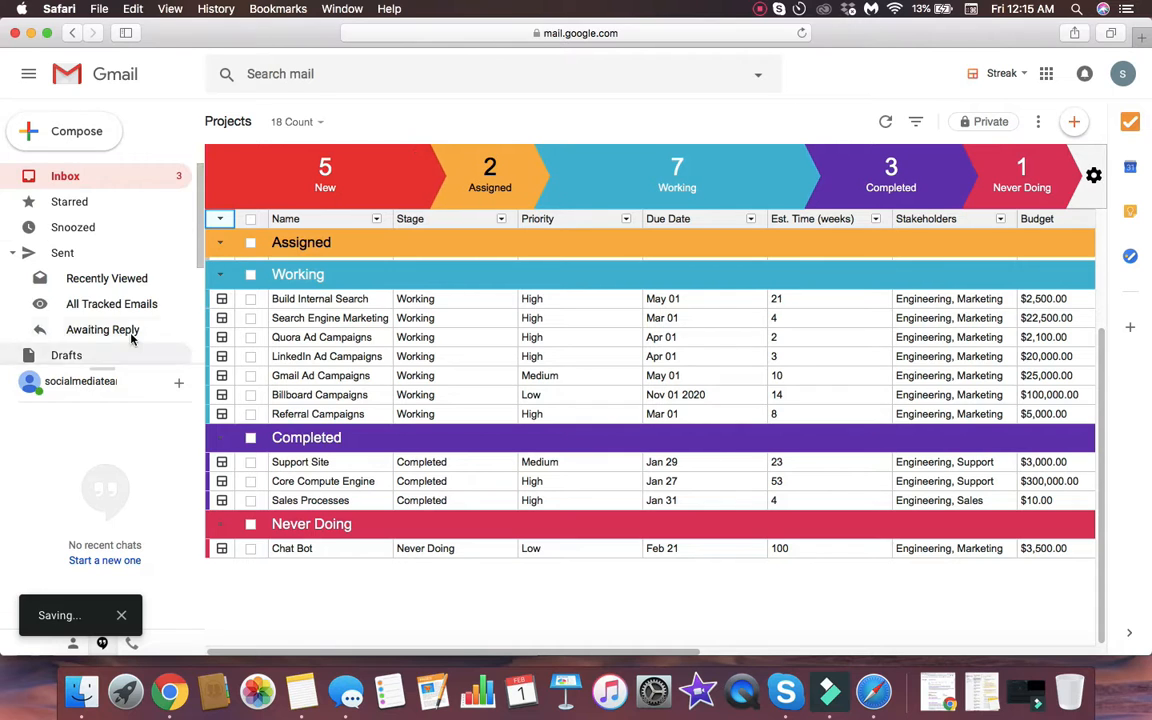
{"action": "scroll", "coordinate": [110, 315], "scroll_direction": "down", "scroll_amount": 5}
{"action": "scroll", "coordinate": [153, 302], "scroll_direction": "up", "scroll_amount": 5}
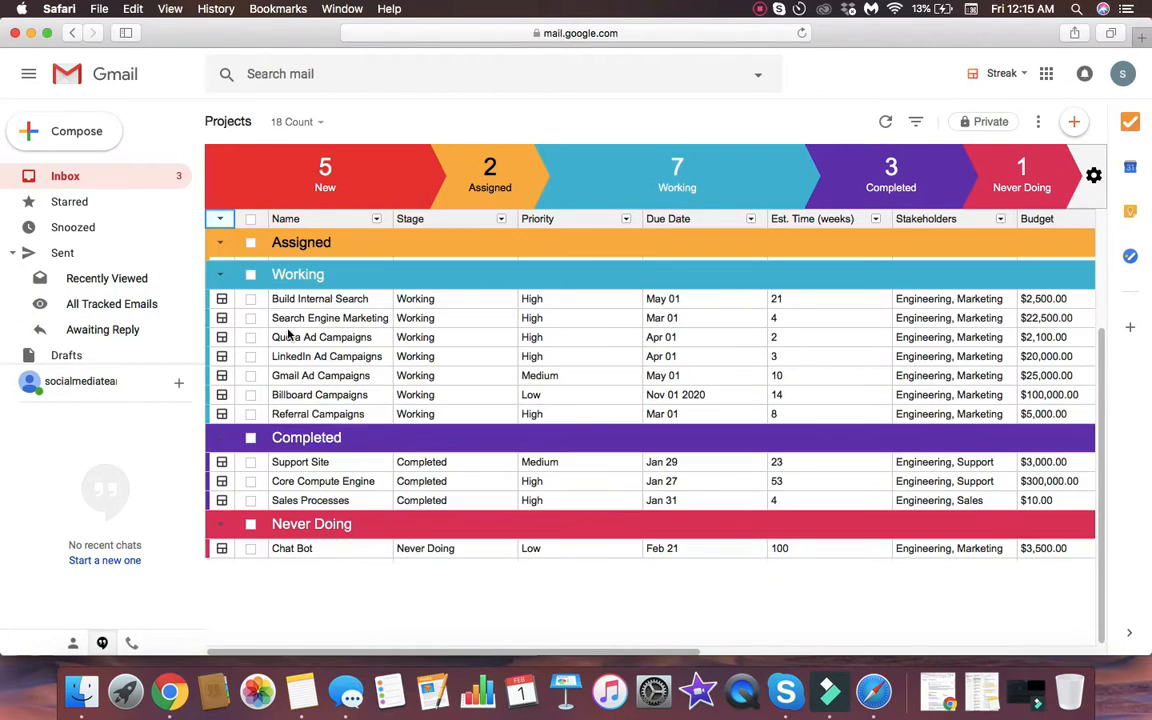
{"action": "scroll", "coordinate": [365, 330], "scroll_direction": "up", "scroll_amount": 3}
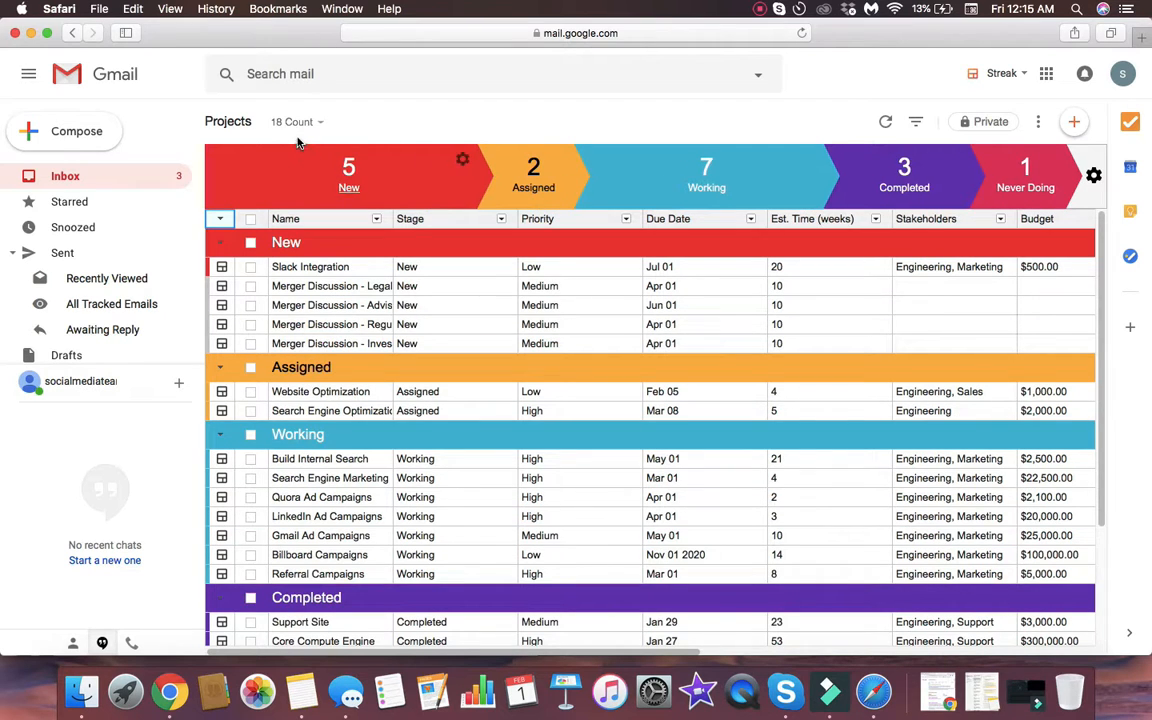
{"action": "left_click", "coordinate": [38, 175]}
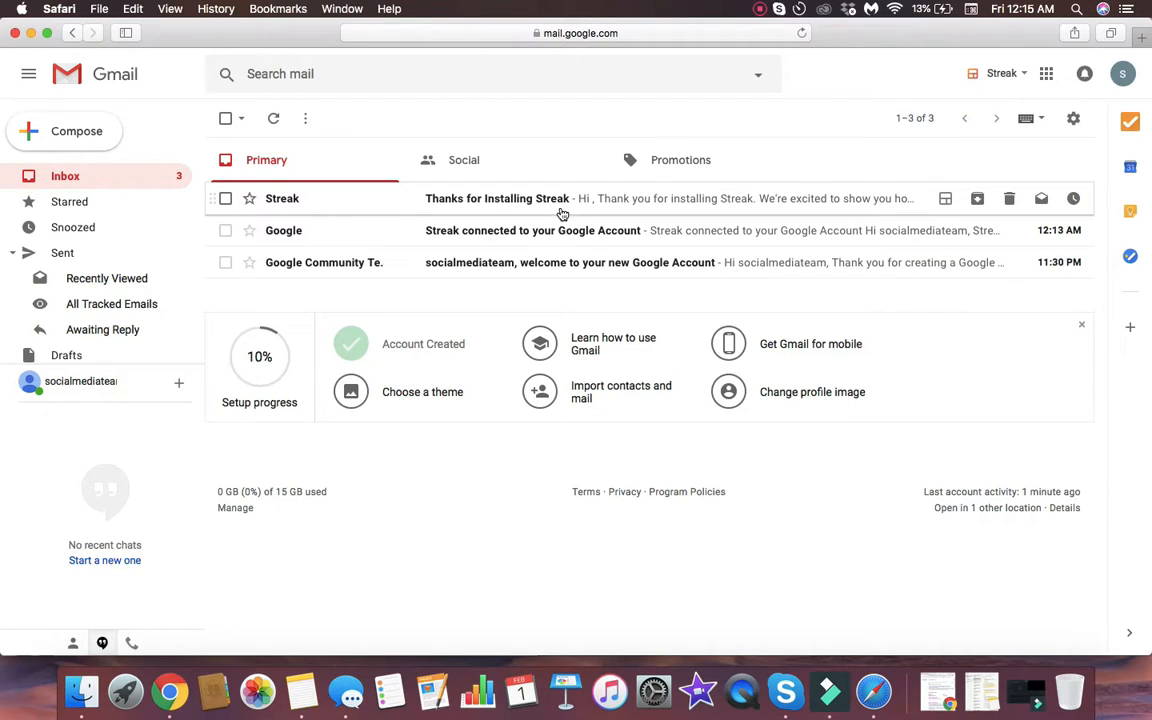
Expand the full Gmail folder list and the Pipelines group to show the saved views of the Projects pipeline.
{"action": "scroll", "coordinate": [98, 320], "scroll_direction": "down", "scroll_amount": 4}
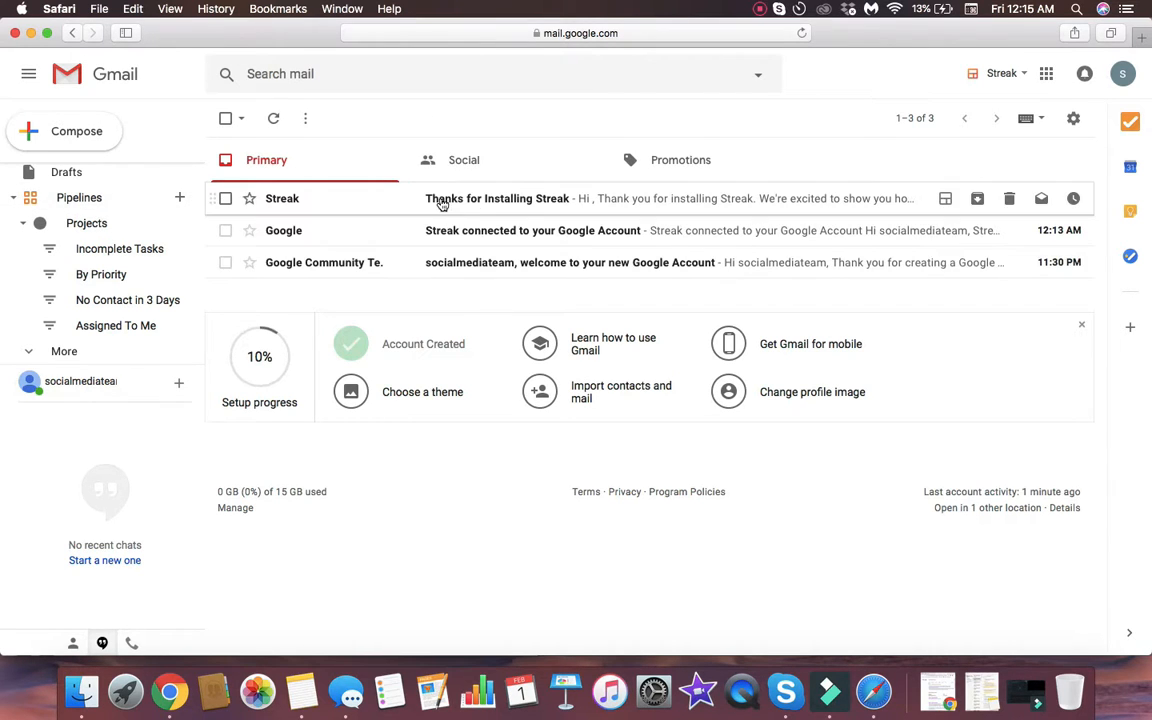
{"action": "left_click", "coordinate": [80, 198]}
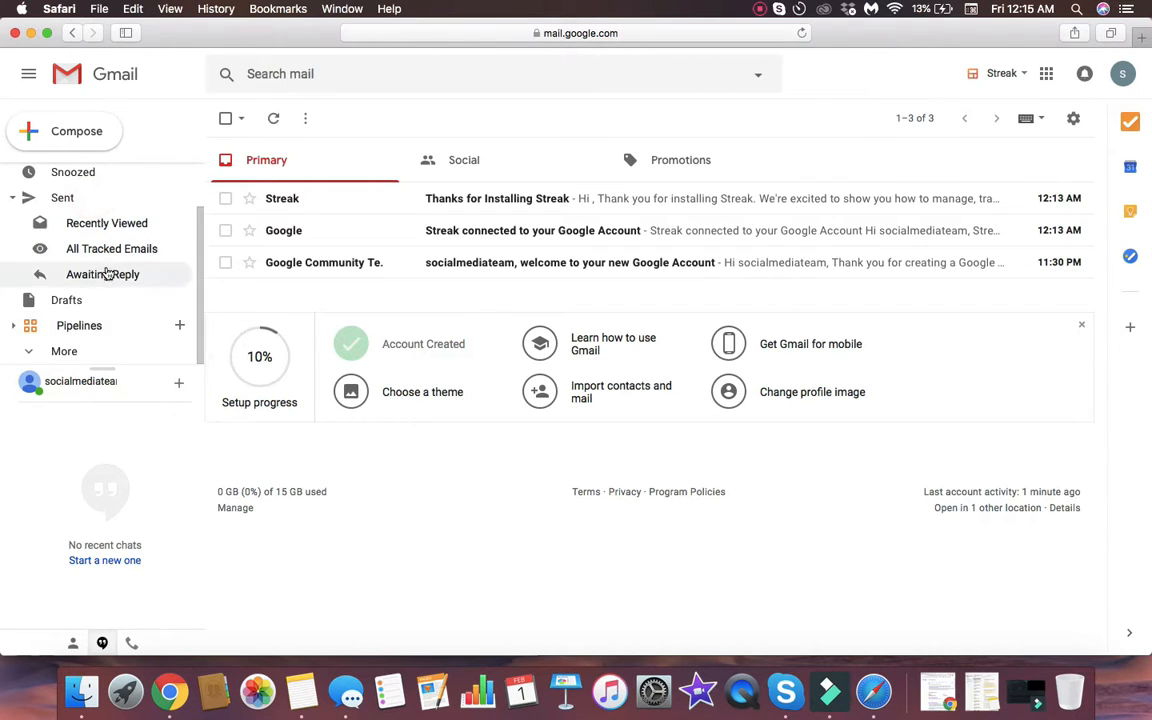
{"action": "left_click", "coordinate": [64, 350]}
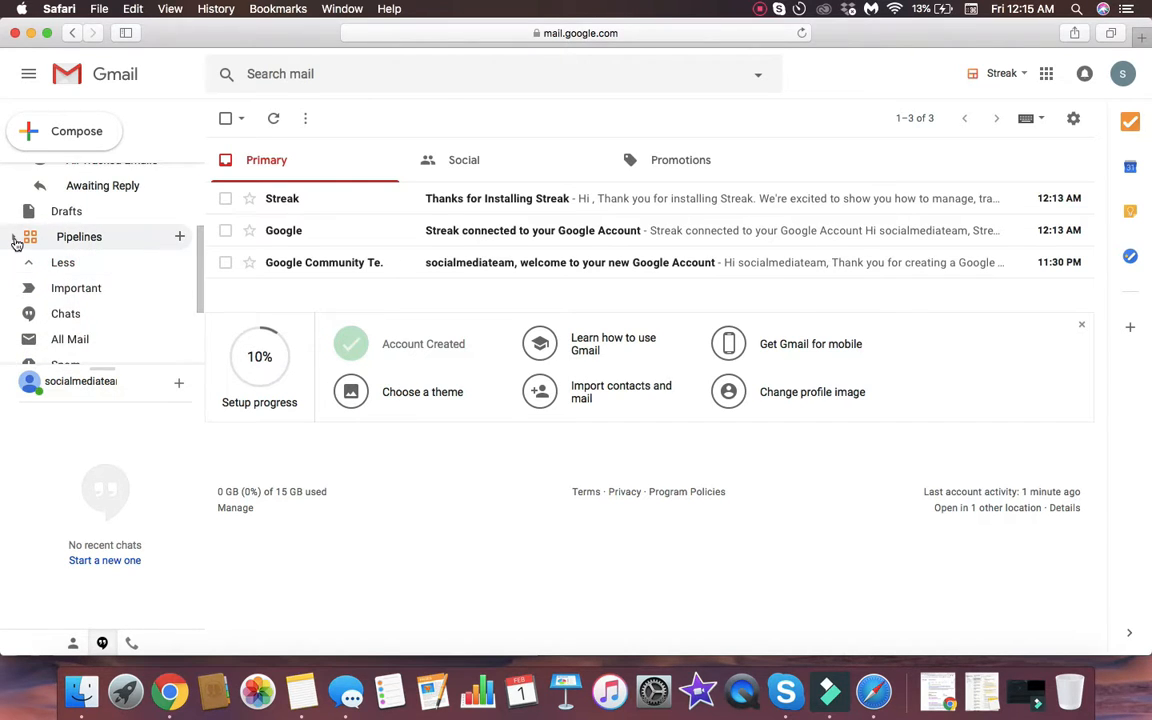
{"action": "left_click", "coordinate": [13, 236]}
{"action": "scroll", "coordinate": [105, 260], "scroll_direction": "down", "scroll_amount": 2}
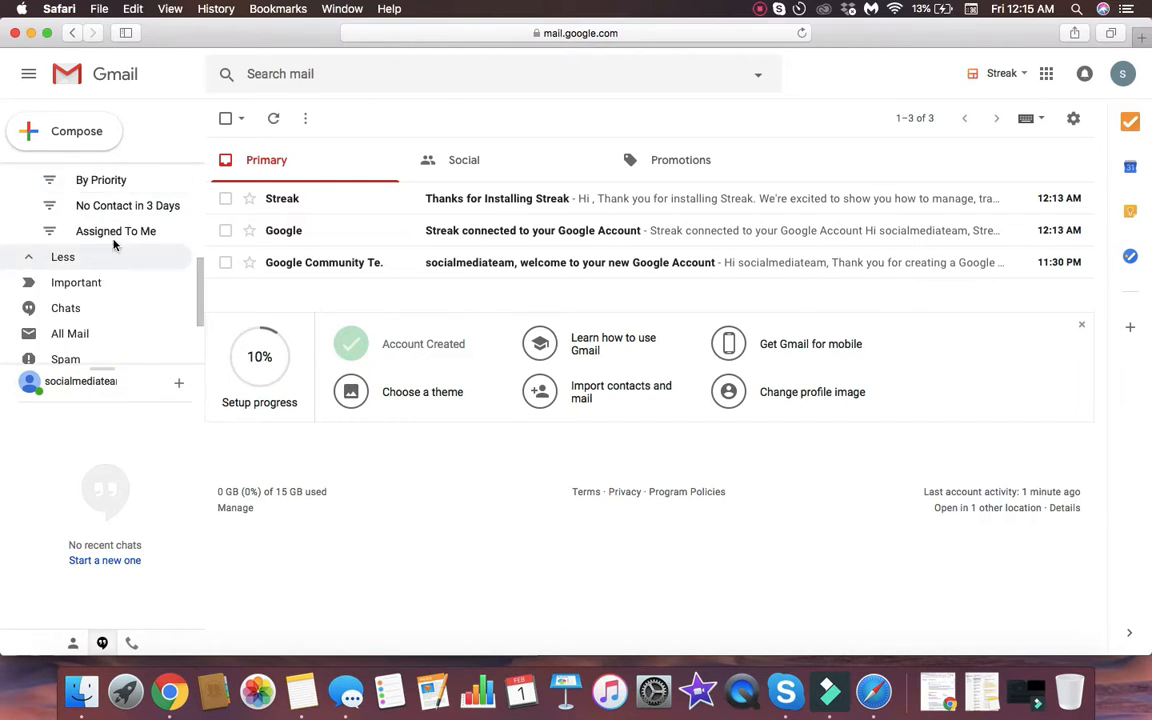
{"action": "scroll", "coordinate": [105, 260], "scroll_direction": "up", "scroll_amount": 2}
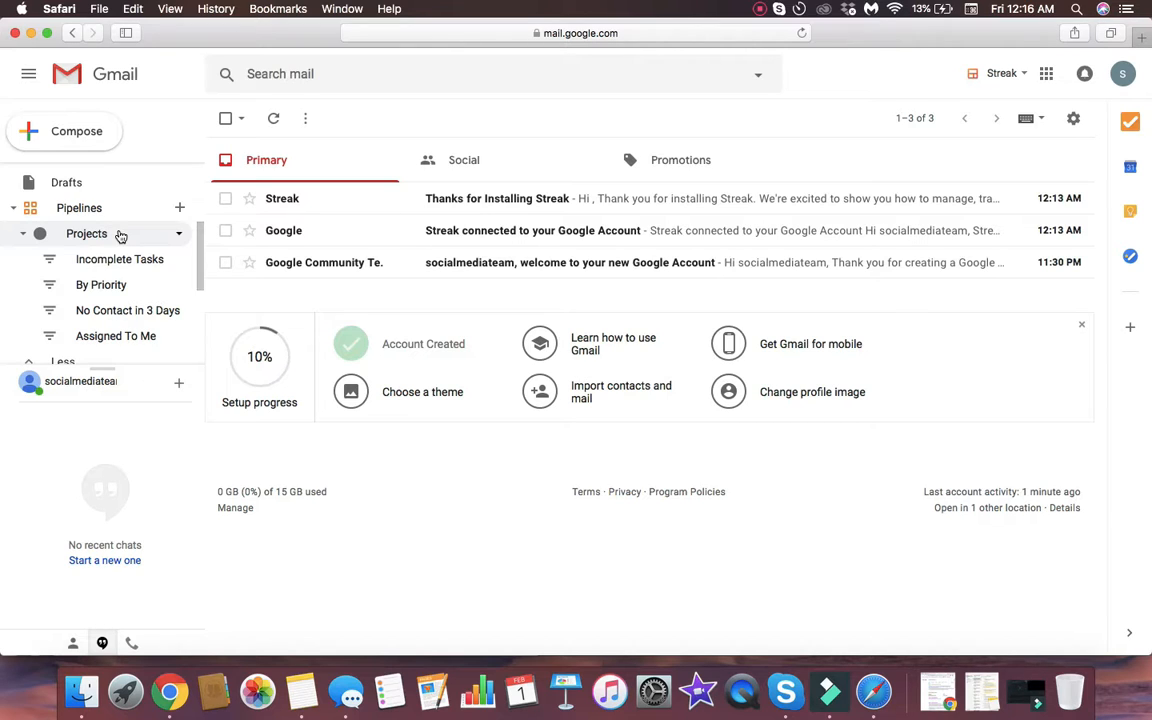
Browse the templates for what to track and create a new pipeline from the custom Blank template.
{"action": "left_click", "coordinate": [180, 207]}
{"action": "scroll", "coordinate": [490, 330], "scroll_direction": "down", "scroll_amount": 10}
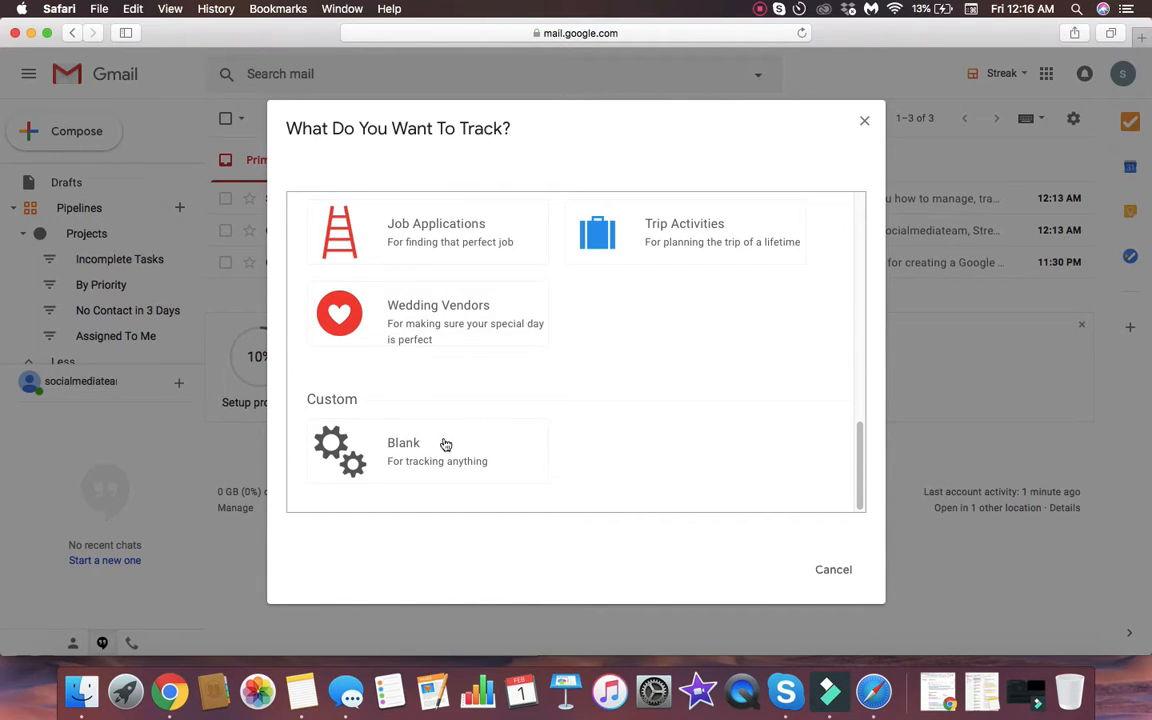
{"action": "scroll", "coordinate": [520, 305], "scroll_direction": "up", "scroll_amount": 10}
{"action": "scroll", "coordinate": [477, 315], "scroll_direction": "down", "scroll_amount": 10}
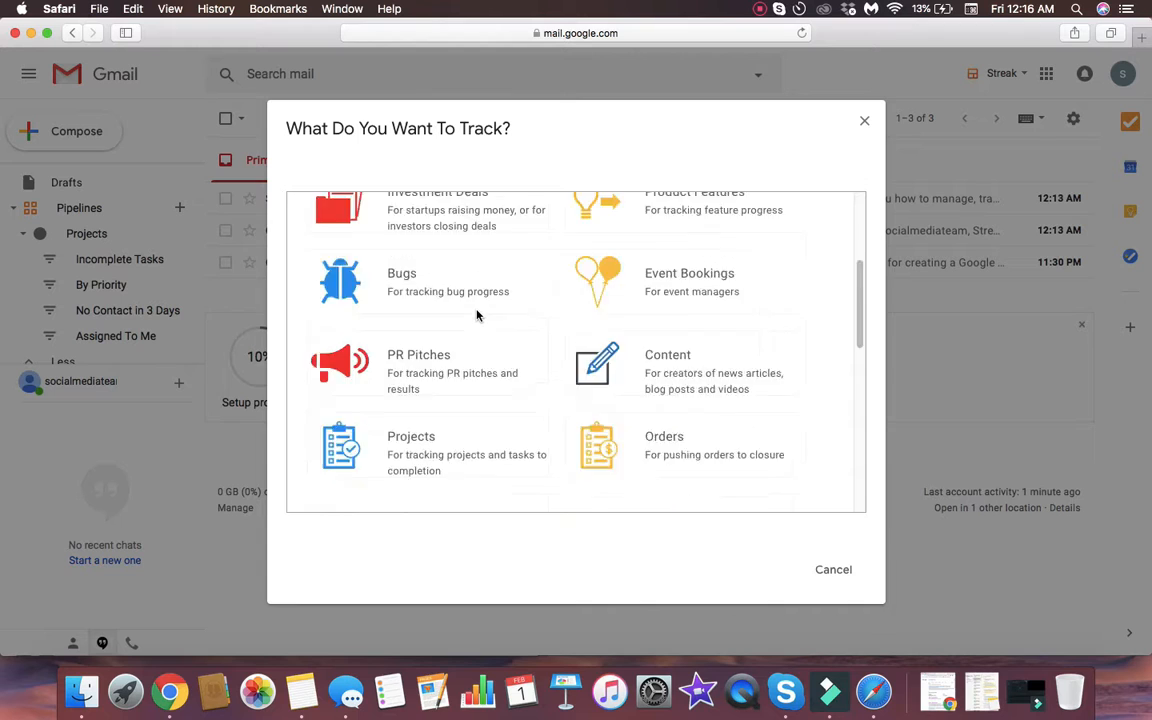
{"action": "scroll", "coordinate": [478, 316], "scroll_direction": "up", "scroll_amount": 10}
{"action": "scroll", "coordinate": [413, 268], "scroll_direction": "down", "scroll_amount": 10}
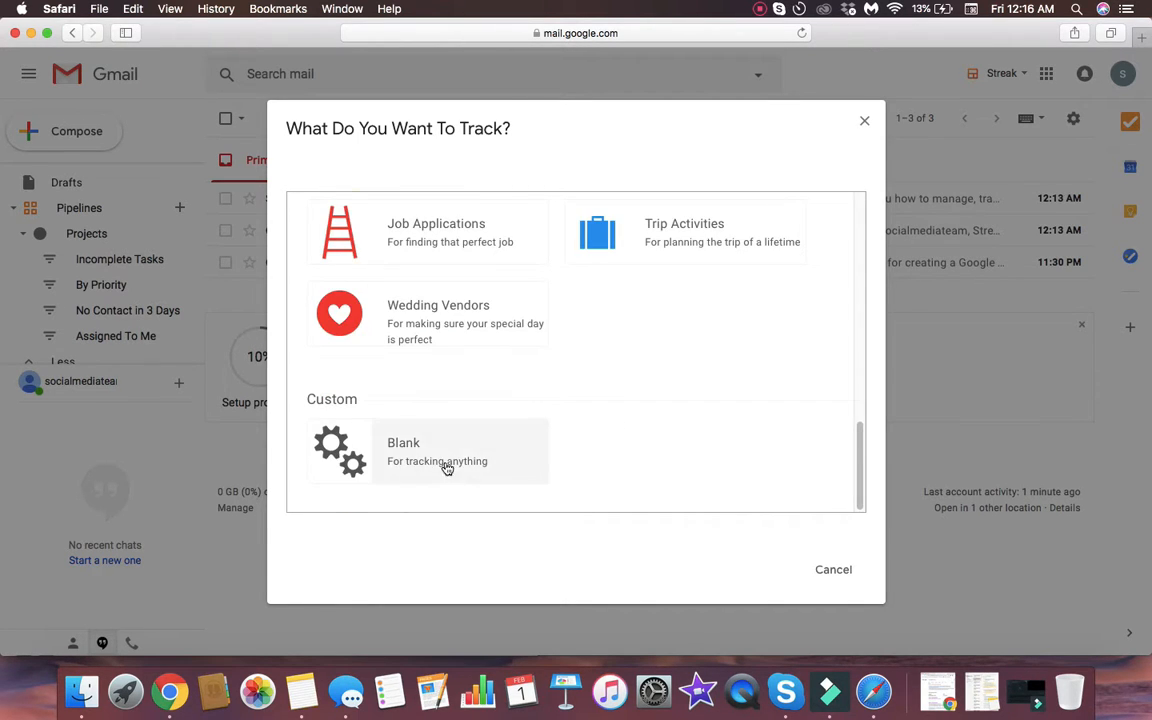
{"action": "left_click", "coordinate": [447, 463]}
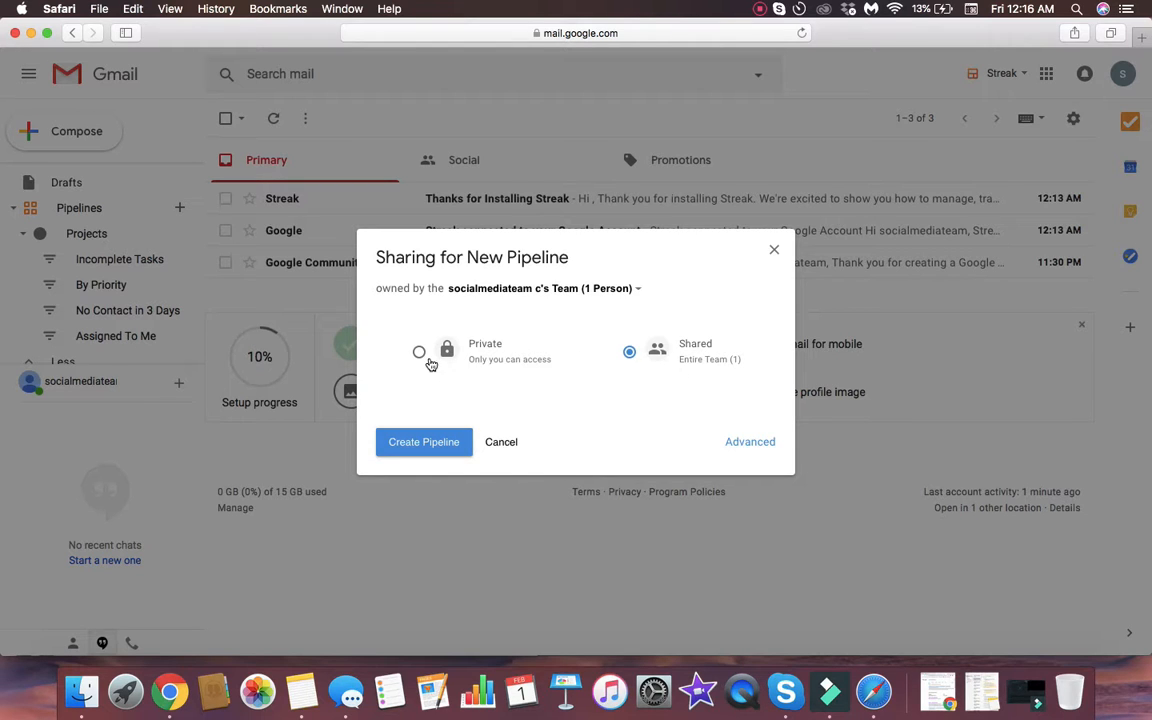
{"action": "left_click", "coordinate": [427, 442]}
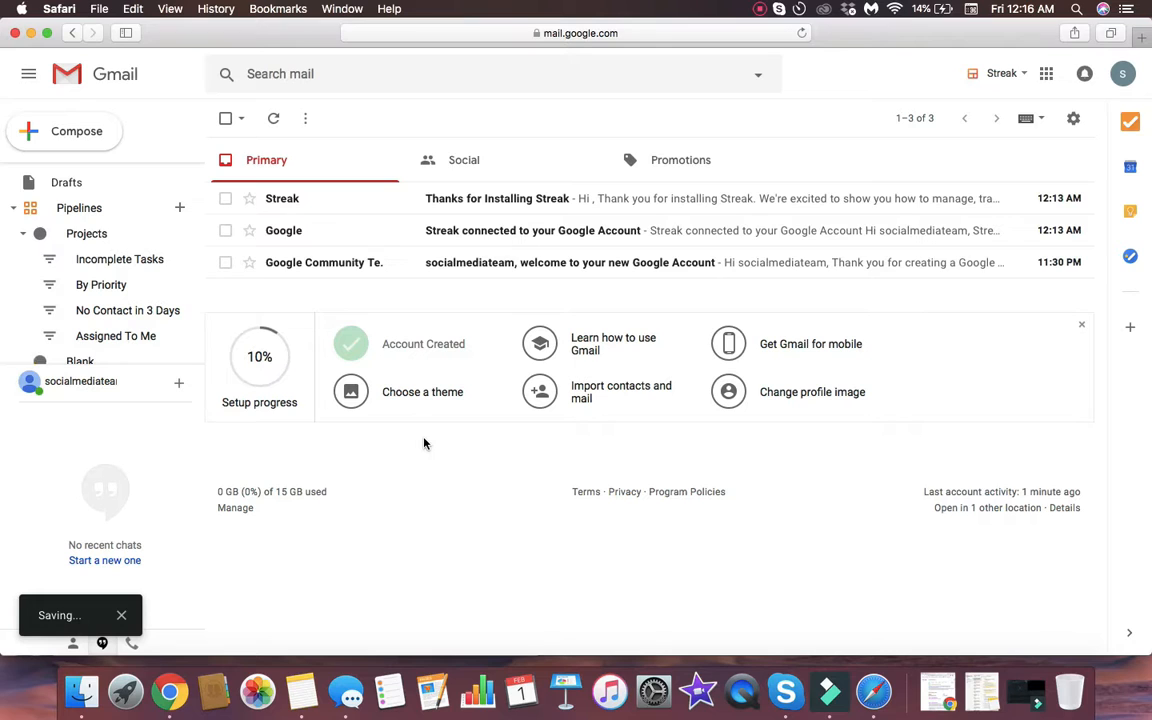
Open the Projects pipeline from the list of pipelines.
{"action": "scroll", "coordinate": [147, 311], "scroll_direction": "down", "scroll_amount": 4}
{"action": "scroll", "coordinate": [139, 303], "scroll_direction": "up", "scroll_amount": 6}
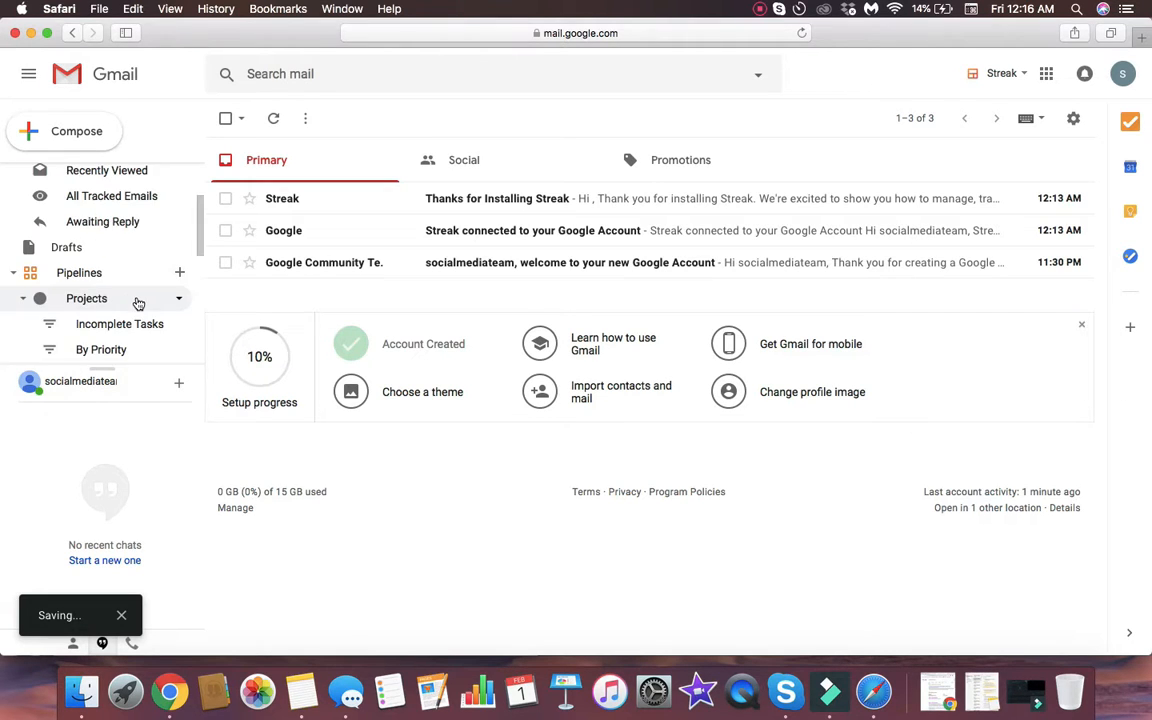
{"action": "scroll", "coordinate": [109, 310], "scroll_direction": "down", "scroll_amount": 3}
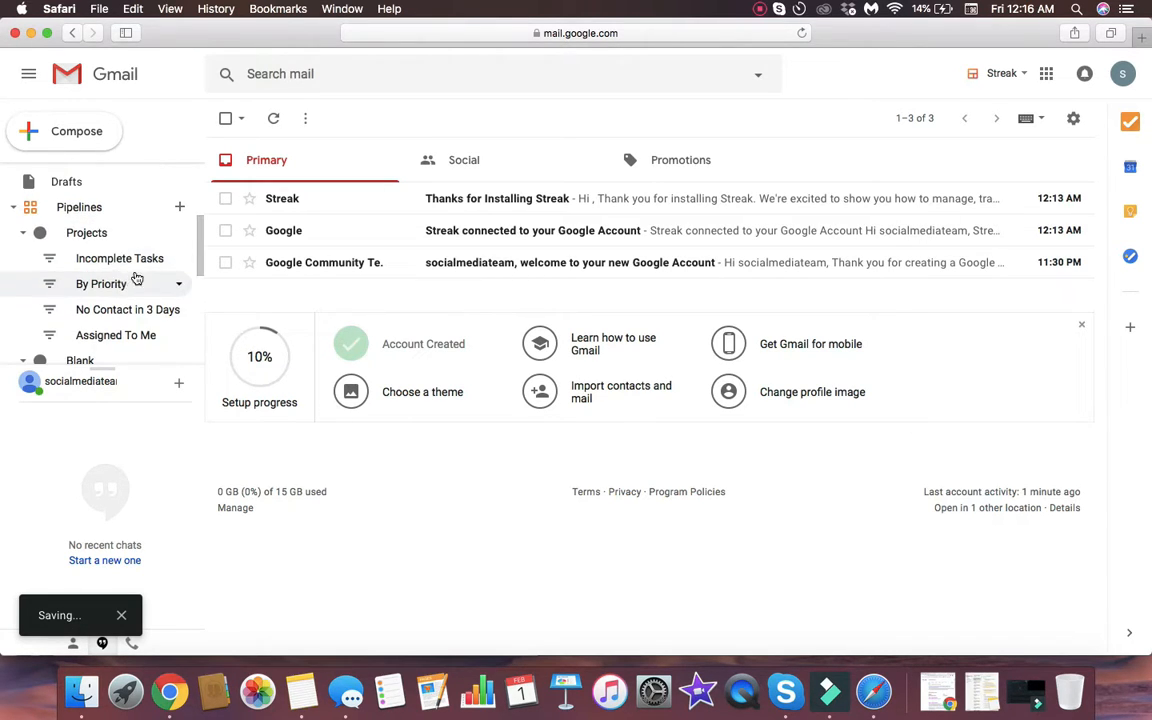
{"action": "left_click", "coordinate": [176, 237]}
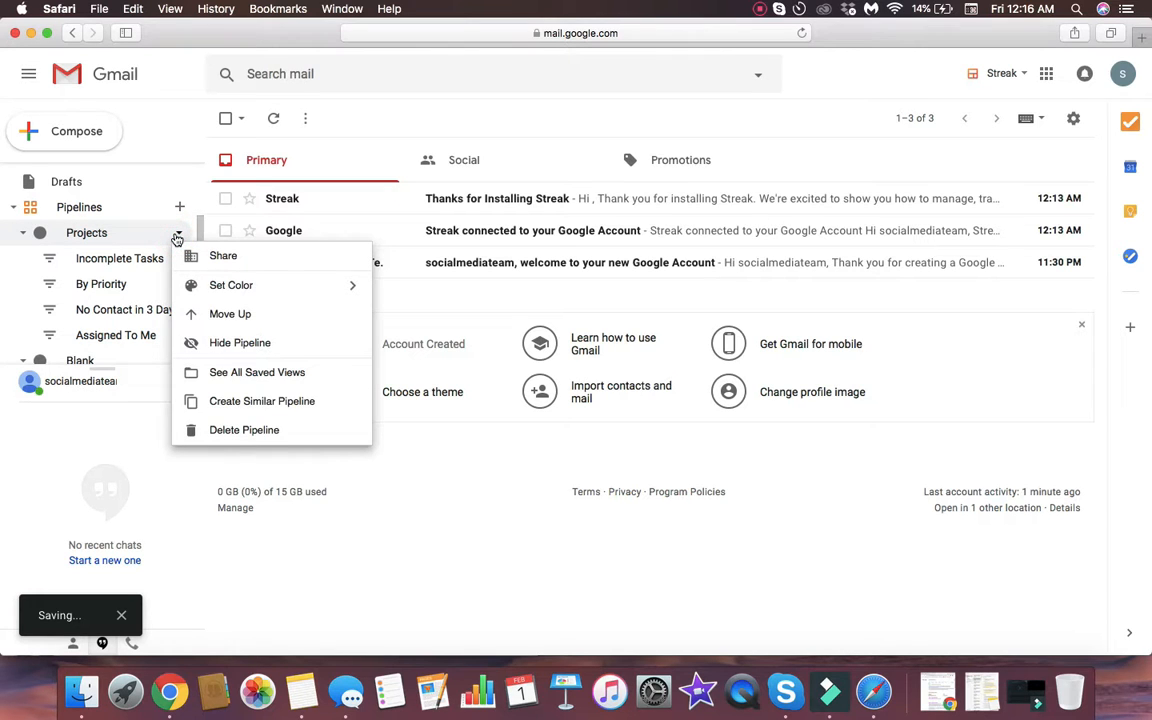
{"action": "left_click", "coordinate": [108, 233]}
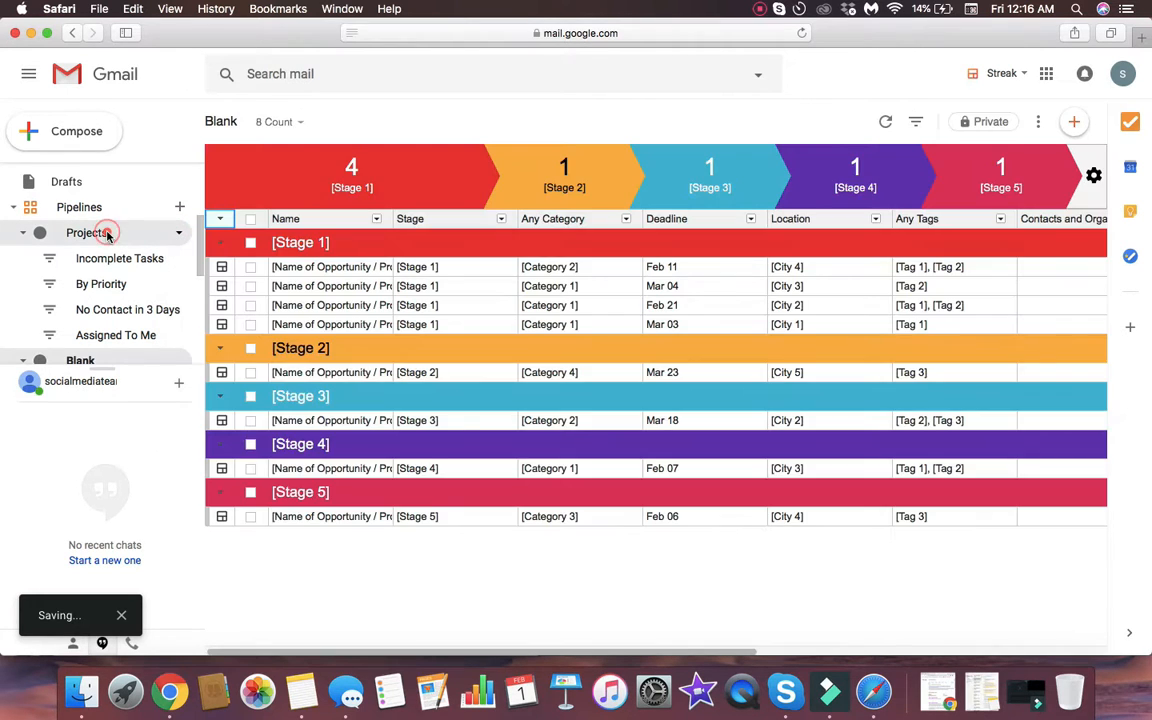
Look through the stages of the Projects pipeline and the saved views listed under the Projects and Blank pipelines.
{"action": "scroll", "coordinate": [352, 296], "scroll_direction": "down", "scroll_amount": 5}
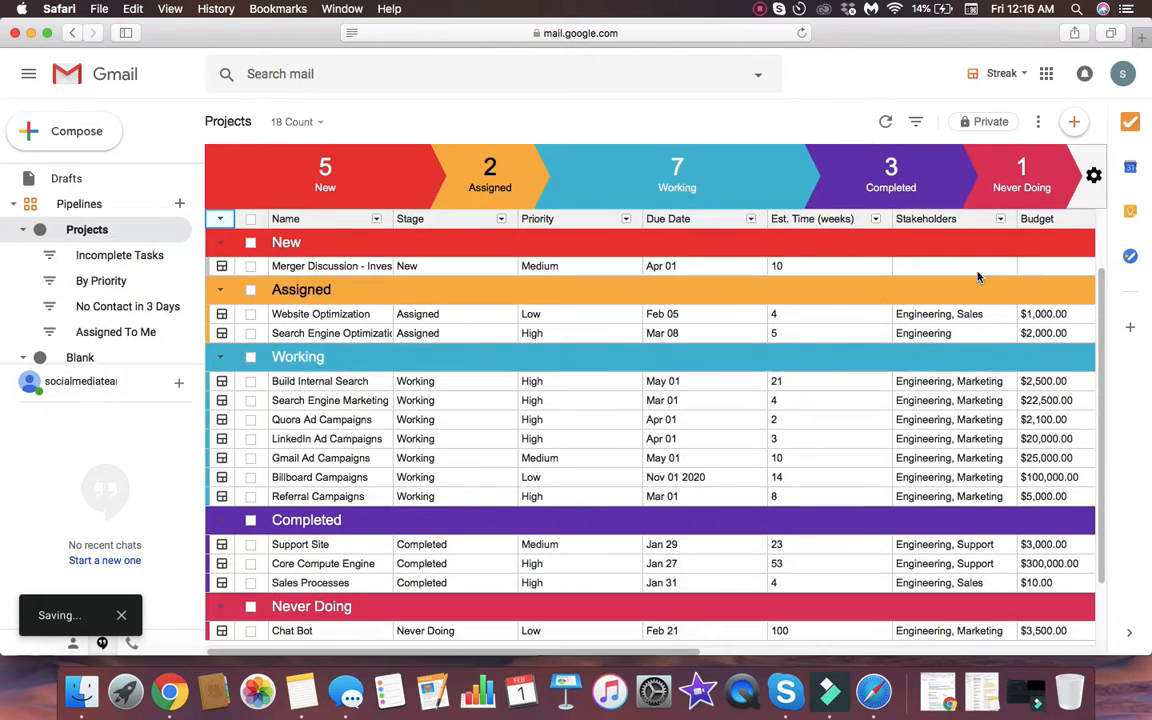
{"action": "scroll", "coordinate": [187, 330], "scroll_direction": "down", "scroll_amount": 3}
{"action": "scroll", "coordinate": [160, 318], "scroll_direction": "down", "scroll_amount": 3}
{"action": "scroll", "coordinate": [144, 309], "scroll_direction": "up", "scroll_amount": 4}
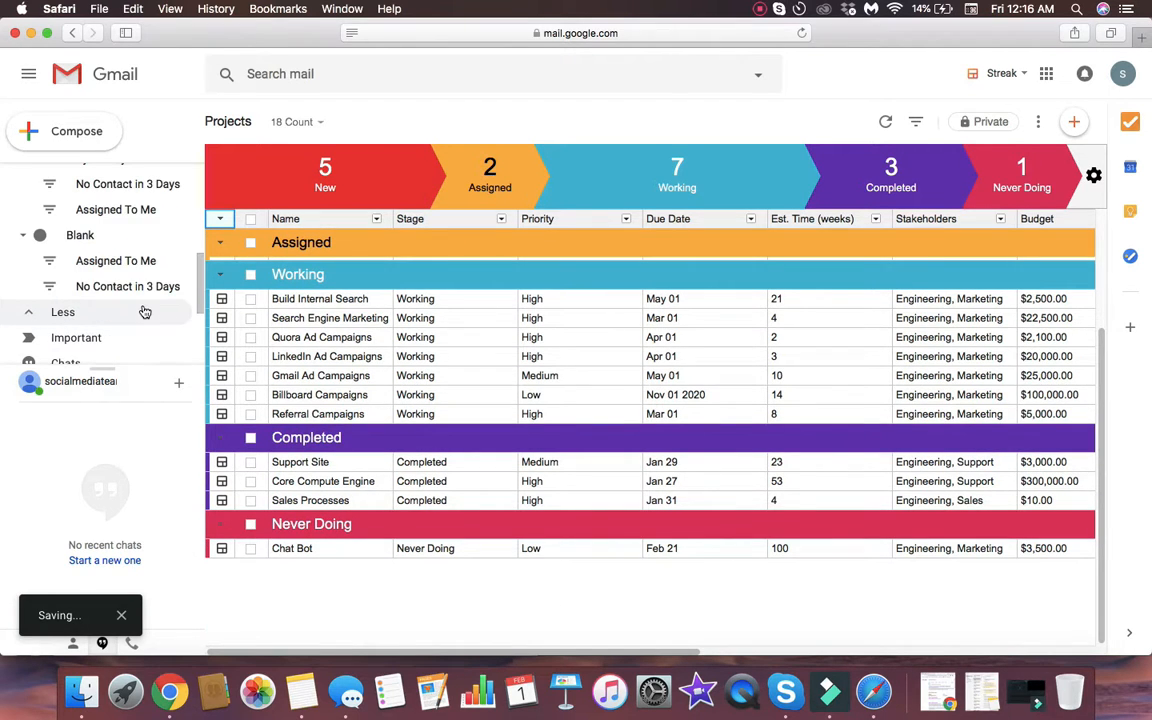
{"action": "scroll", "coordinate": [145, 308], "scroll_direction": "up", "scroll_amount": 3}
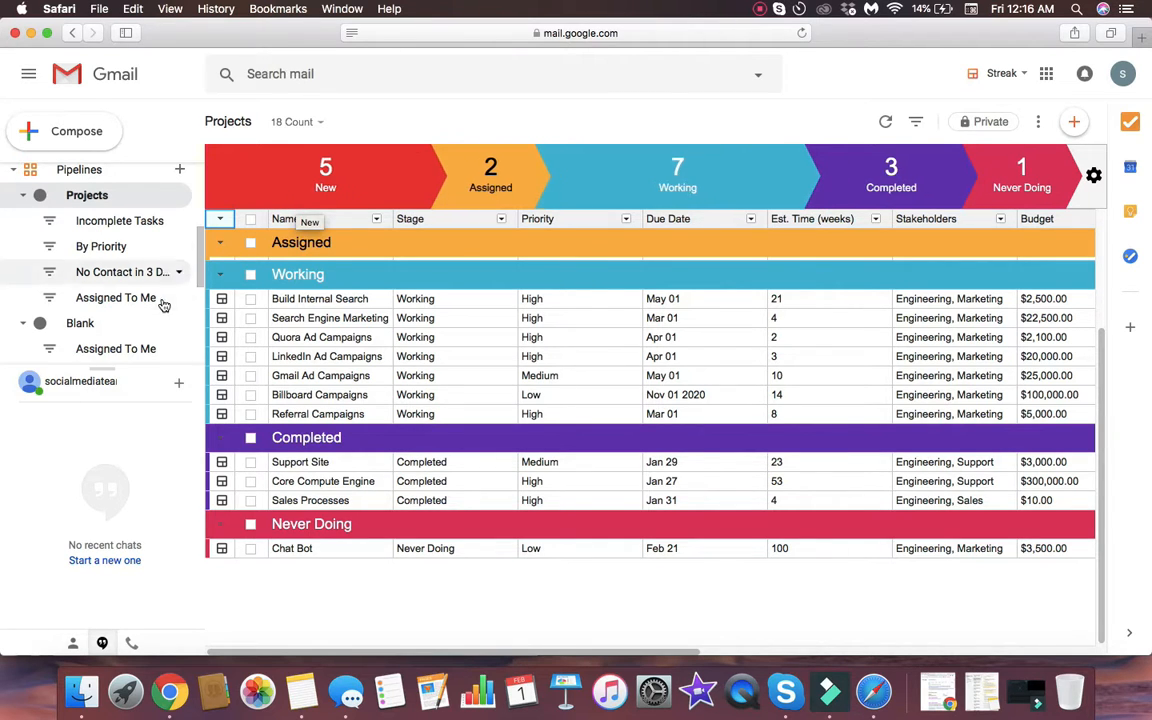
{"action": "scroll", "coordinate": [135, 300], "scroll_direction": "down", "scroll_amount": 1}
{"action": "scroll", "coordinate": [150, 310], "scroll_direction": "down", "scroll_amount": 4}
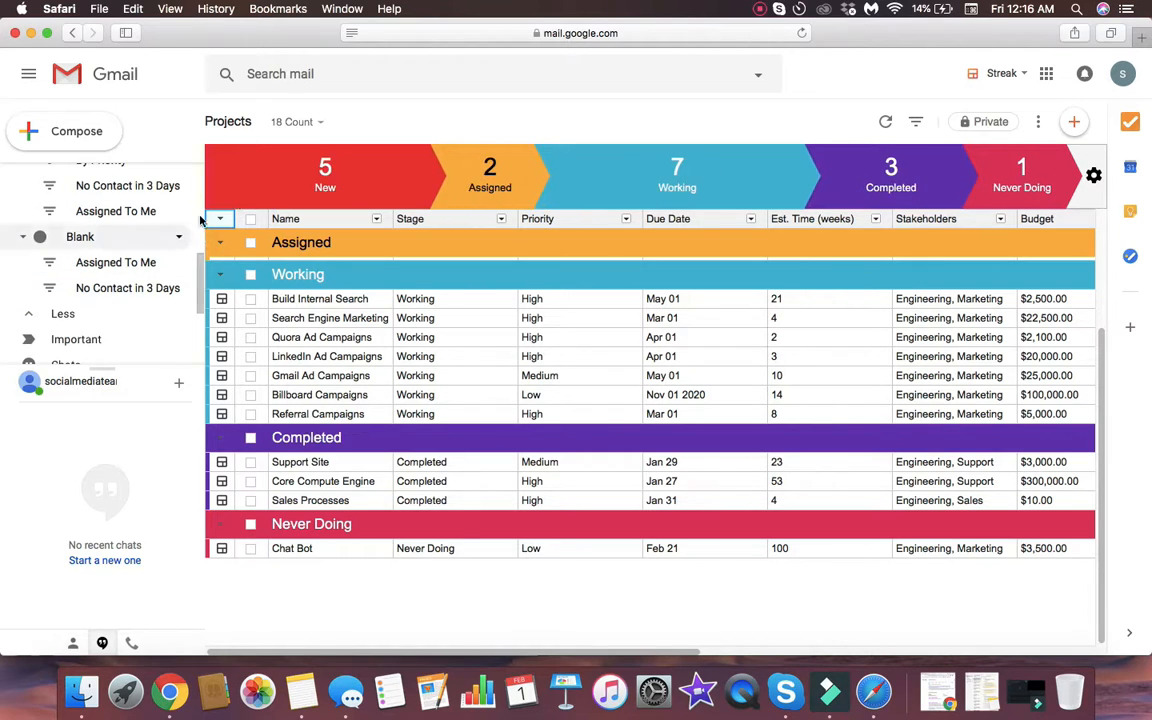
{"action": "left_click", "coordinate": [220, 218]}
{"action": "scroll", "coordinate": [150, 265], "scroll_direction": "up", "scroll_amount": 4}
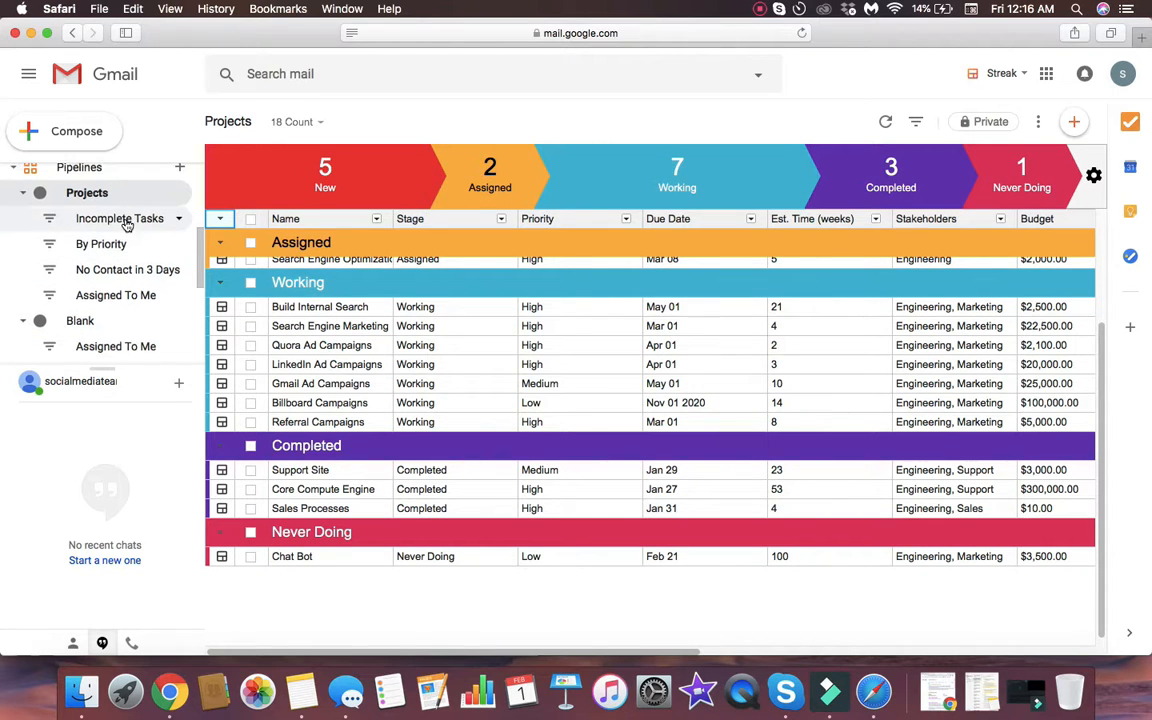
{"action": "scroll", "coordinate": [124, 215], "scroll_direction": "up", "scroll_amount": 1}
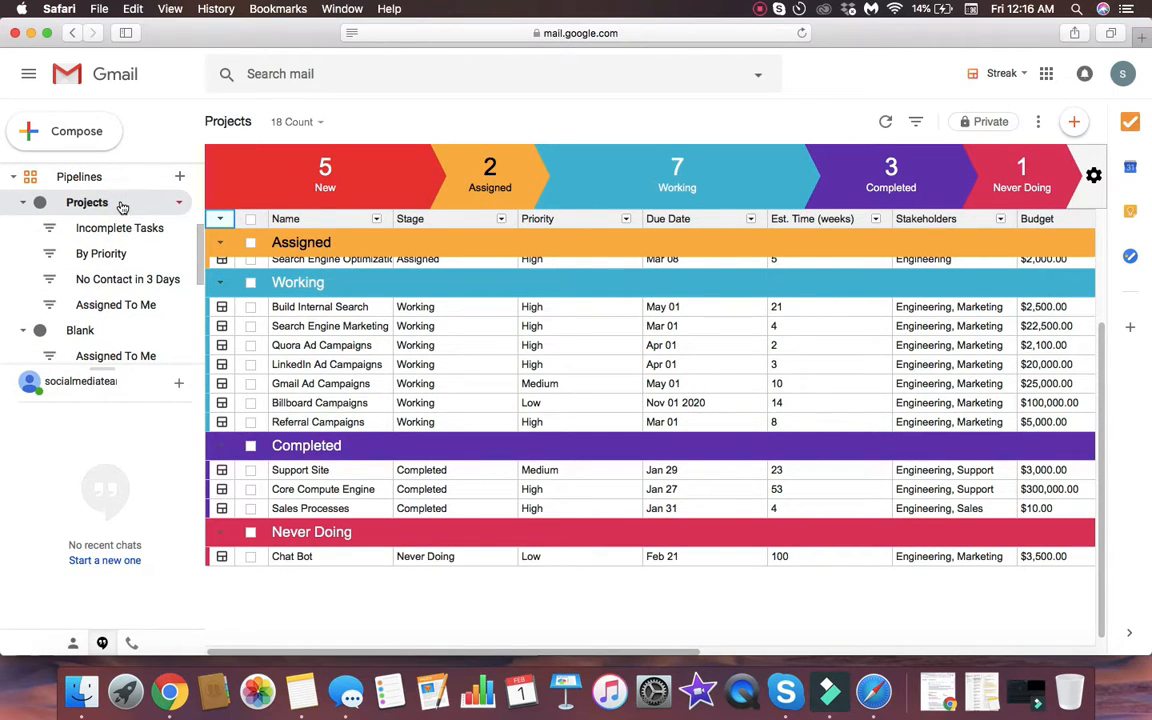
Review the management options of the Blank pipeline, including its color choices, without changing anything.
{"action": "left_click", "coordinate": [183, 333]}
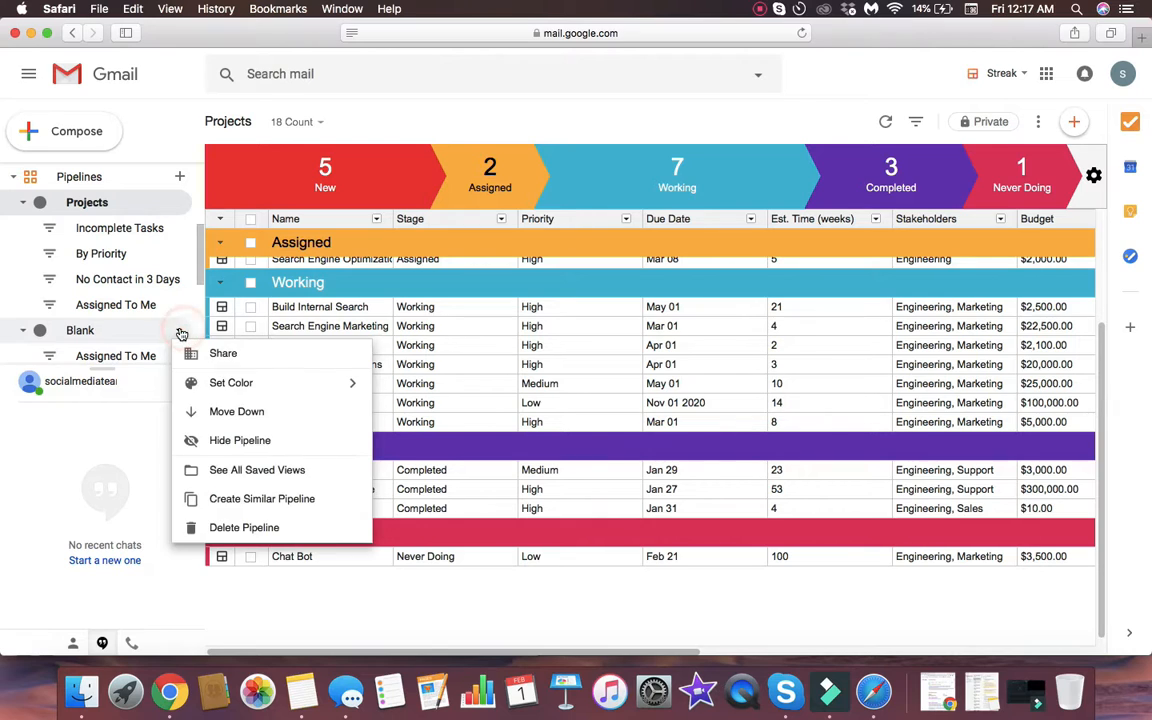
{"action": "left_click", "coordinate": [180, 332]}
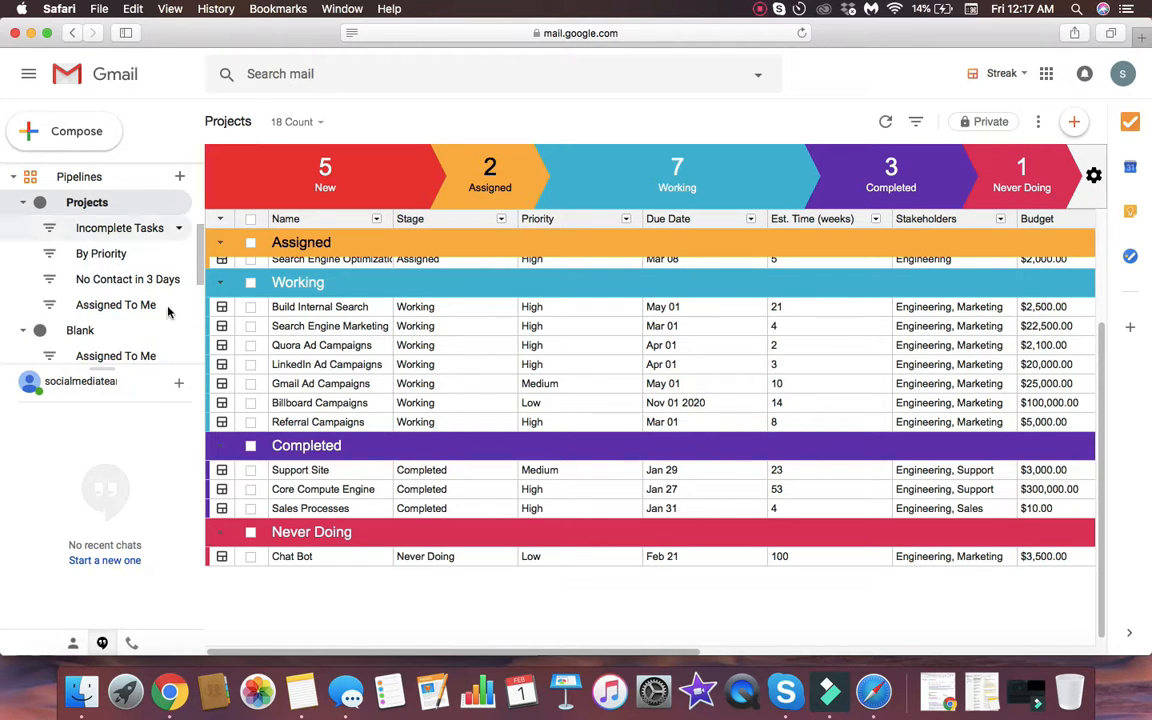
{"action": "left_click", "coordinate": [180, 335]}
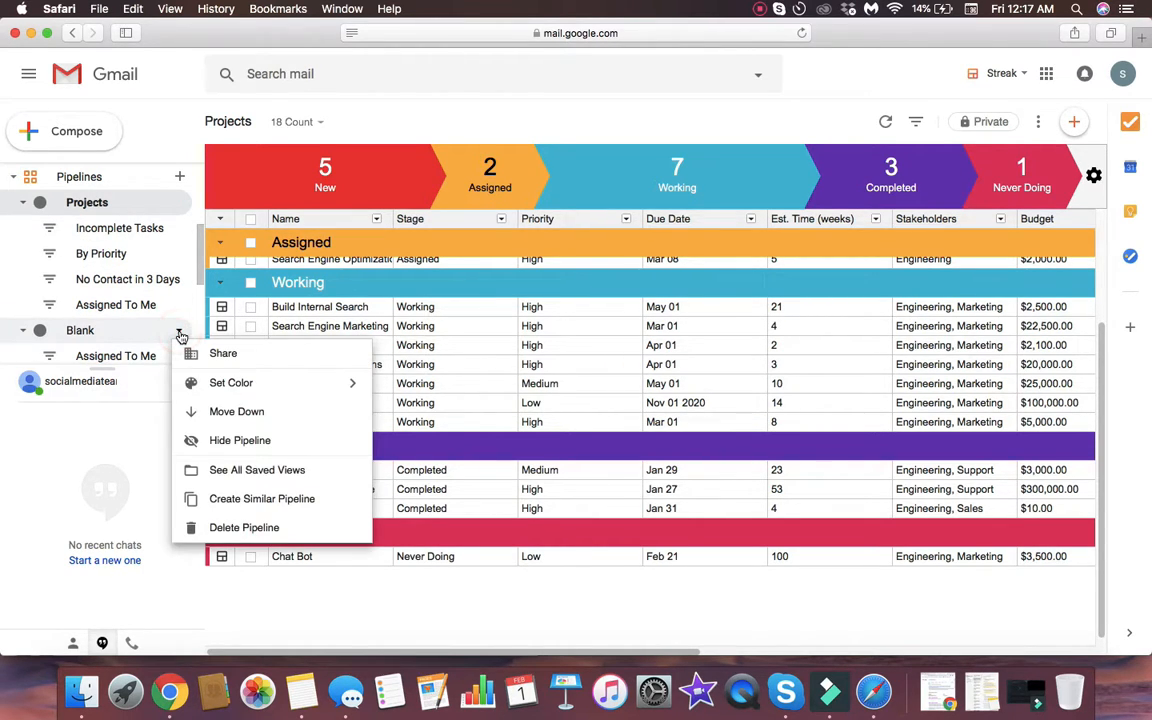
{"action": "left_click", "coordinate": [177, 331]}
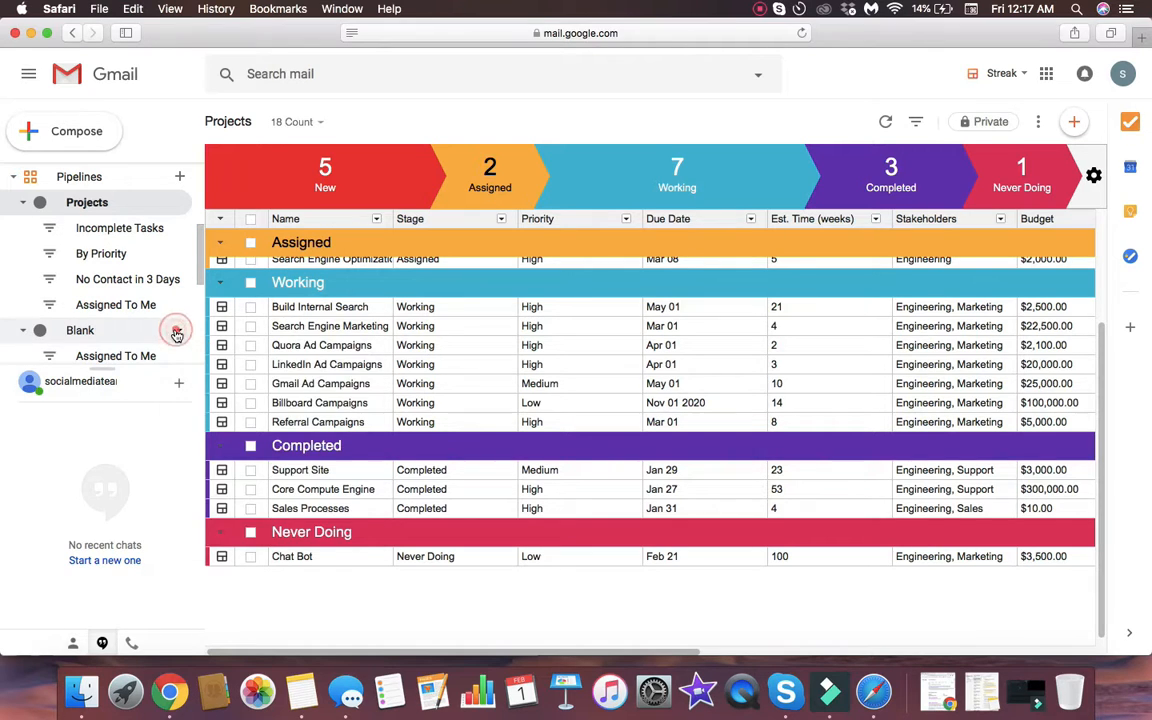
{"action": "left_click", "coordinate": [177, 331]}
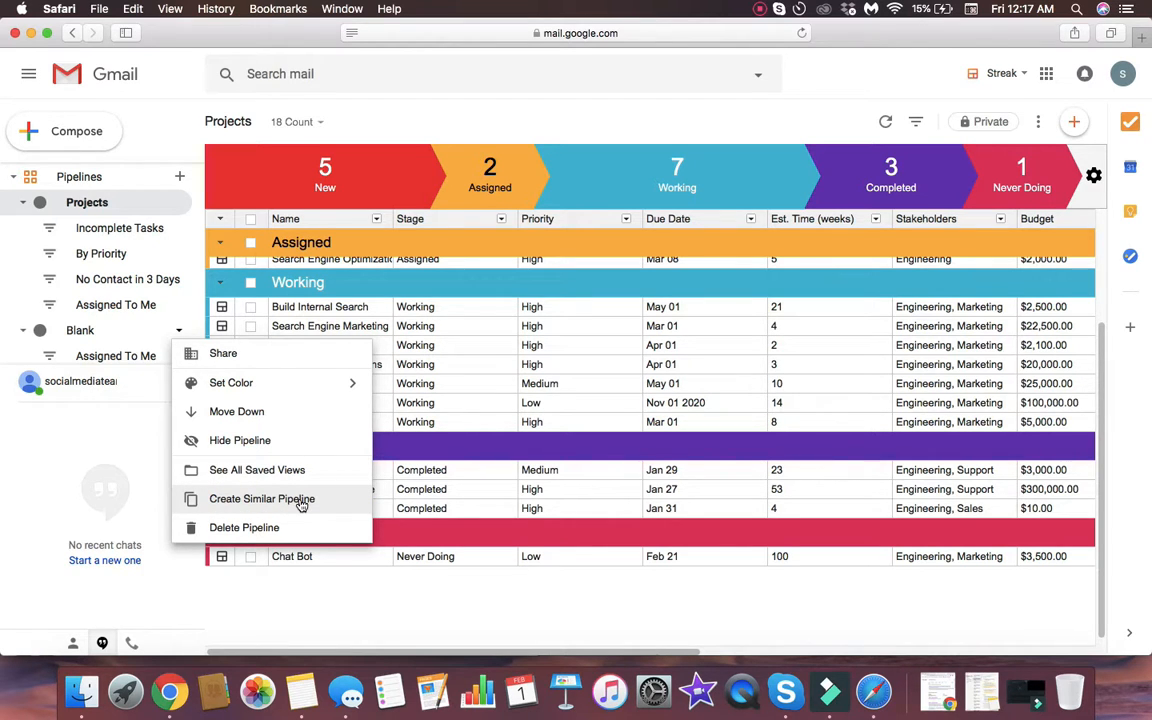
{"action": "mouse_move", "coordinate": [295, 386]}
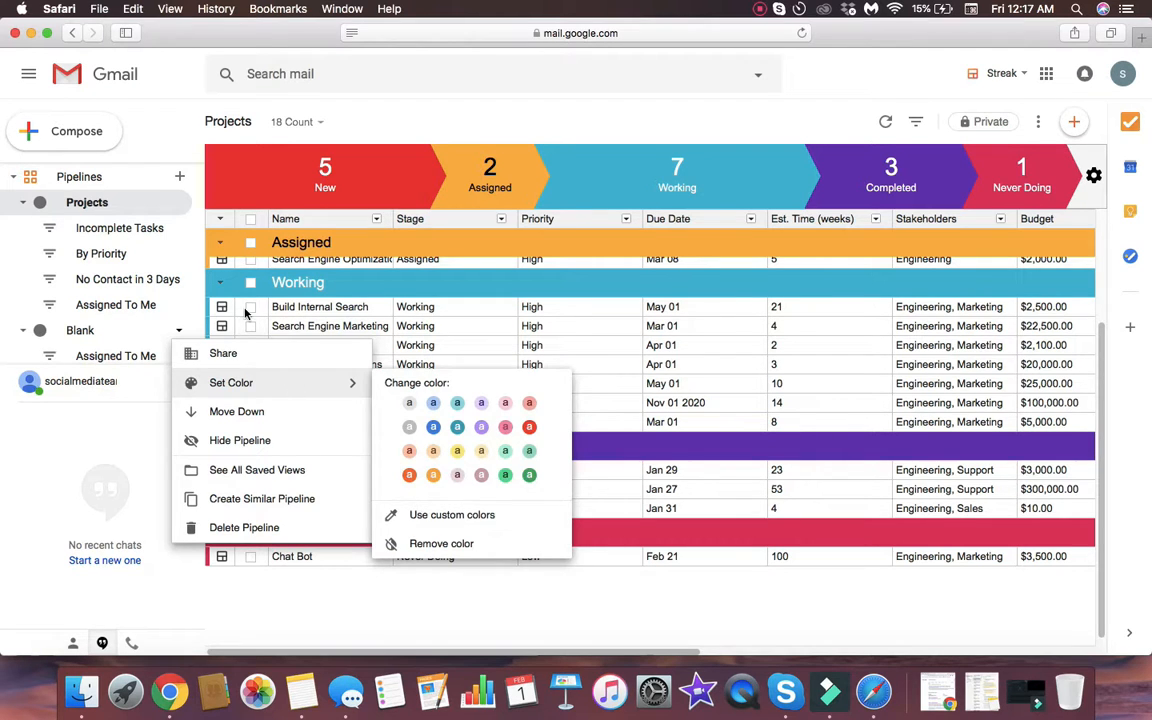
{"action": "left_click", "coordinate": [180, 331]}
{"action": "scroll", "coordinate": [150, 330], "scroll_direction": "up", "scroll_amount": 2}
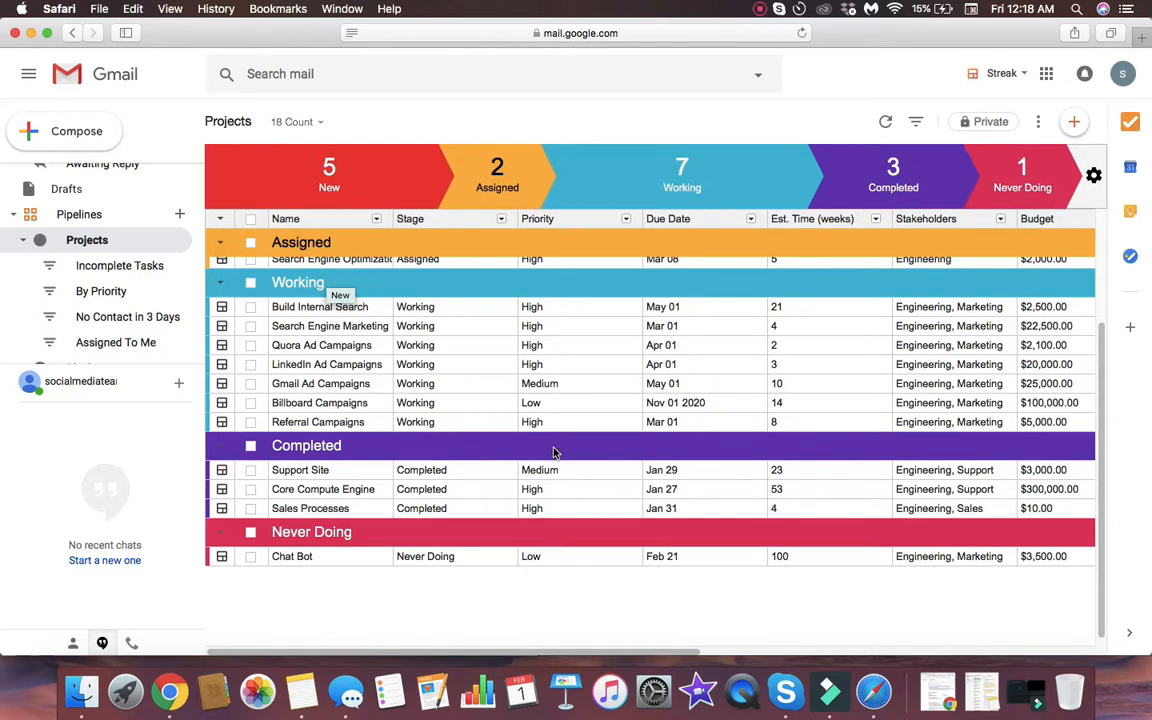
Set the color of the Projects pipeline to pink.
{"action": "scroll", "coordinate": [550, 411], "scroll_direction": "up", "scroll_amount": 3}
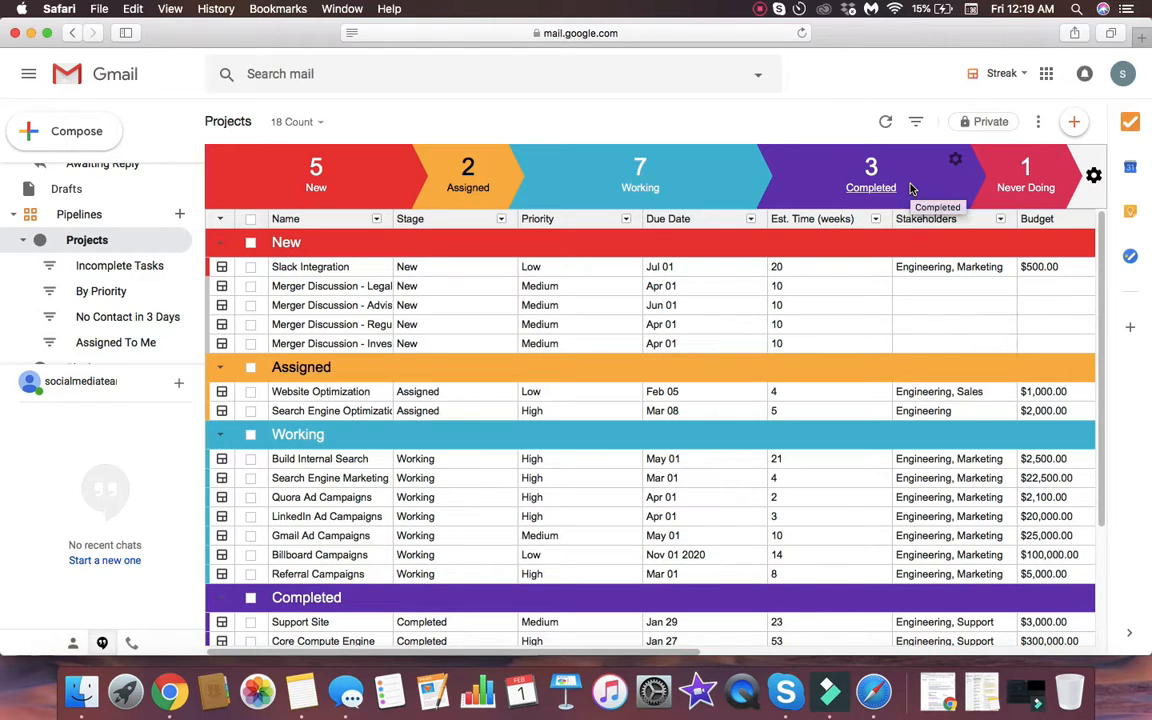
{"action": "scroll", "coordinate": [630, 424], "scroll_direction": "down", "scroll_amount": 3}
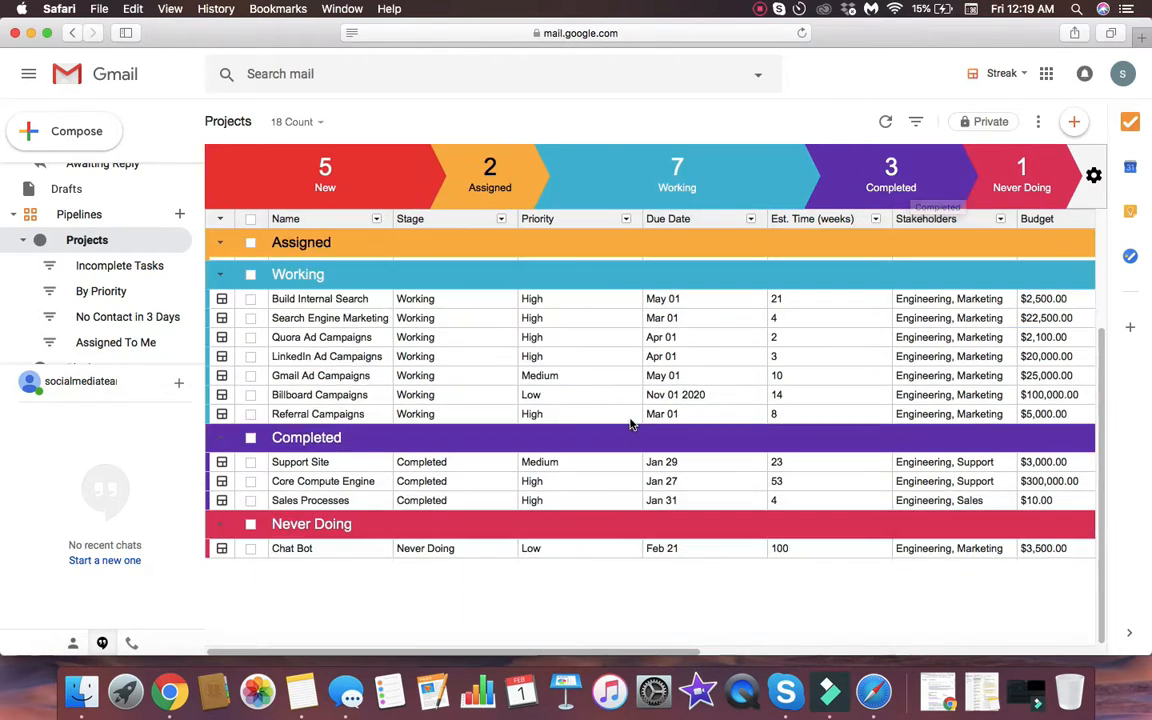
{"action": "scroll", "coordinate": [483, 397], "scroll_direction": "up", "scroll_amount": 3}
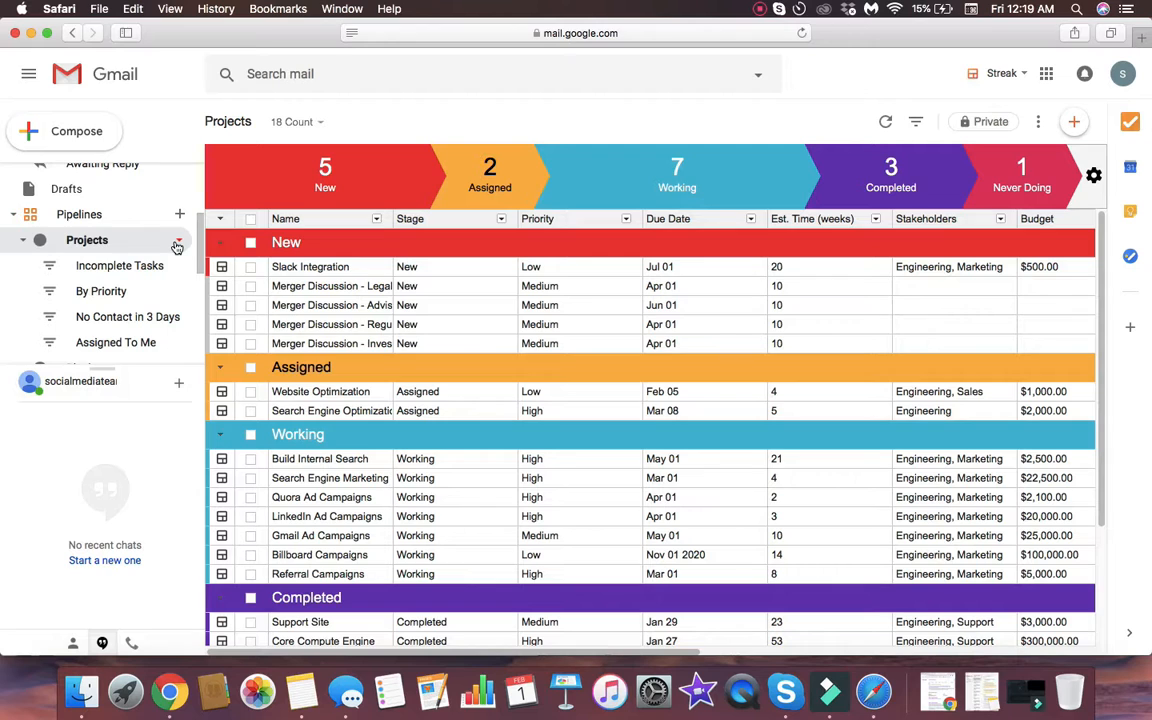
{"action": "left_click", "coordinate": [177, 243]}
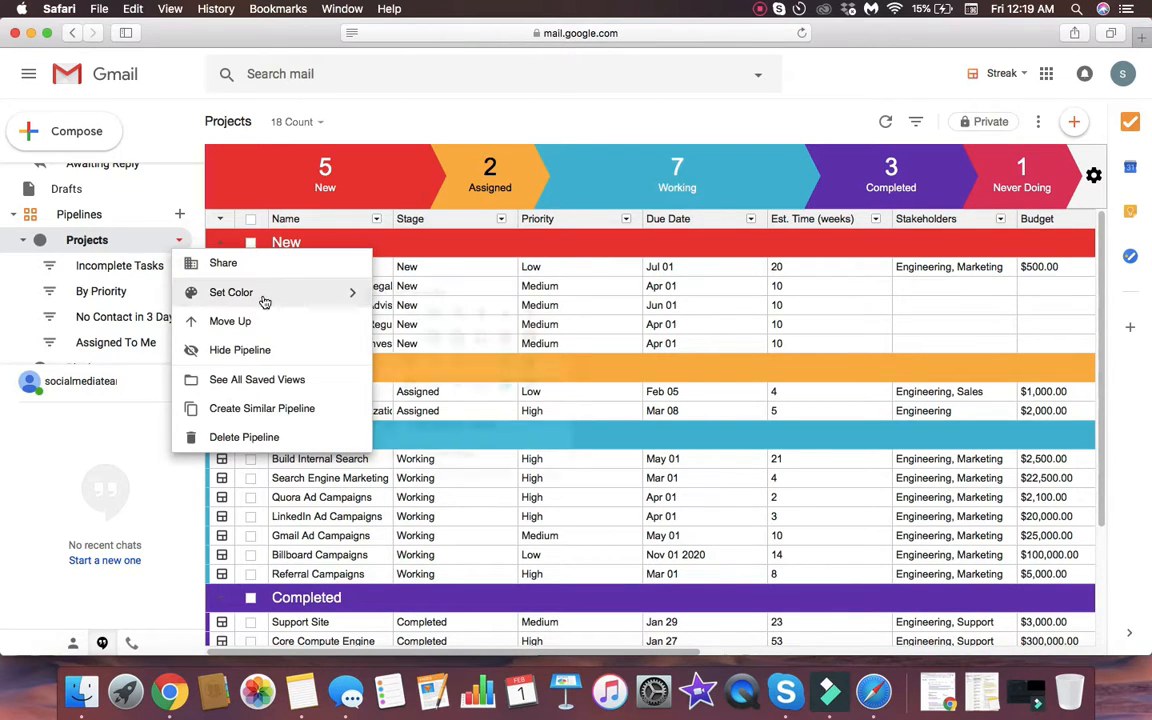
{"action": "mouse_move", "coordinate": [265, 302]}
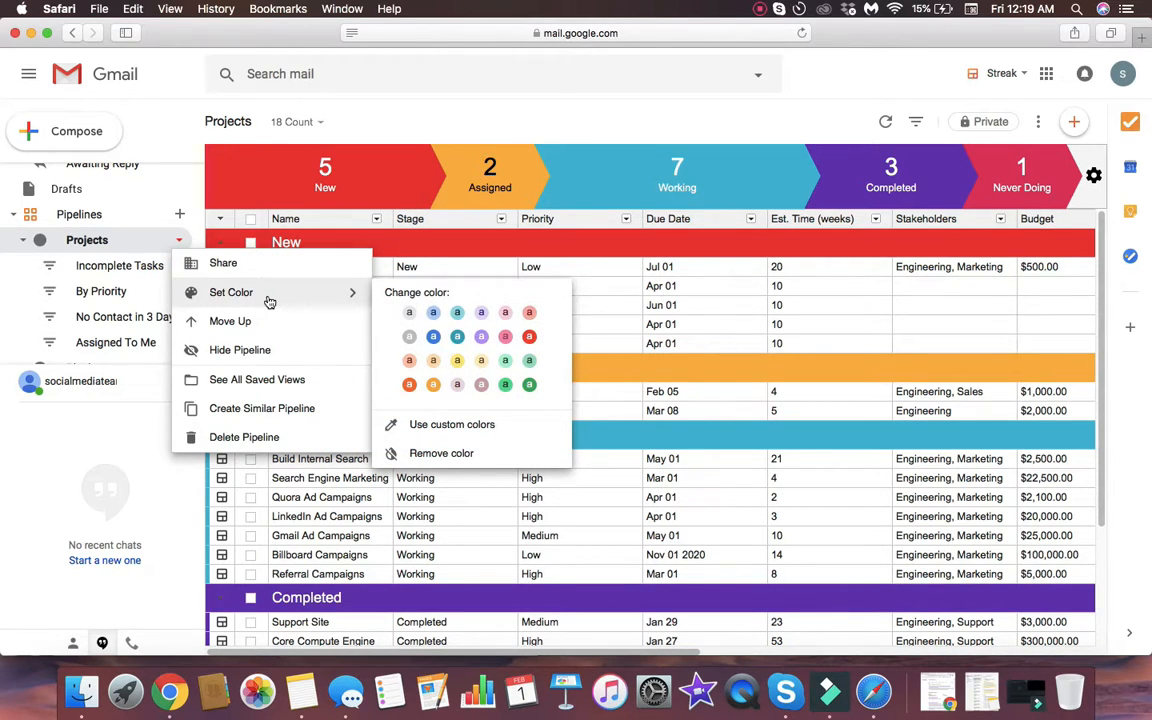
{"action": "left_click", "coordinate": [509, 341]}
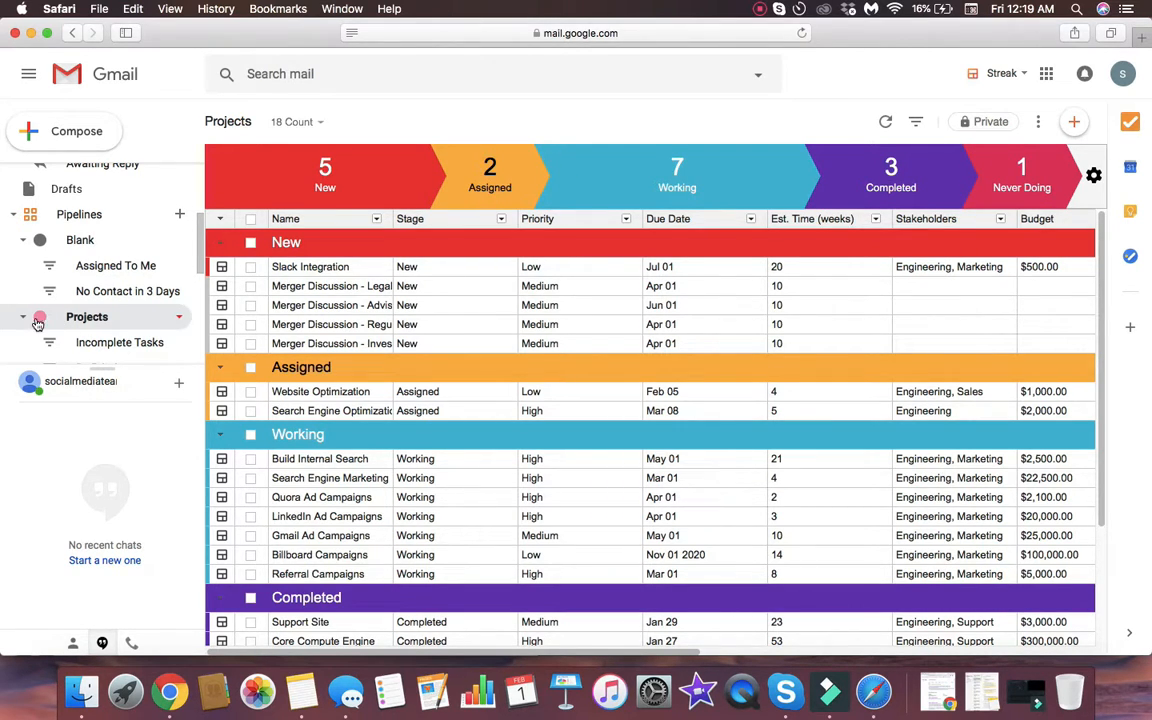
{"action": "scroll", "coordinate": [55, 314], "scroll_direction": "down", "scroll_amount": 1}
{"action": "scroll", "coordinate": [55, 312], "scroll_direction": "down", "scroll_amount": 1}
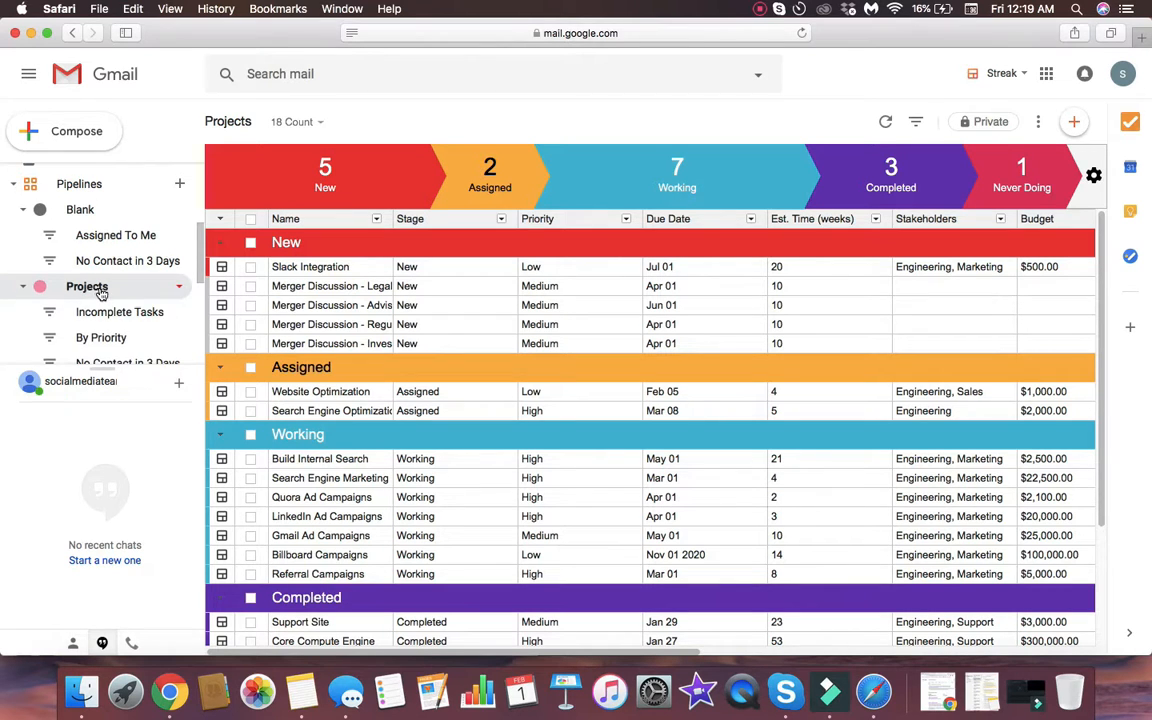
{"action": "scroll", "coordinate": [100, 280], "scroll_direction": "down", "scroll_amount": 4}
{"action": "scroll", "coordinate": [125, 308], "scroll_direction": "down", "scroll_amount": 8}
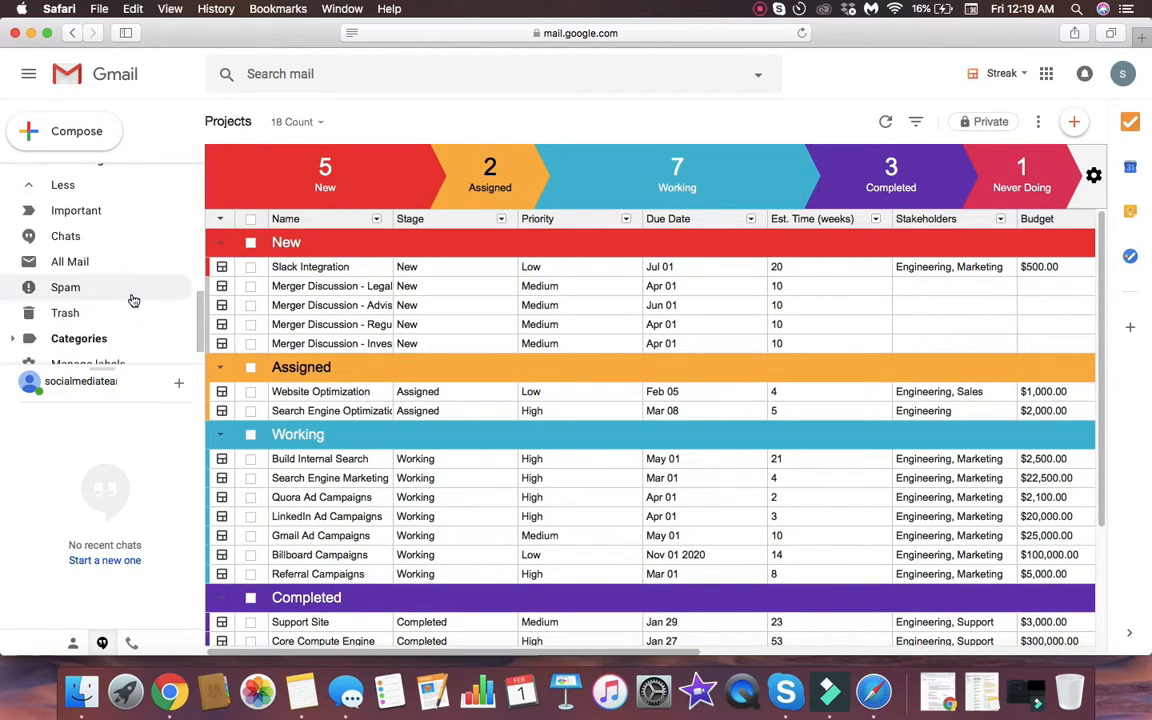
Open the Blank pipeline from the list of pipelines.
{"action": "scroll", "coordinate": [131, 300], "scroll_direction": "up", "scroll_amount": 6}
{"action": "scroll", "coordinate": [165, 240], "scroll_direction": "up", "scroll_amount": 3}
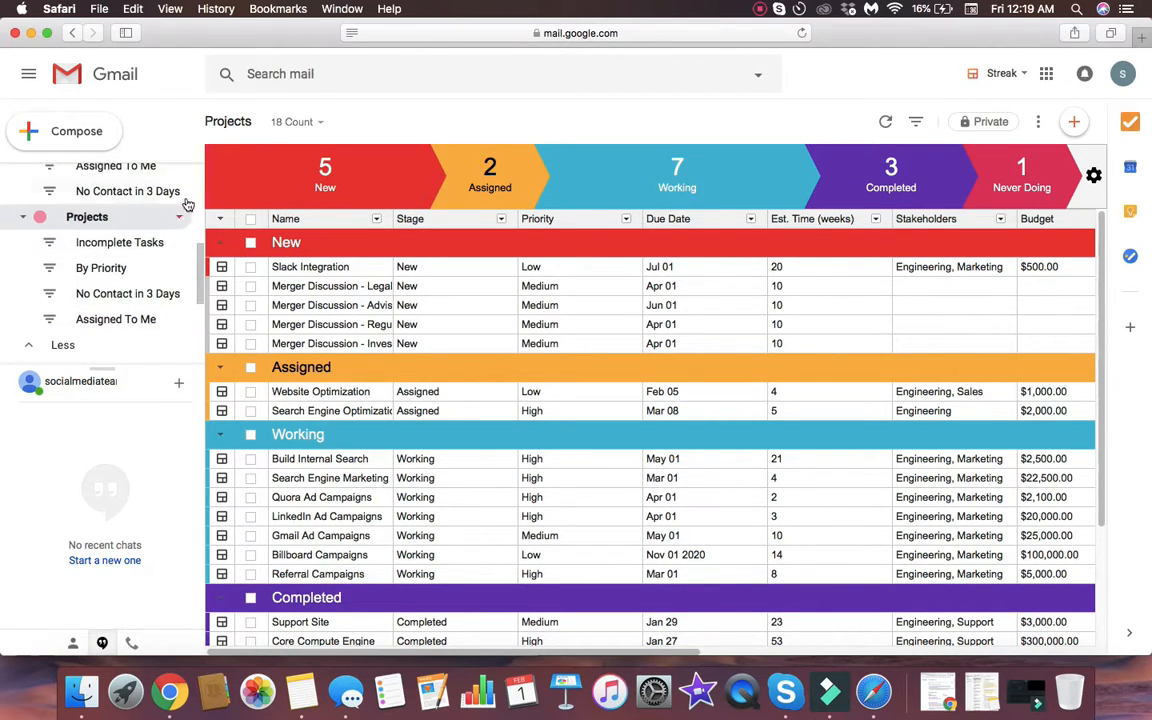
{"action": "scroll", "coordinate": [60, 218], "scroll_direction": "up", "scroll_amount": 1}
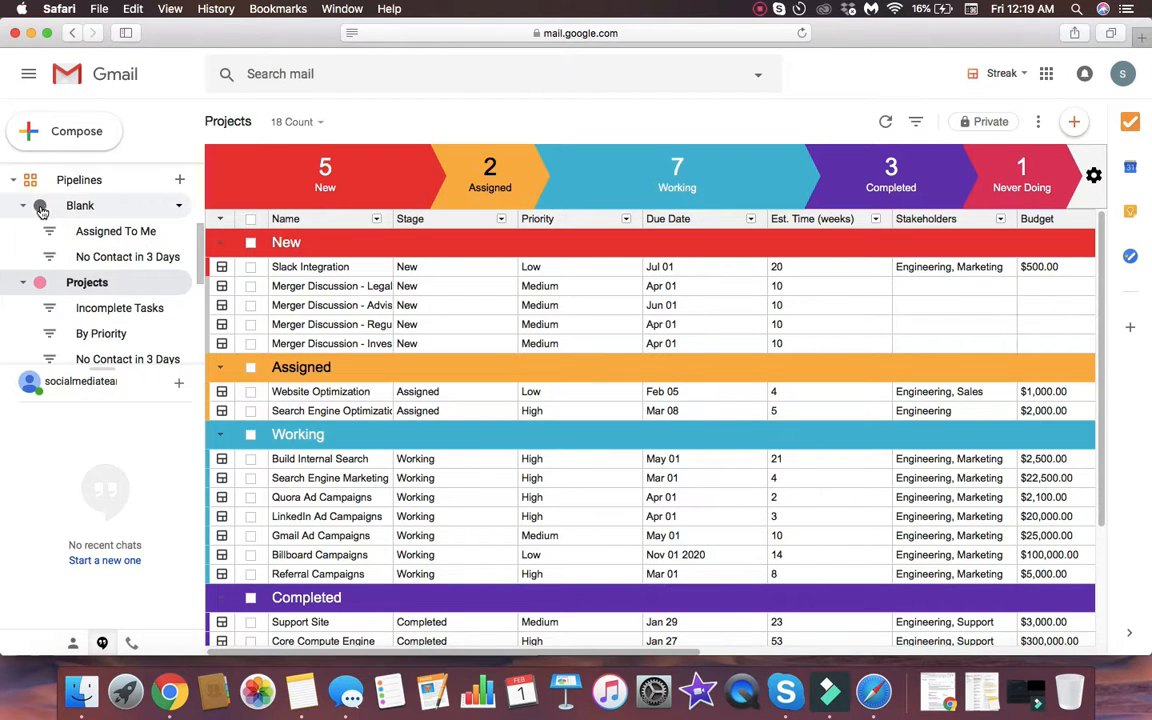
{"action": "left_click", "coordinate": [41, 210]}
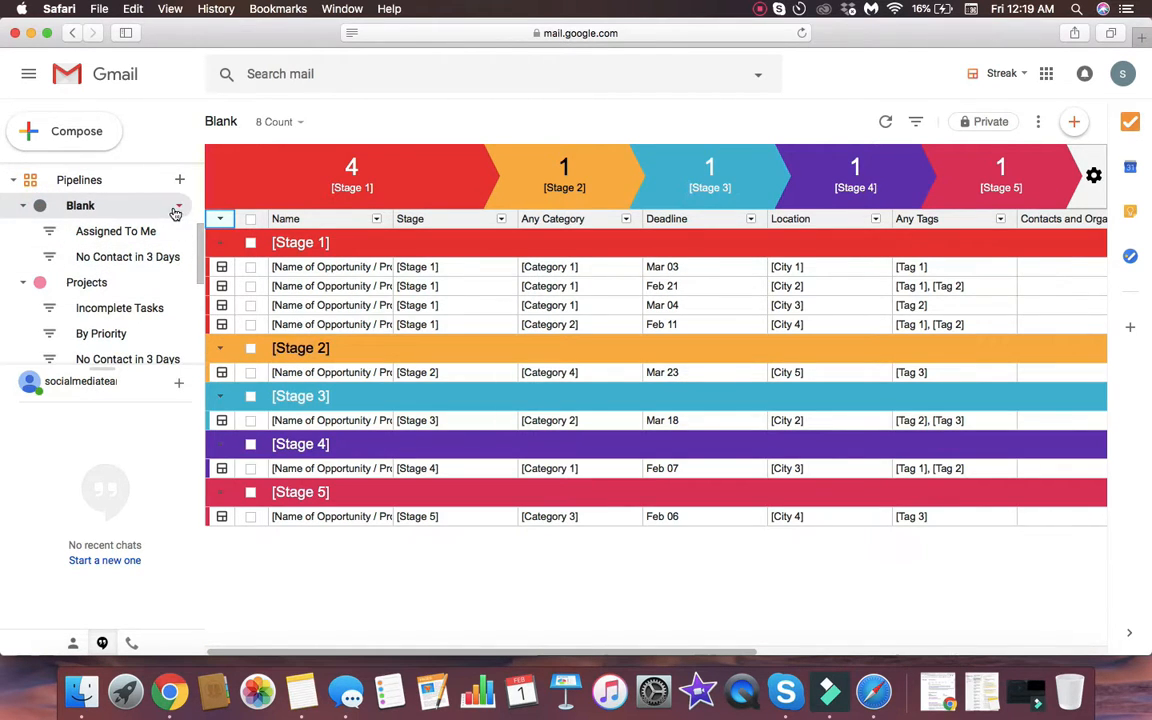
Review the sharing options of the Blank pipeline and close them without saving any change.
{"action": "left_click", "coordinate": [174, 212]}
{"action": "left_click", "coordinate": [197, 228]}
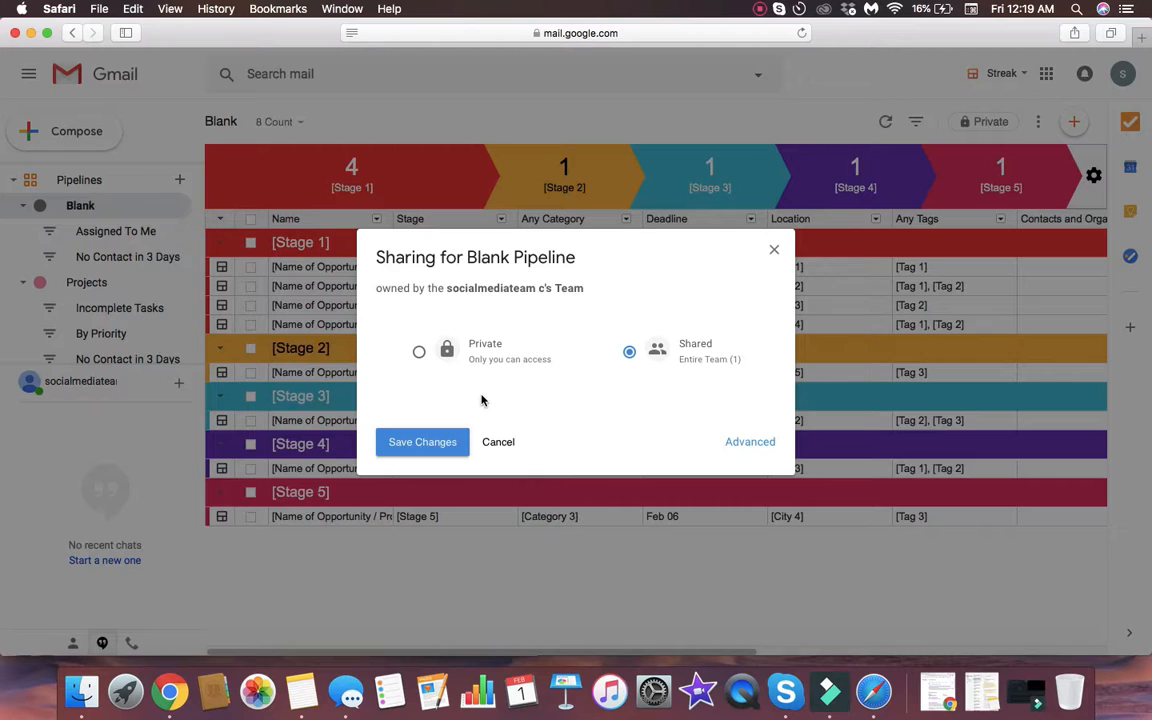
{"action": "left_click", "coordinate": [773, 249]}
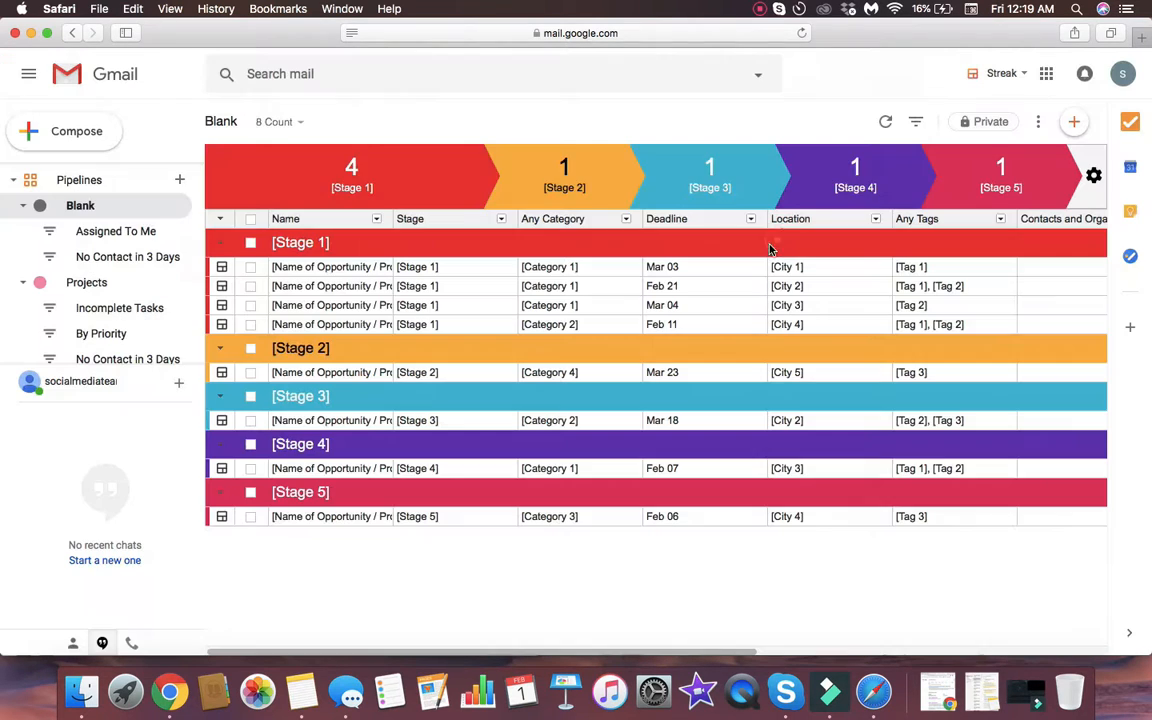
Set the color of the Blank pipeline to green.
{"action": "left_click", "coordinate": [182, 210]}
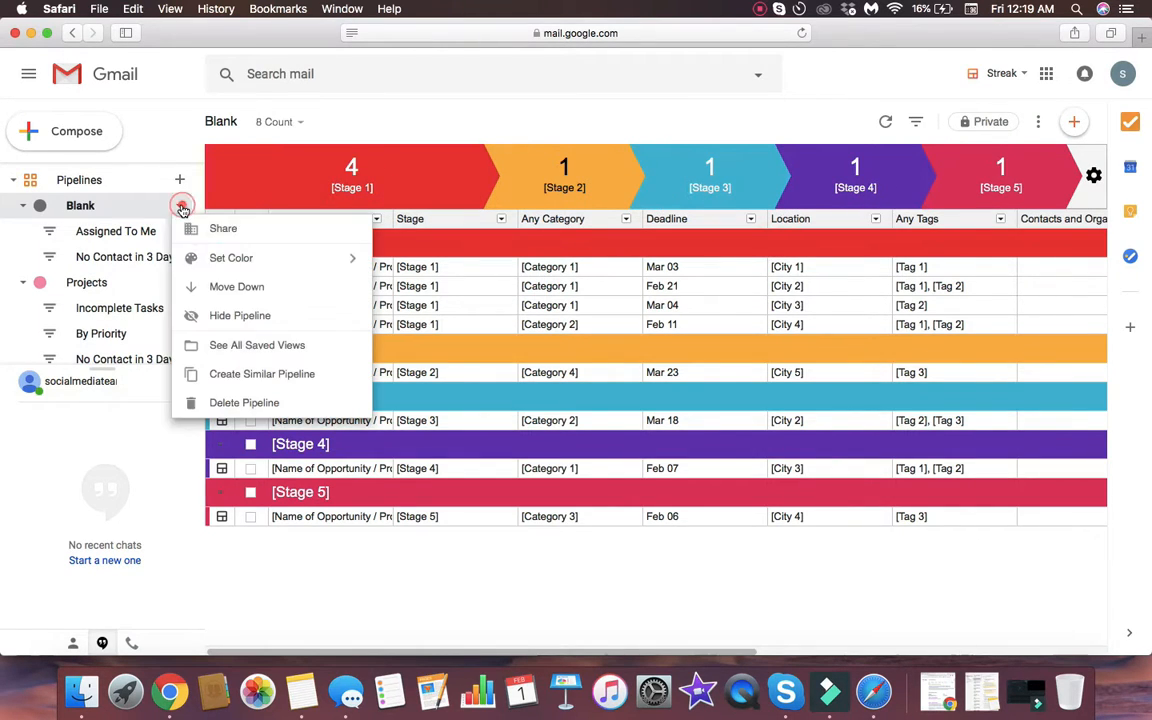
{"action": "left_click", "coordinate": [258, 266]}
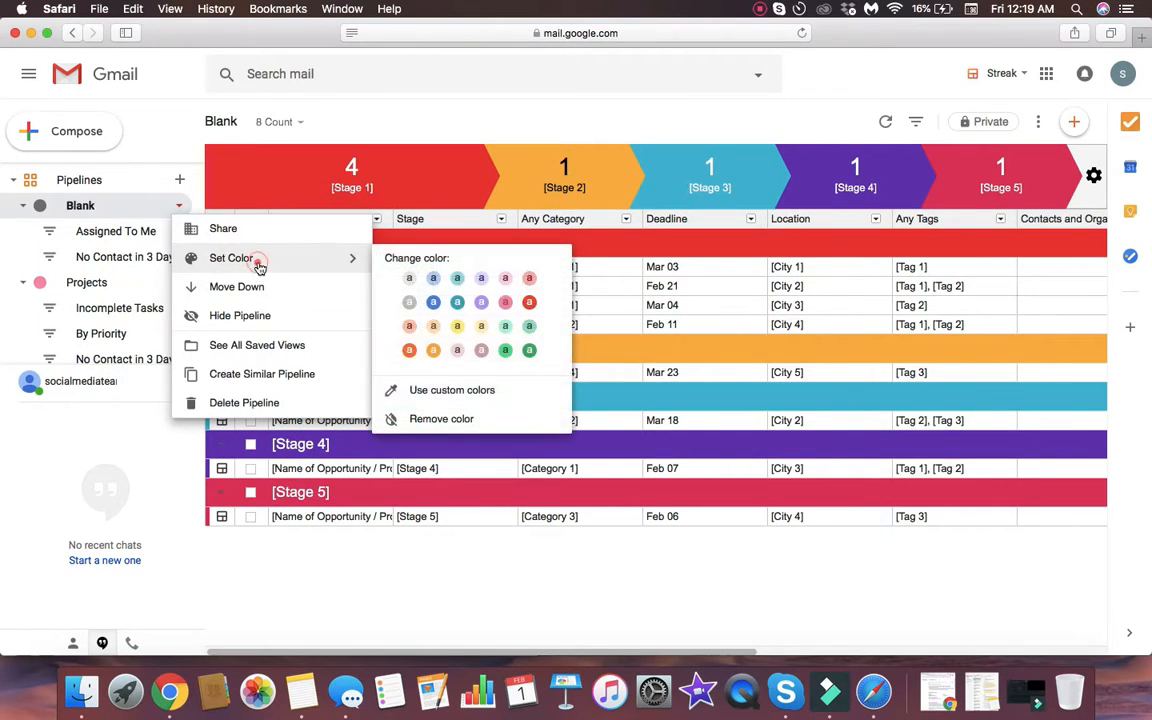
{"action": "left_click", "coordinate": [506, 350]}
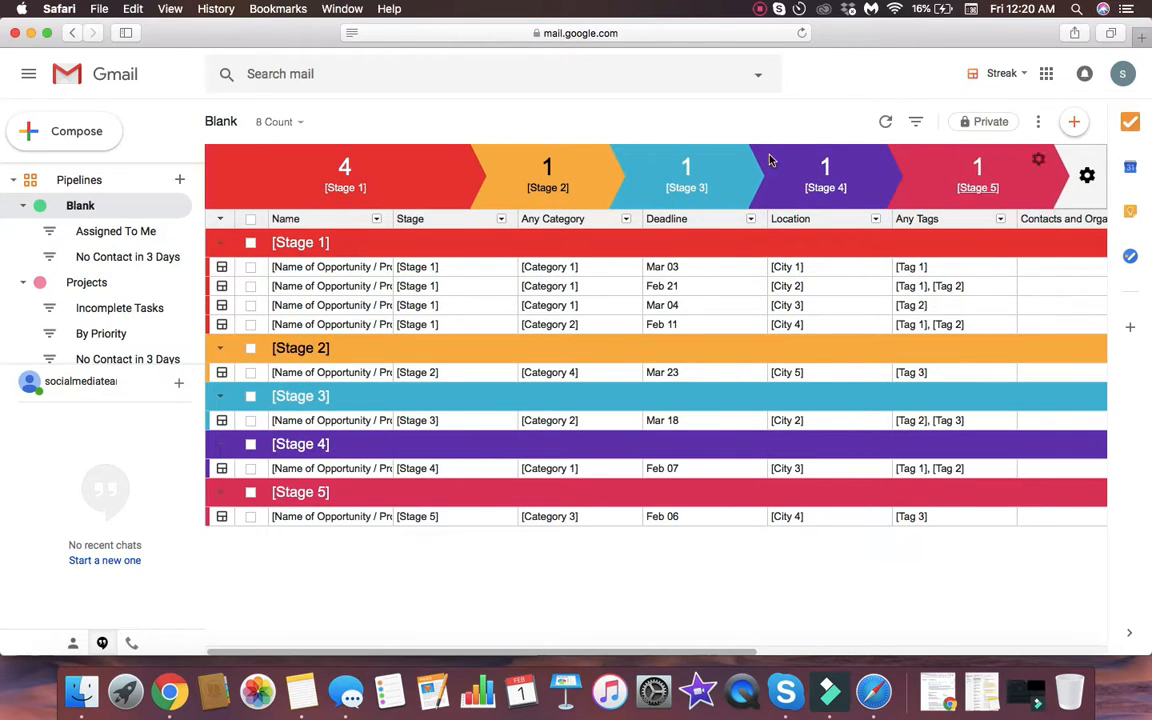
Look through the color themes in the Blank pipeline's settings and apply the Pink theme to its stages.
{"action": "left_click", "coordinate": [1075, 177]}
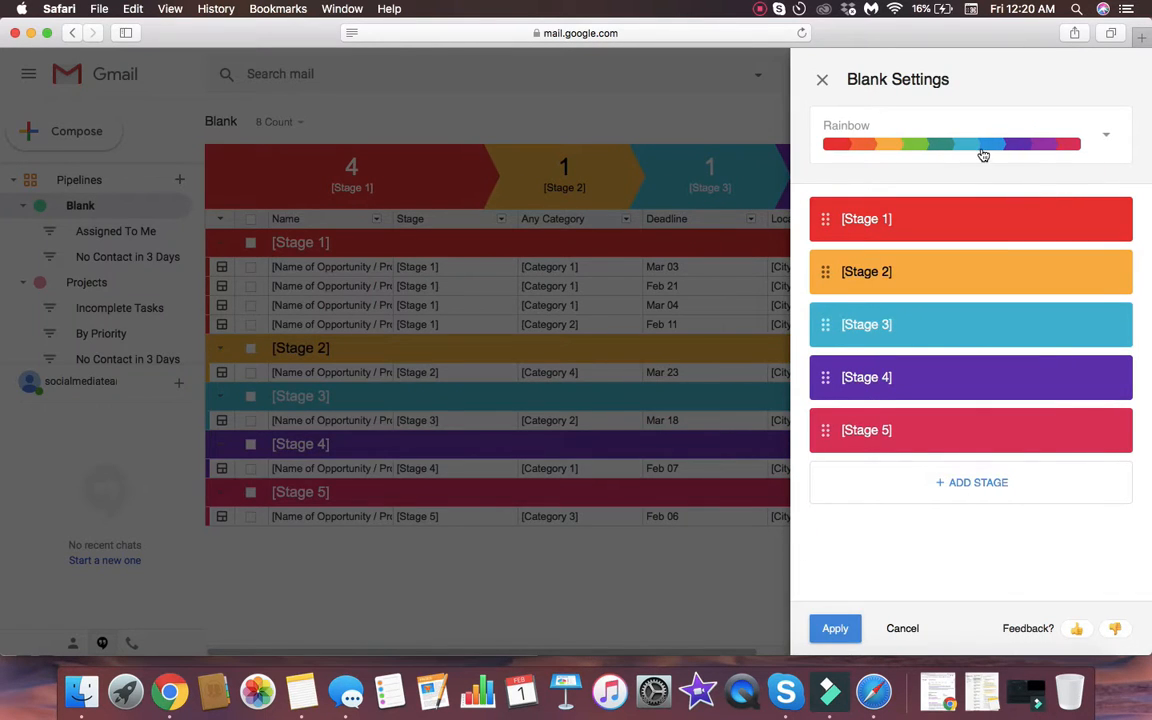
{"action": "left_click", "coordinate": [1110, 142]}
{"action": "left_click", "coordinate": [1108, 141]}
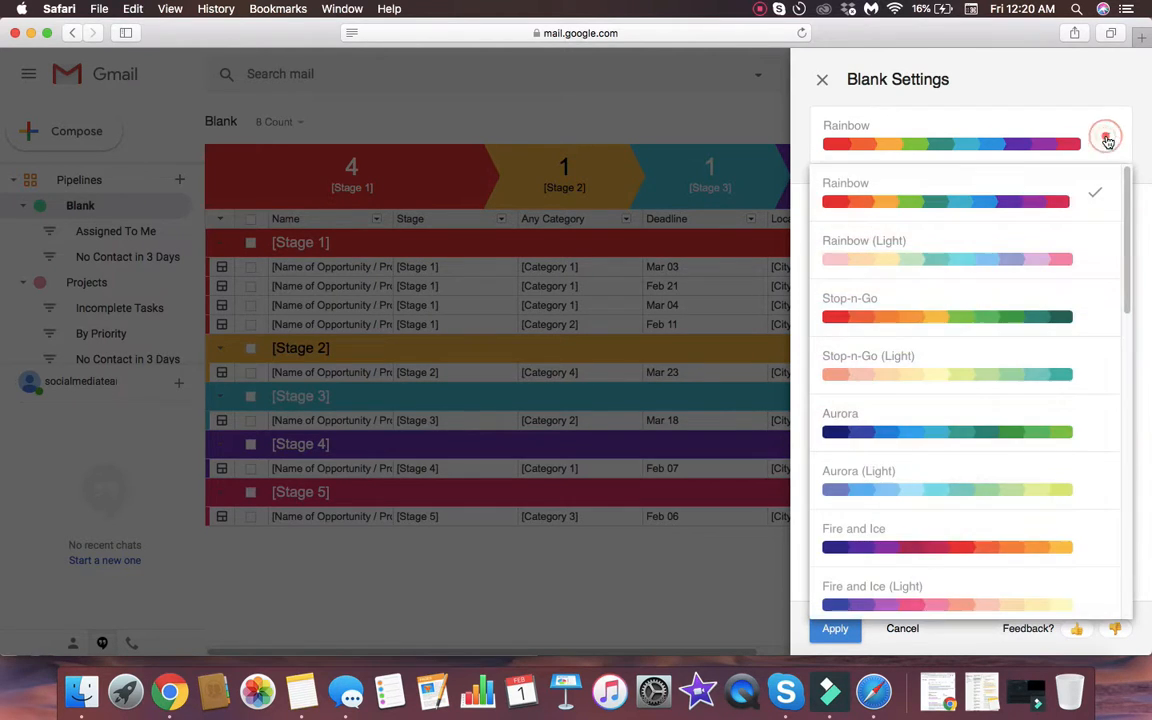
{"action": "scroll", "coordinate": [995, 356], "scroll_direction": "down", "scroll_amount": 15}
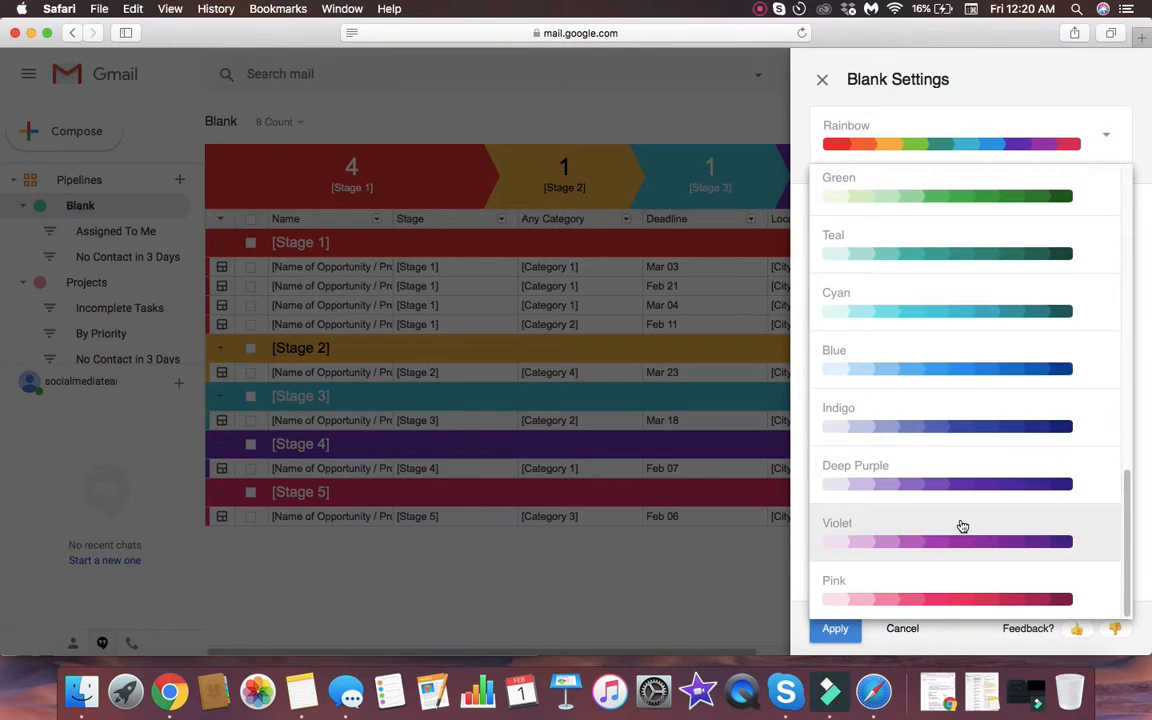
{"action": "scroll", "coordinate": [965, 522], "scroll_direction": "up", "scroll_amount": 15}
{"action": "scroll", "coordinate": [975, 520], "scroll_direction": "down", "scroll_amount": 8}
{"action": "scroll", "coordinate": [978, 518], "scroll_direction": "down", "scroll_amount": 4}
{"action": "left_click", "coordinate": [925, 590]}
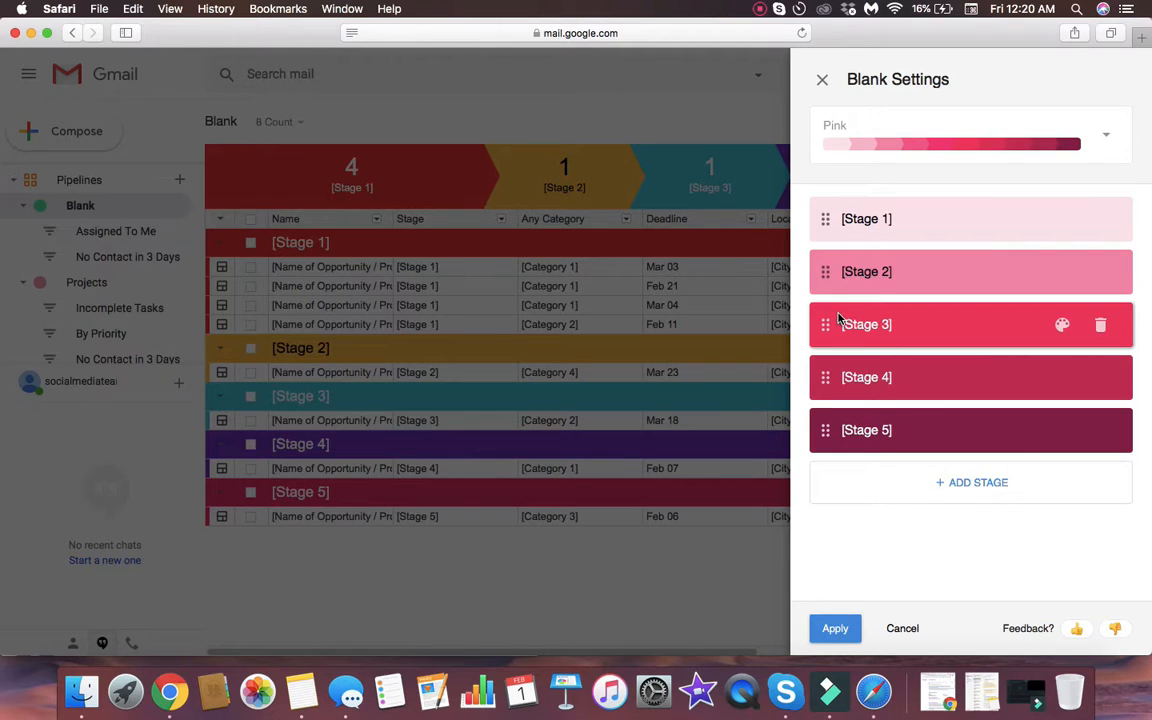
{"action": "left_click", "coordinate": [843, 630]}
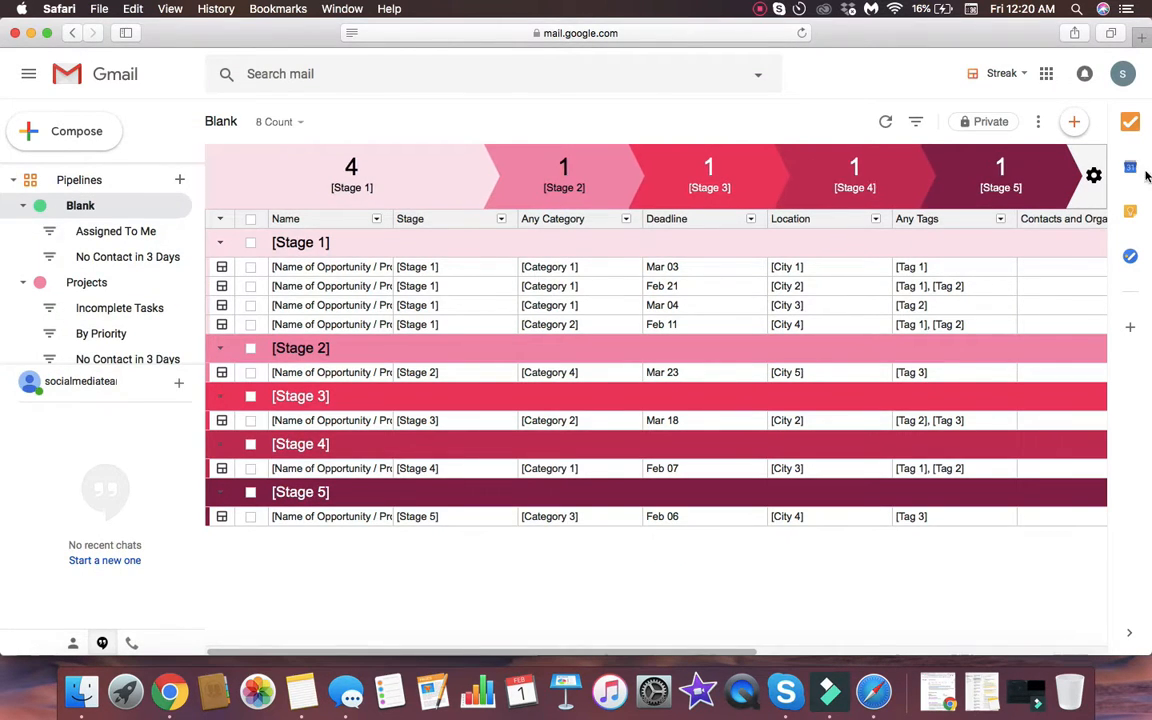
Apply the Rainbow (Light) color theme to the stages of the Blank pipeline.
{"action": "left_click", "coordinate": [1094, 176]}
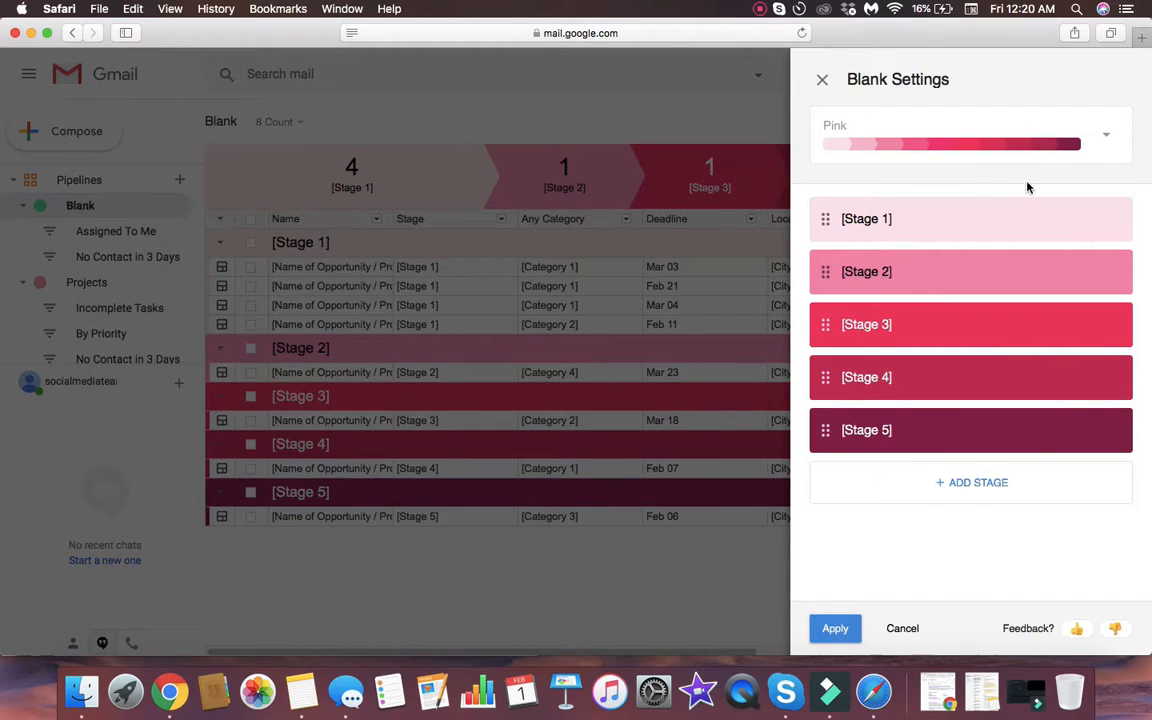
{"action": "left_click", "coordinate": [1103, 140]}
{"action": "left_click", "coordinate": [1012, 261]}
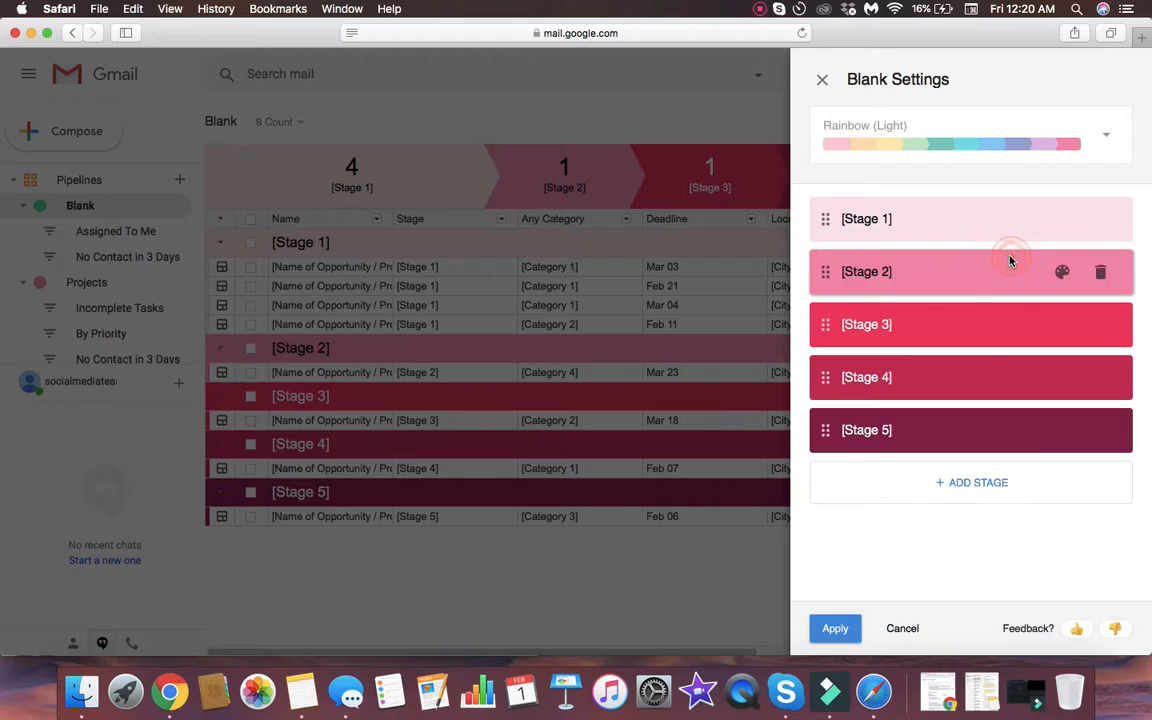
{"action": "left_click", "coordinate": [830, 632]}
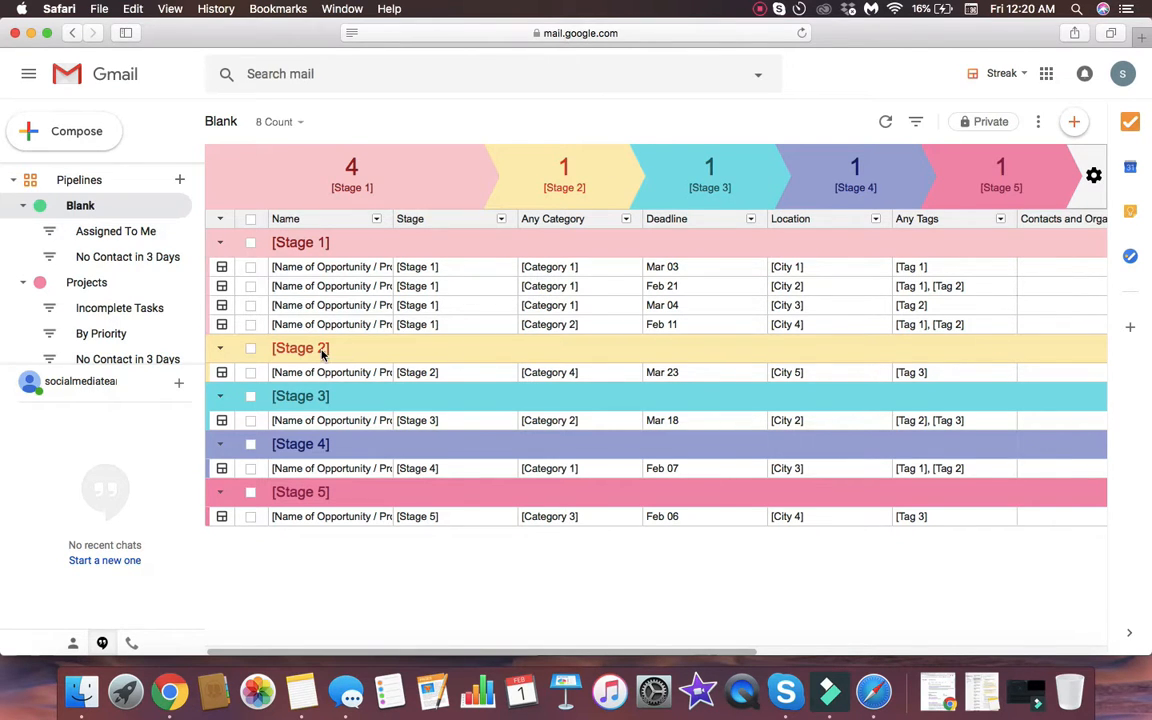
Change the color of [Stage 1] to light purple in the Blank pipeline's settings.
{"action": "left_click", "coordinate": [648, 162]}
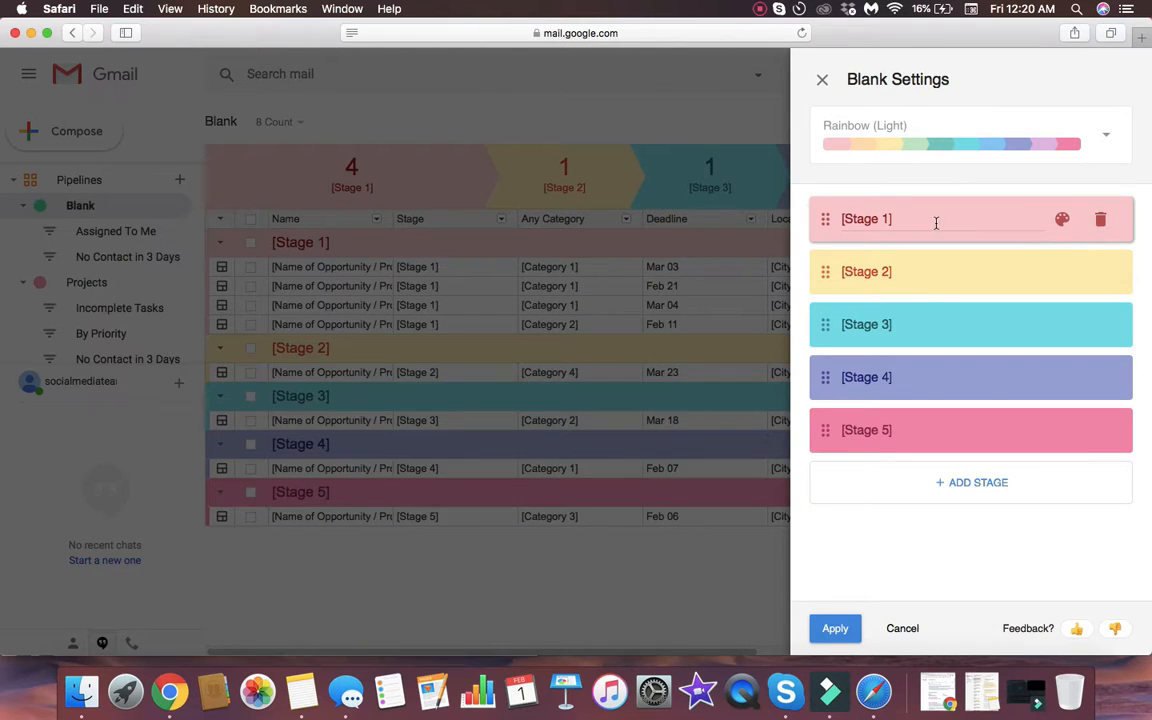
{"action": "left_click", "coordinate": [1061, 219]}
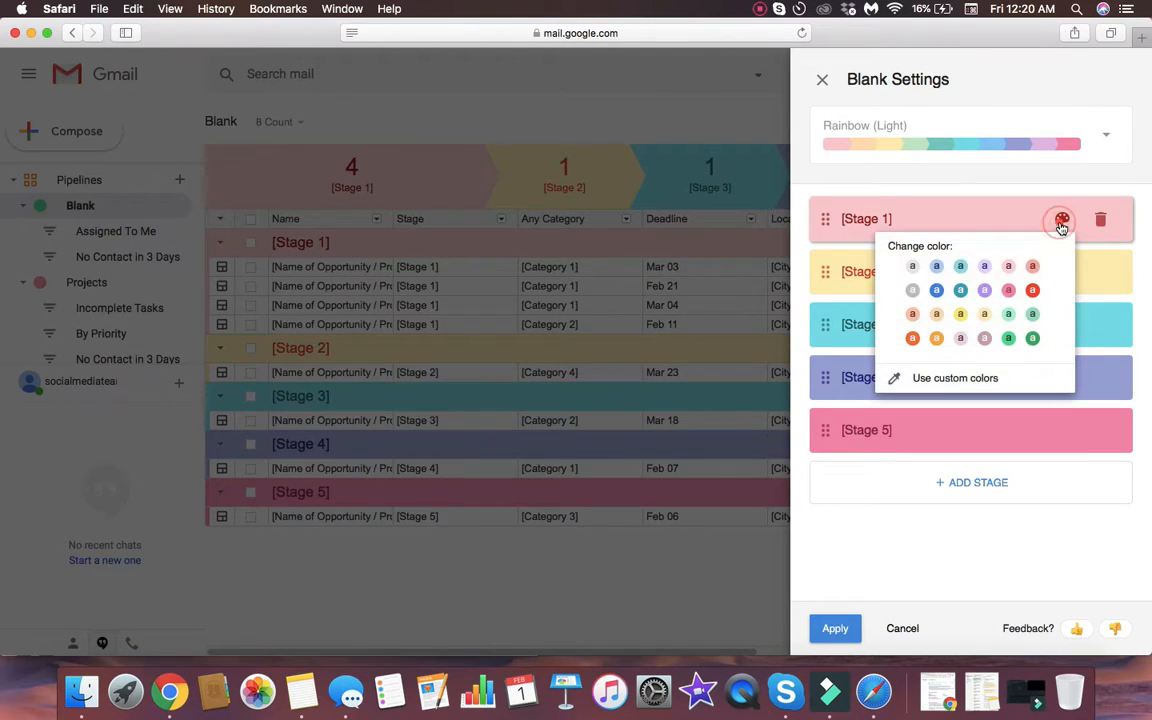
{"action": "left_click", "coordinate": [937, 268]}
{"action": "left_click", "coordinate": [1064, 219]}
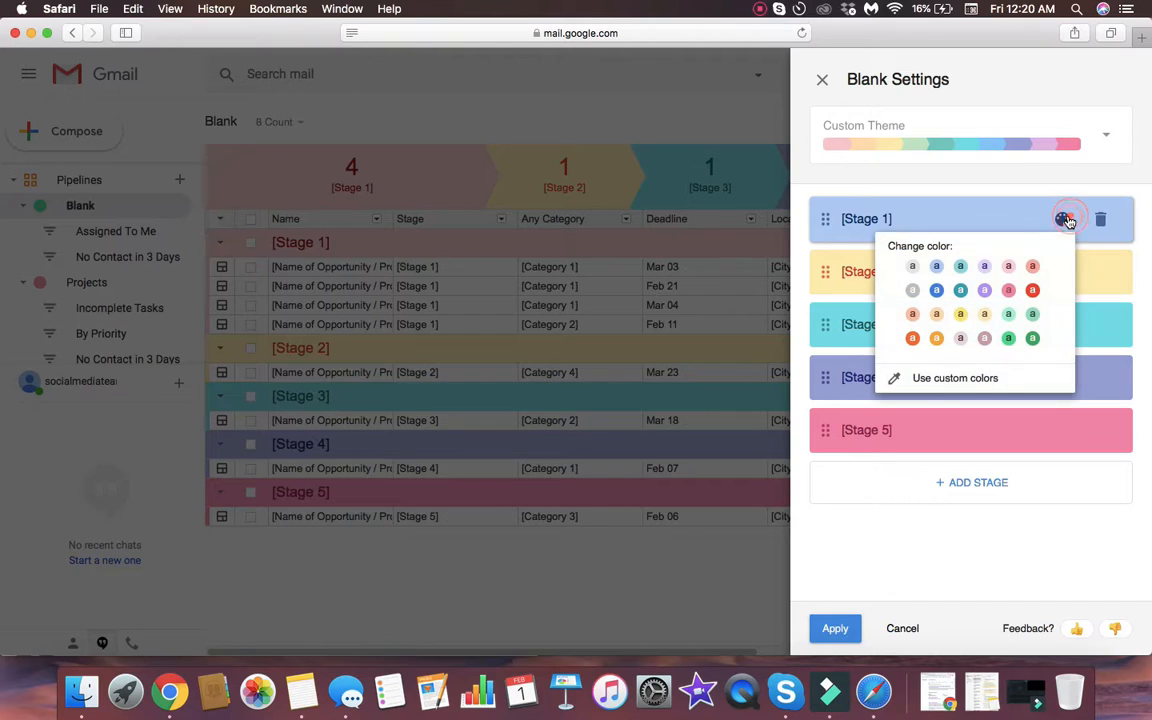
{"action": "left_click", "coordinate": [984, 267]}
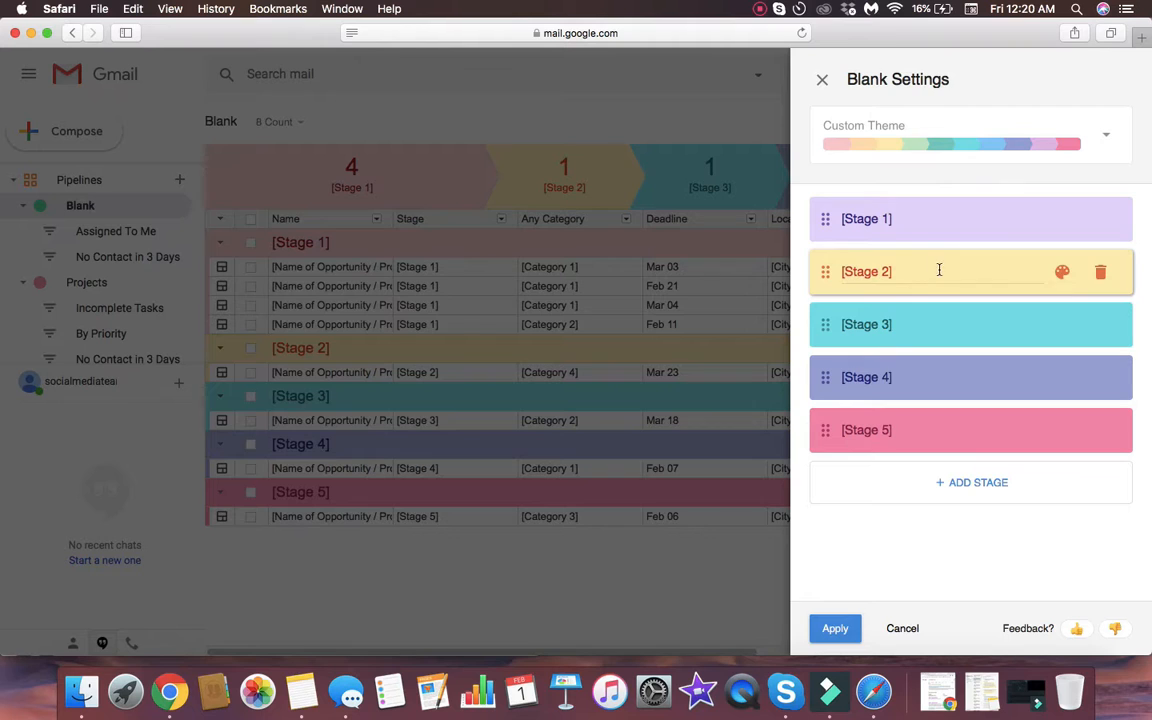
Examine the custom background and text colors offered for [Stage 2], then cancel without picking any.
{"action": "left_click", "coordinate": [1062, 272]}
{"action": "left_click", "coordinate": [903, 431]}
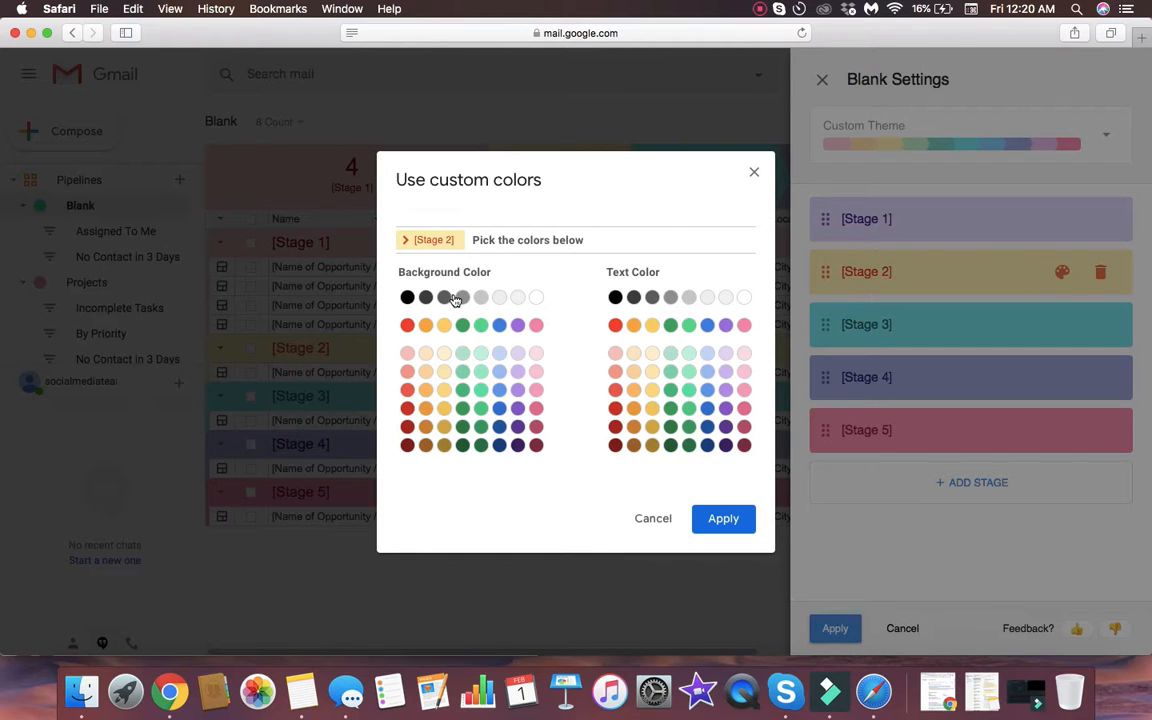
{"action": "left_click", "coordinate": [656, 520]}
Apply the pending stage color changes to the Blank pipeline and leave its settings.
{"action": "left_click", "coordinate": [902, 638]}
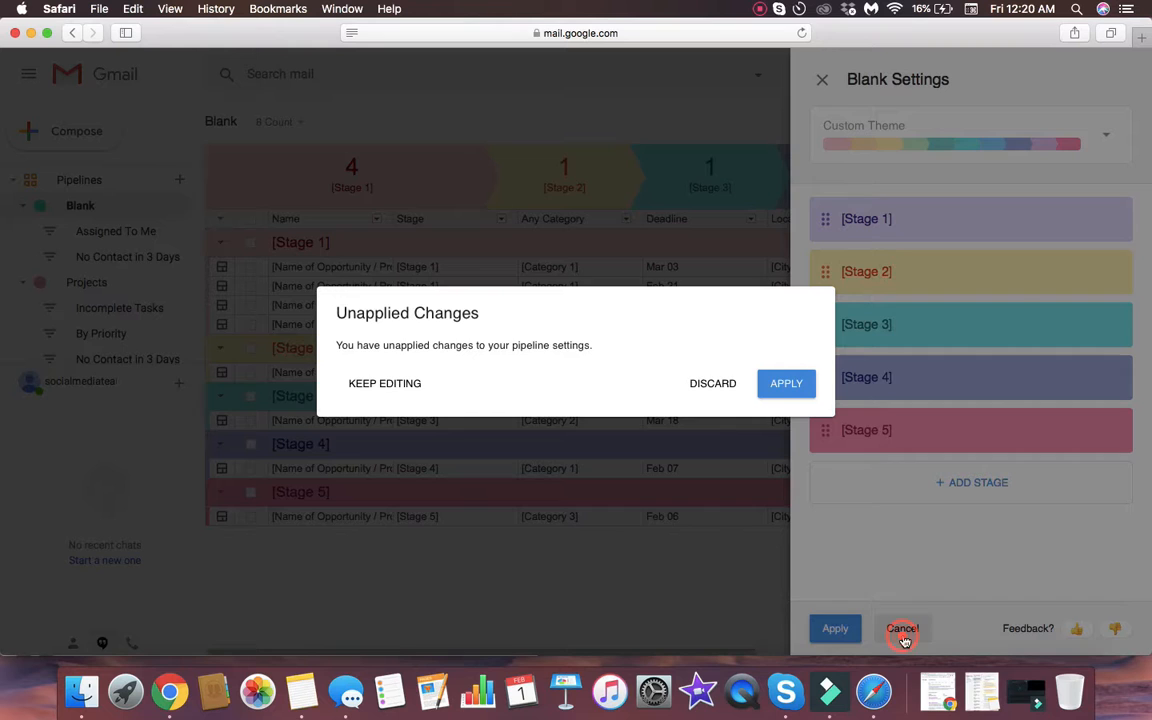
{"action": "left_click", "coordinate": [784, 386]}
{"action": "left_click", "coordinate": [836, 630]}
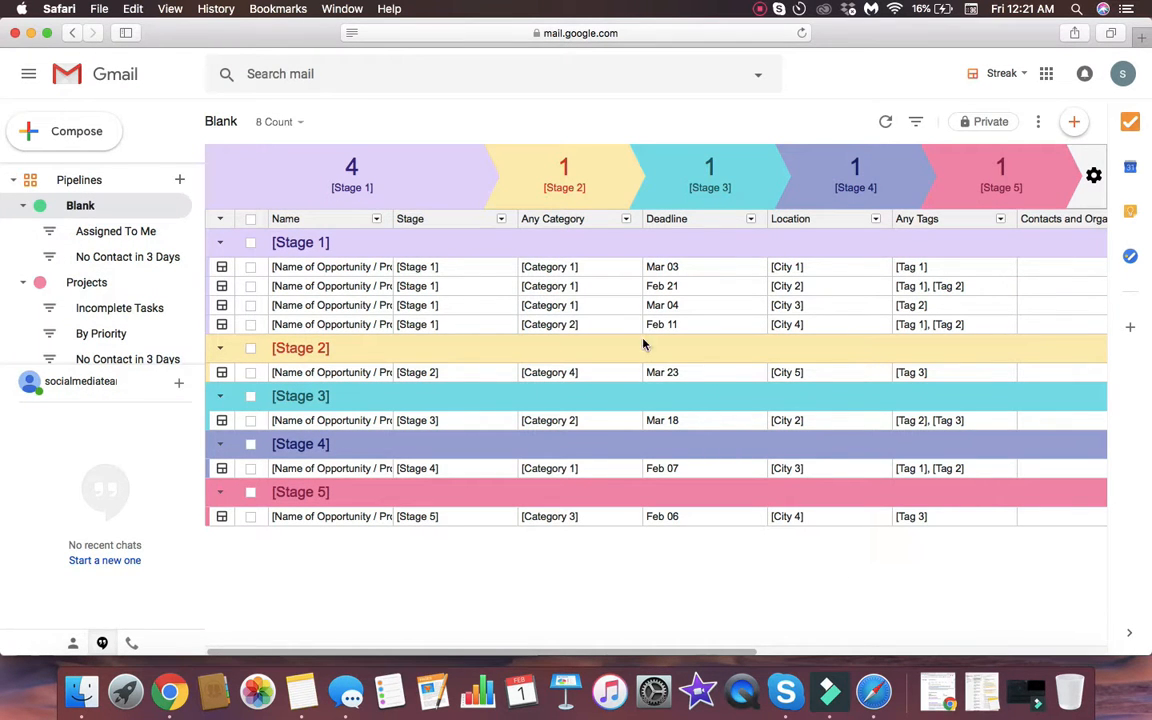
Open the [Stage 1] heading in the pipeline table for name editing without changing its text.
{"action": "left_click", "coordinate": [326, 243]}
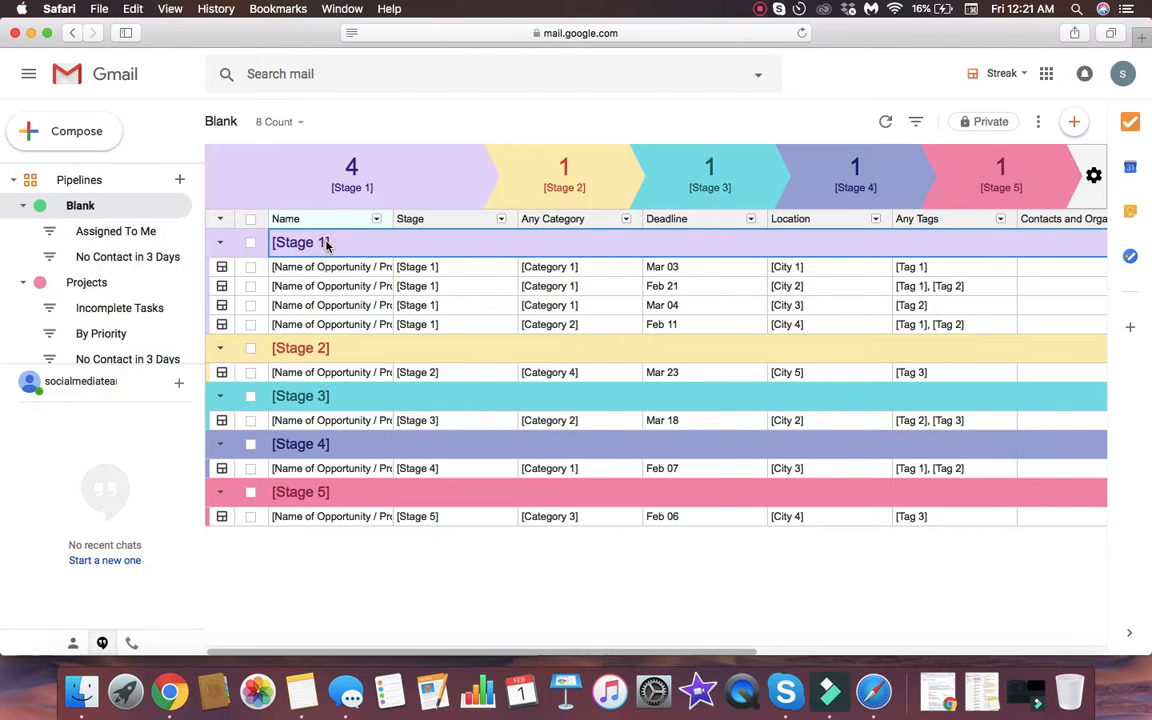
{"action": "left_click", "coordinate": [327, 243]}
{"action": "left_click", "coordinate": [341, 245]}
{"action": "left_click", "coordinate": [380, 282]}
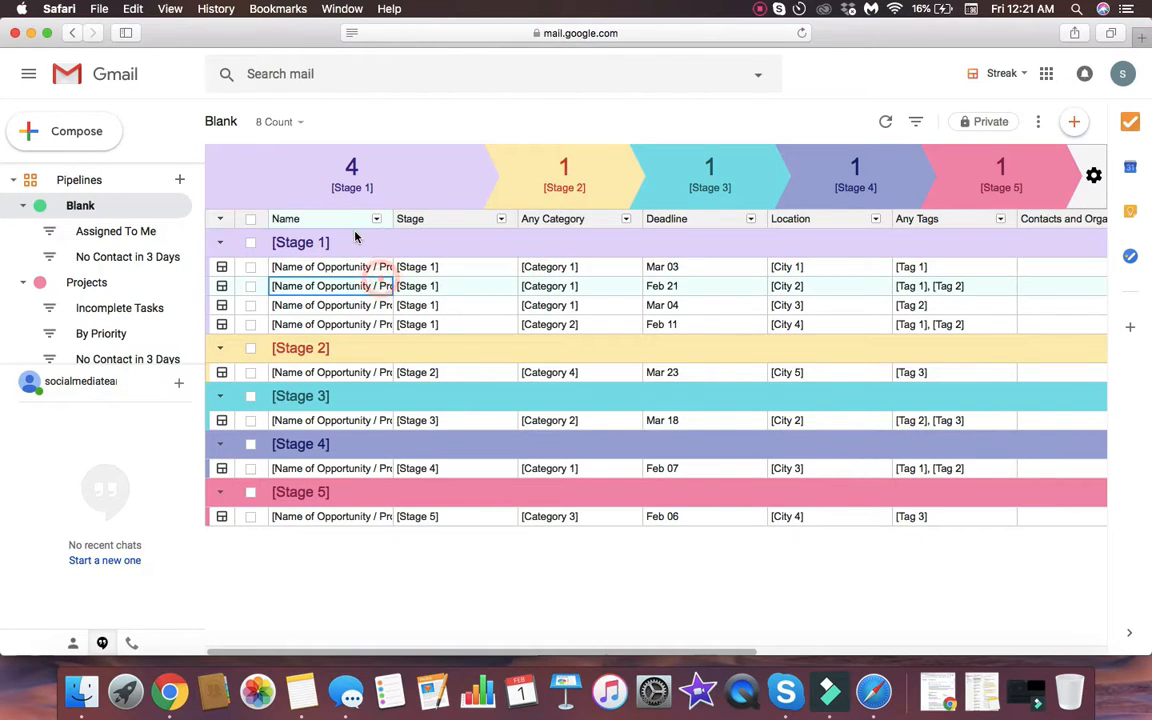
{"action": "left_click", "coordinate": [355, 239]}
{"action": "left_click", "coordinate": [351, 241]}
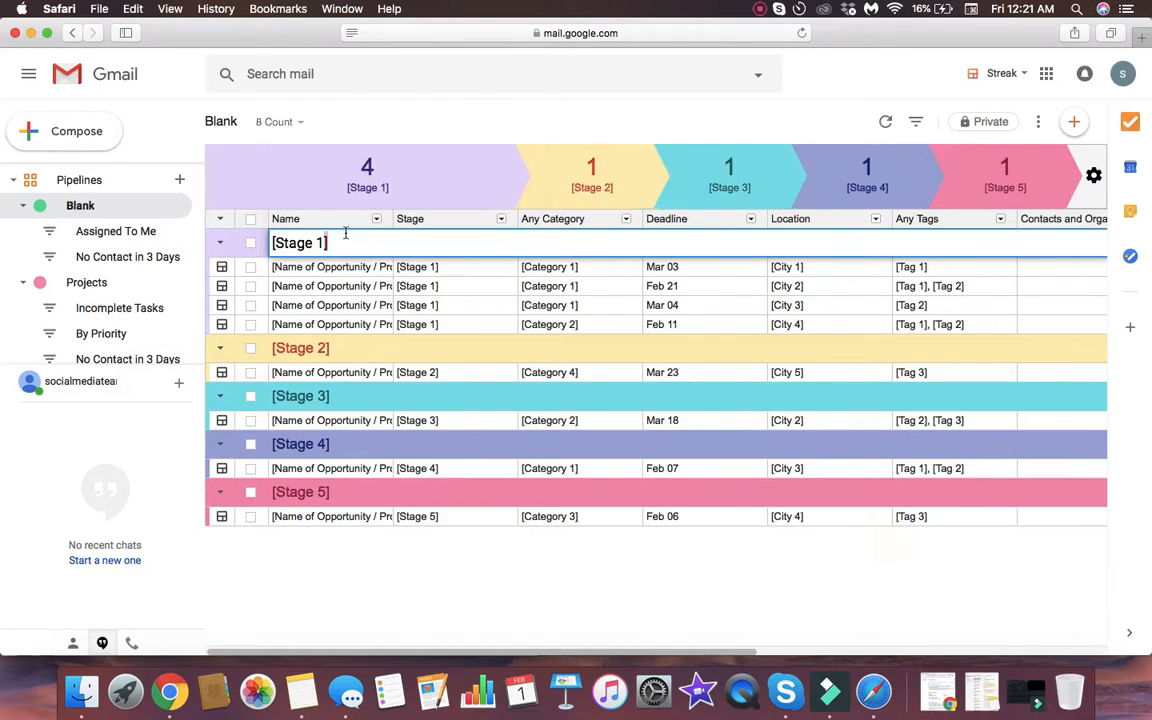
{"action": "left_click", "coordinate": [353, 242]}
{"action": "left_click", "coordinate": [291, 184]}
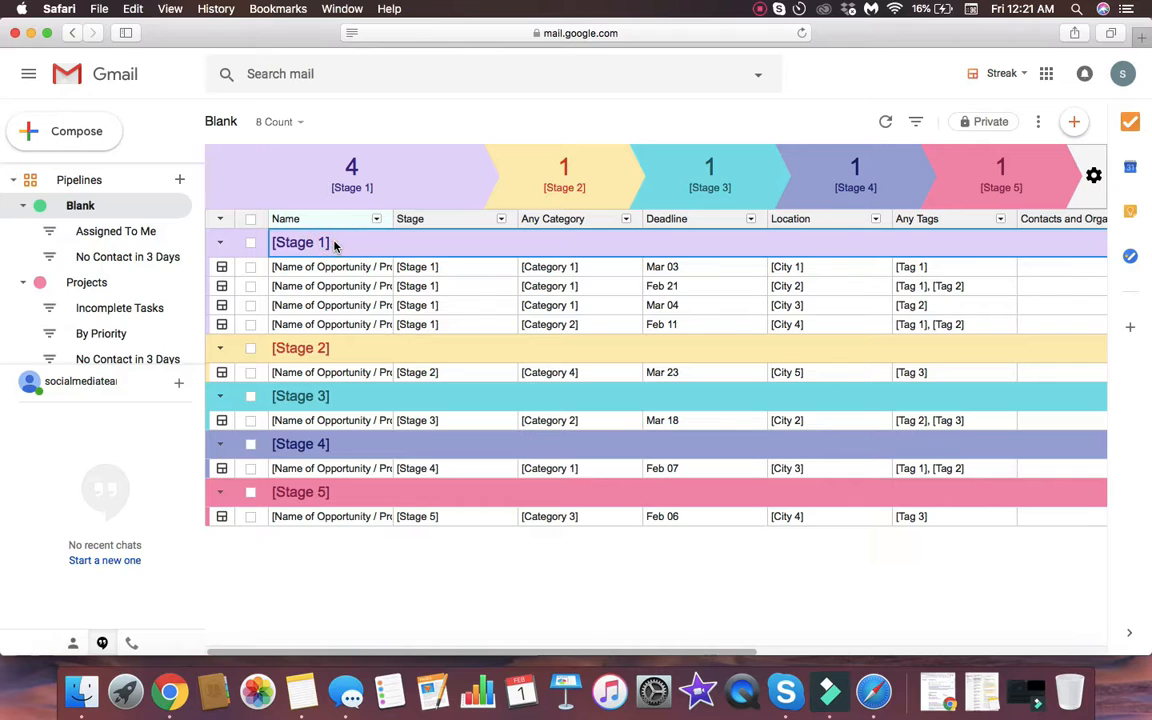
{"action": "left_click", "coordinate": [333, 243]}
{"action": "triple_click", "coordinate": [336, 244]}
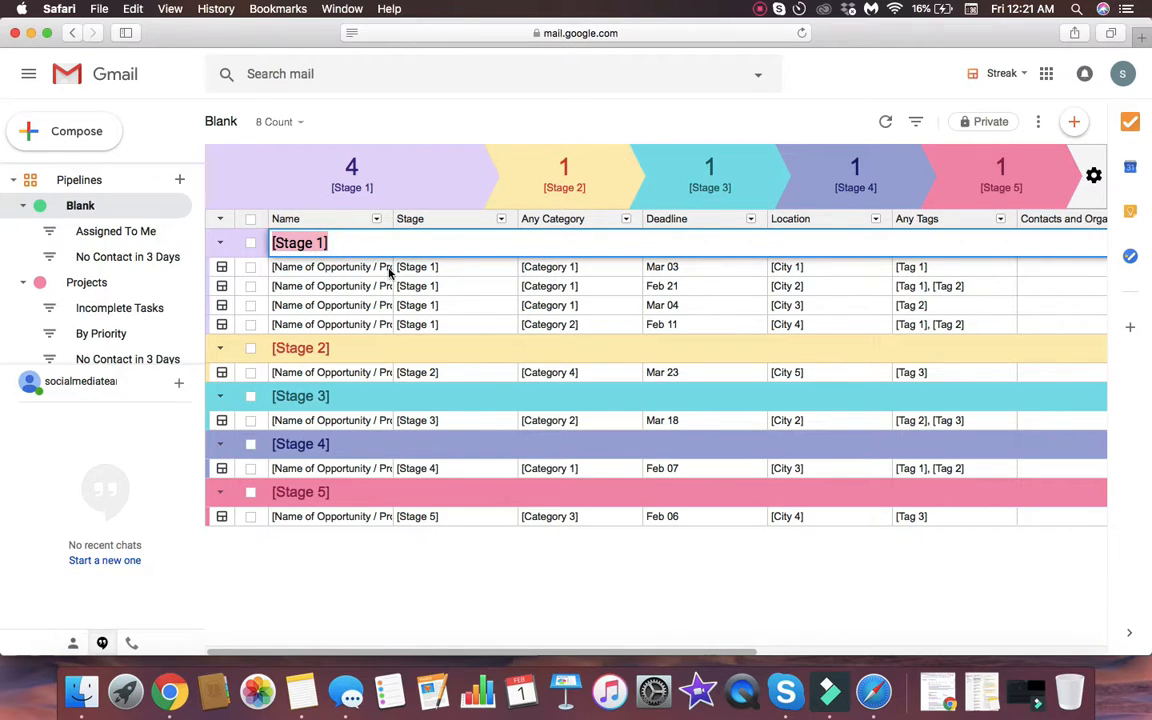
Open the headings of [Stage 2] to [Stage 5] for name editing one after another, leaving their text as is.
{"action": "left_click", "coordinate": [335, 348]}
{"action": "left_click", "coordinate": [343, 397]}
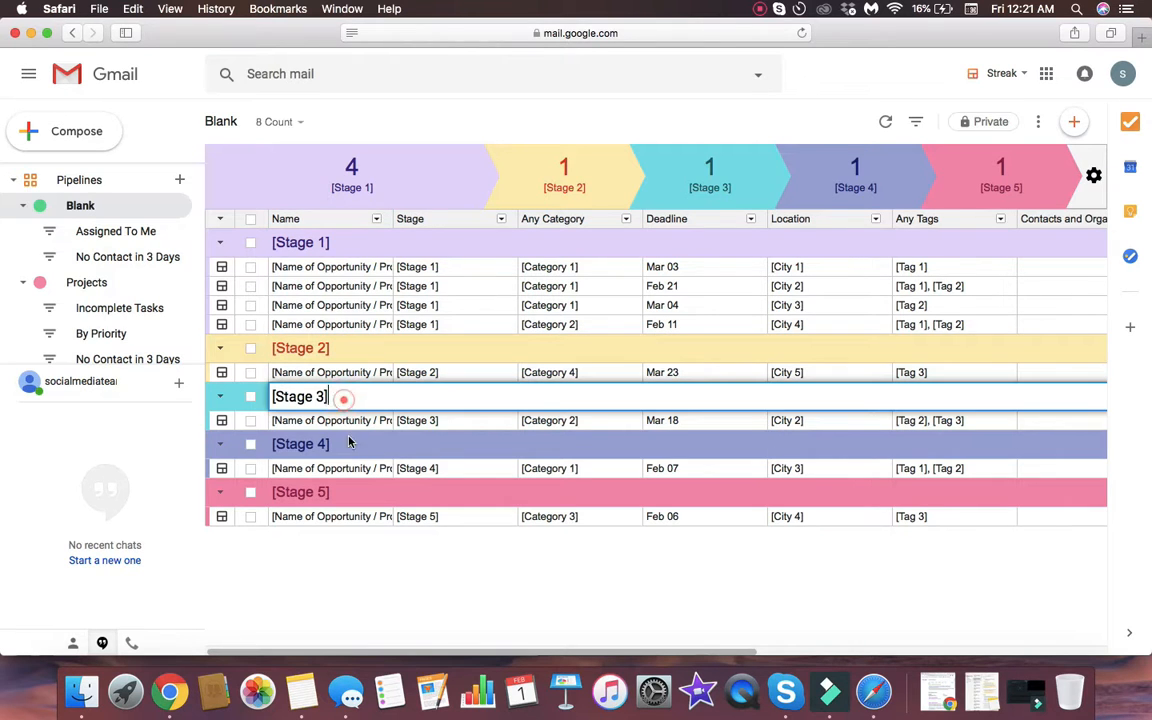
{"action": "left_click", "coordinate": [349, 443]}
{"action": "left_click", "coordinate": [357, 492]}
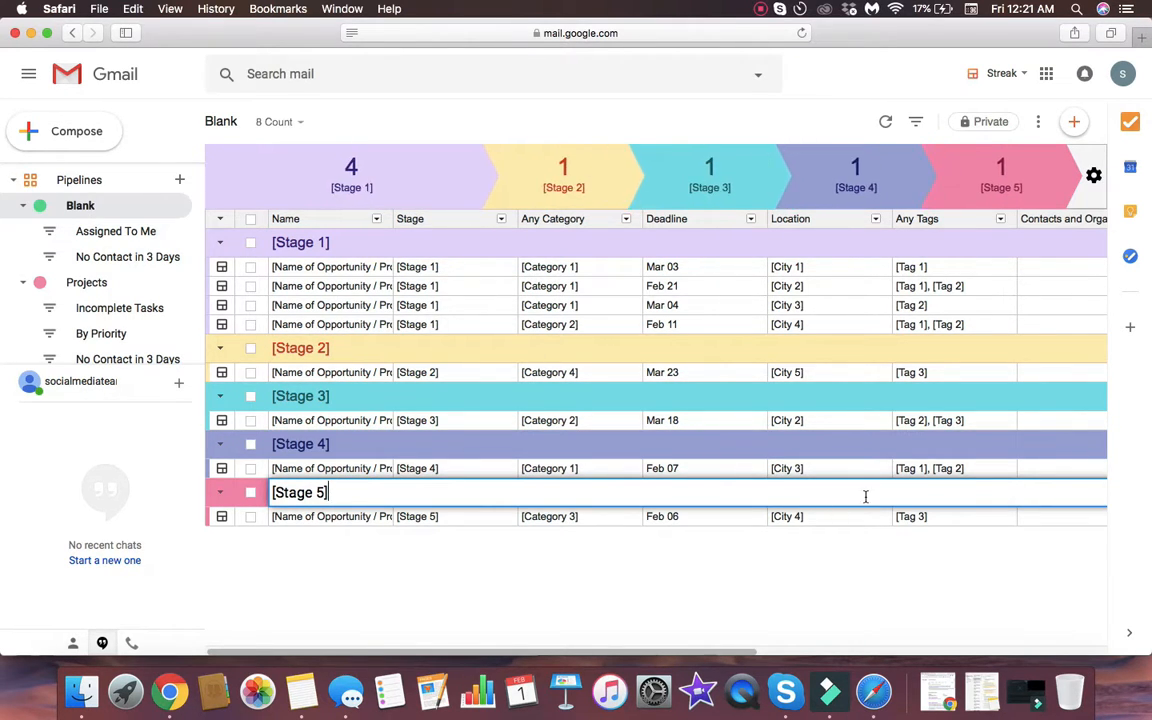
{"action": "left_click", "coordinate": [800, 588]}
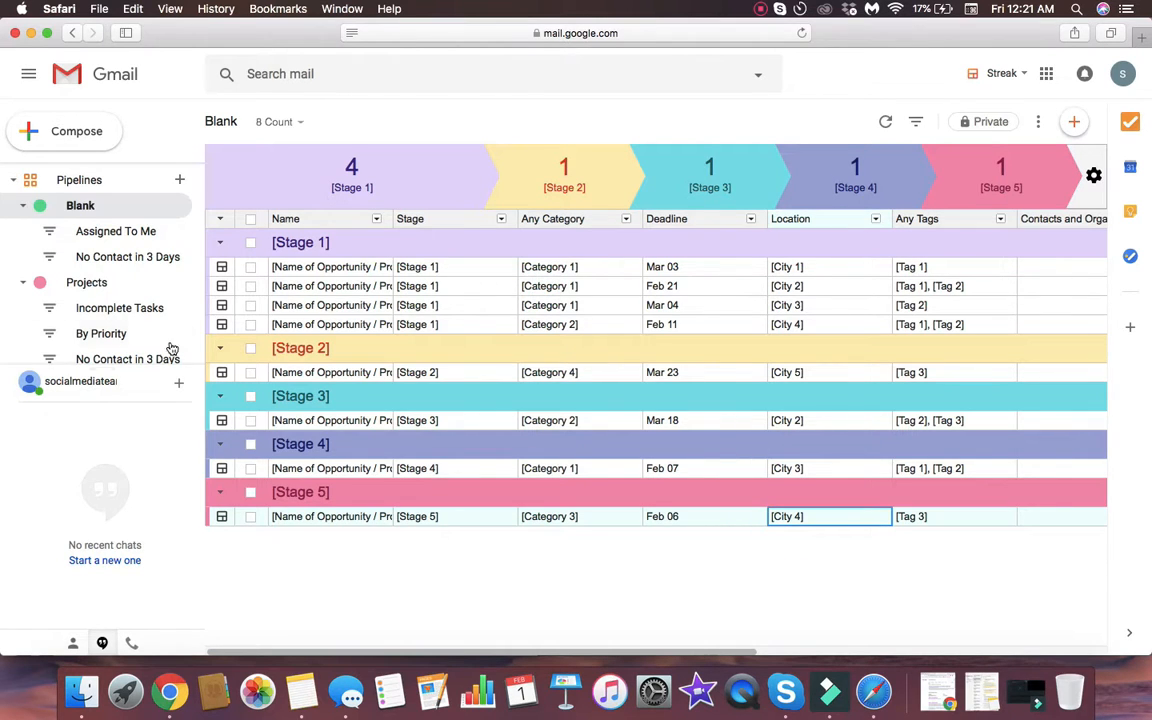
{"action": "scroll", "coordinate": [160, 350], "scroll_direction": "down", "scroll_amount": 3}
{"action": "scroll", "coordinate": [146, 355], "scroll_direction": "up", "scroll_amount": 5}
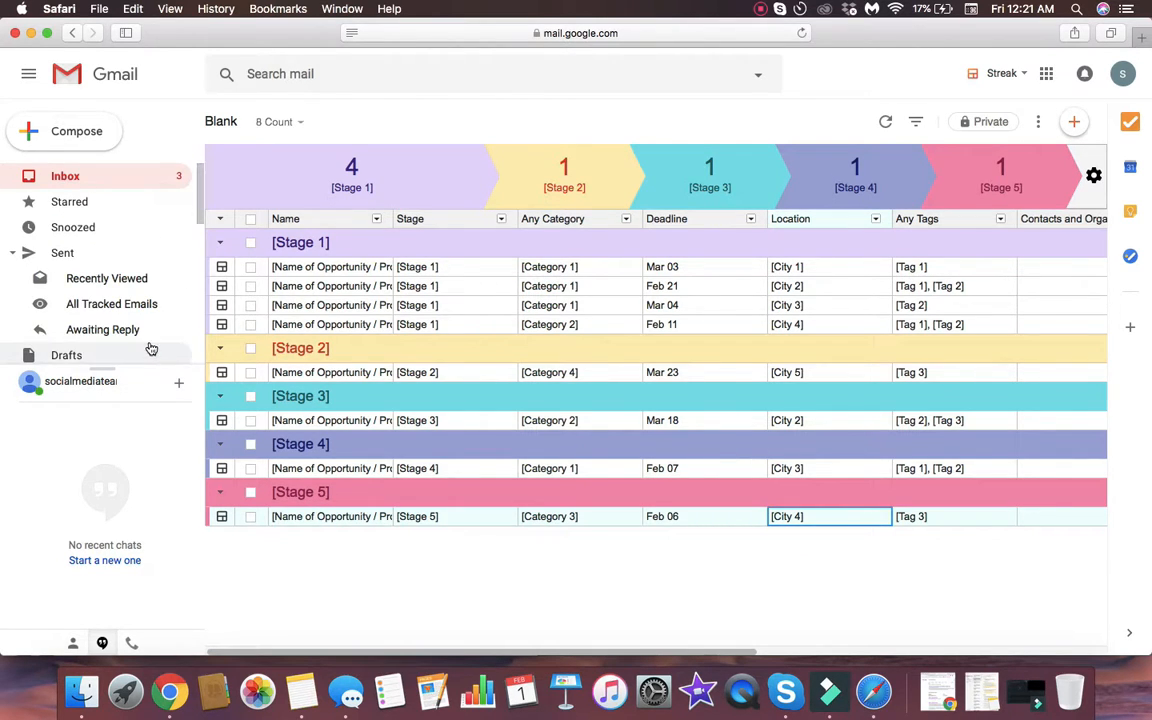
{"action": "key", "text": "Left"}
{"action": "key", "text": "Left"}
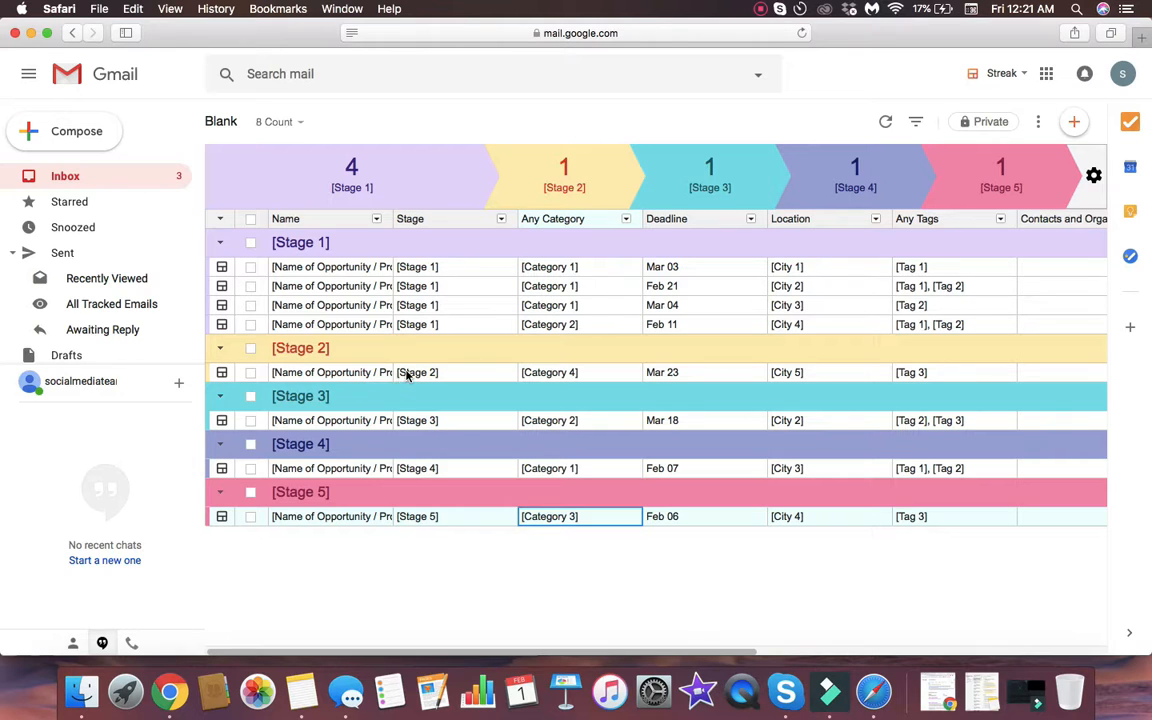
Go through the name, stage, category, deadline and tags fields of the first record under [Stage 1].
{"action": "left_click", "coordinate": [364, 268]}
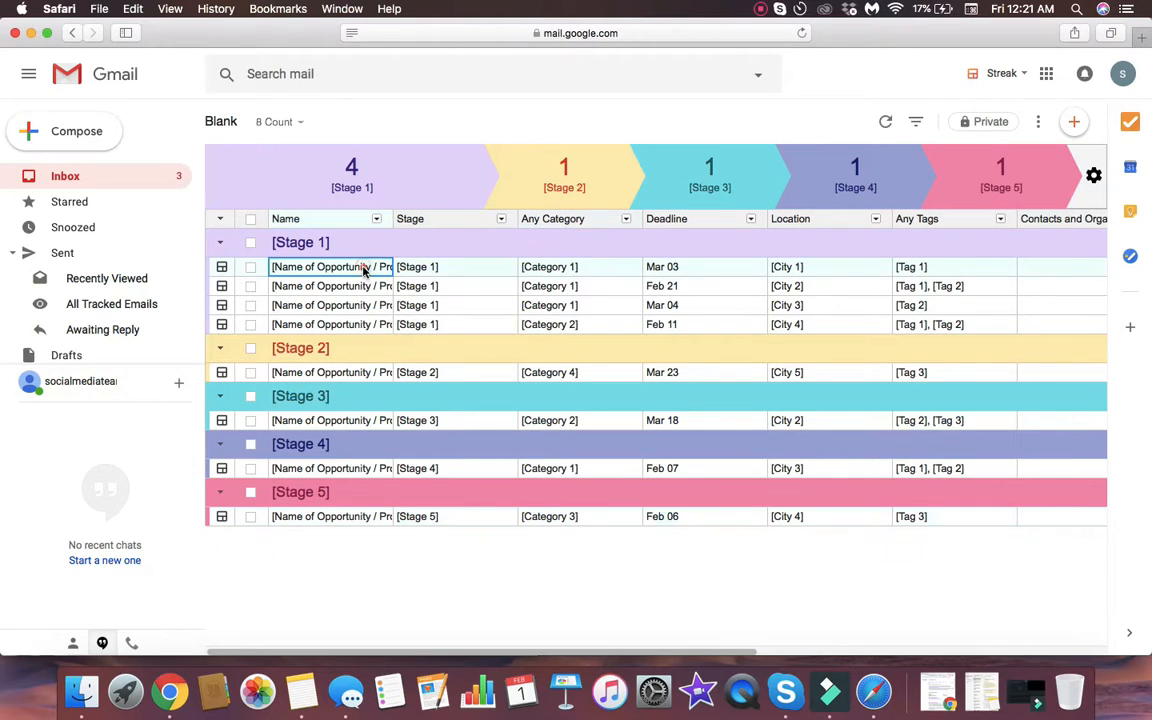
{"action": "left_click", "coordinate": [482, 269]}
{"action": "left_click", "coordinate": [586, 269]}
{"action": "left_click", "coordinate": [735, 272]}
{"action": "left_click", "coordinate": [910, 270]}
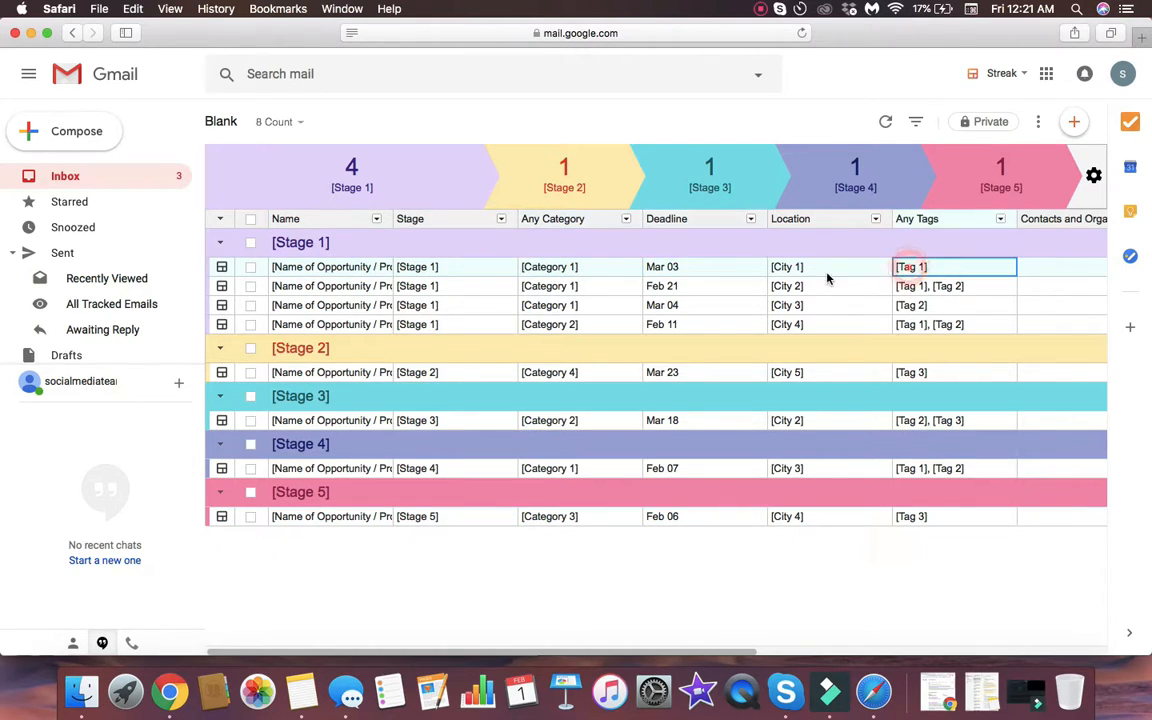
Go through the location and deadline fields of the first [Stage 1] record and the deadline, category, stage and name fields of the second.
{"action": "left_click", "coordinate": [795, 272]}
{"action": "left_click", "coordinate": [700, 274]}
{"action": "left_click", "coordinate": [646, 286]}
{"action": "left_click", "coordinate": [545, 288]}
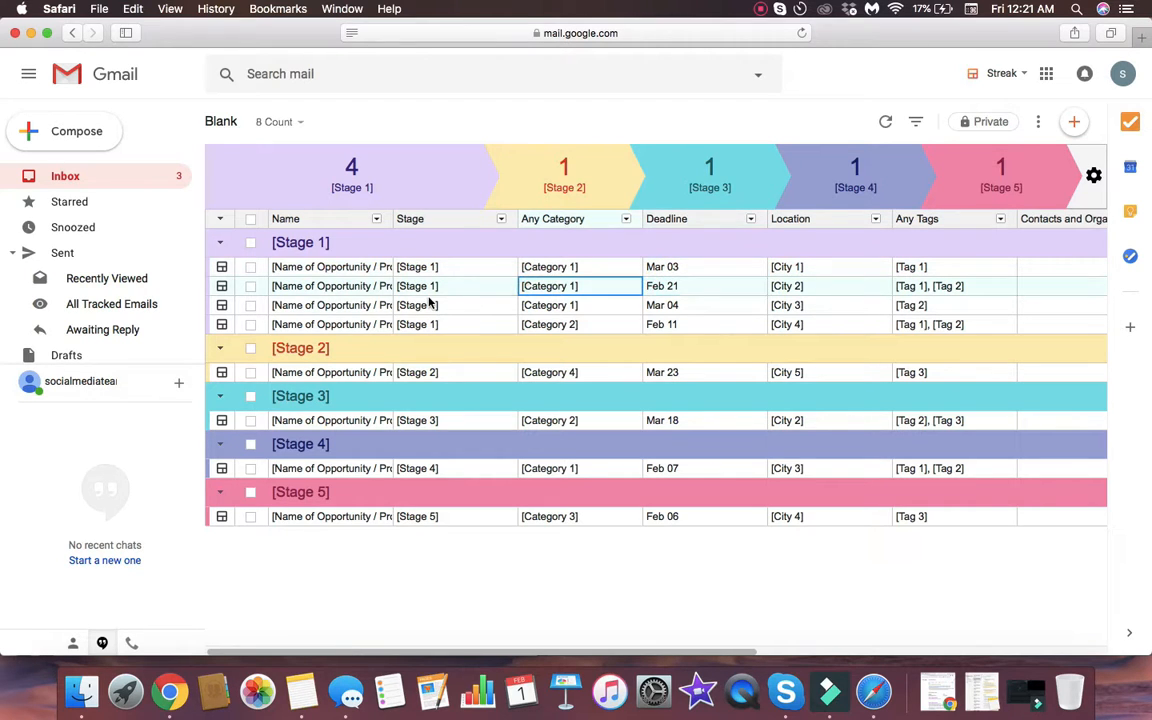
{"action": "left_click", "coordinate": [435, 288]}
{"action": "left_click", "coordinate": [330, 287]}
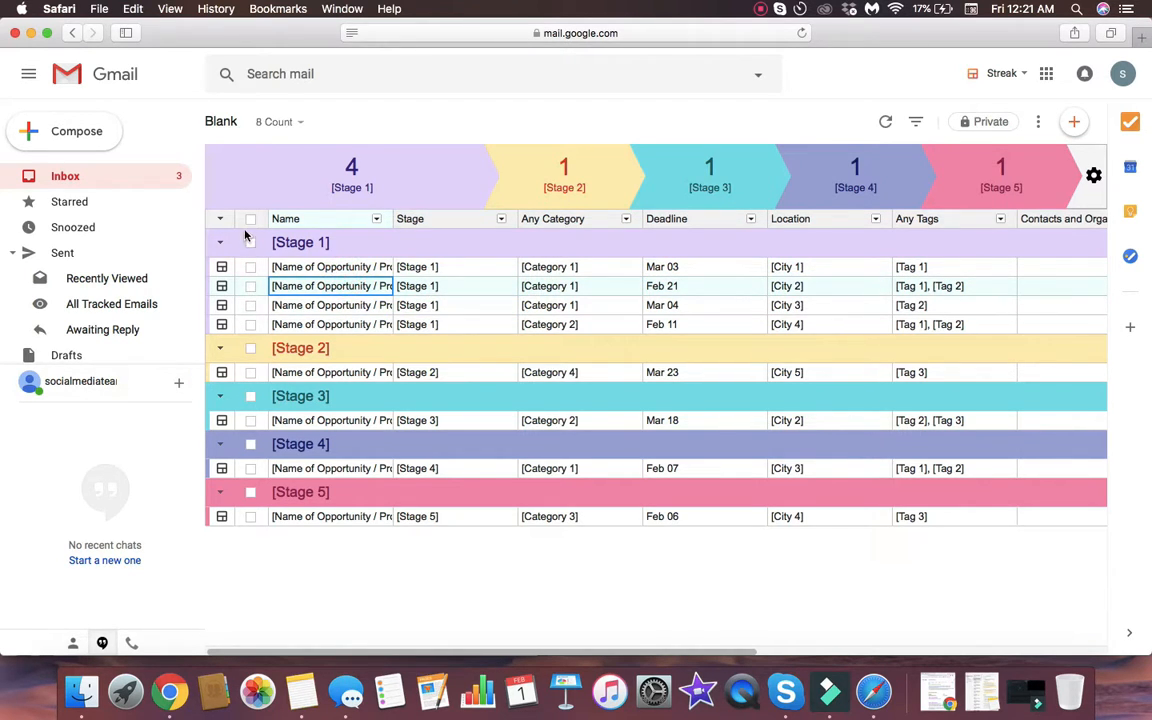
Select every box in the Blank pipeline and delete them all, confirming the deletion with the text "8 boxes".
{"action": "left_click", "coordinate": [250, 219]}
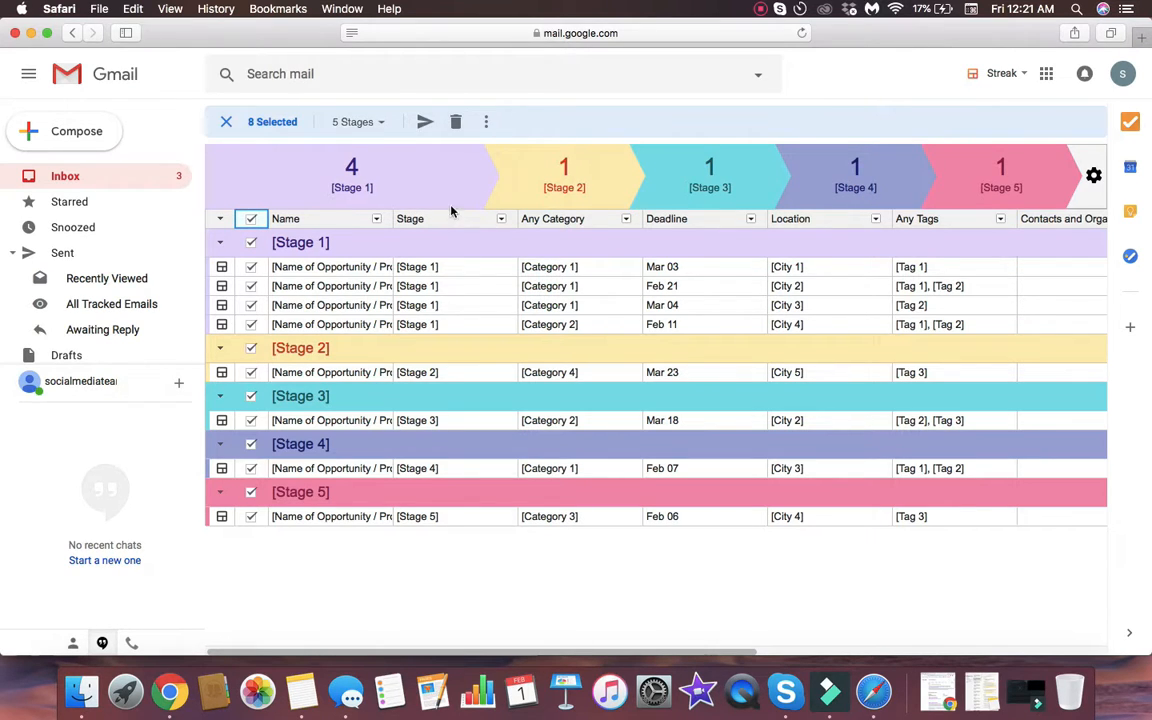
{"action": "left_click", "coordinate": [457, 124]}
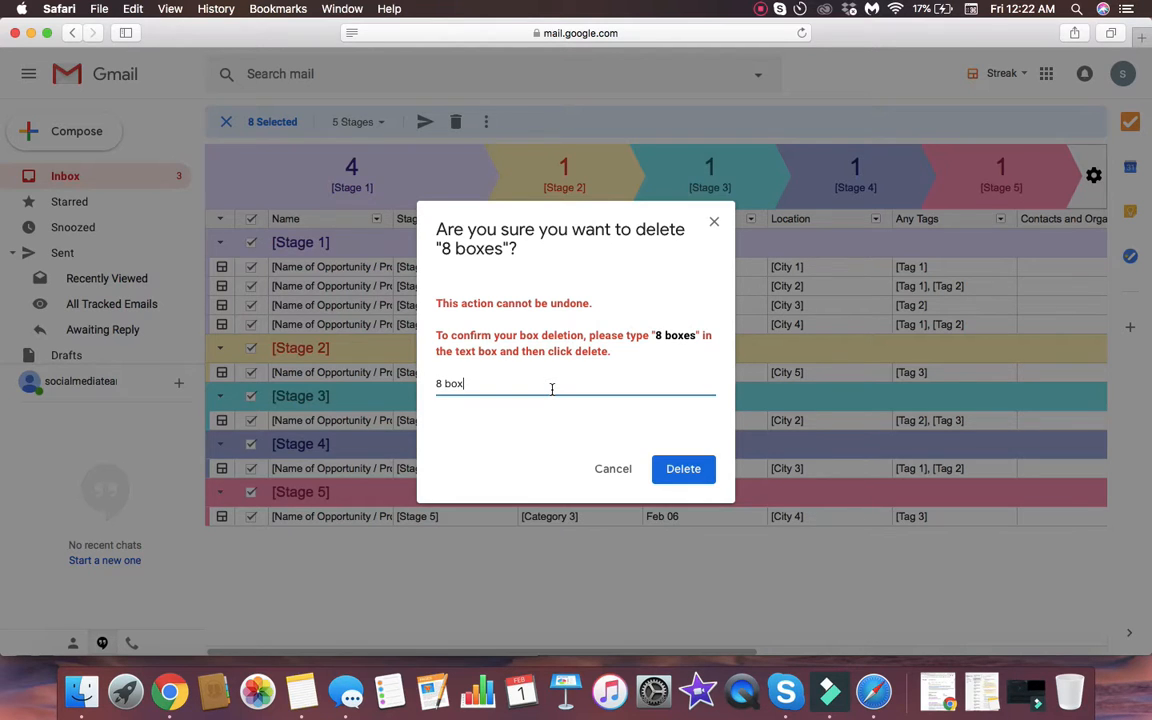
{"action": "left_click", "coordinate": [700, 467]}
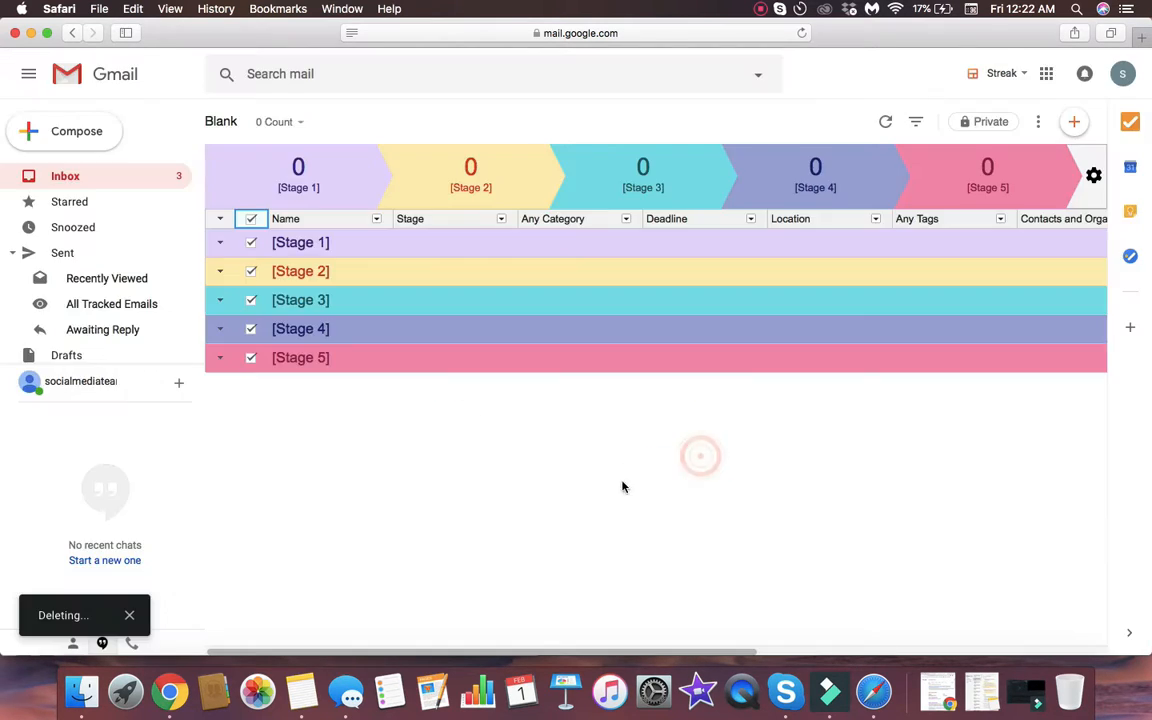
Clear the remaining selection of all stage groups and collapse the [Stage 1] group.
{"action": "left_click", "coordinate": [251, 218]}
{"action": "left_click", "coordinate": [223, 243]}
{"action": "left_click", "coordinate": [222, 245]}
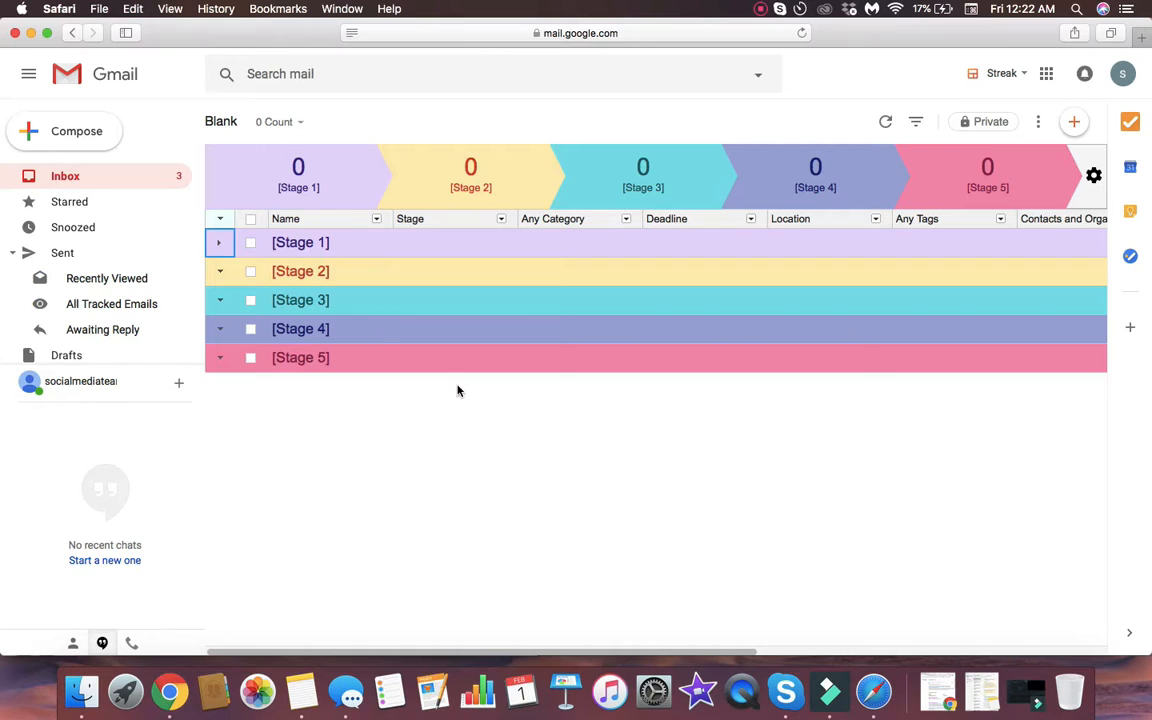
Rename the Blank pipeline as Tasks.
{"action": "left_click", "coordinate": [222, 122]}
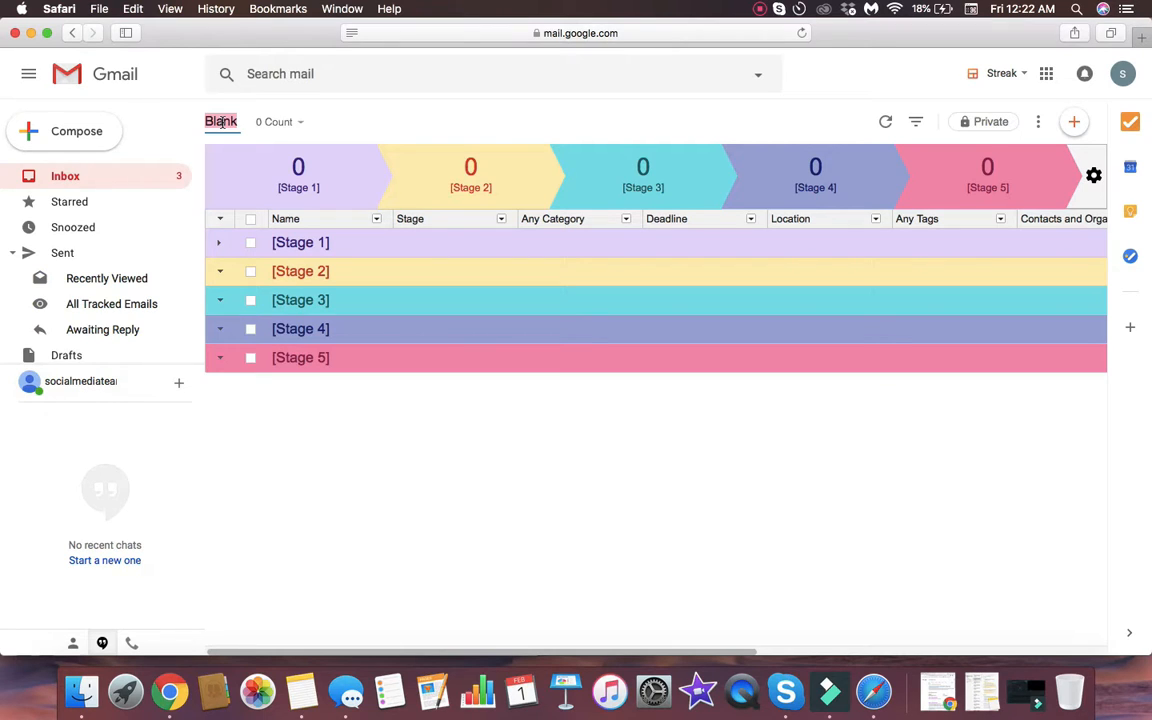
{"action": "type", "text": "Tasks"}
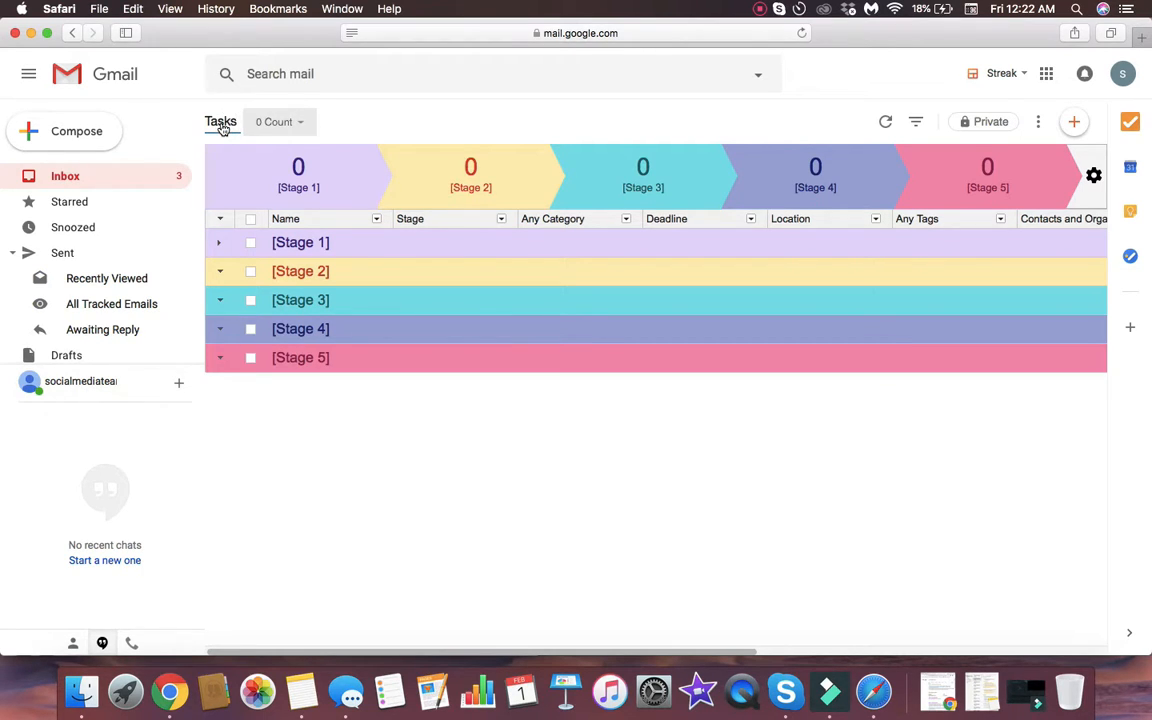
{"action": "key", "text": "Return"}
Try to delete the Projects pipeline from the pipeline list and choose to hide it instead.
{"action": "scroll", "coordinate": [130, 320], "scroll_direction": "down", "scroll_amount": 5}
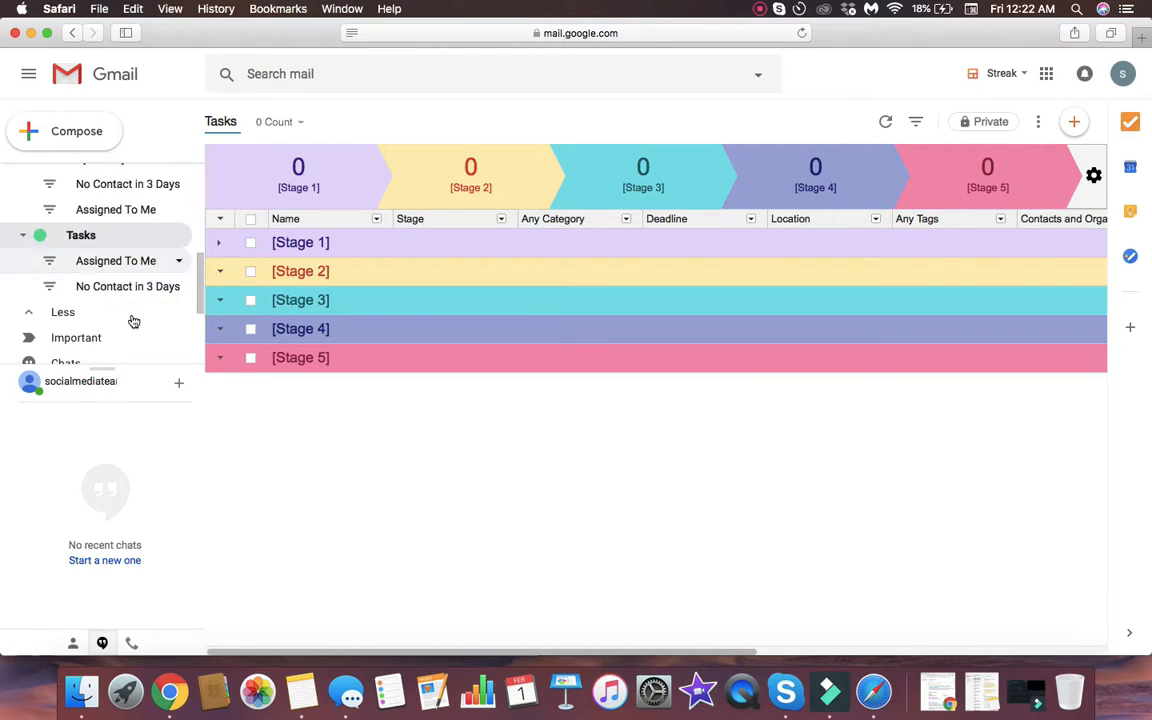
{"action": "scroll", "coordinate": [134, 321], "scroll_direction": "down", "scroll_amount": 3}
{"action": "scroll", "coordinate": [134, 321], "scroll_direction": "up", "scroll_amount": 5}
{"action": "scroll", "coordinate": [140, 318], "scroll_direction": "down", "scroll_amount": 2}
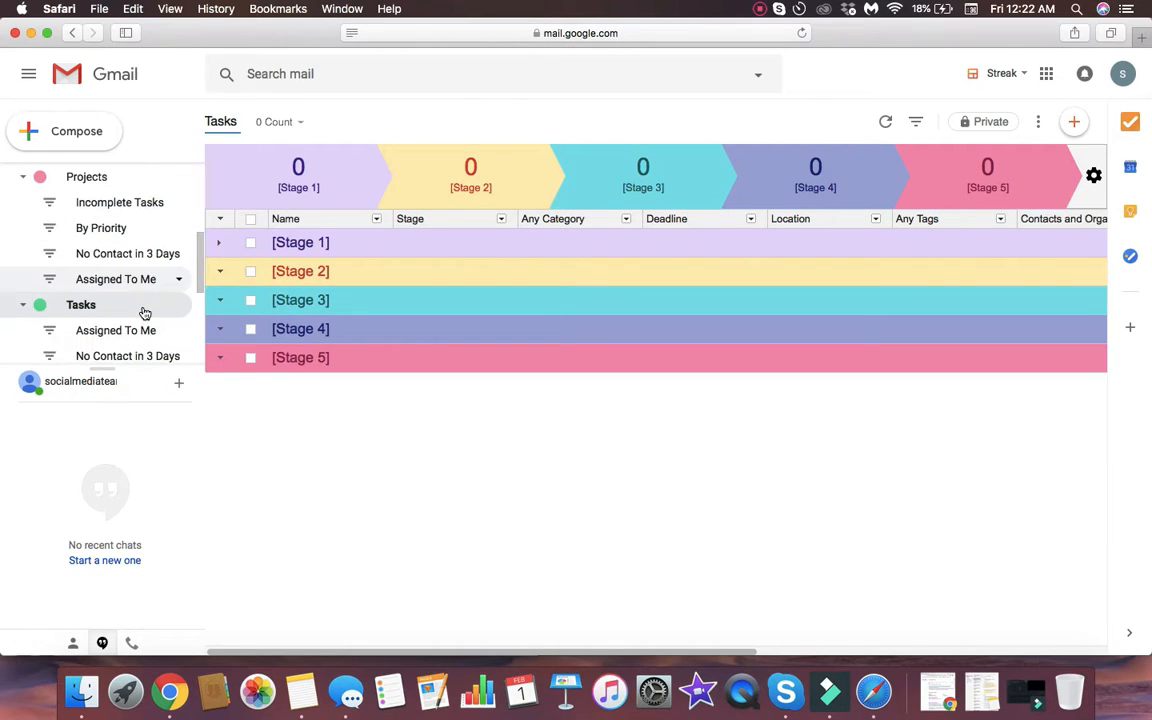
{"action": "scroll", "coordinate": [145, 313], "scroll_direction": "down", "scroll_amount": 1}
{"action": "left_click", "coordinate": [176, 285]}
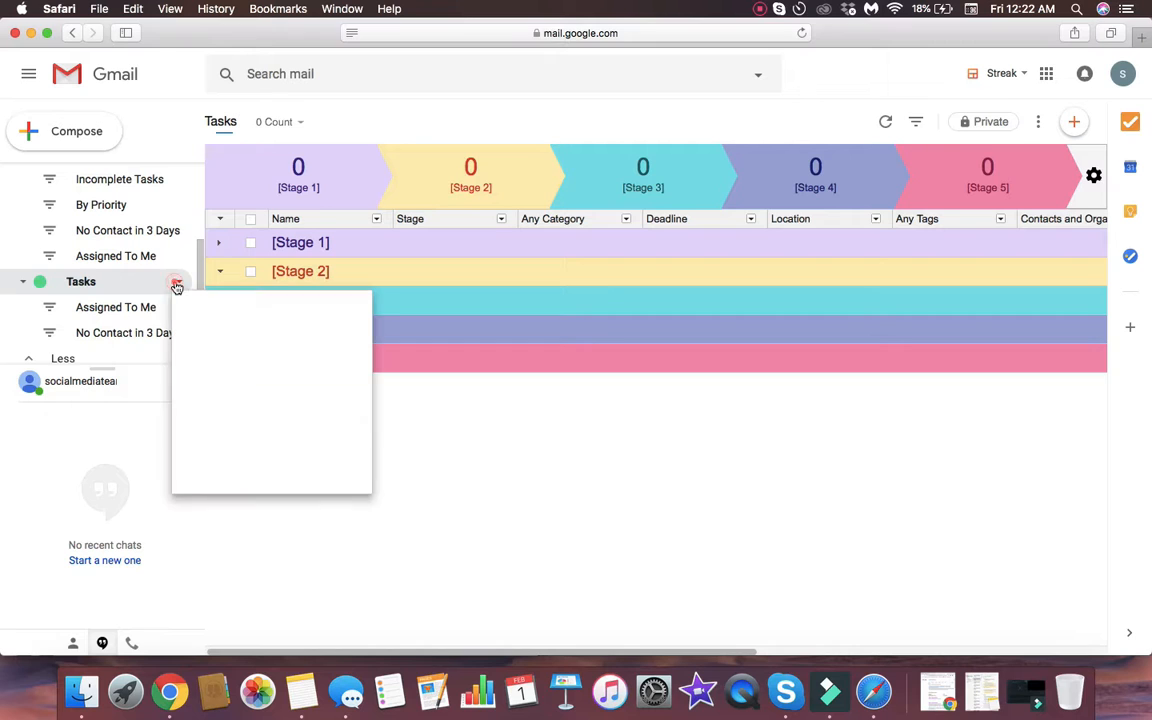
{"action": "scroll", "coordinate": [141, 250], "scroll_direction": "up", "scroll_amount": 1}
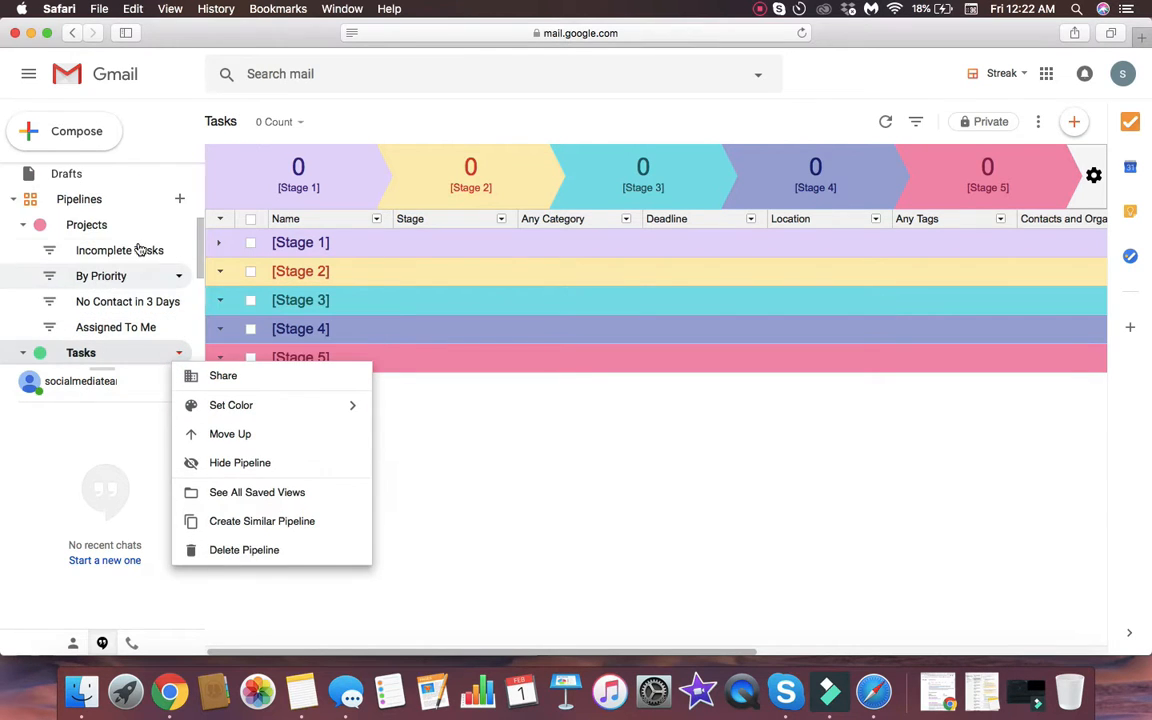
{"action": "left_click", "coordinate": [178, 225]}
{"action": "left_click", "coordinate": [224, 419]}
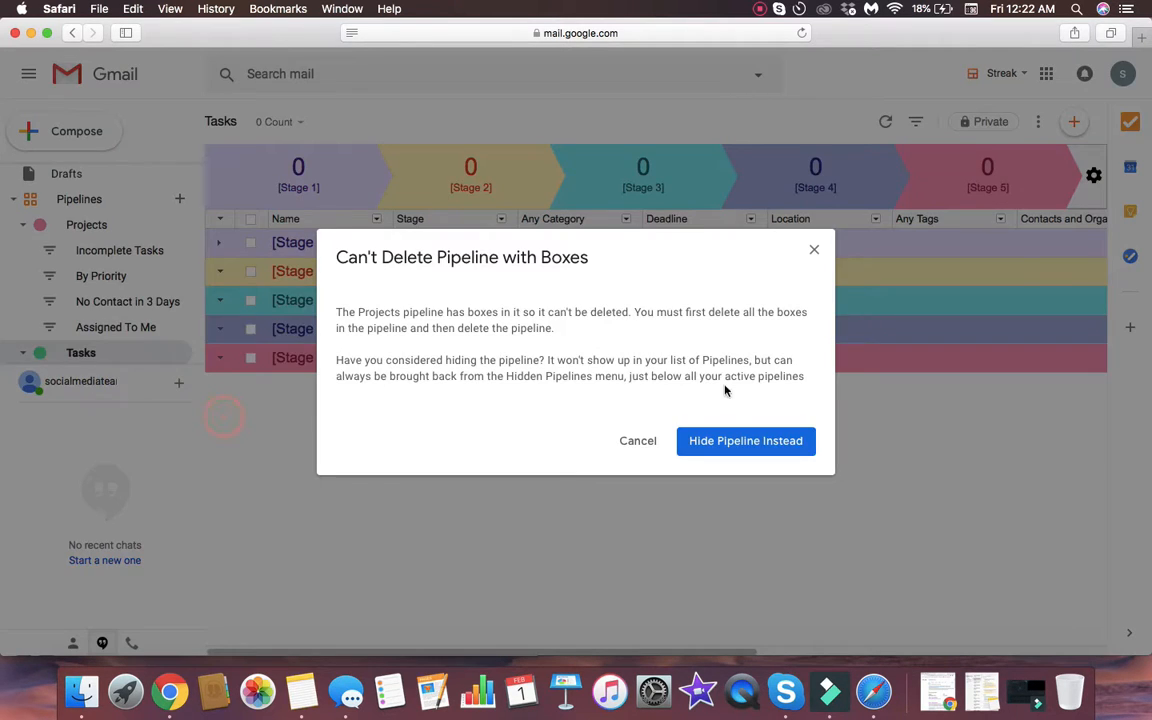
{"action": "left_click", "coordinate": [745, 441]}
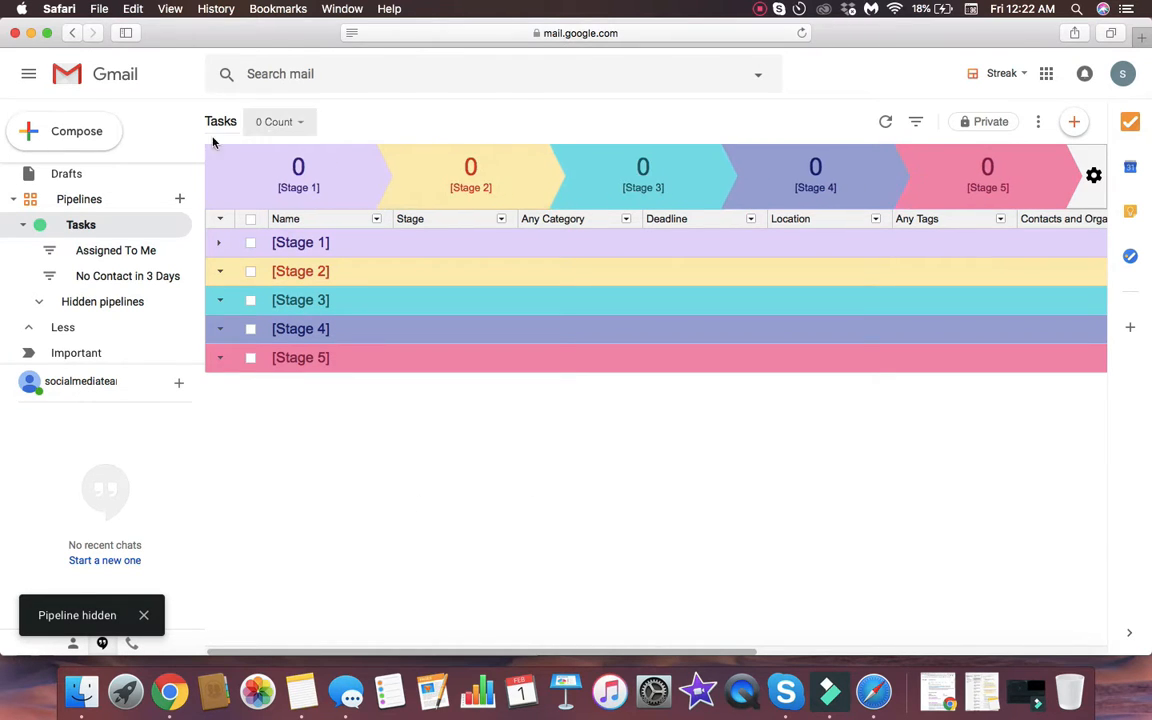
Rename the [Stage 1] heading of the Tasks pipeline as "New".
{"action": "left_click", "coordinate": [341, 246]}
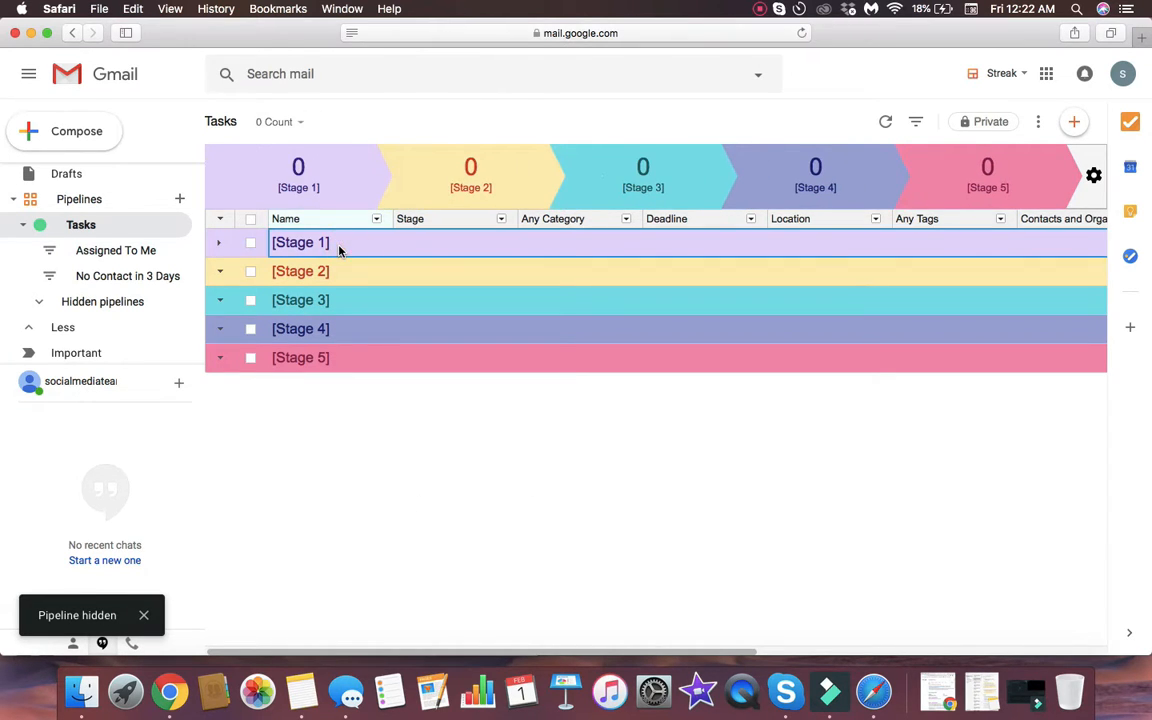
{"action": "double_click", "coordinate": [341, 246]}
{"action": "triple_click", "coordinate": [343, 245]}
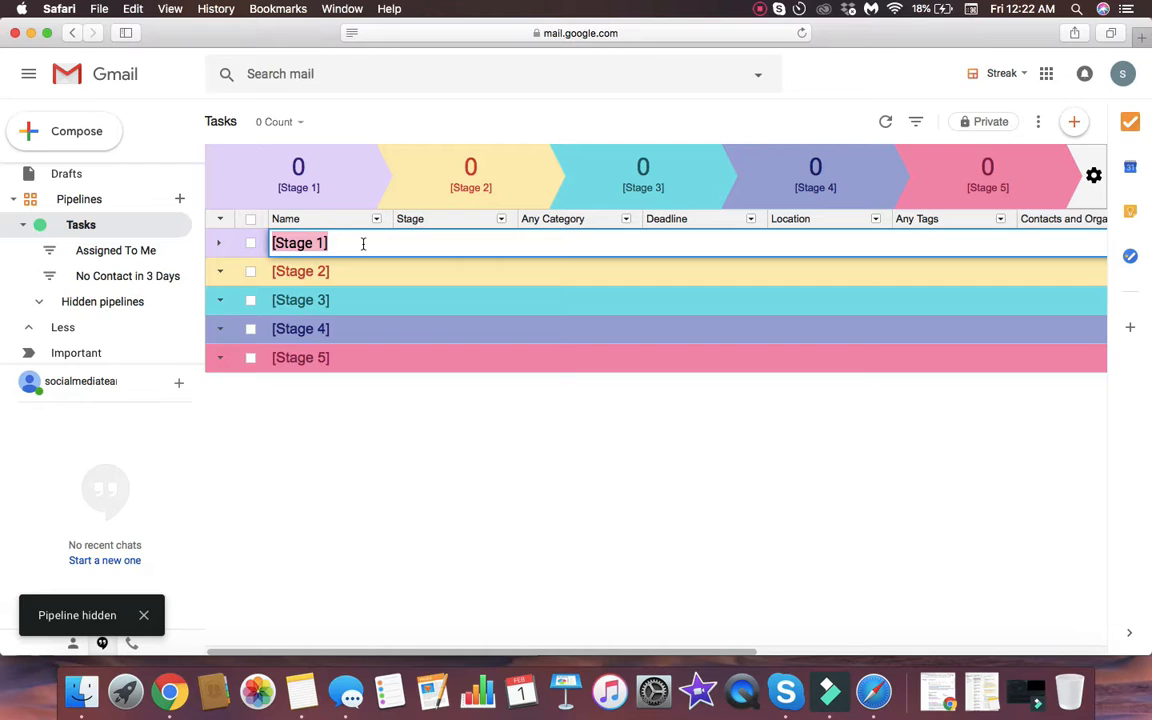
{"action": "type", "text": "New"}
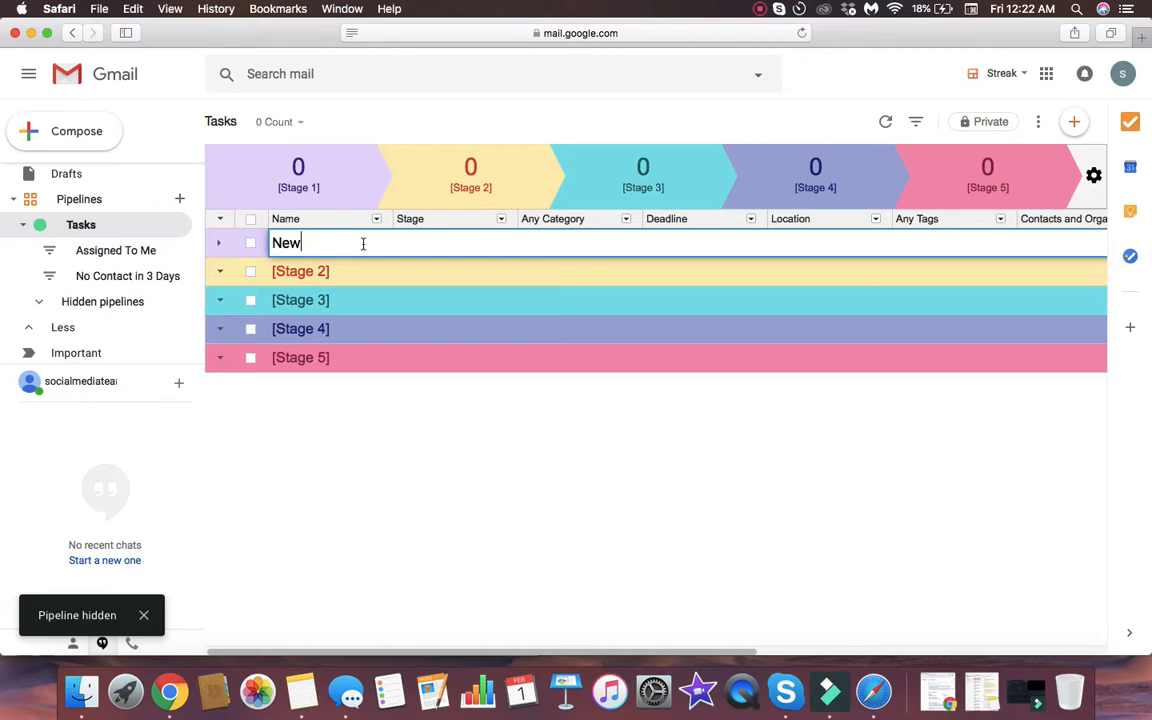
{"action": "left_click", "coordinate": [467, 455]}
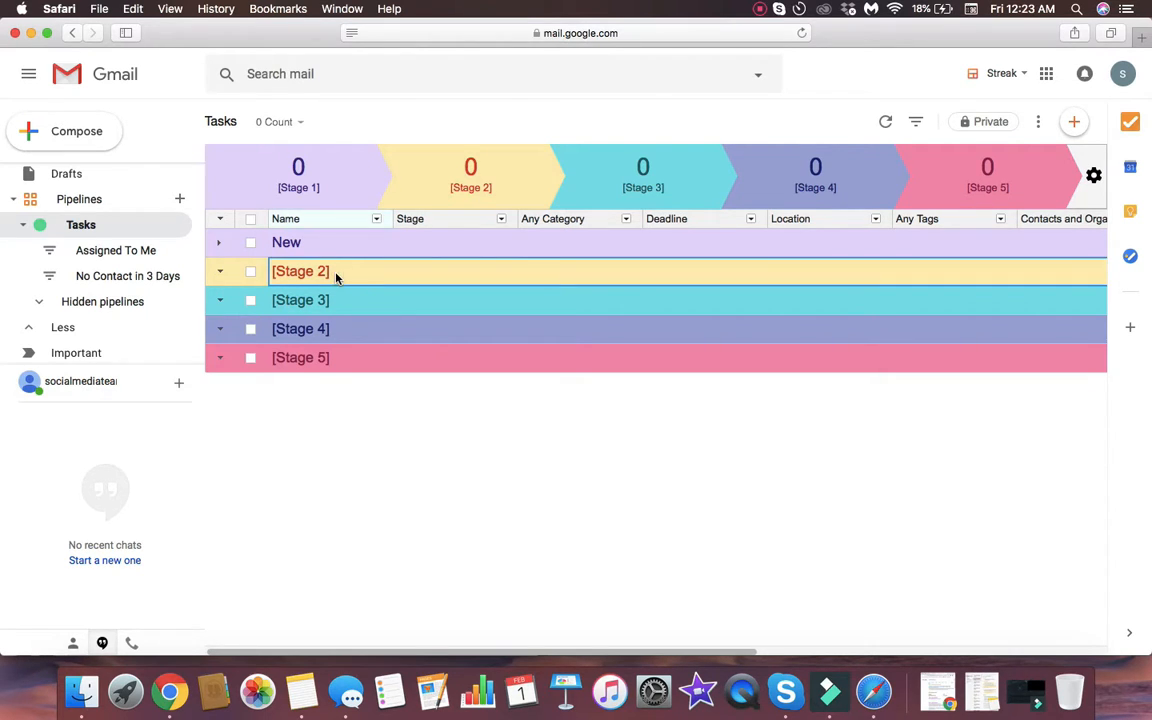
Rename the [Stage 2] heading of the Tasks pipeline as "Working on it".
{"action": "left_click", "coordinate": [337, 274]}
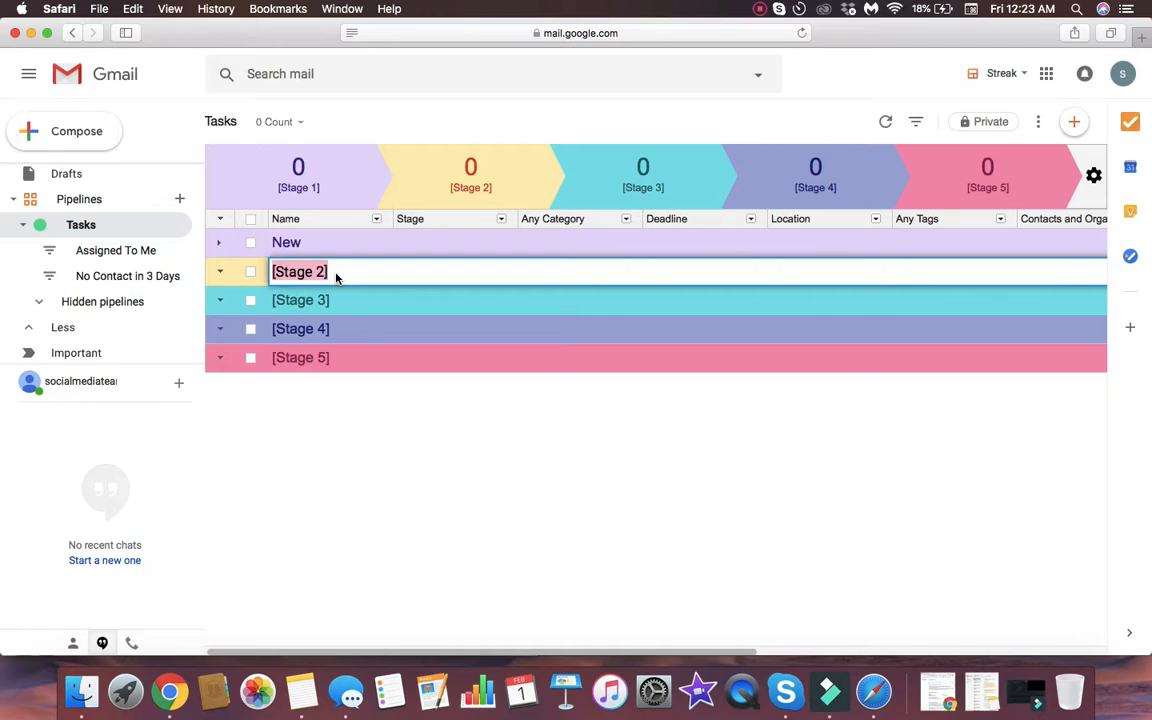
{"action": "type", "text": "As"}
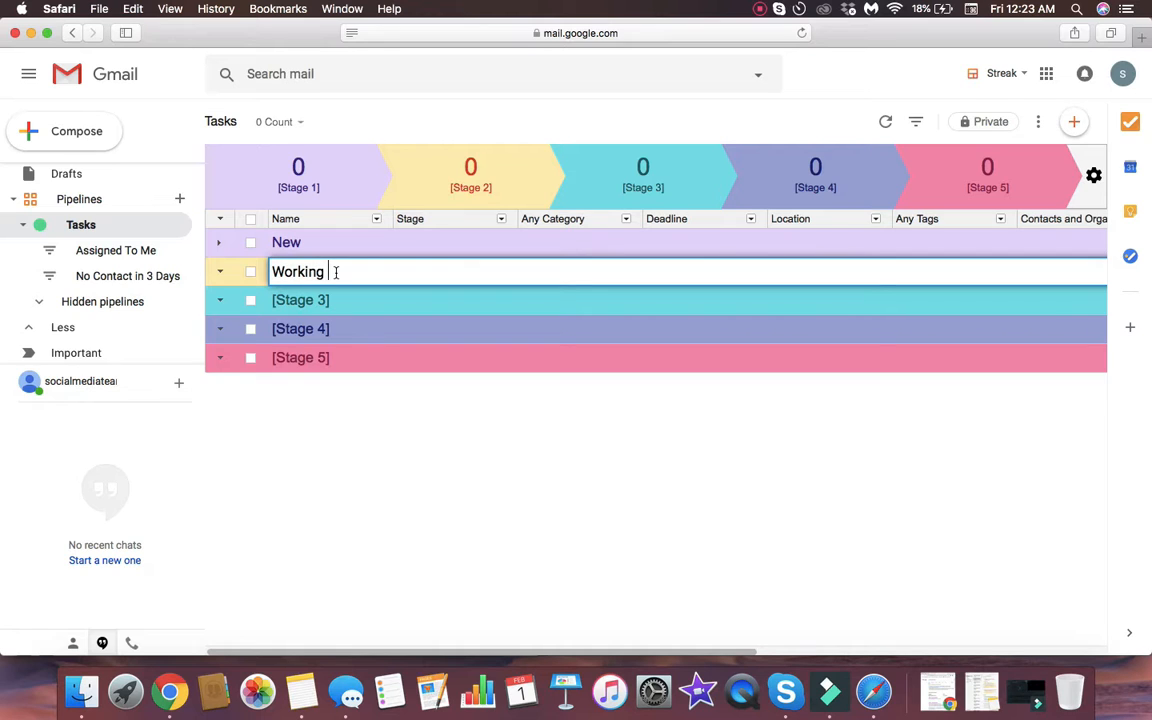
{"action": "key", "text": "Tab"}
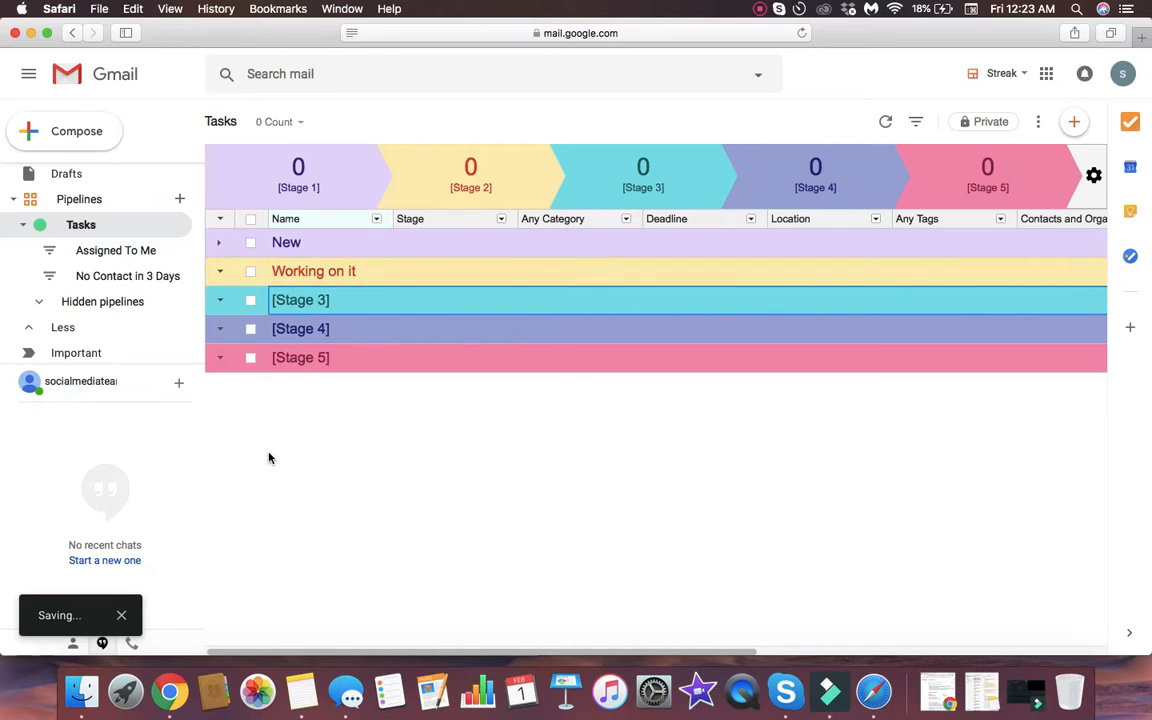
Rename the [Stage 3] heading of the Tasks pipeline as "Completed".
{"action": "left_click", "coordinate": [361, 299]}
{"action": "triple_click", "coordinate": [361, 299]}
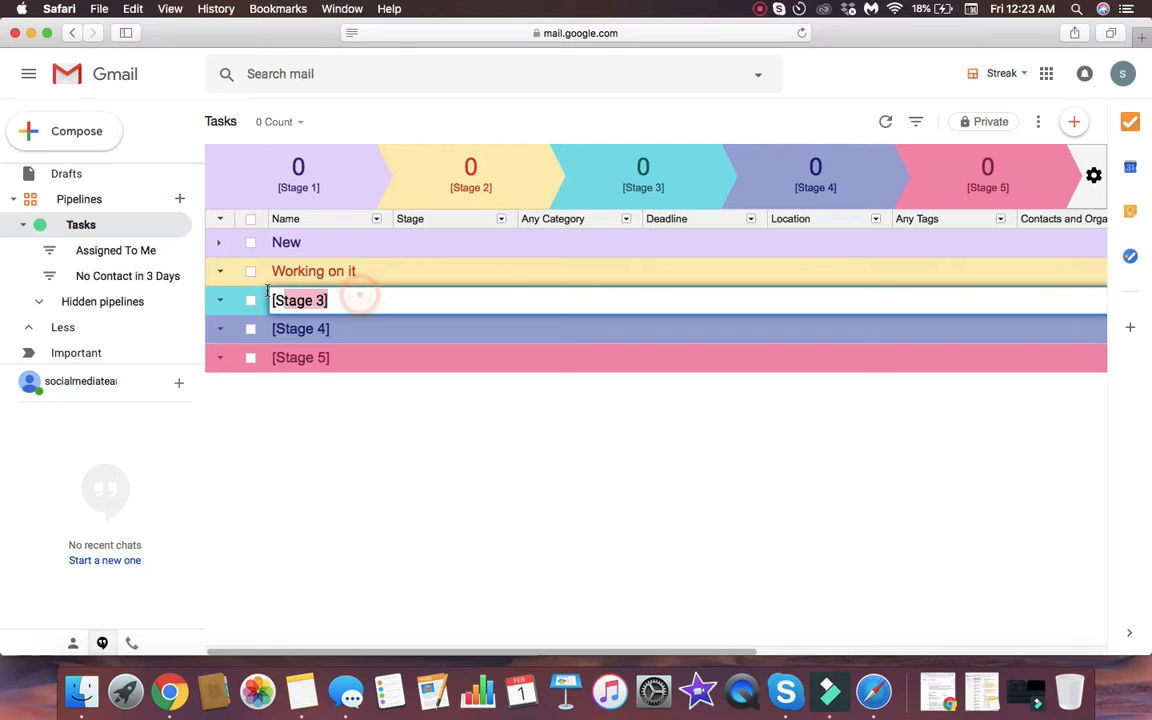
{"action": "type", "text": "Completed"}
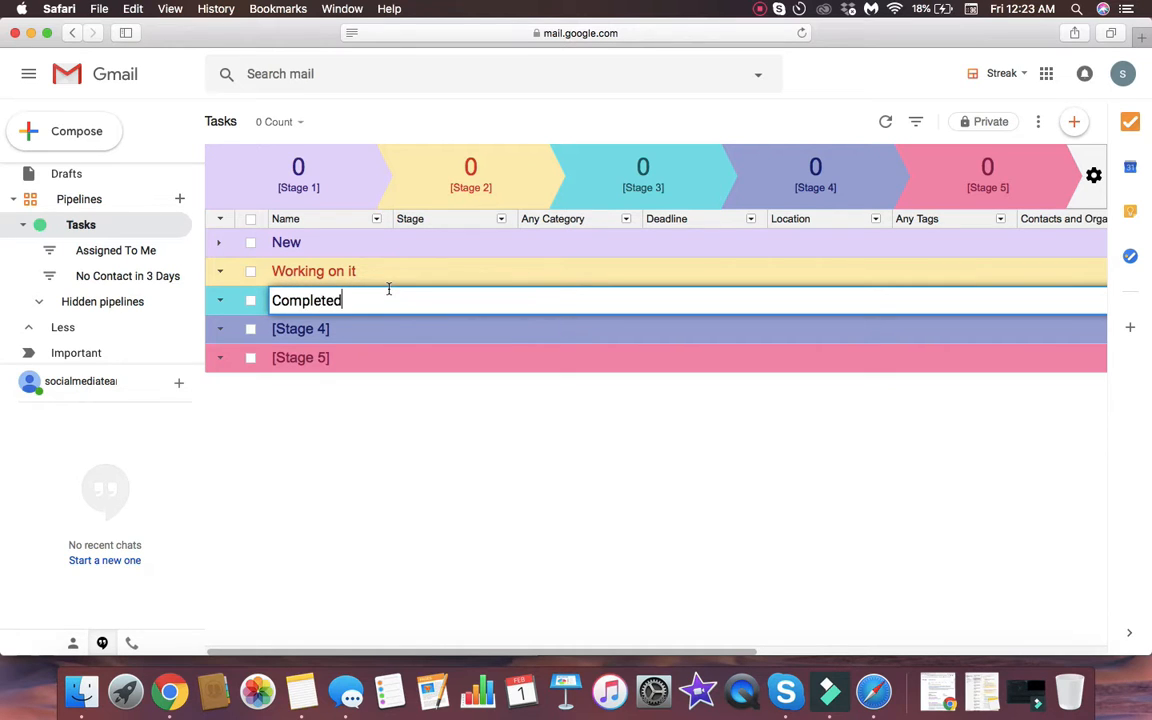
{"action": "key", "text": "Return"}
Rename the [Stage 4] heading of the Tasks pipeline as "Feedback".
{"action": "left_click", "coordinate": [358, 328]}
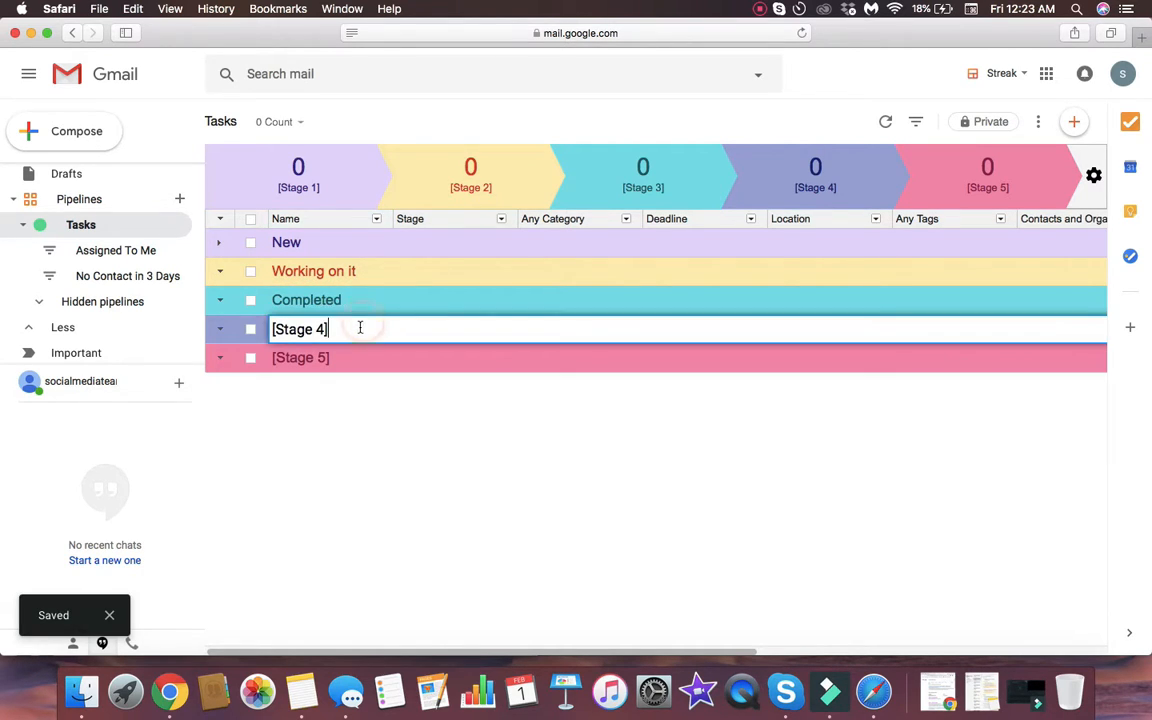
{"action": "triple_click", "coordinate": [310, 329]}
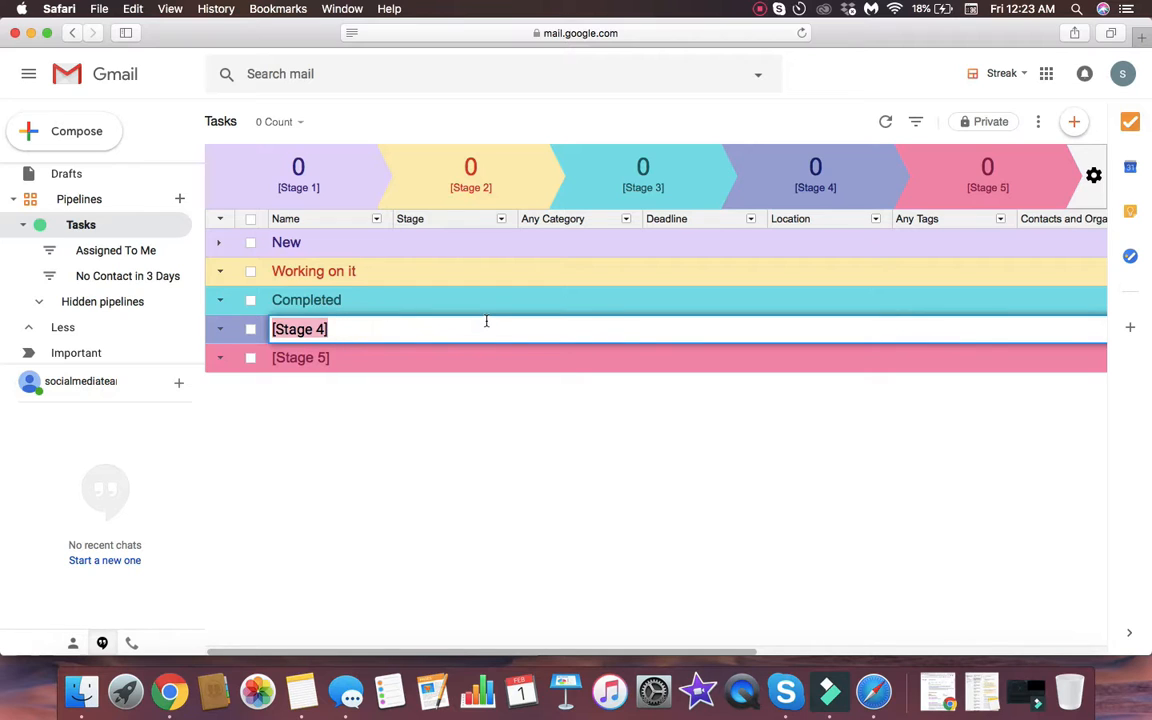
{"action": "type", "text": "Feedback"}
{"action": "key", "text": "Return"}
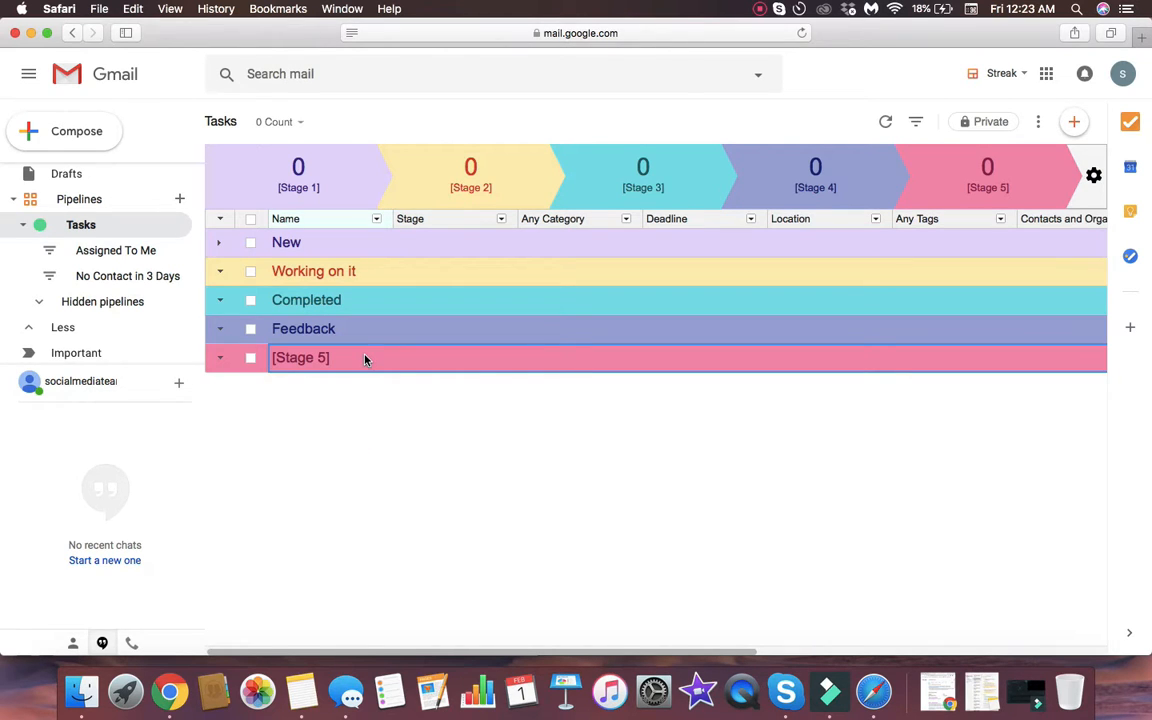
Select the [Stage 5] group in the table and open the stage settings of the Tasks pipeline.
{"action": "left_click", "coordinate": [304, 410]}
{"action": "left_click", "coordinate": [382, 358]}
{"action": "left_click", "coordinate": [388, 393]}
{"action": "left_click", "coordinate": [390, 360]}
{"action": "left_click", "coordinate": [251, 361]}
{"action": "left_click", "coordinate": [251, 359]}
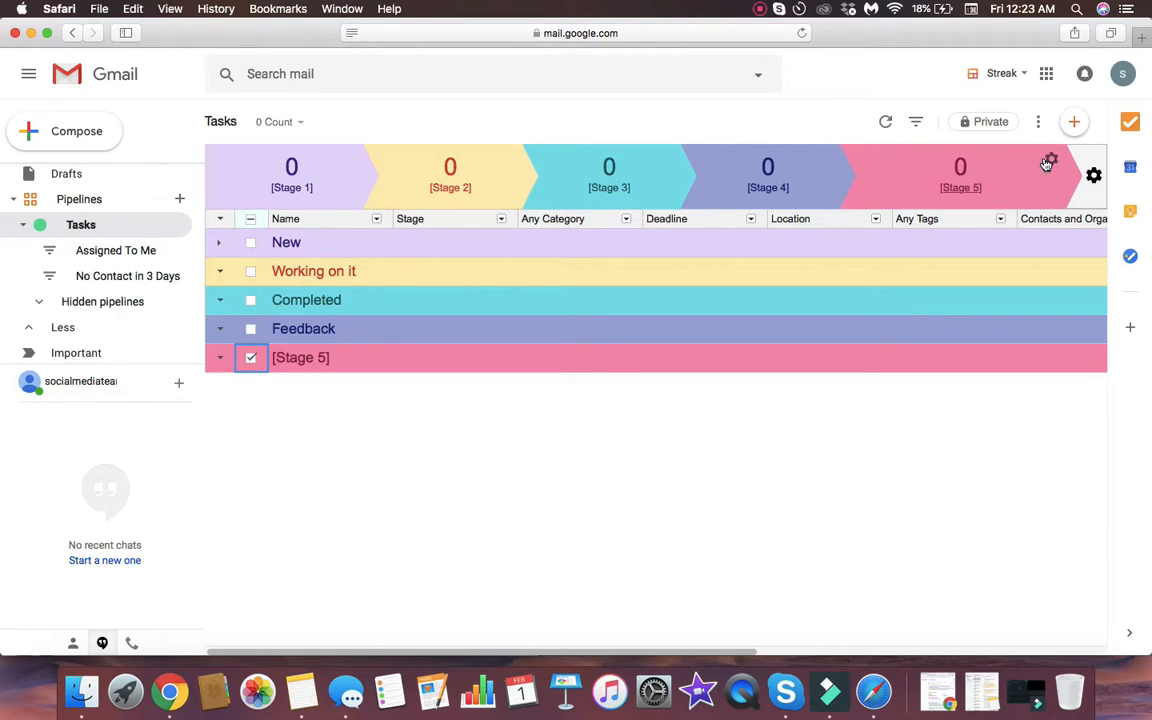
{"action": "left_click", "coordinate": [1045, 162]}
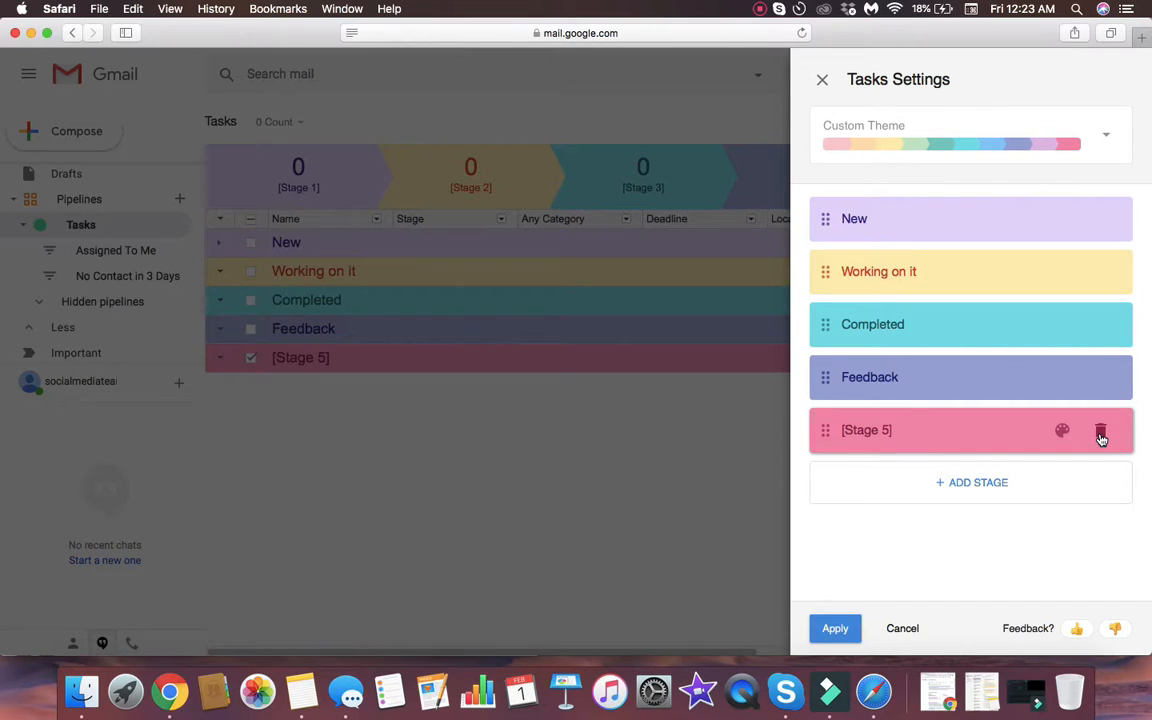
Add three new stages below [Stage 5] in the Tasks pipeline settings.
{"action": "left_click", "coordinate": [1039, 487]}
{"action": "left_click", "coordinate": [1006, 536]}
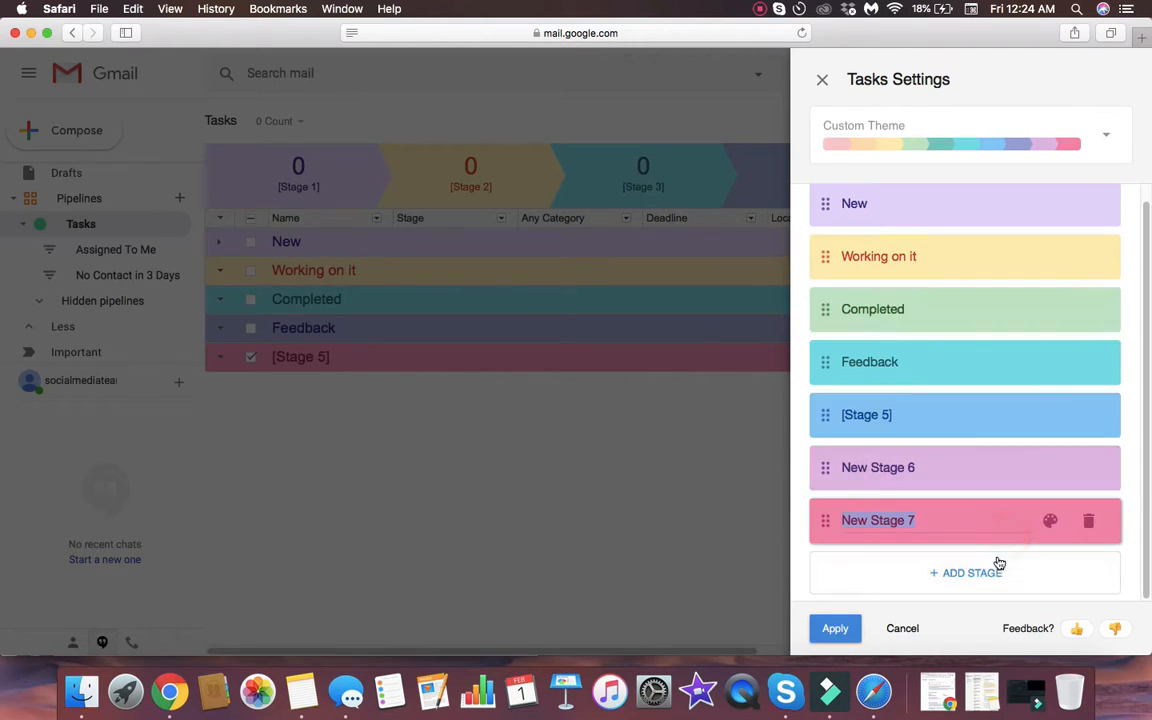
{"action": "left_click", "coordinate": [998, 566]}
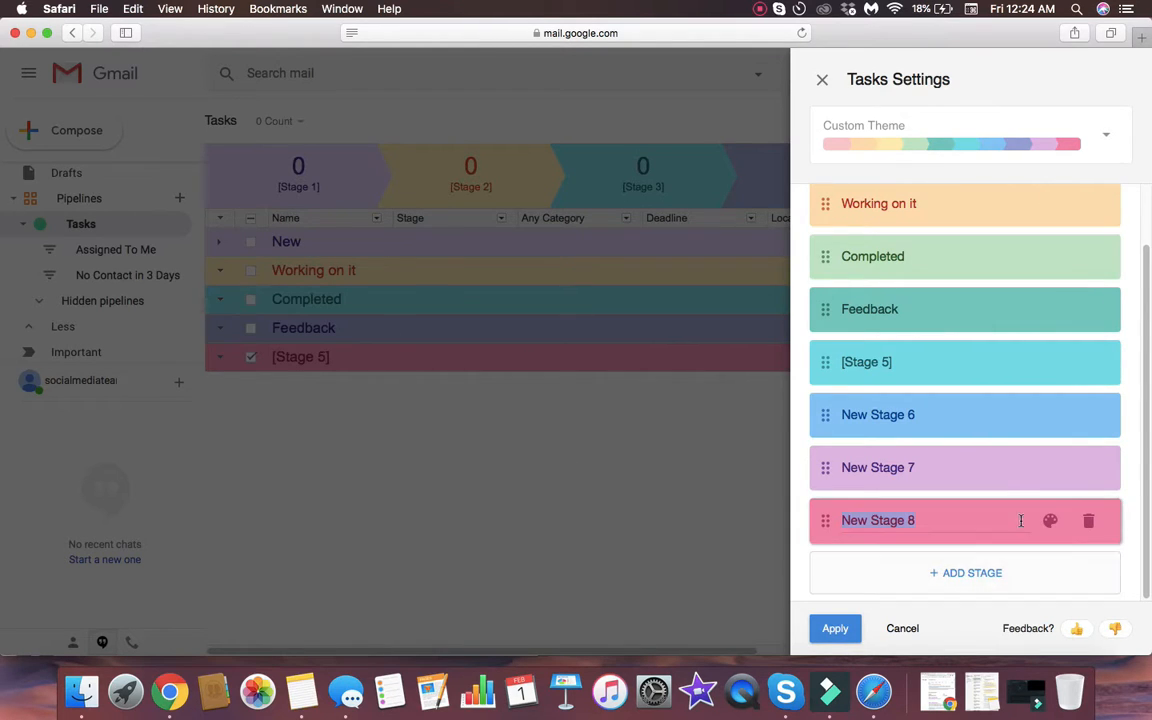
Delete the three added stages and [Stage 5] from the Tasks pipeline settings and apply the changes.
{"action": "left_click", "coordinate": [1088, 520]}
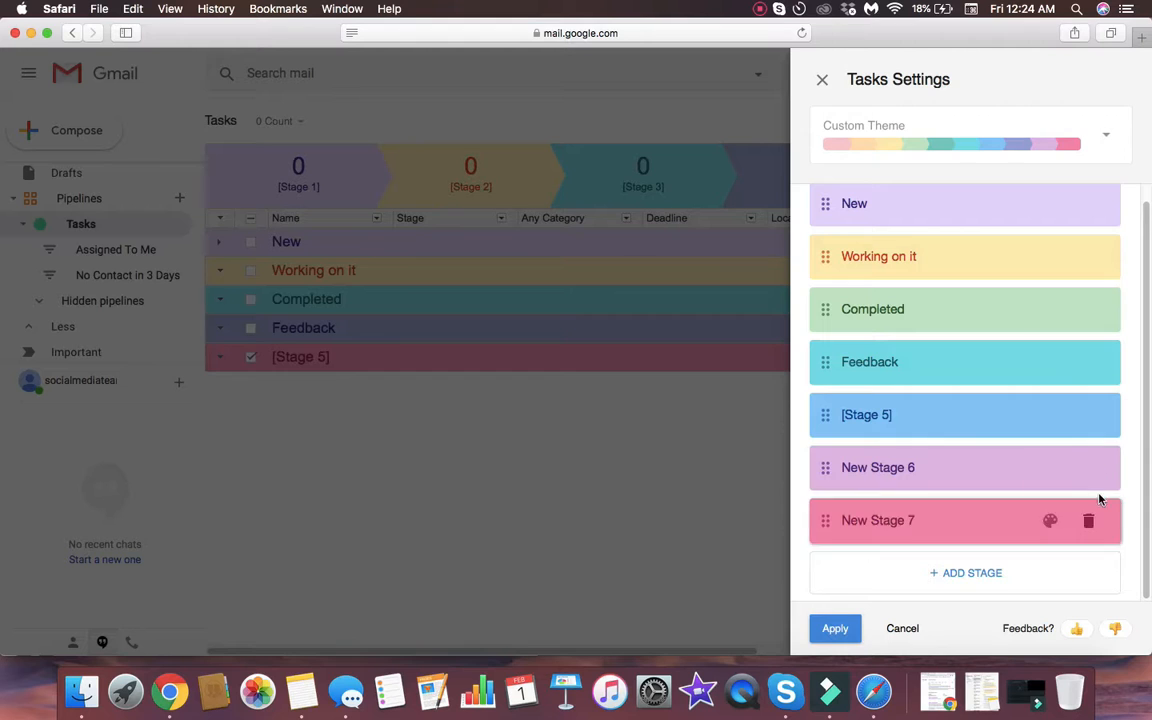
{"action": "left_click", "coordinate": [1089, 468]}
{"action": "left_click", "coordinate": [1097, 431]}
{"action": "left_click", "coordinate": [1097, 430]}
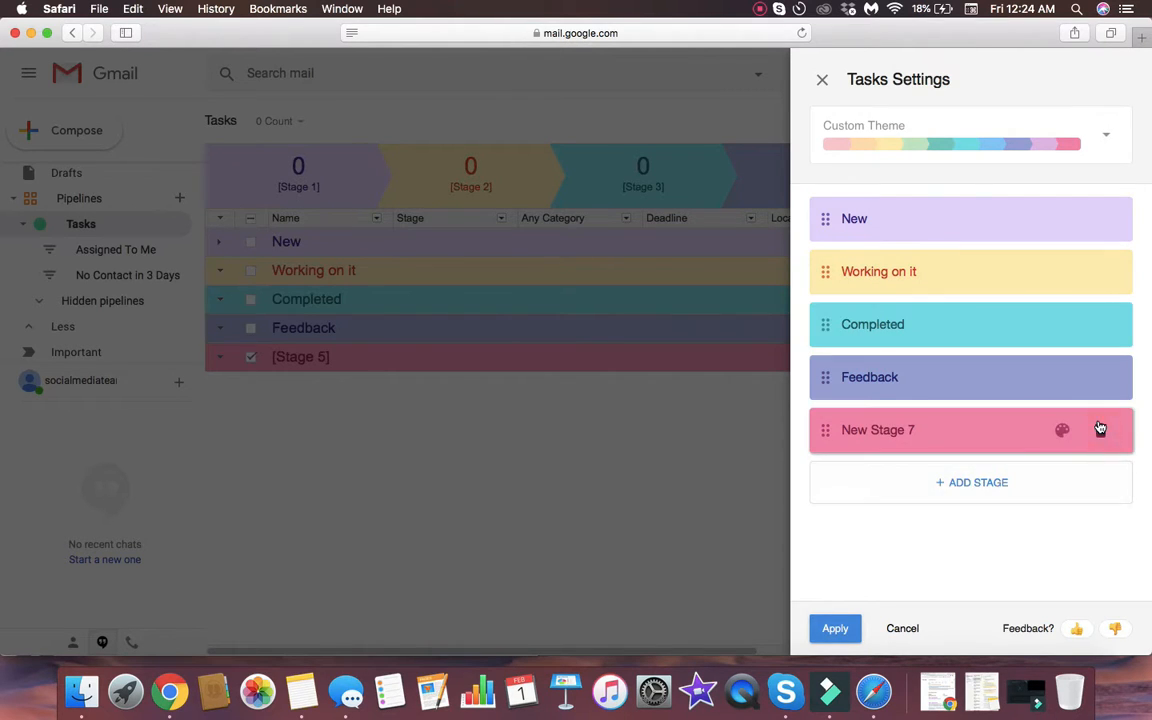
{"action": "left_click", "coordinate": [674, 440]}
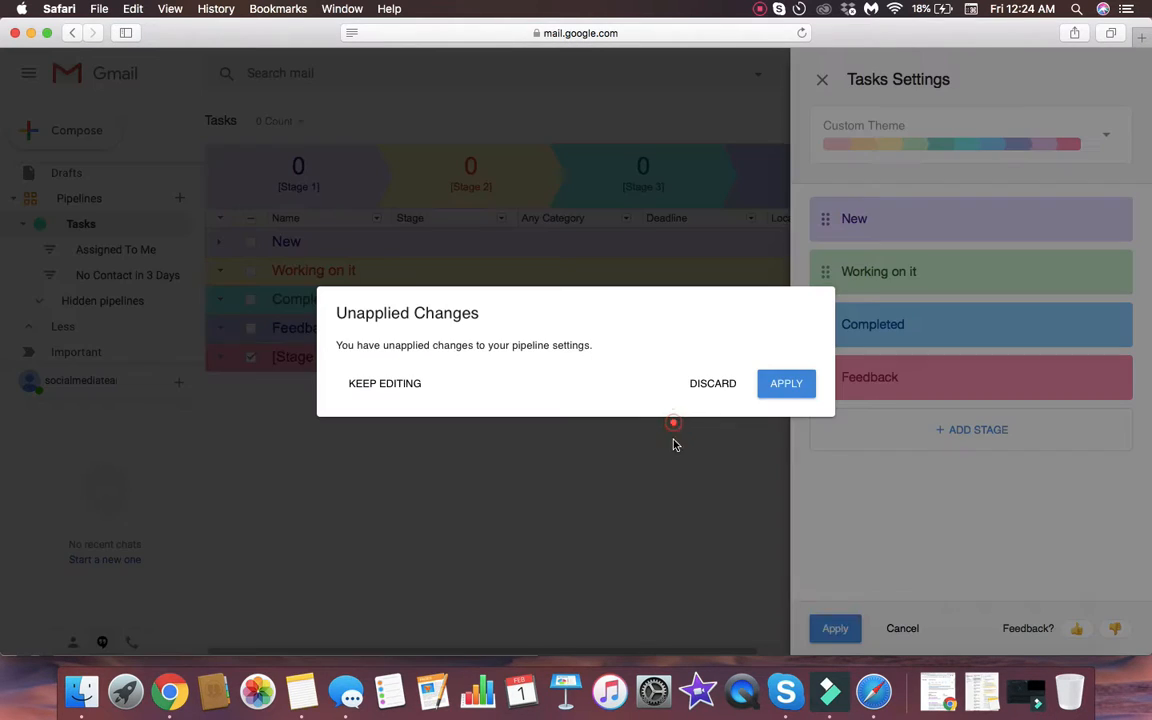
{"action": "left_click", "coordinate": [786, 383]}
{"action": "left_click", "coordinate": [850, 628]}
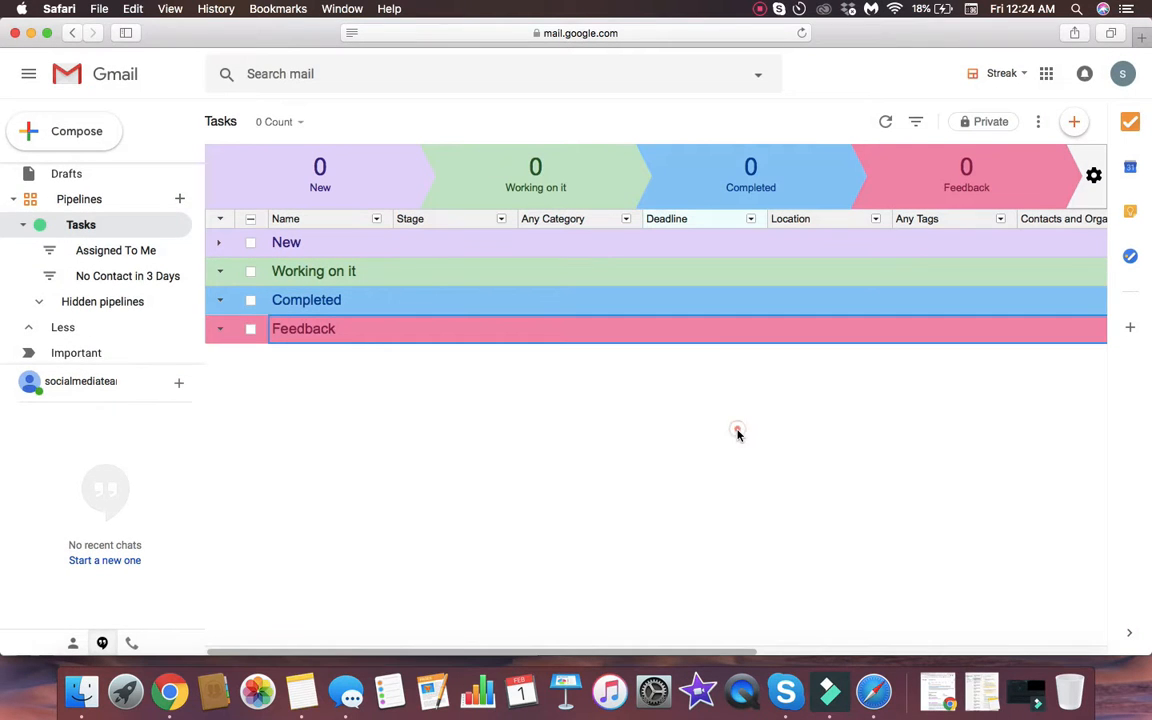
{"action": "scroll", "coordinate": [110, 204], "scroll_direction": "up", "scroll_amount": 5}
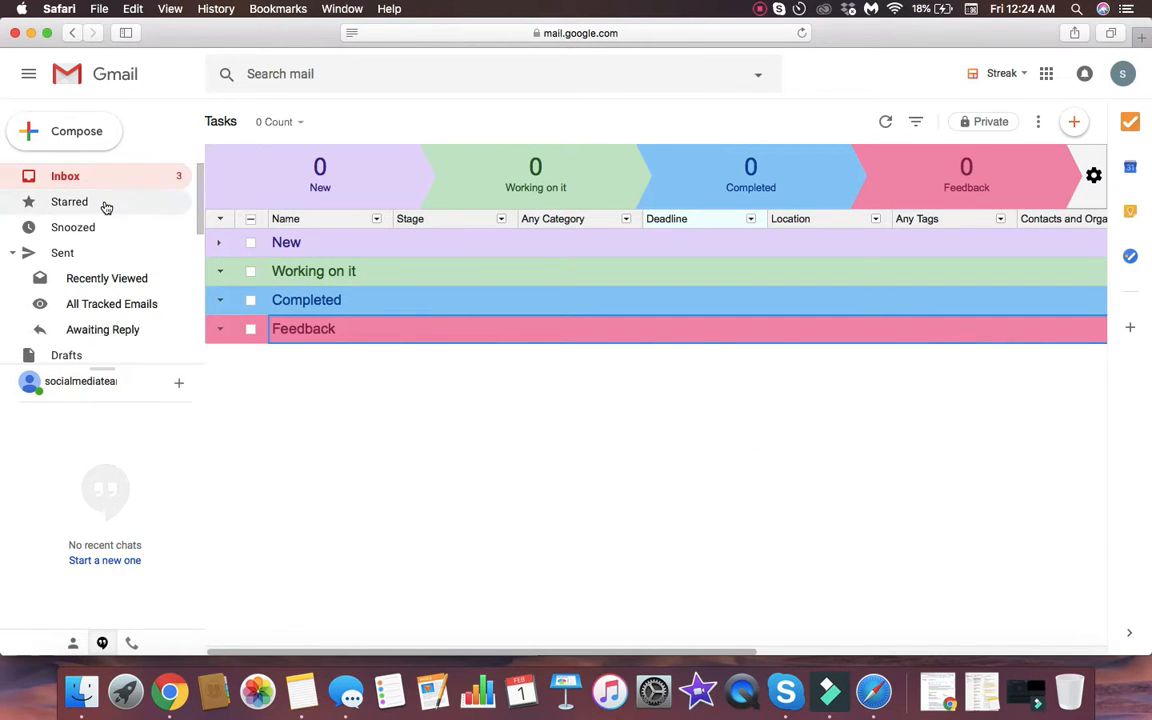
Open the Google Community Team welcome email from the inbox and look at the options for adding it to a box.
{"action": "left_click", "coordinate": [112, 178]}
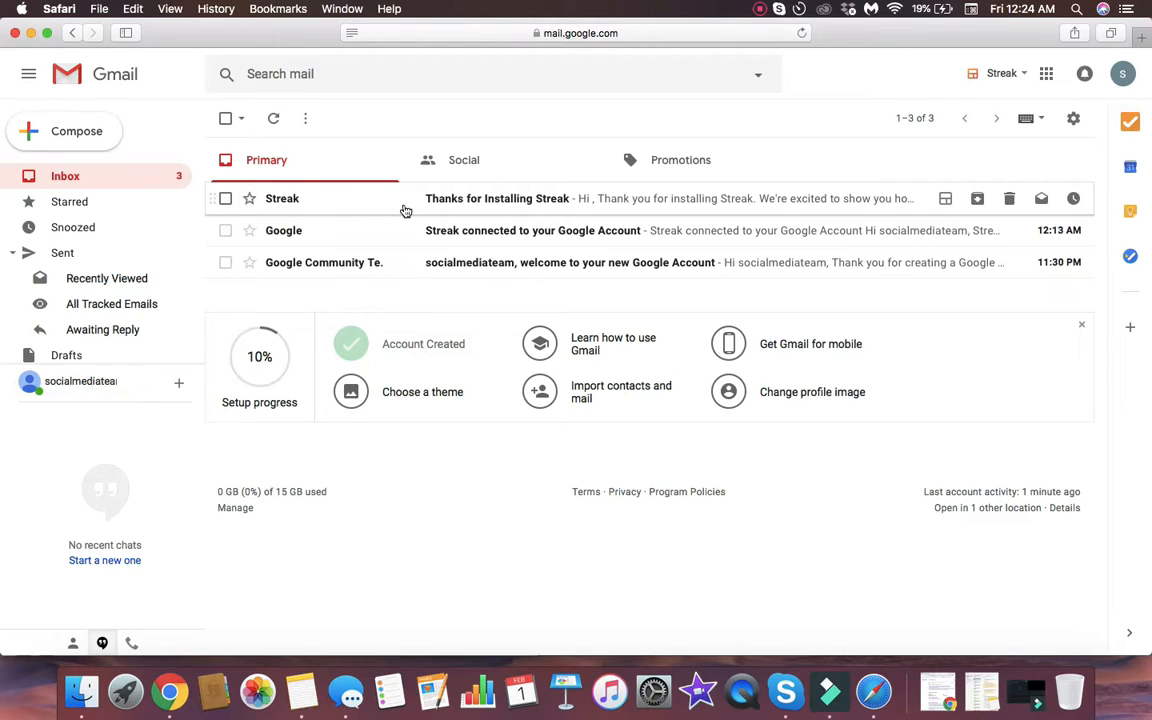
{"action": "left_click", "coordinate": [350, 266]}
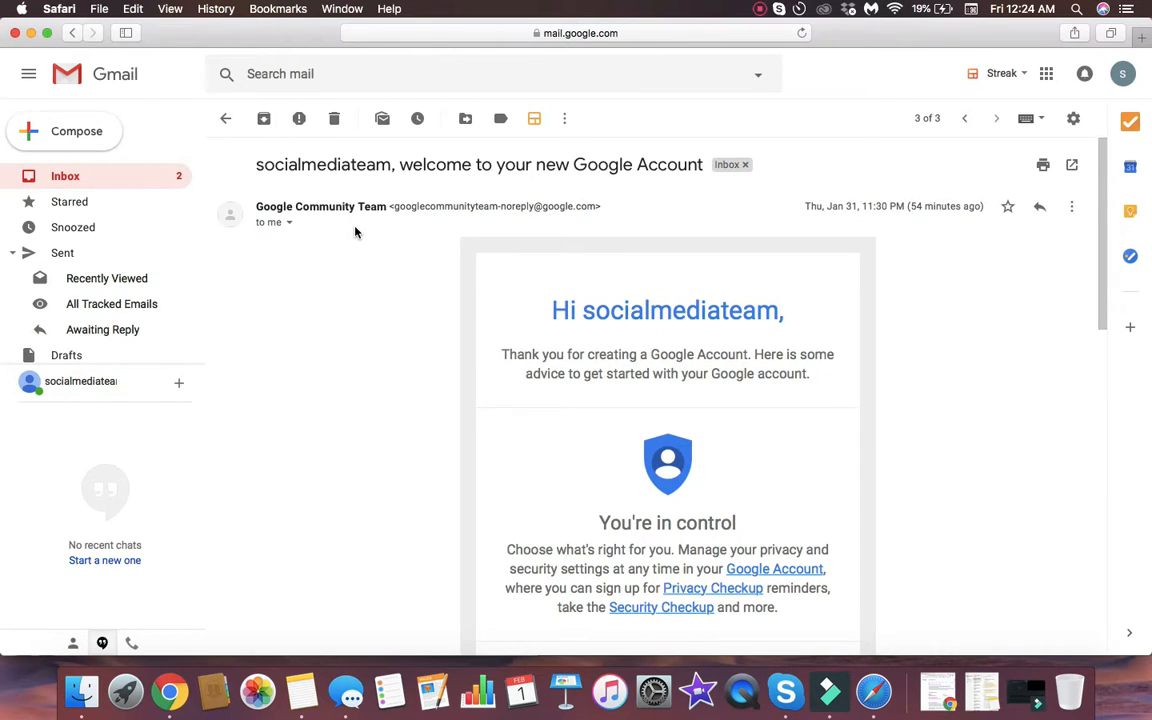
{"action": "left_click", "coordinate": [537, 121]}
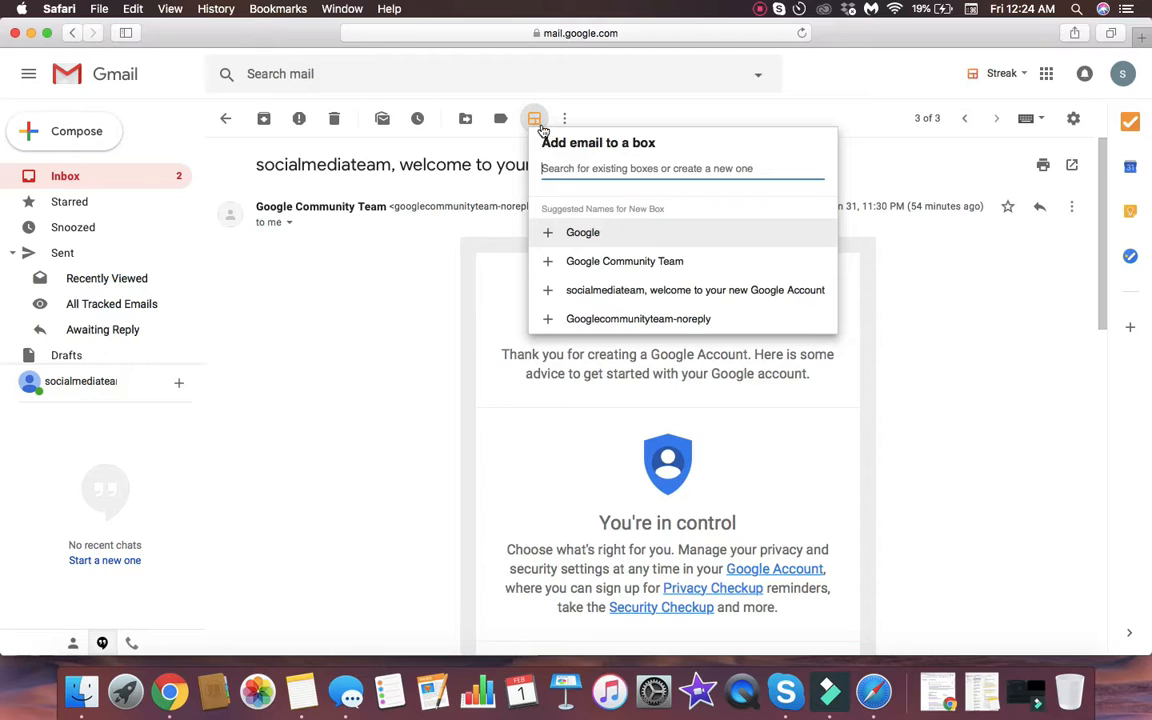
{"action": "left_click", "coordinate": [535, 120]}
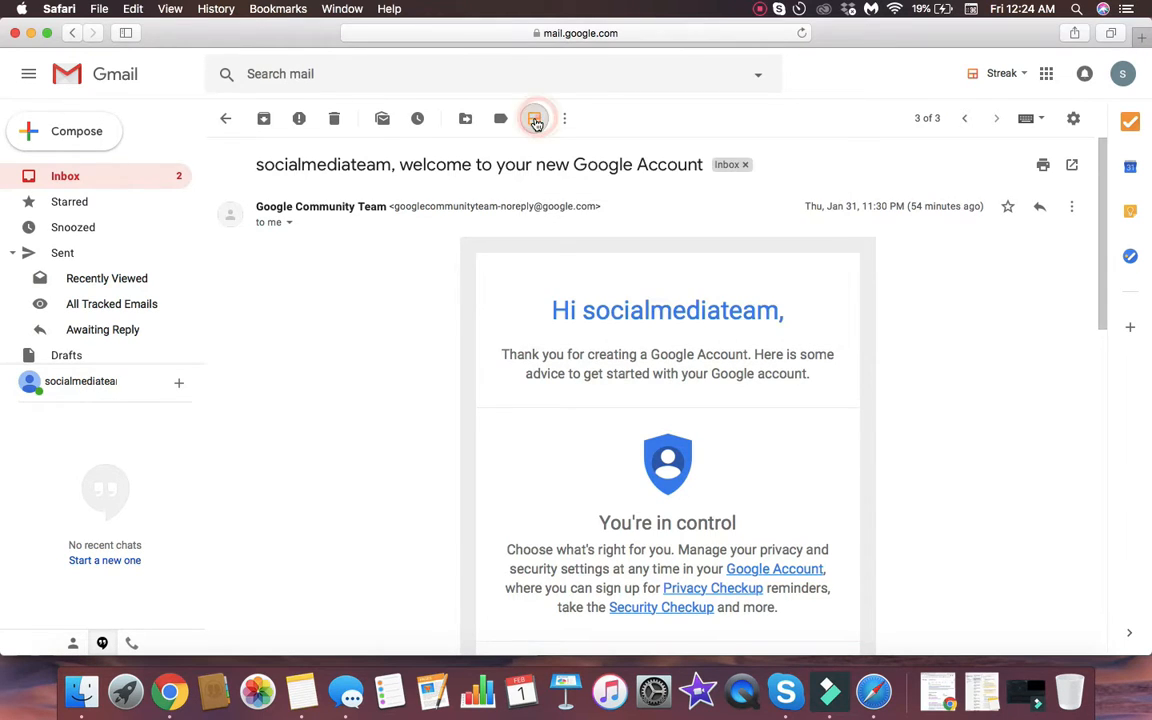
{"action": "left_click", "coordinate": [535, 120]}
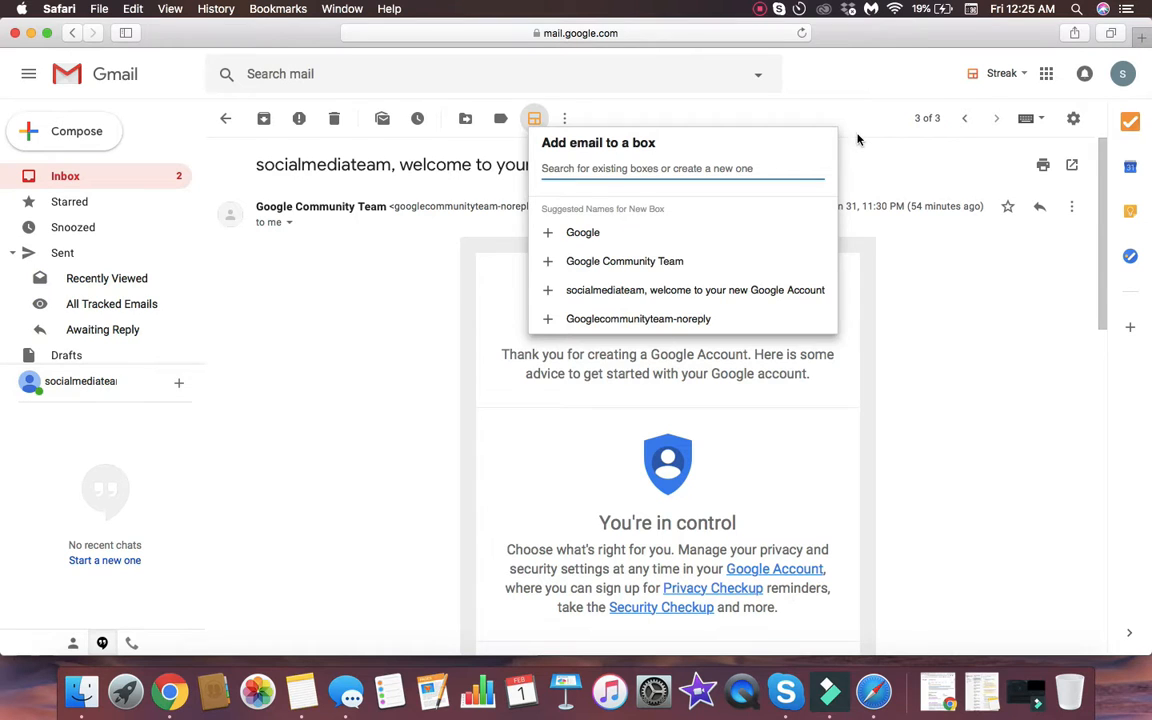
{"action": "left_click", "coordinate": [772, 123]}
{"action": "left_click", "coordinate": [389, 262]}
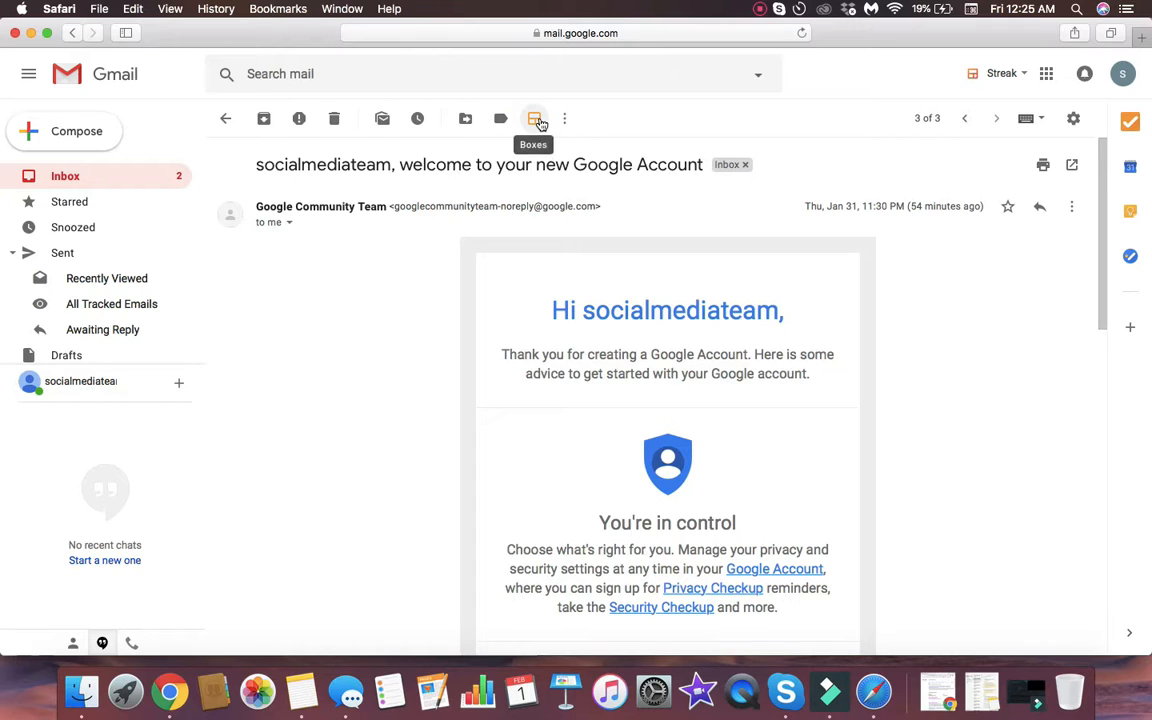
Copy the words "welcome to your new Google Account" from the email's subject line.
{"action": "left_click", "coordinate": [537, 119]}
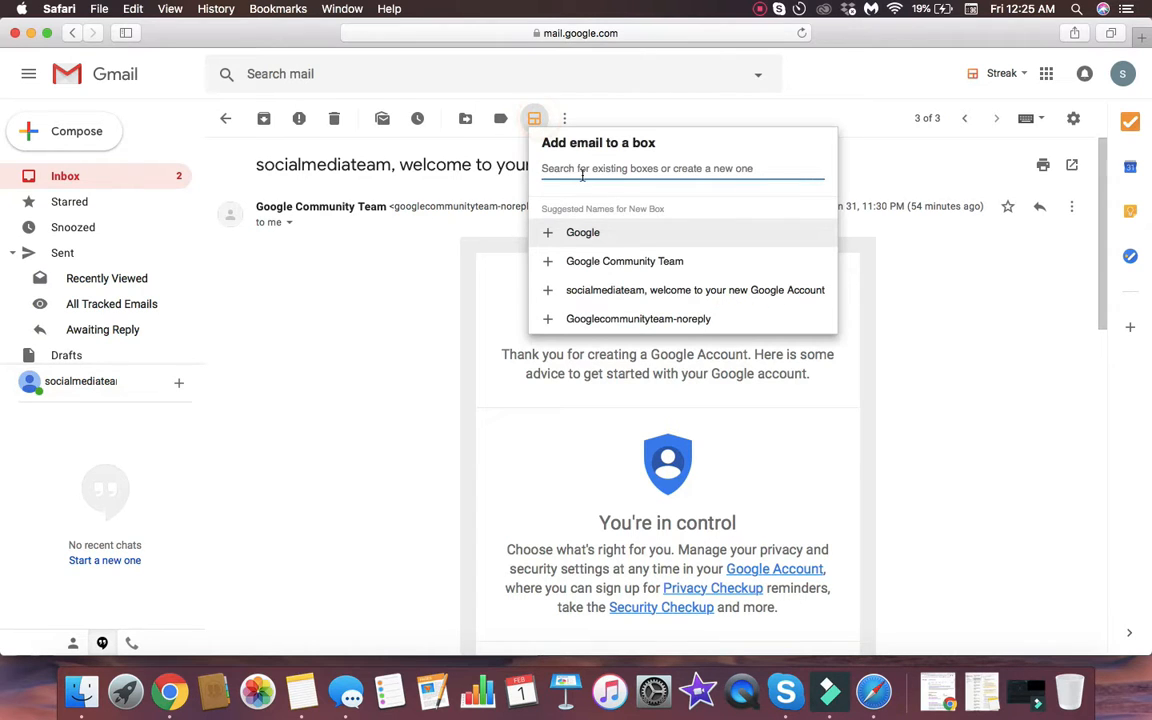
{"action": "left_click", "coordinate": [440, 164]}
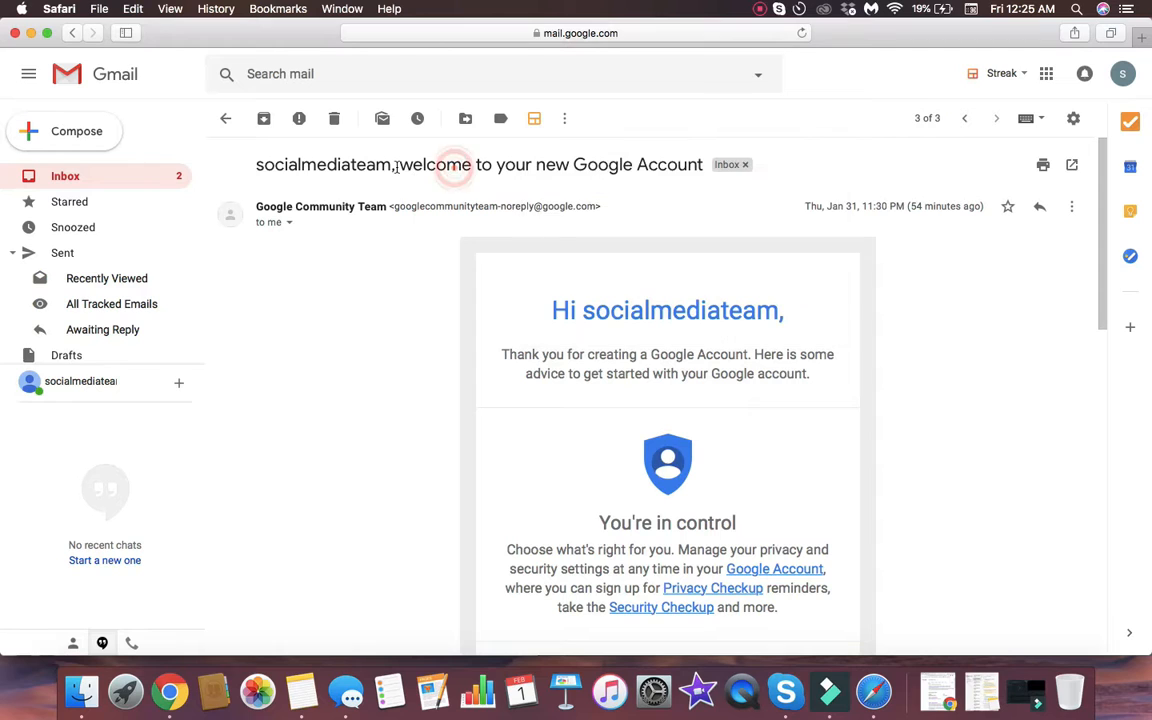
{"action": "left_click_drag", "start_coordinate": [400, 164], "coordinate": [705, 165]}
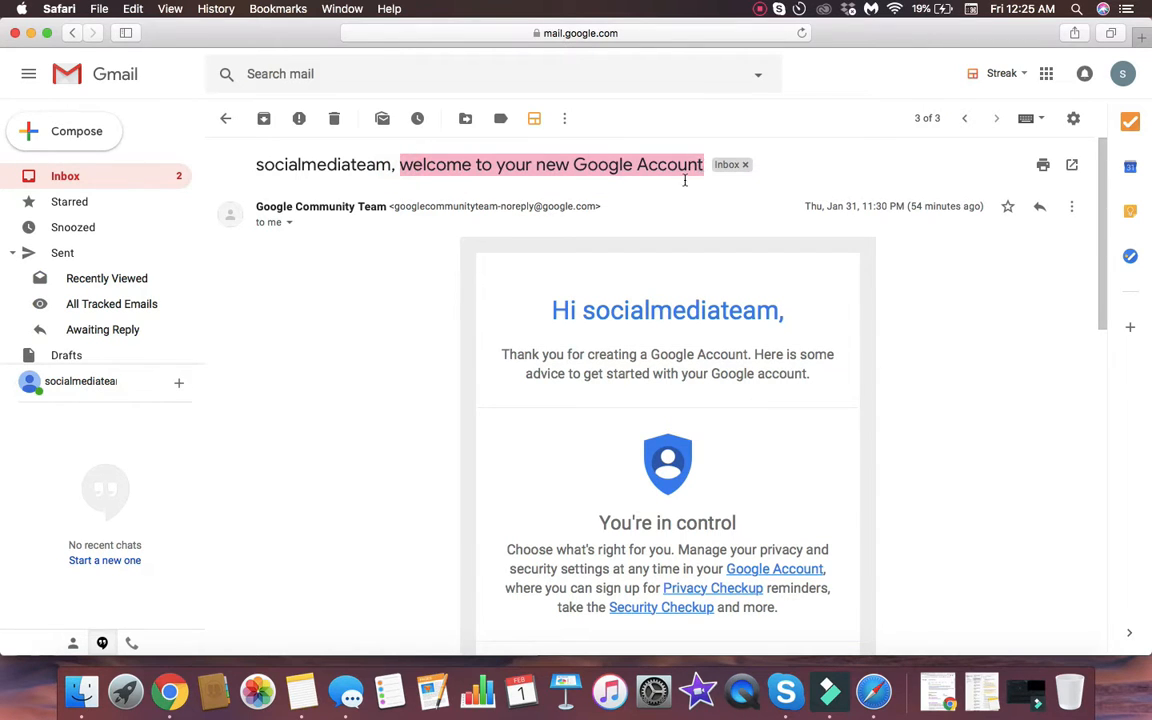
{"action": "right_click", "coordinate": [688, 162]}
{"action": "left_click", "coordinate": [712, 208]}
{"action": "left_click", "coordinate": [537, 119]}
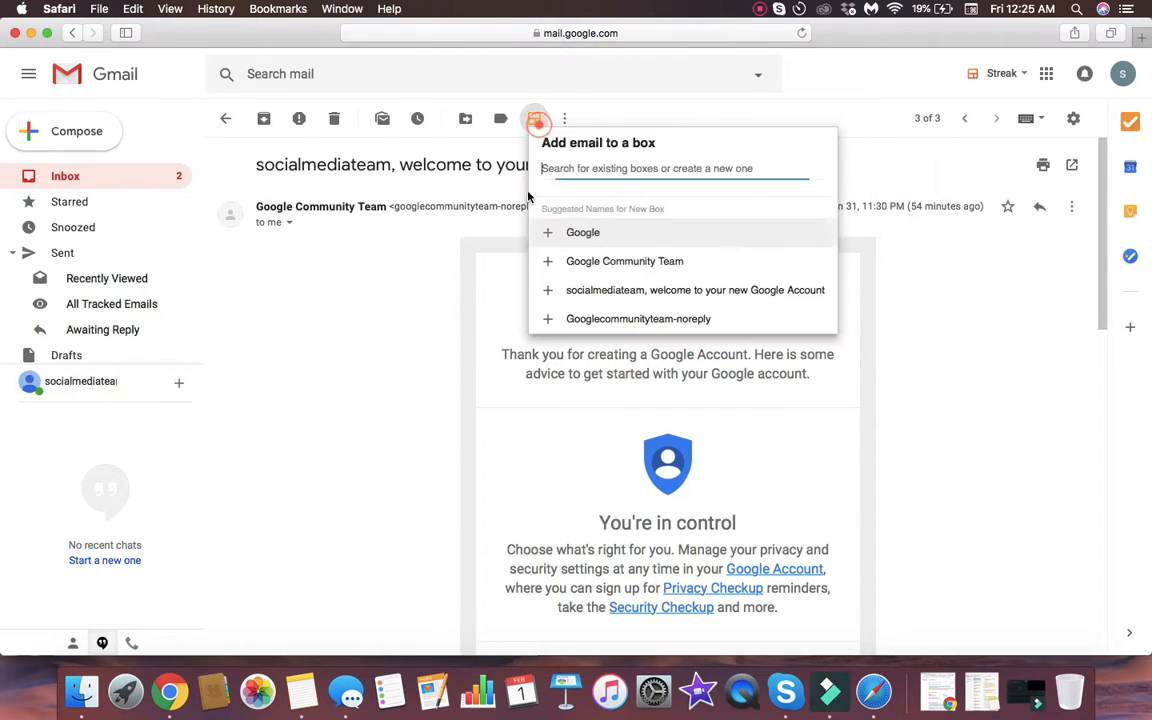
{"action": "left_click", "coordinate": [668, 170]}
{"action": "key", "text": "super+v"}
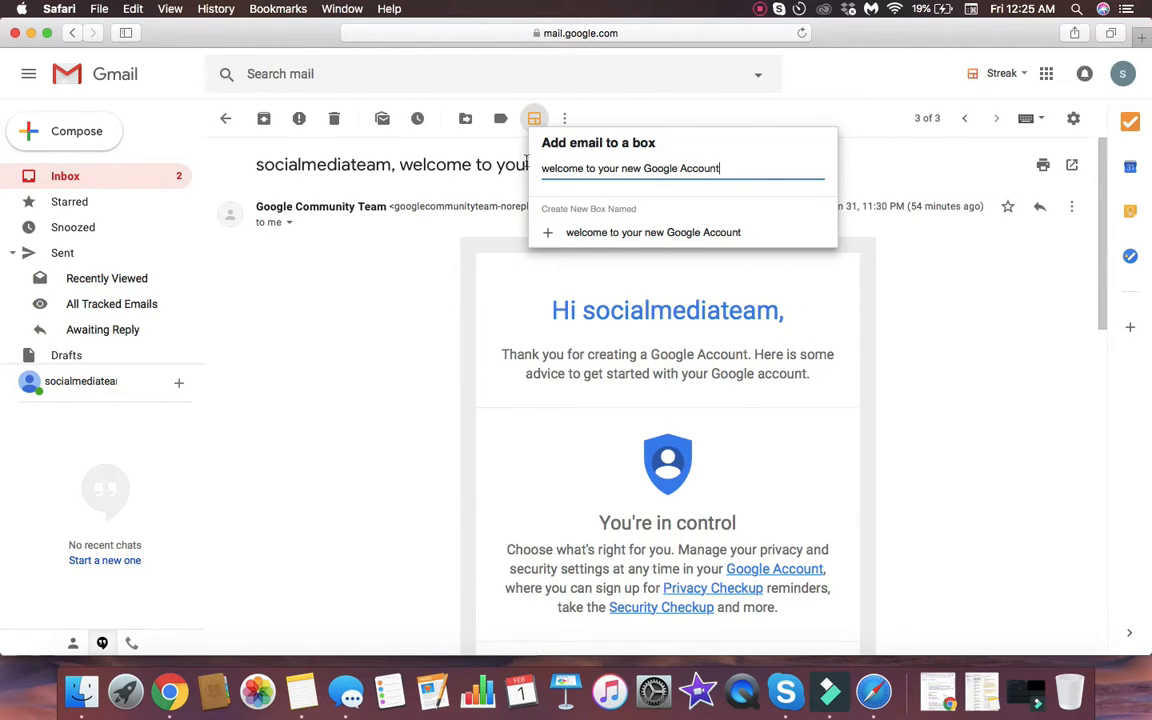
{"action": "left_click", "coordinate": [492, 150]}
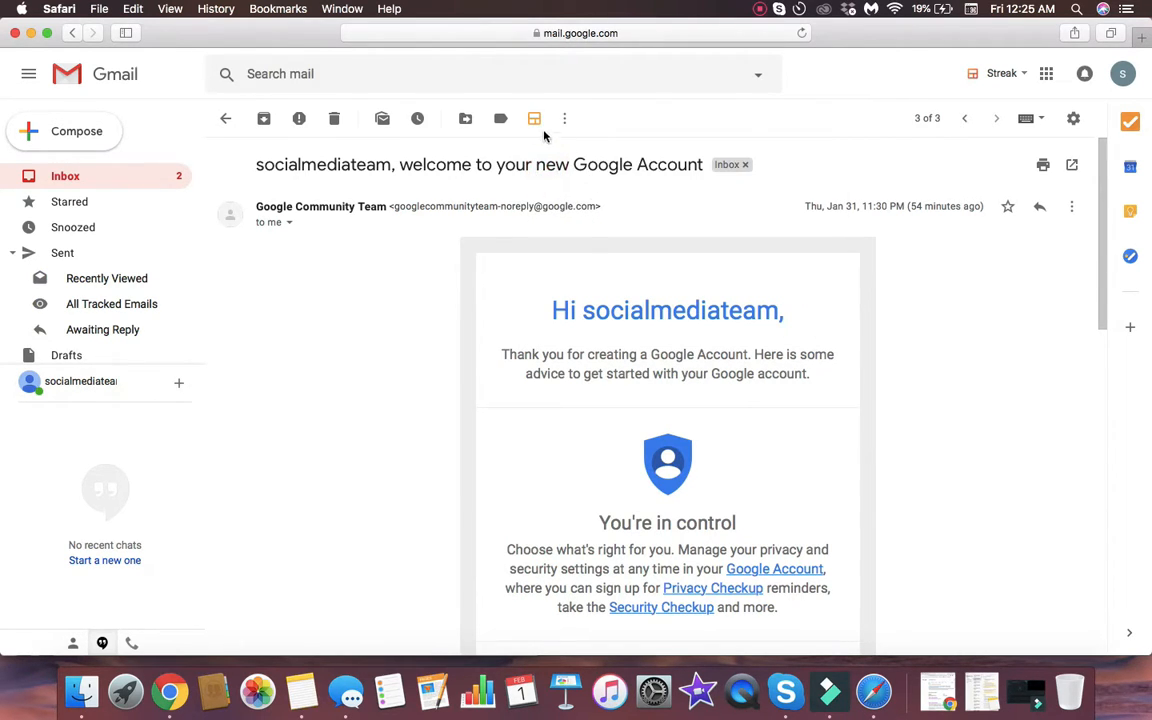
{"action": "left_click", "coordinate": [534, 118]}
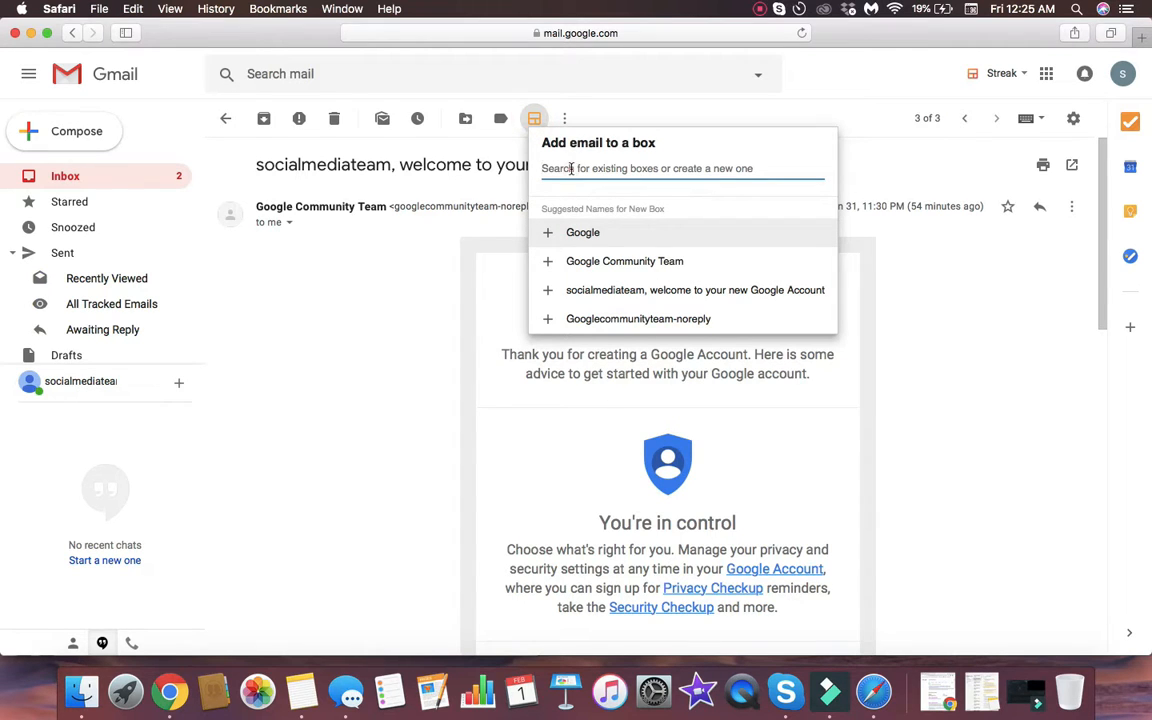
{"action": "type", "text": "We"}
{"action": "key", "text": "Escape"}
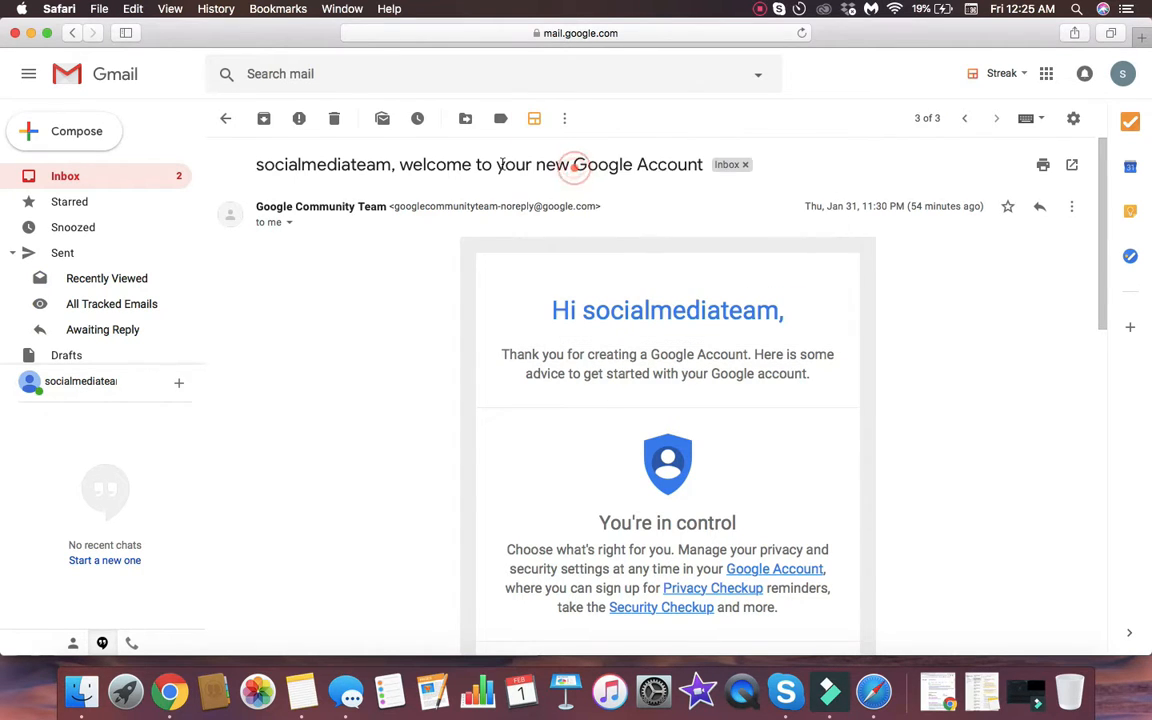
Add the email to a new box named "welcome to your new Google Account" in the Tasks pipeline, using the copied subject text.
{"action": "left_click", "coordinate": [536, 119]}
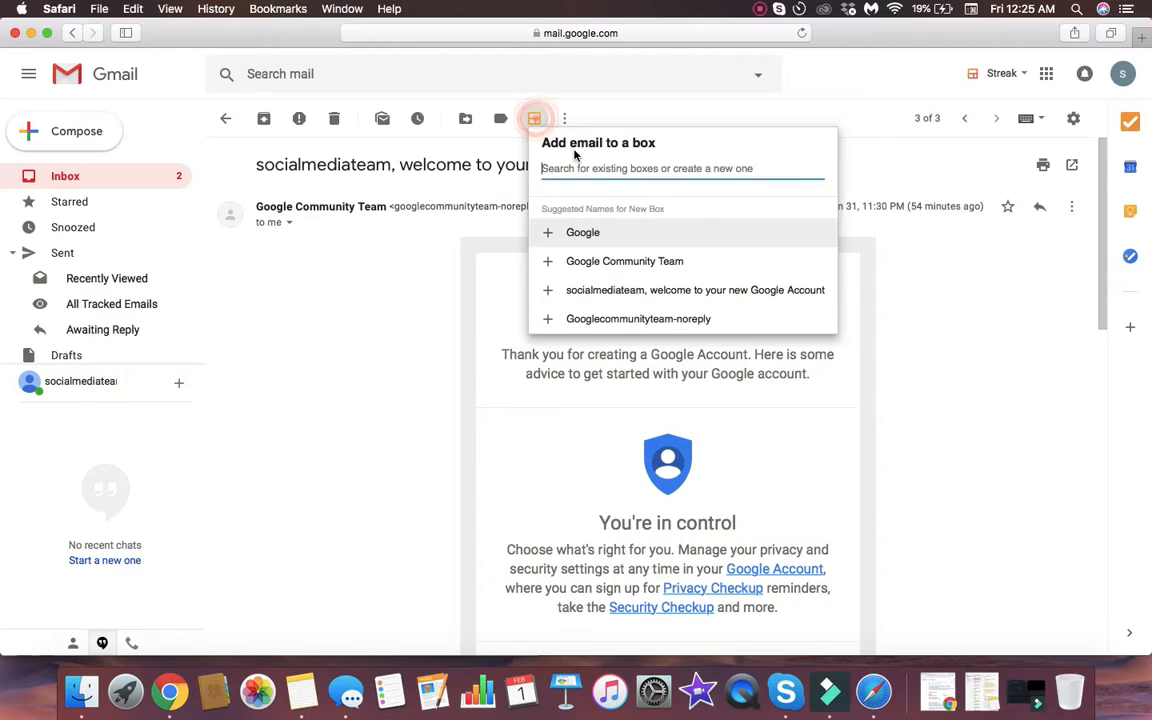
{"action": "key", "text": "super+v"}
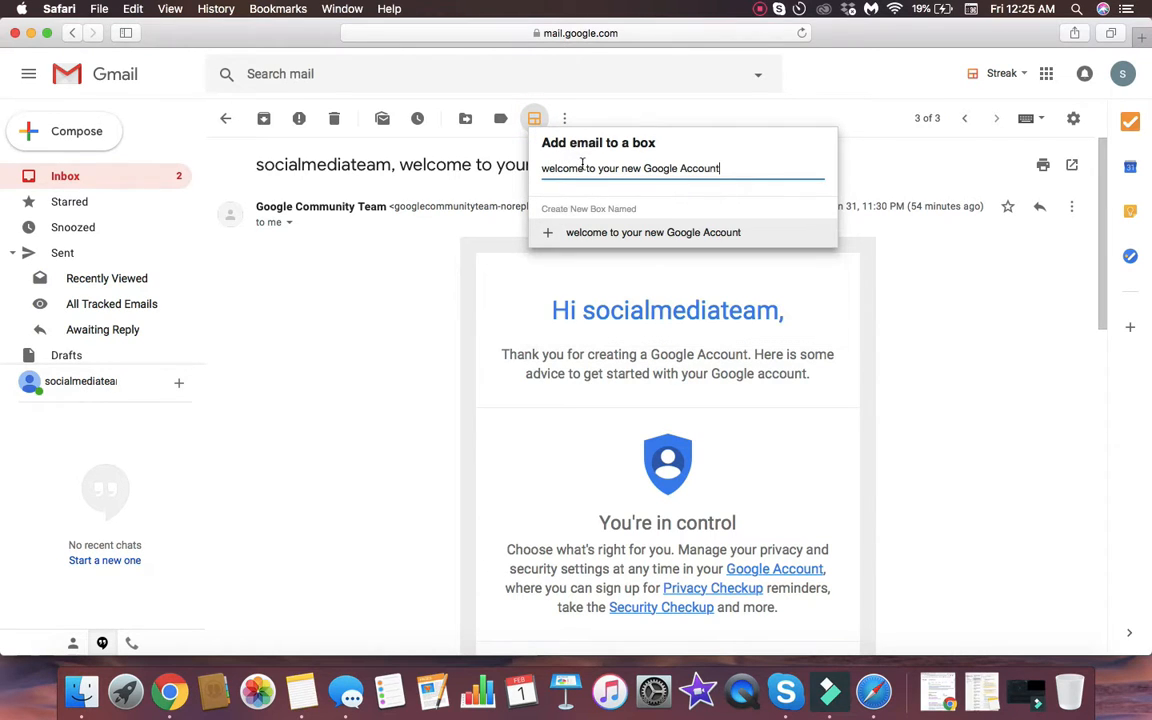
{"action": "left_click", "coordinate": [661, 234]}
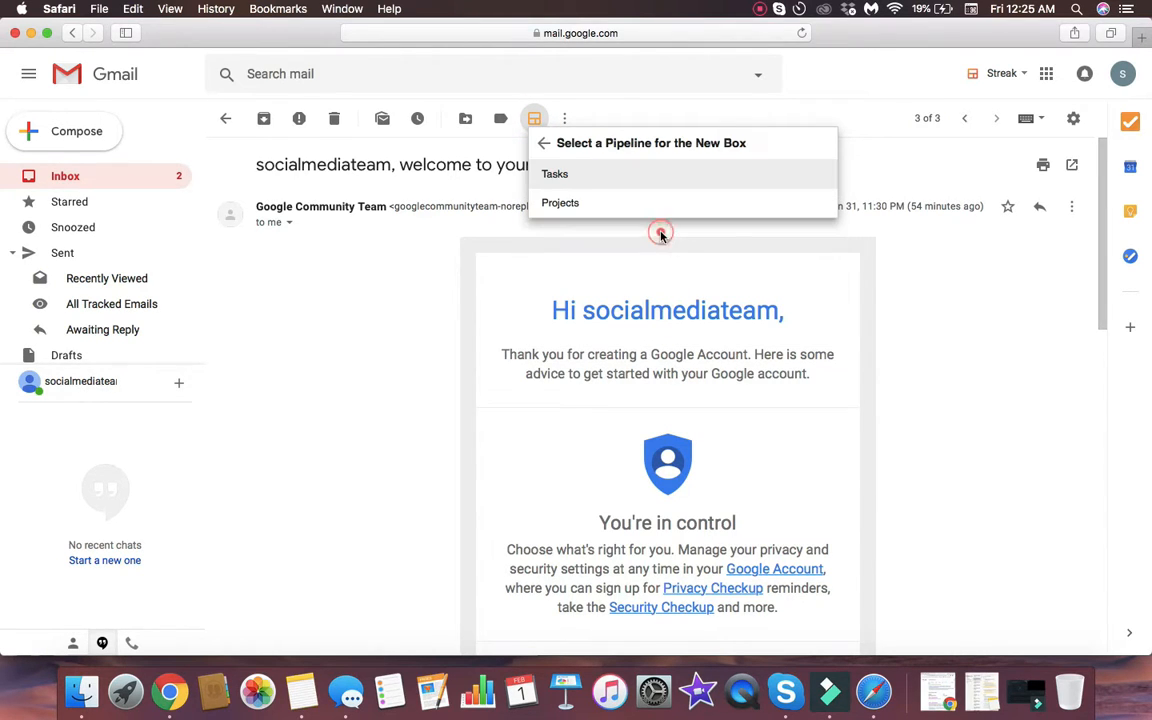
{"action": "left_click", "coordinate": [645, 176]}
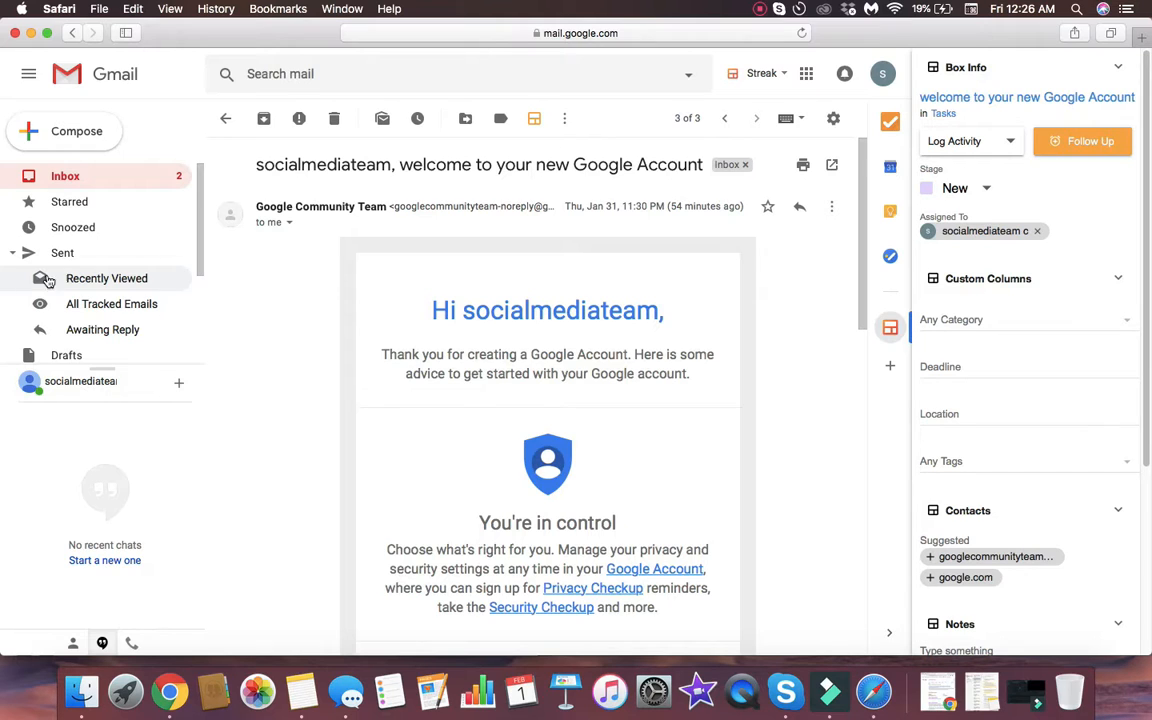
Examine the choices offered for the new box's Any Category column.
{"action": "scroll", "coordinate": [165, 250], "scroll_direction": "down", "scroll_amount": 3}
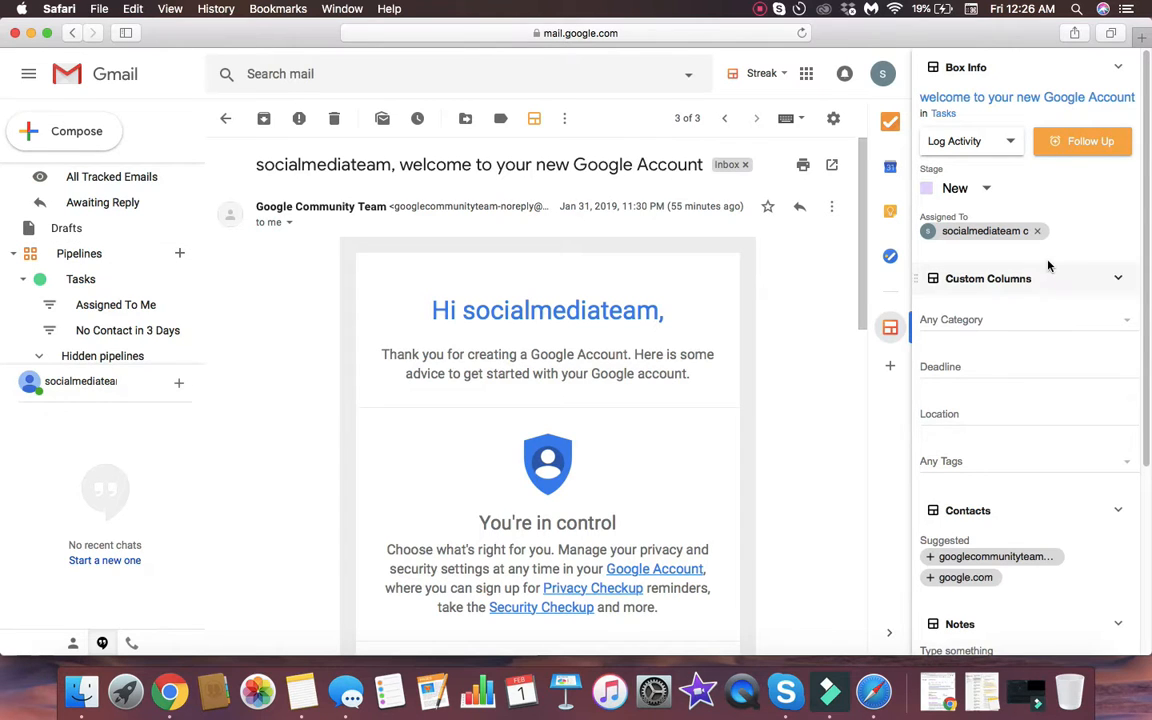
{"action": "left_click", "coordinate": [1089, 318]}
{"action": "left_click", "coordinate": [1090, 316]}
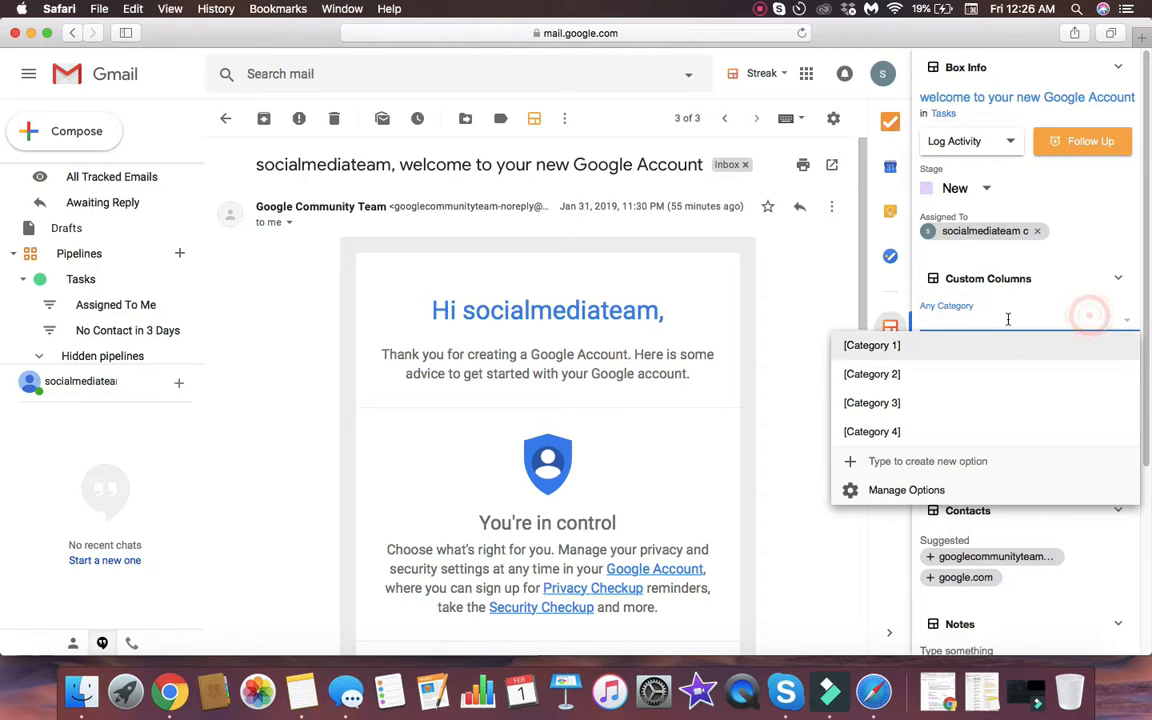
{"action": "left_click", "coordinate": [1005, 316]}
{"action": "scroll", "coordinate": [1027, 318], "scroll_direction": "down", "scroll_amount": 1}
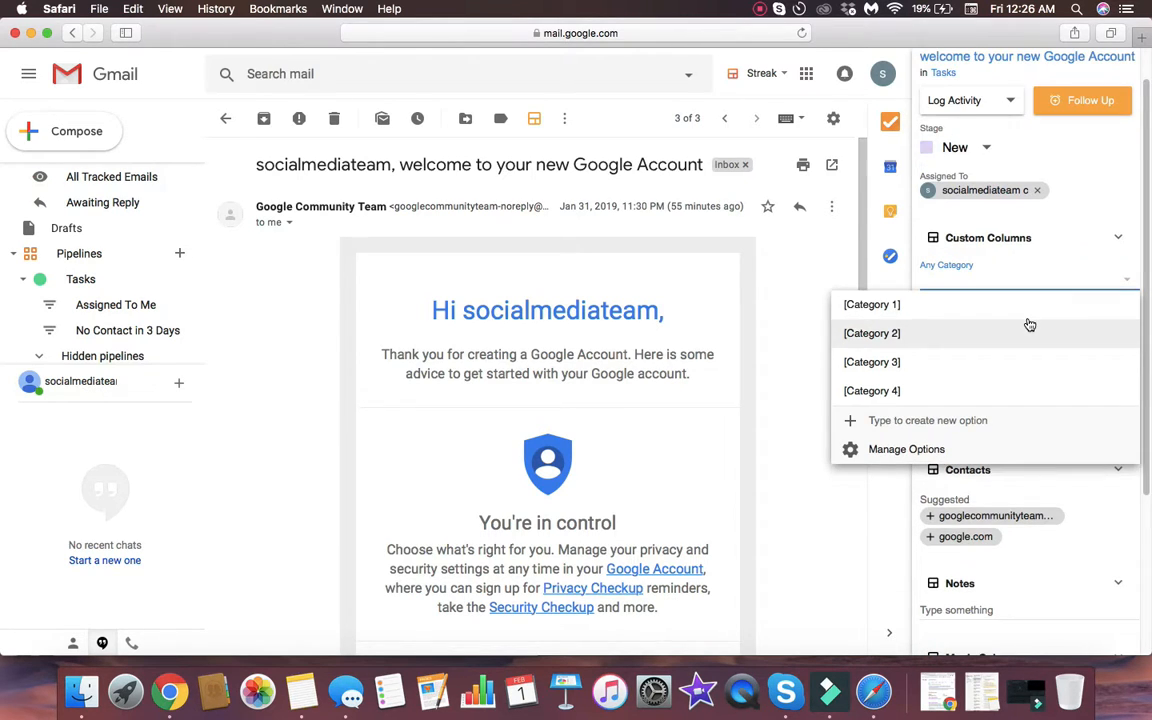
{"action": "left_click", "coordinate": [1054, 278]}
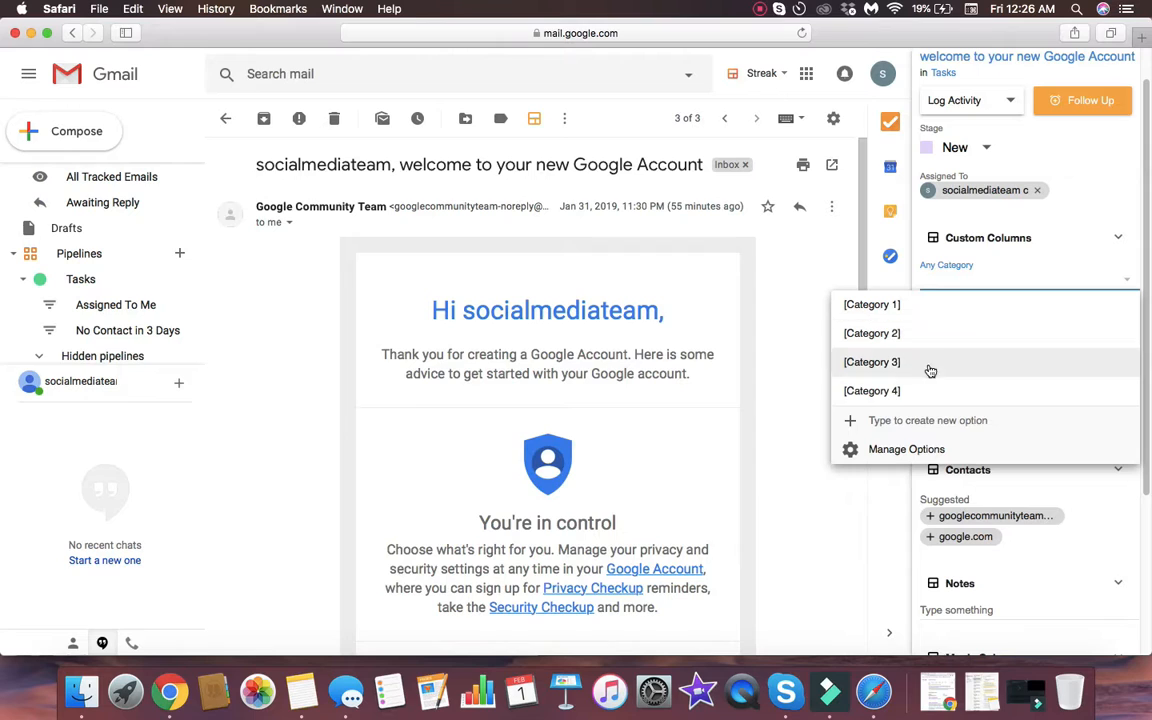
{"action": "left_click", "coordinate": [1006, 281]}
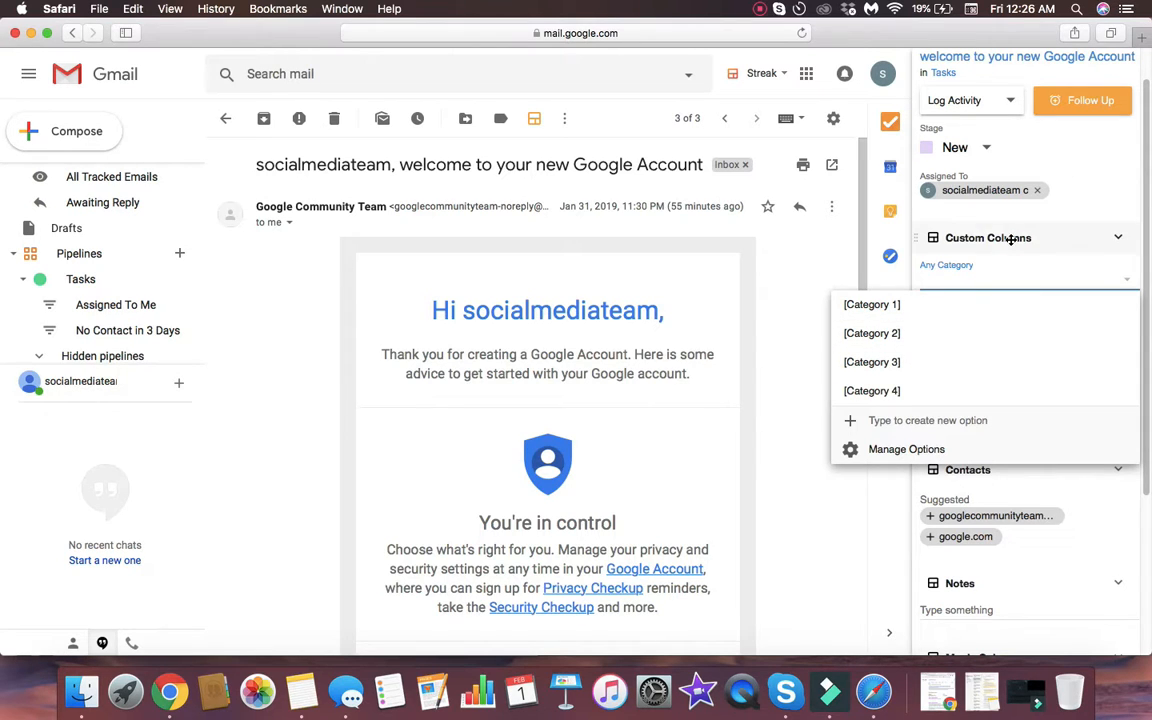
{"action": "left_click", "coordinate": [1127, 279]}
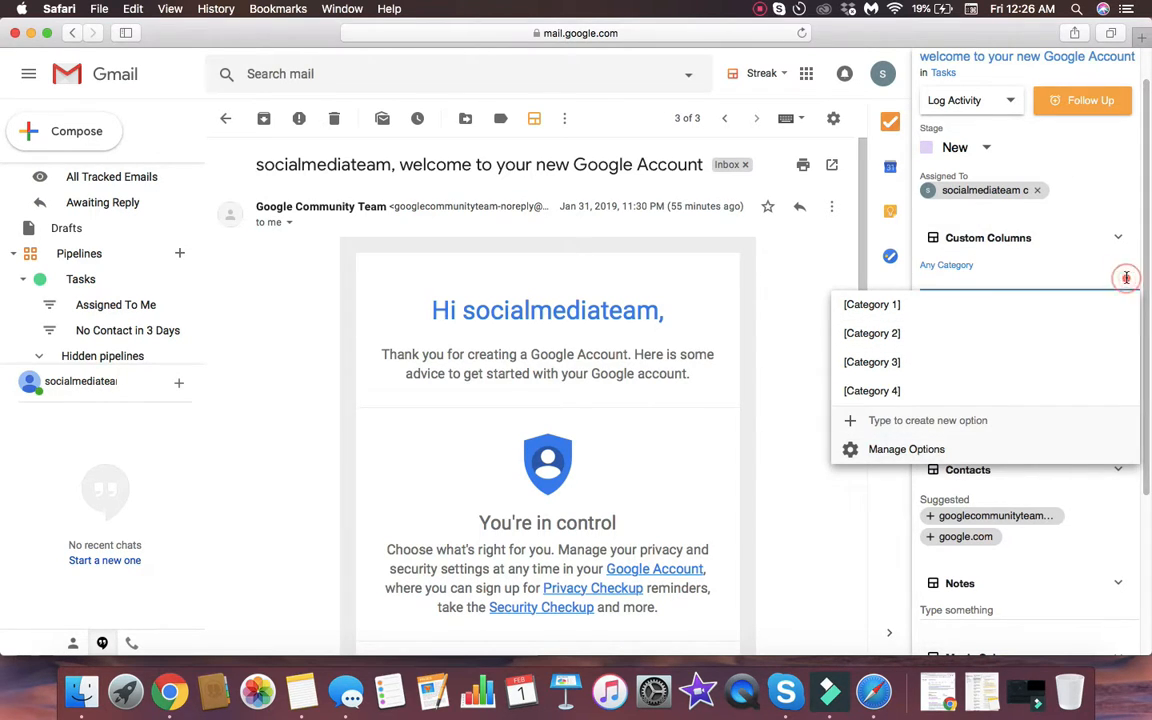
{"action": "left_click", "coordinate": [1127, 282]}
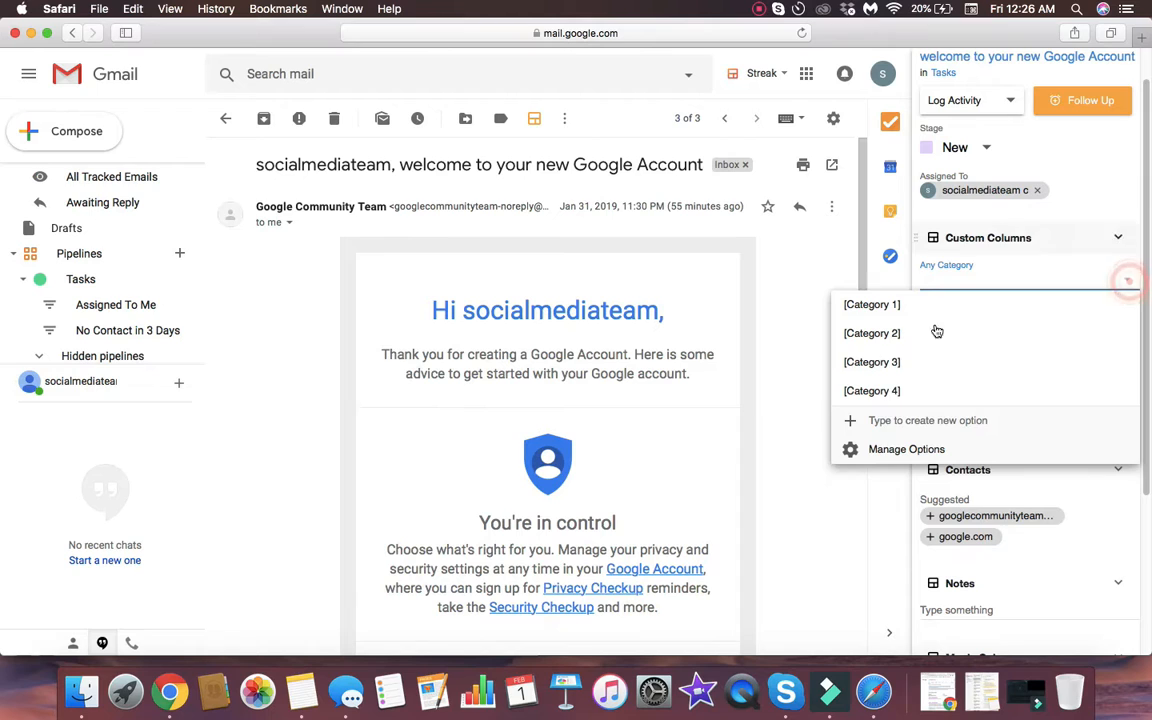
{"action": "left_click", "coordinate": [1070, 494]}
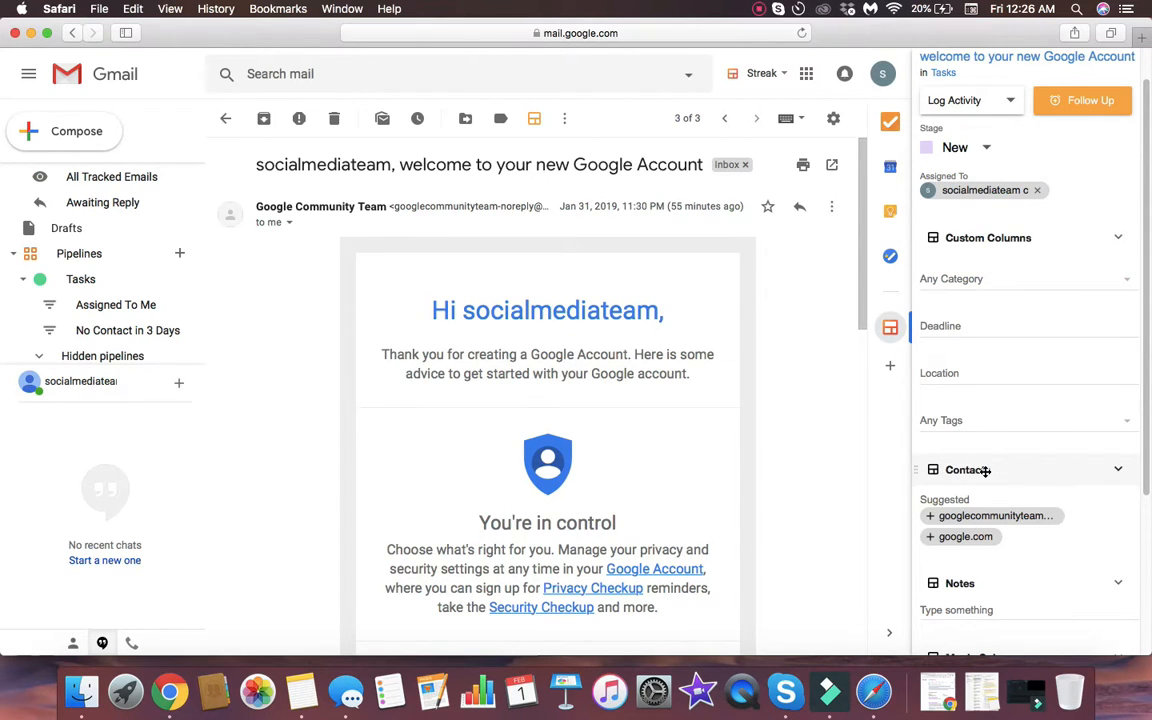
Review the remaining sections of the box details and the stages the box can be moved to.
{"action": "scroll", "coordinate": [1035, 462], "scroll_direction": "down", "scroll_amount": 5}
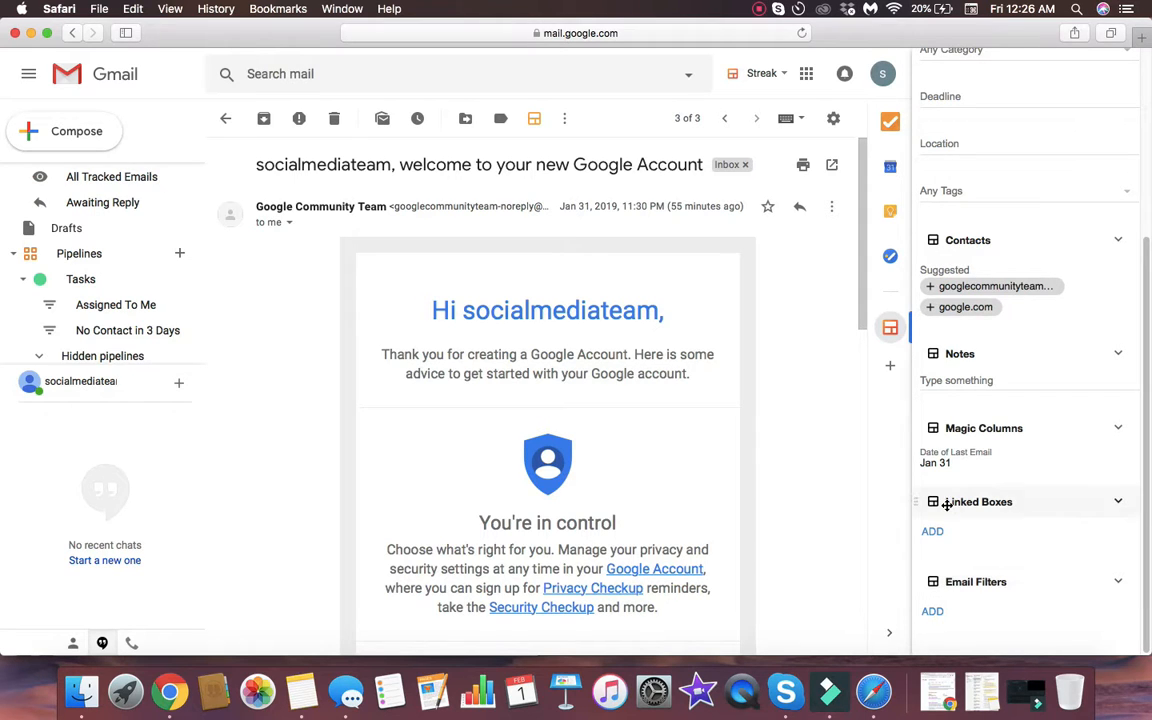
{"action": "scroll", "coordinate": [1015, 480], "scroll_direction": "up", "scroll_amount": 5}
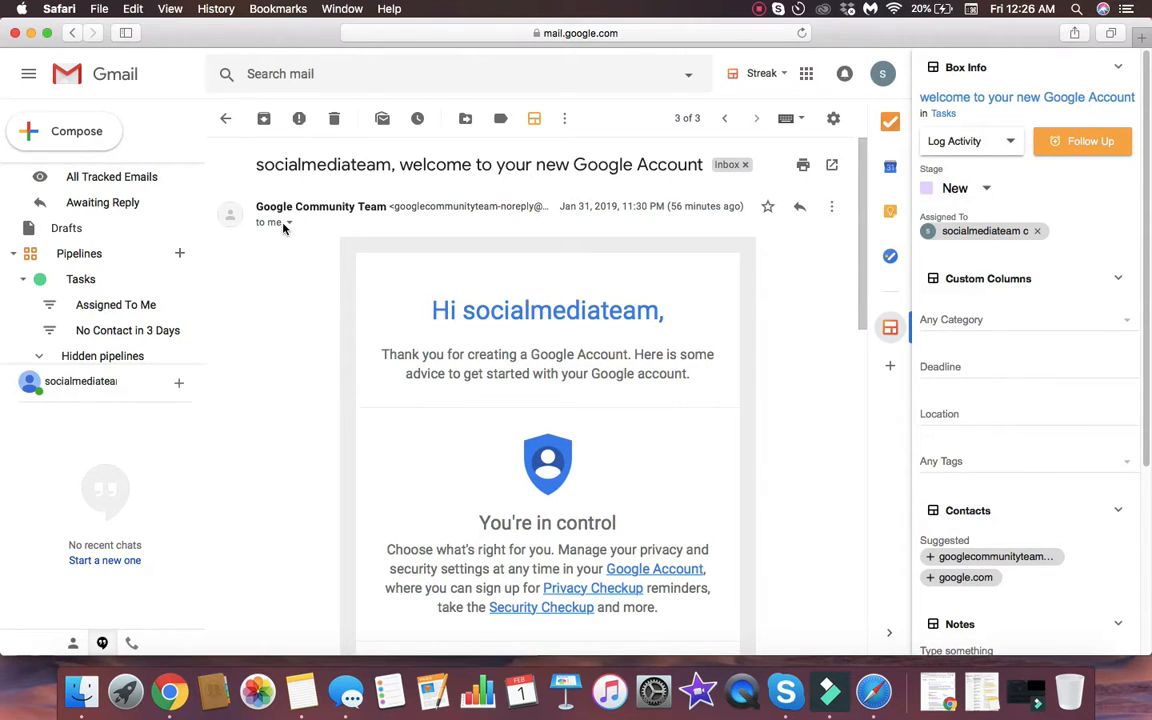
{"action": "left_click", "coordinate": [985, 188]}
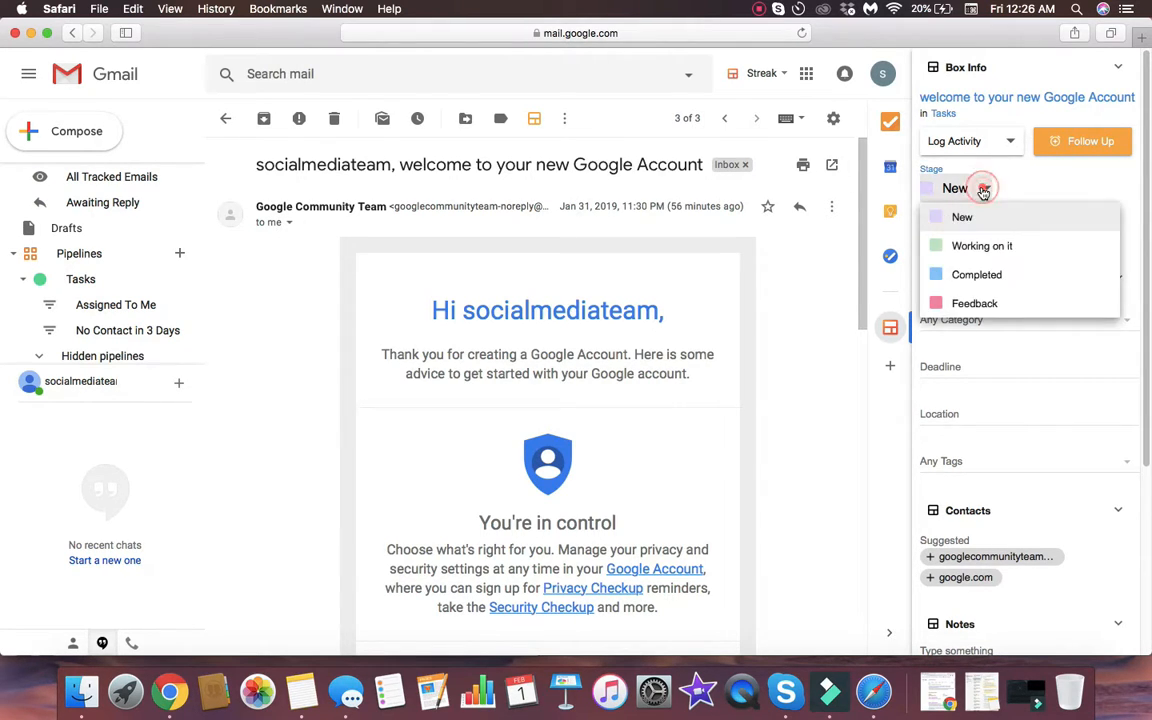
{"action": "left_click", "coordinate": [984, 187]}
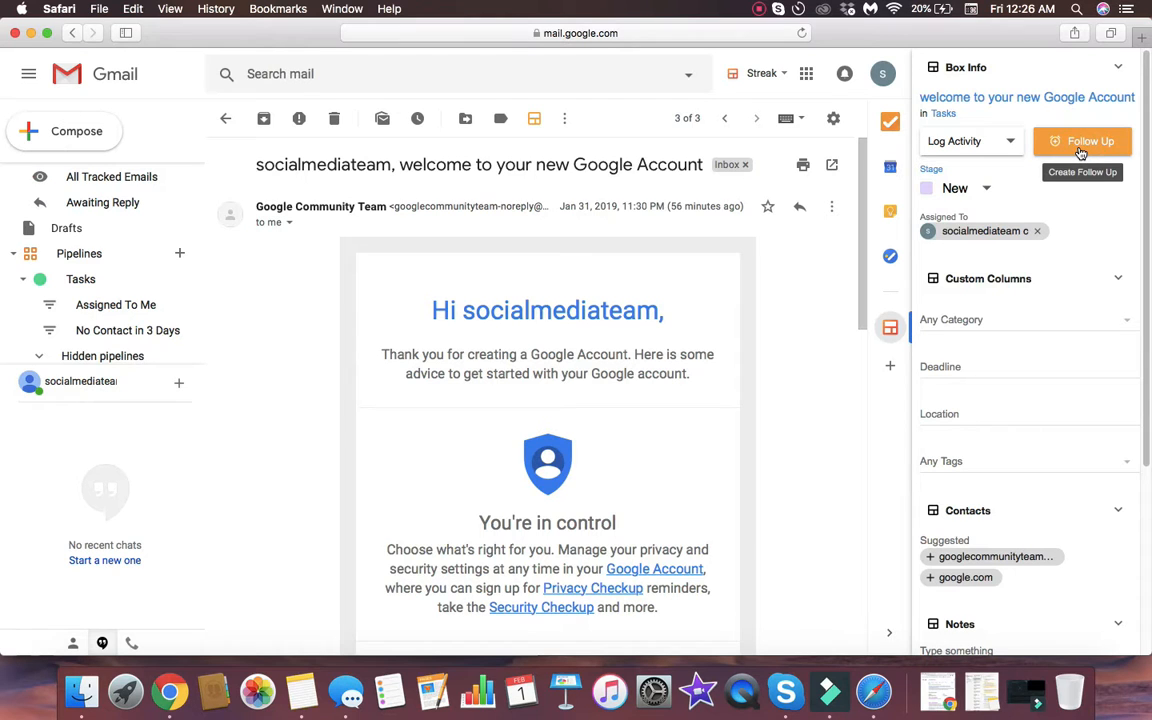
Create a custom follow-up reminder for the box, due 02/01/19 at 8am.
{"action": "left_click", "coordinate": [1080, 148]}
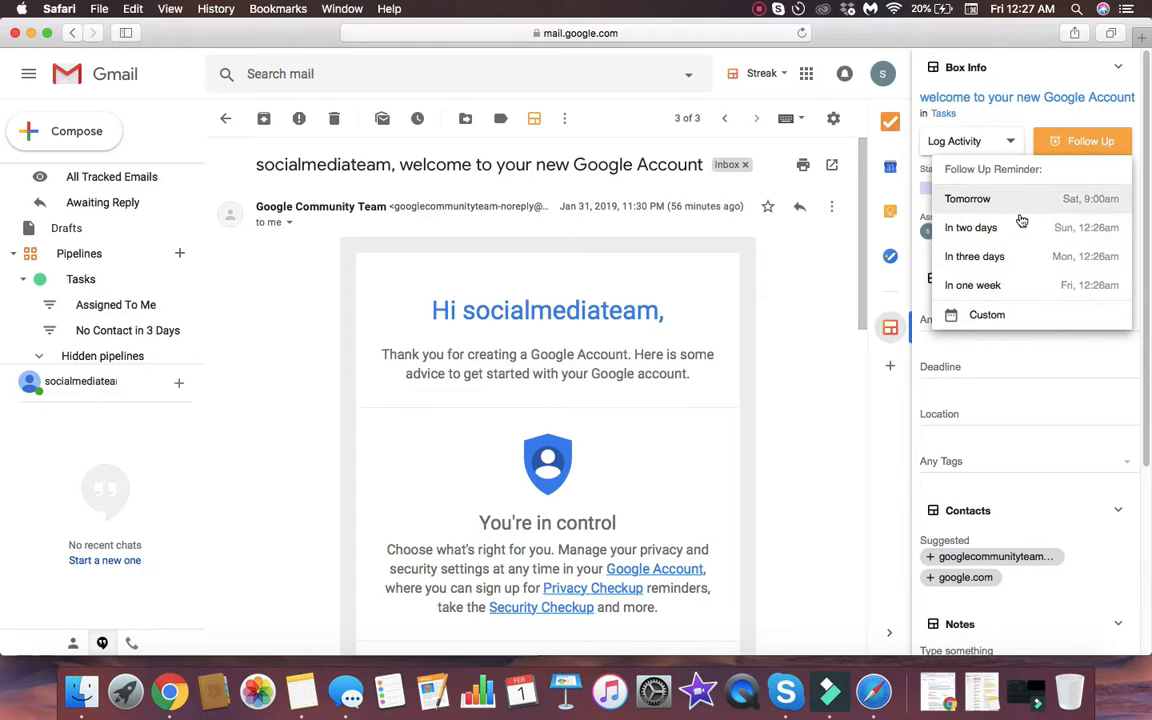
{"action": "left_click", "coordinate": [1021, 318]}
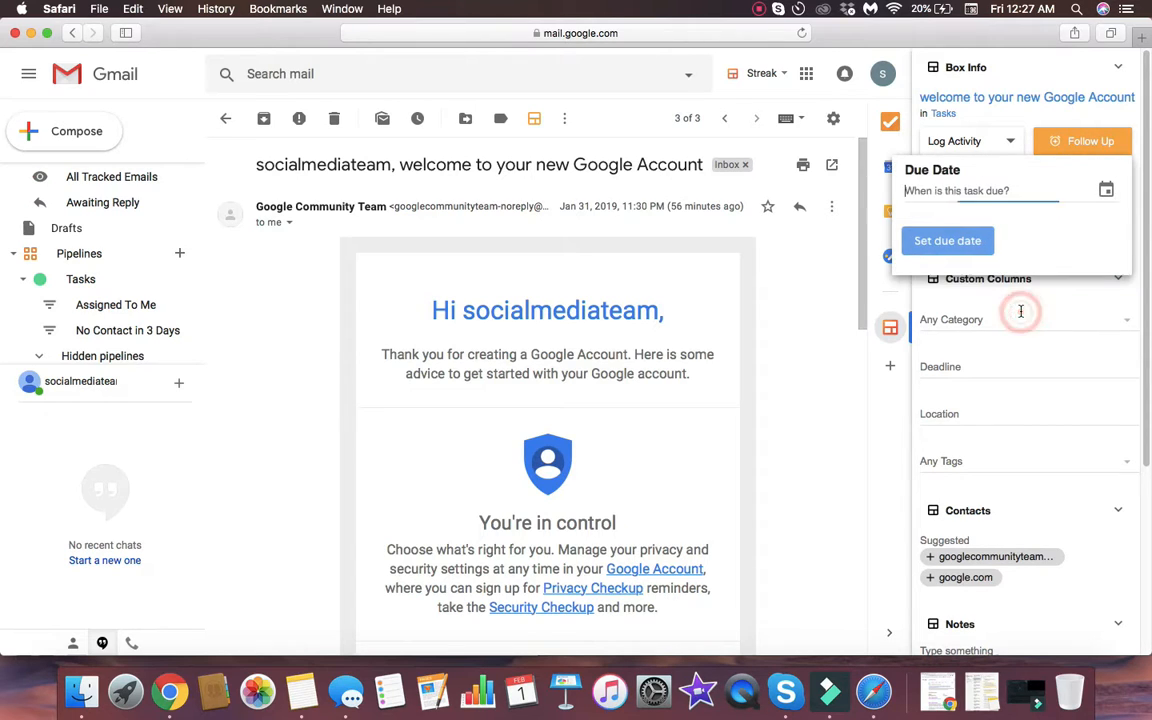
{"action": "left_click", "coordinate": [1106, 190]}
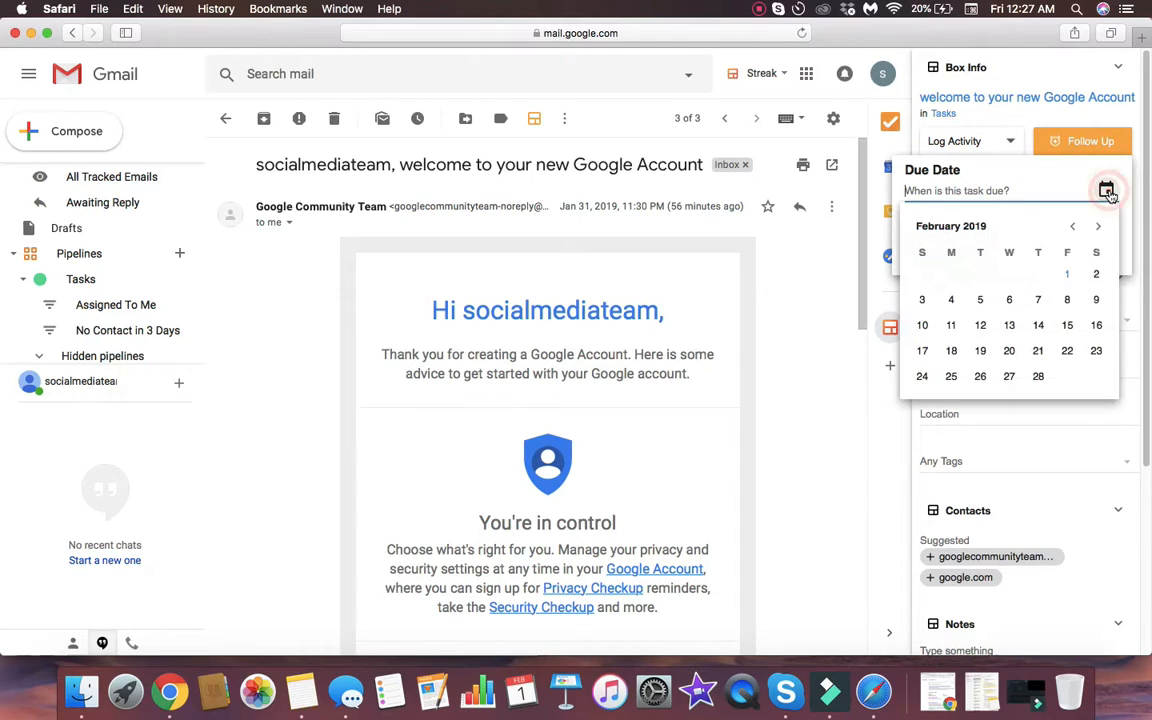
{"action": "left_click", "coordinate": [1067, 280]}
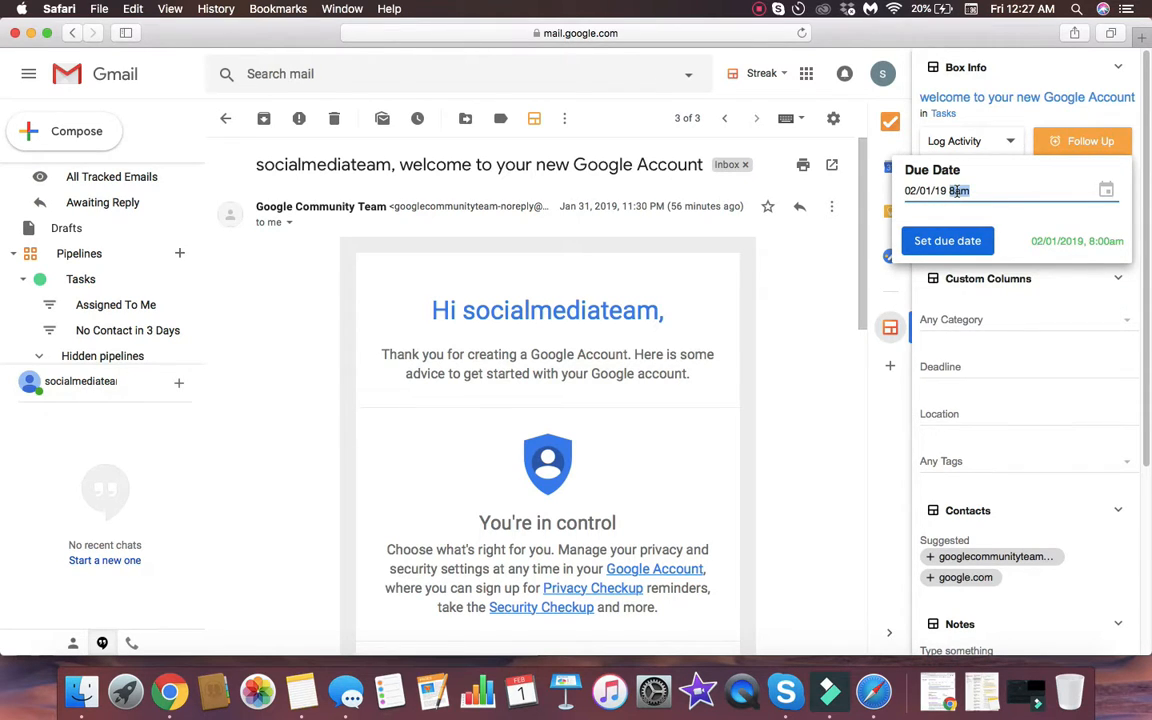
{"action": "left_click", "coordinate": [948, 241]}
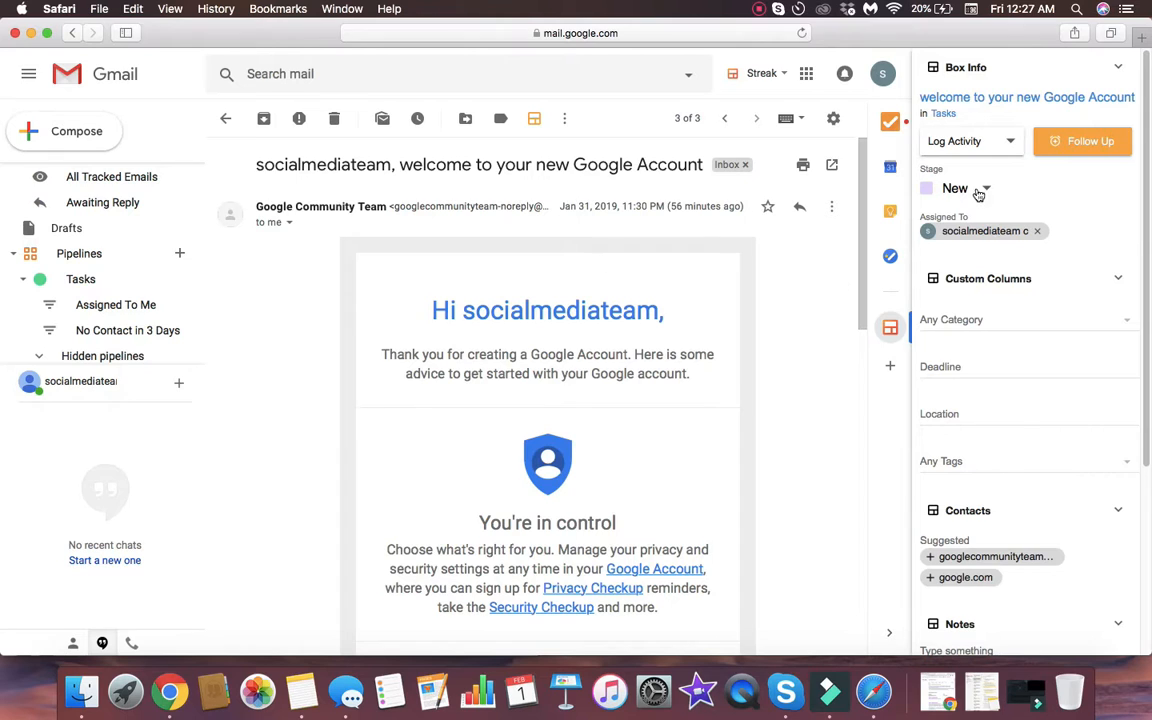
Examine the box's Log Activity options and the choices offered for its Any Tags column.
{"action": "left_click", "coordinate": [991, 143]}
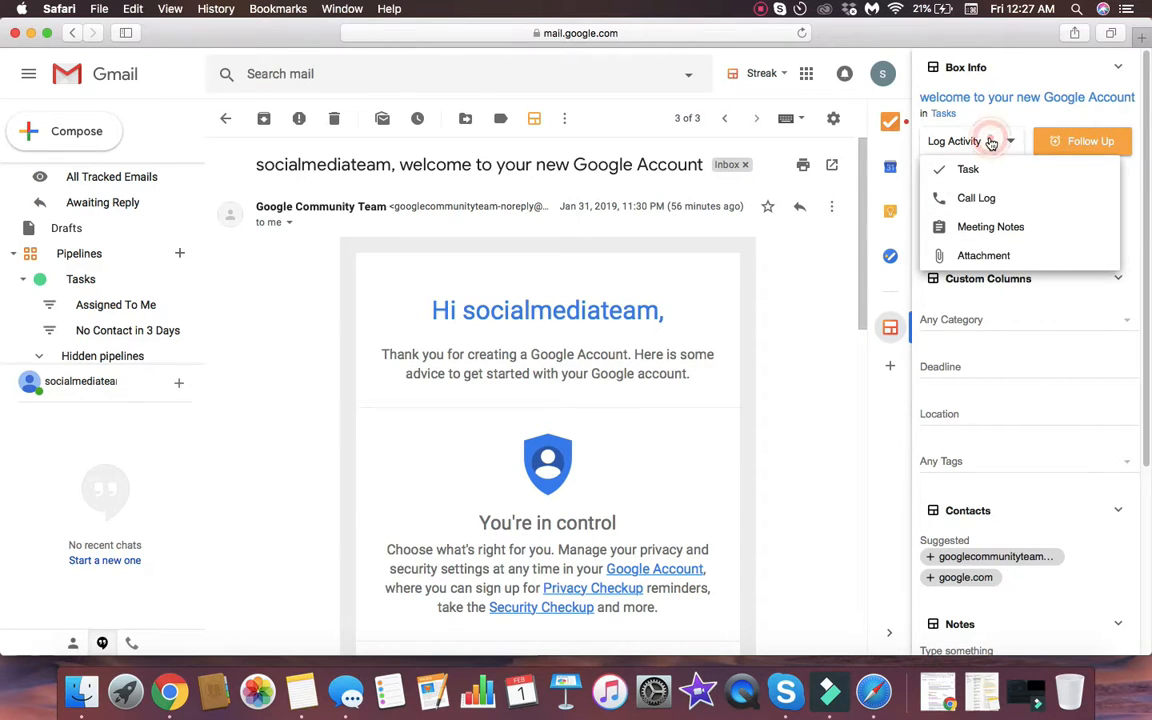
{"action": "left_click", "coordinate": [999, 143]}
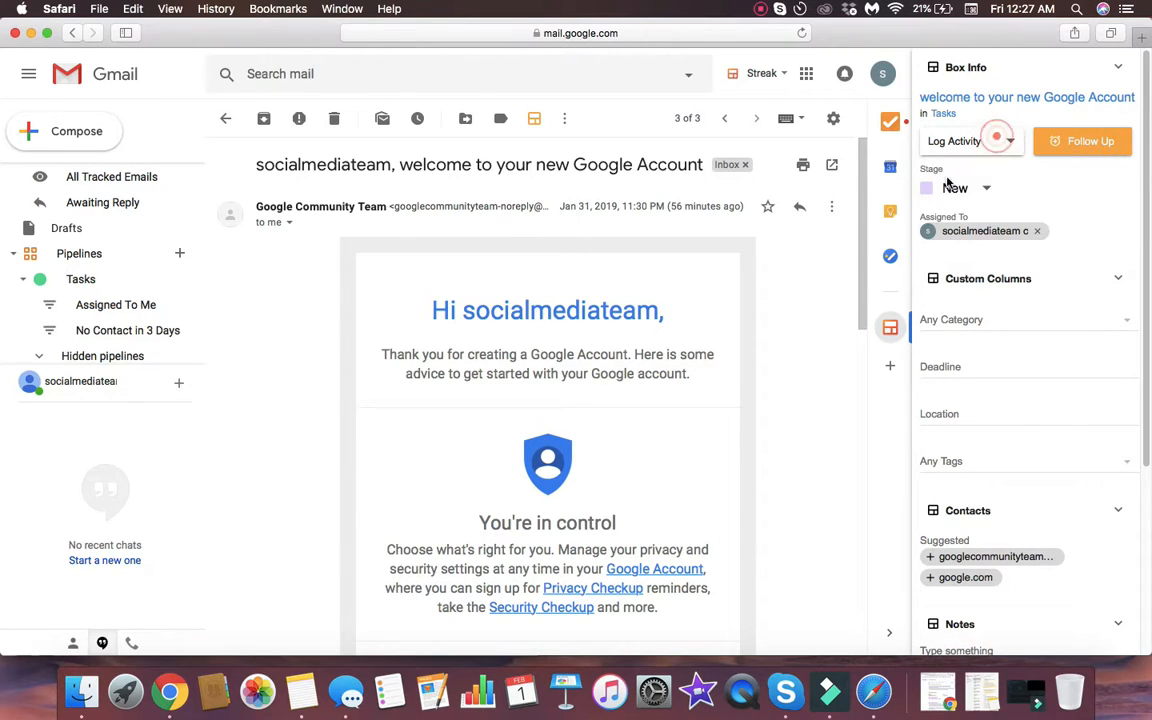
{"action": "scroll", "coordinate": [1026, 463], "scroll_direction": "down", "scroll_amount": 1}
{"action": "left_click", "coordinate": [1026, 444]}
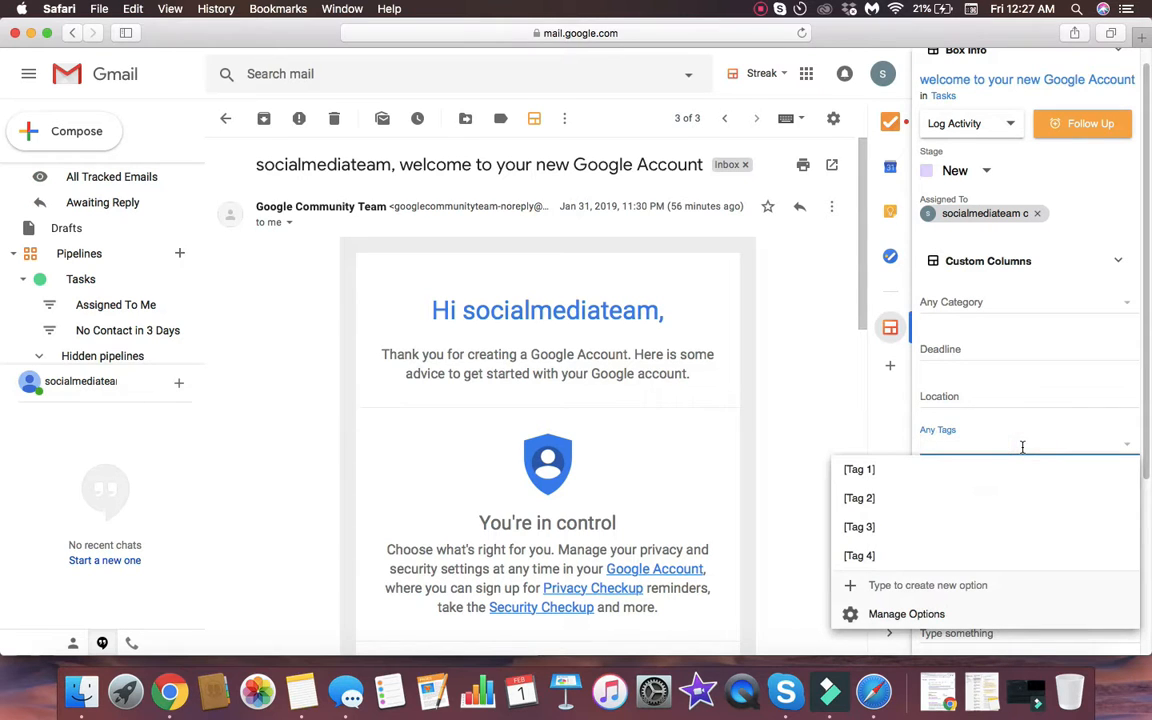
{"action": "left_click", "coordinate": [1005, 400]}
{"action": "scroll", "coordinate": [999, 400], "scroll_direction": "down", "scroll_amount": 1}
{"action": "scroll", "coordinate": [1010, 395], "scroll_direction": "down", "scroll_amount": 4}
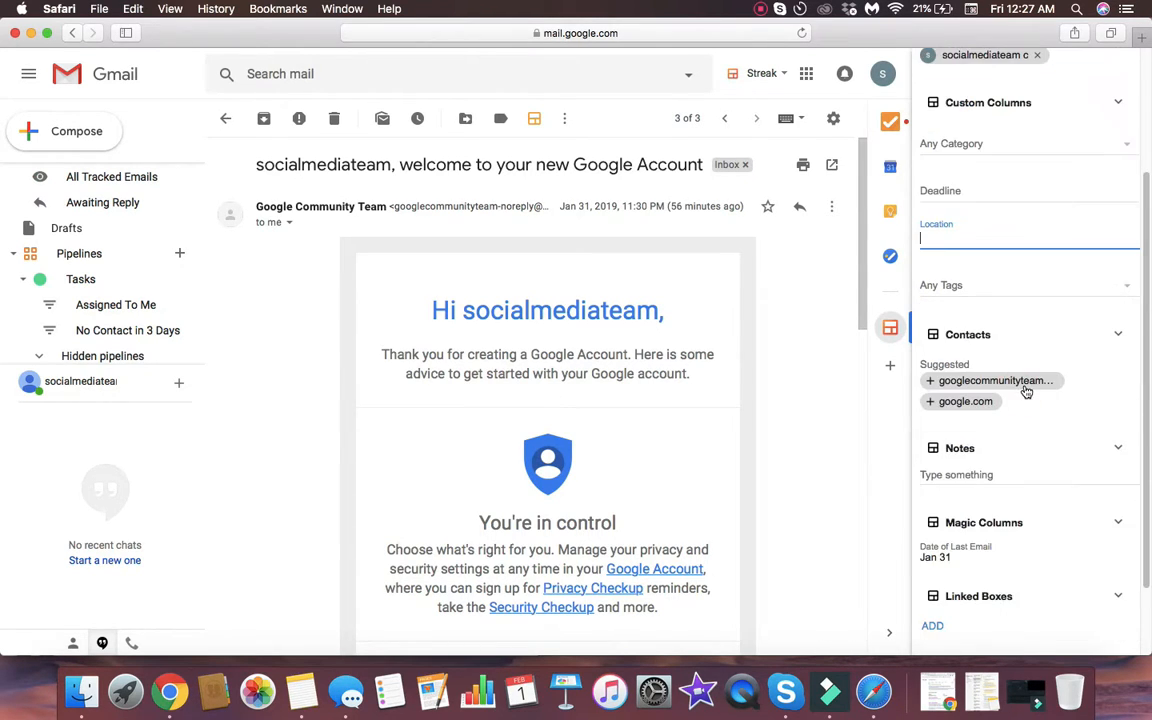
Collapse and re-expand the Magic Columns and Email Filters sections of the box details.
{"action": "scroll", "coordinate": [1036, 393], "scroll_direction": "down", "scroll_amount": 1}
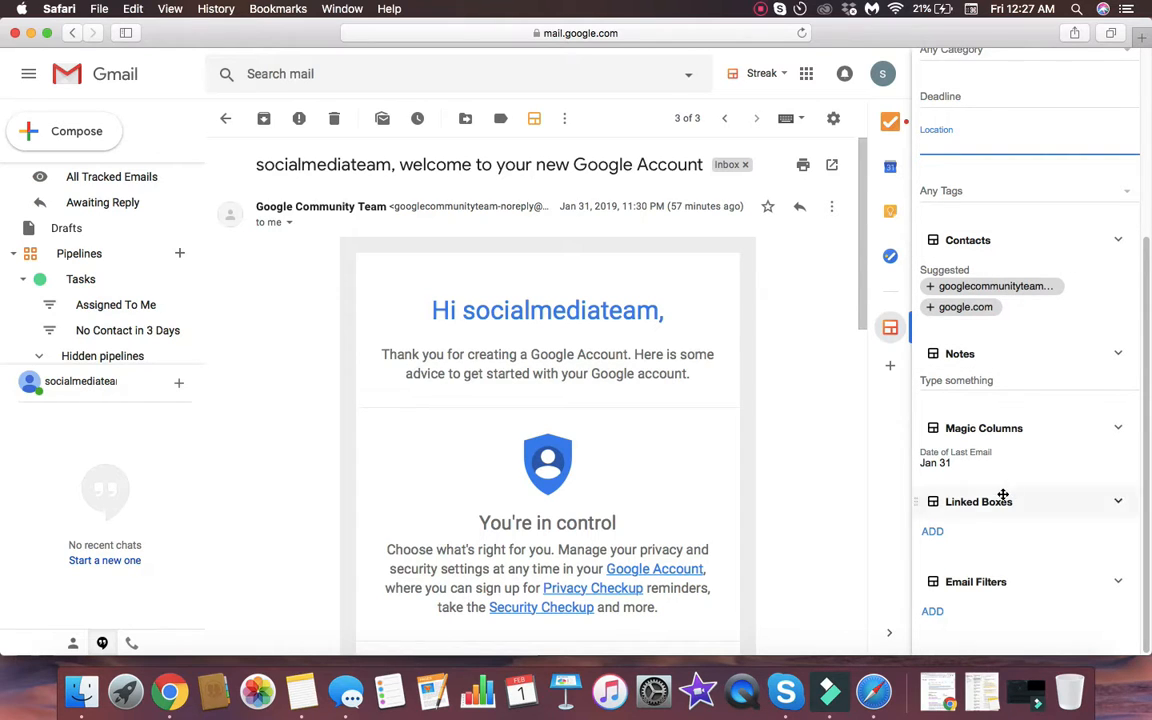
{"action": "left_click", "coordinate": [1120, 428]}
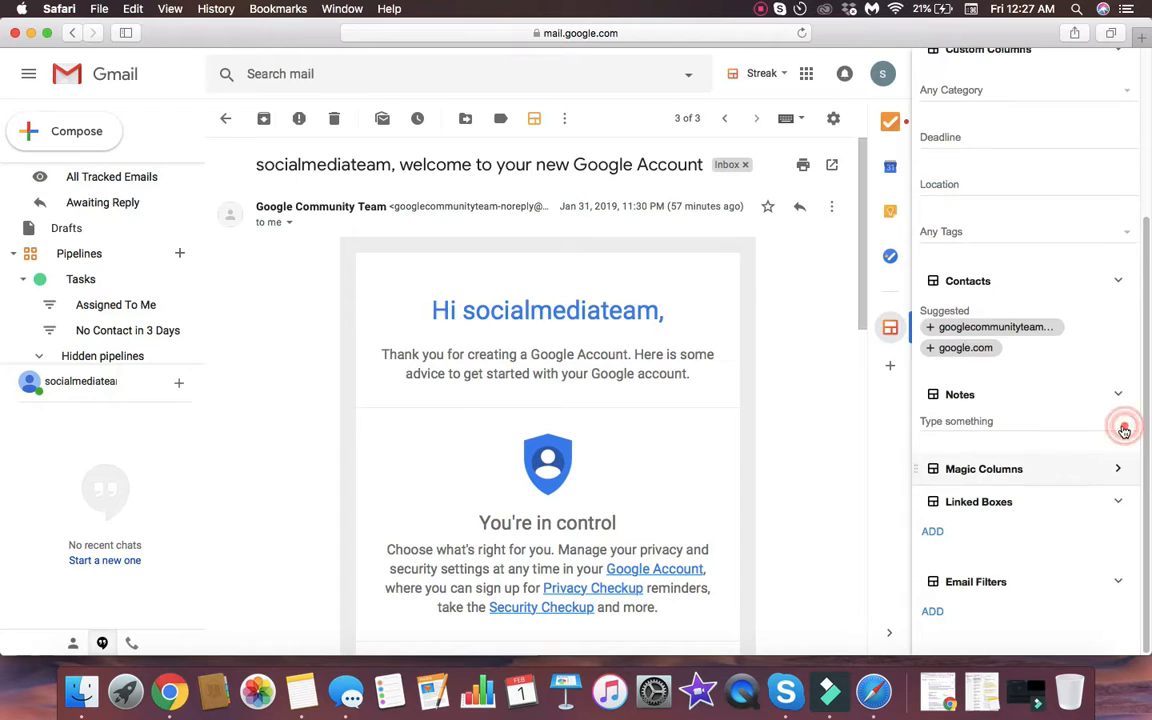
{"action": "left_click", "coordinate": [1119, 469]}
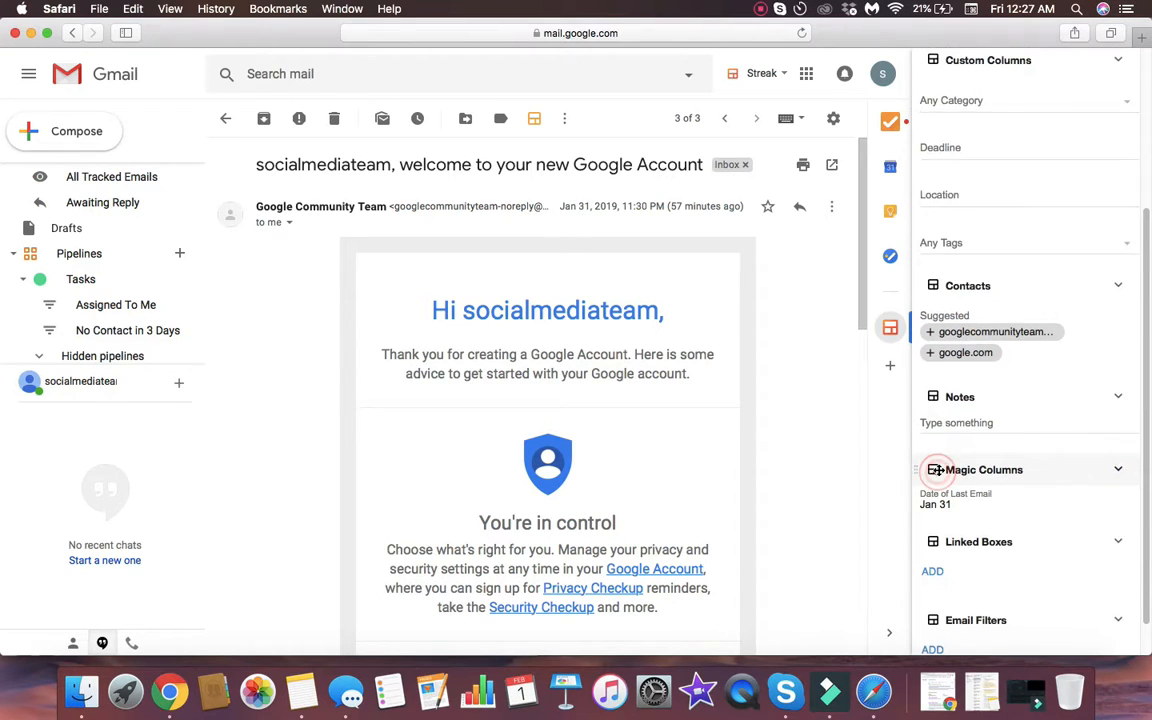
{"action": "scroll", "coordinate": [1087, 486], "scroll_direction": "down", "scroll_amount": 1}
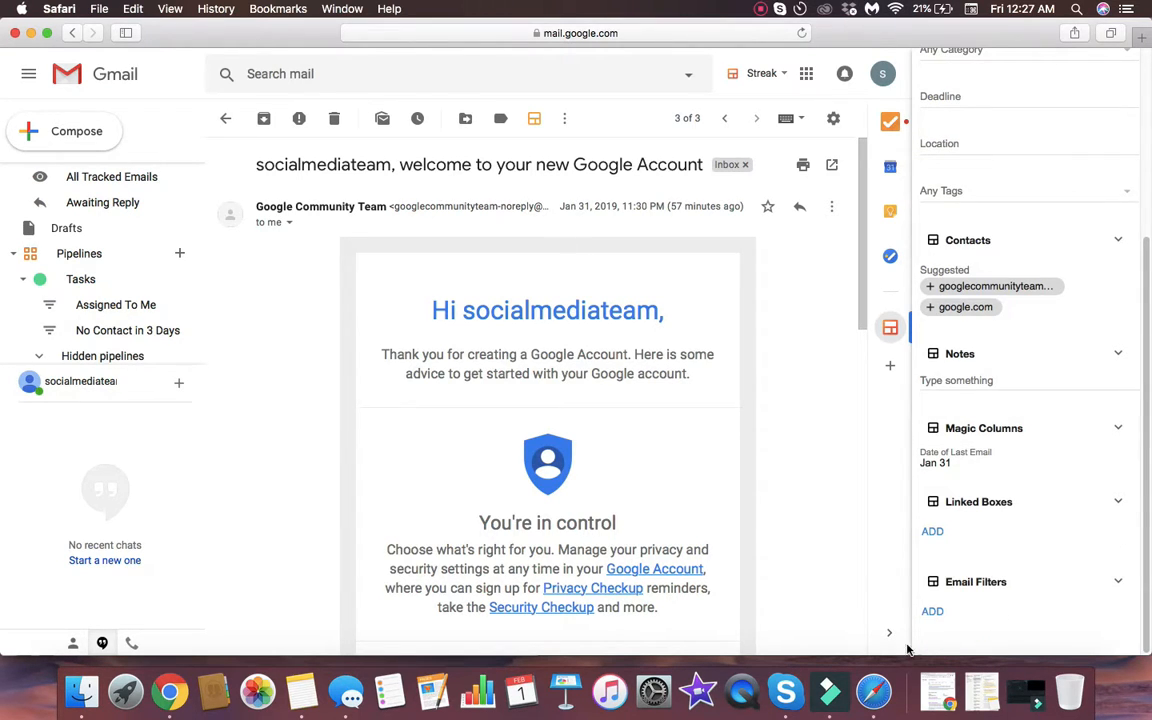
{"action": "left_click", "coordinate": [1008, 585]}
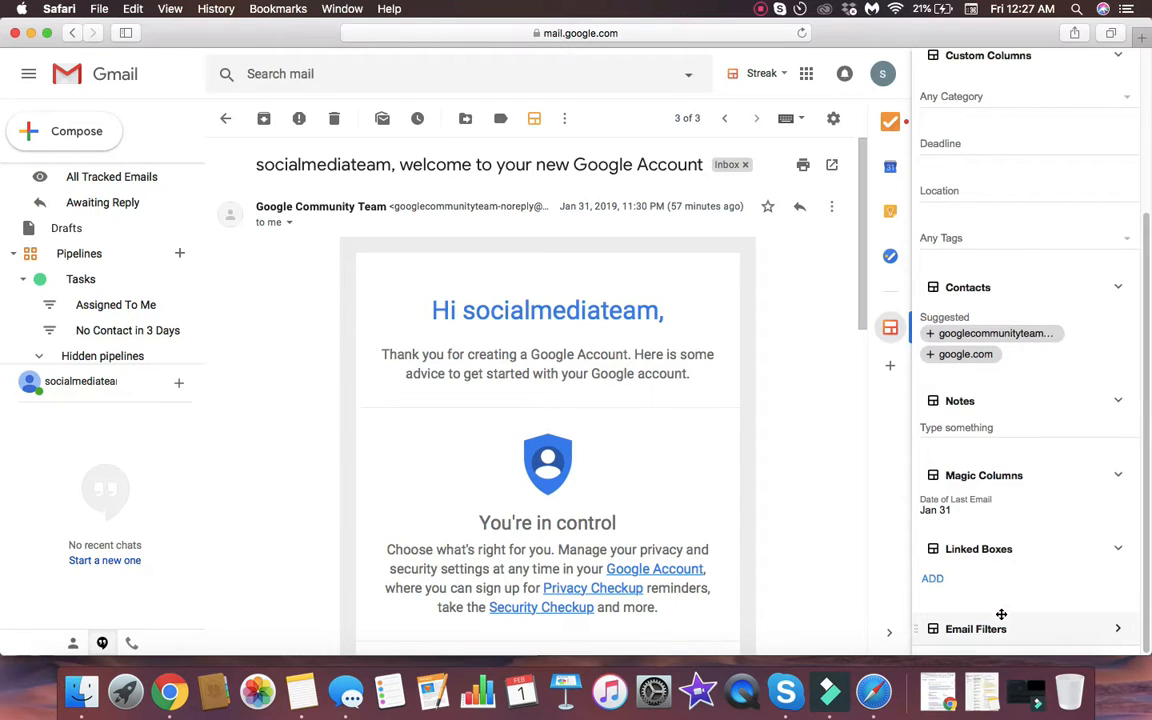
{"action": "left_click", "coordinate": [1117, 628]}
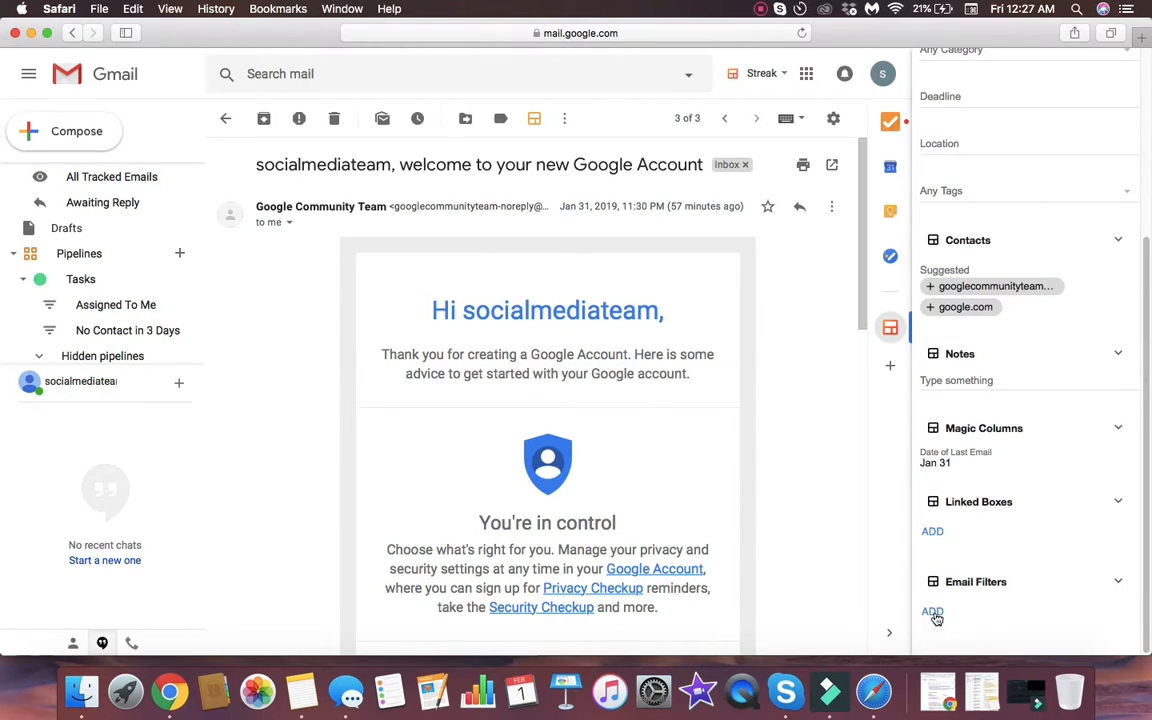
Examine the options for filtering emails into the box by specific email address or by domain.
{"action": "left_click", "coordinate": [933, 613]}
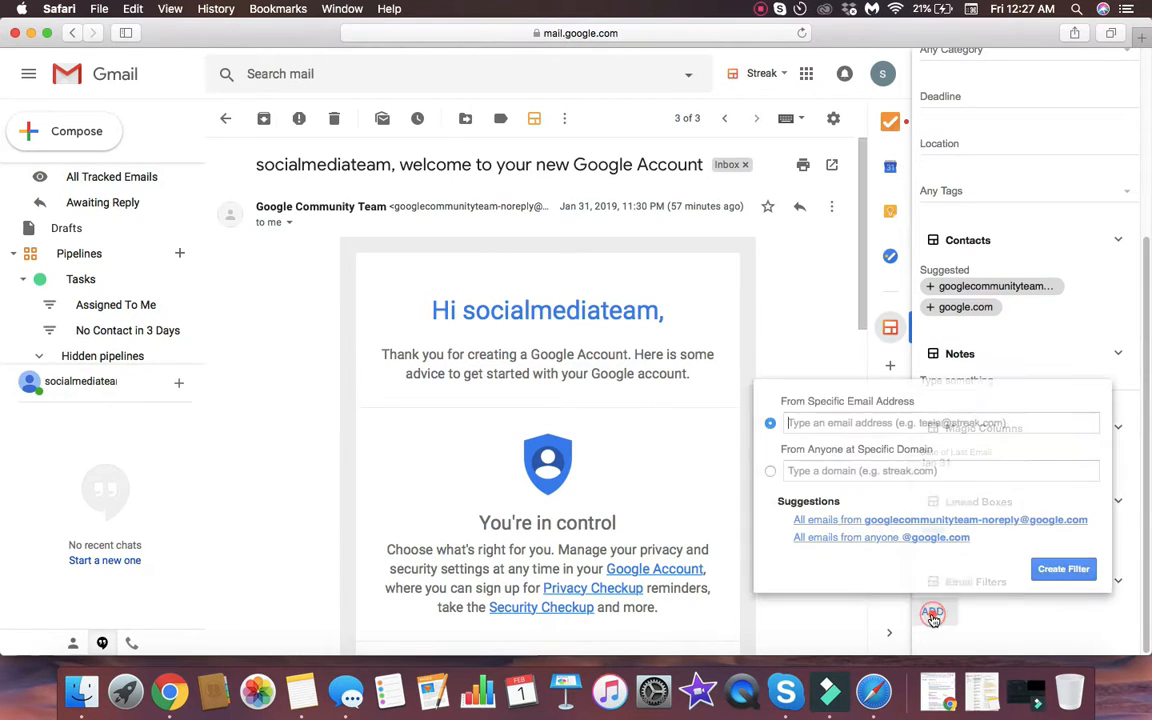
{"action": "left_click", "coordinate": [876, 423]}
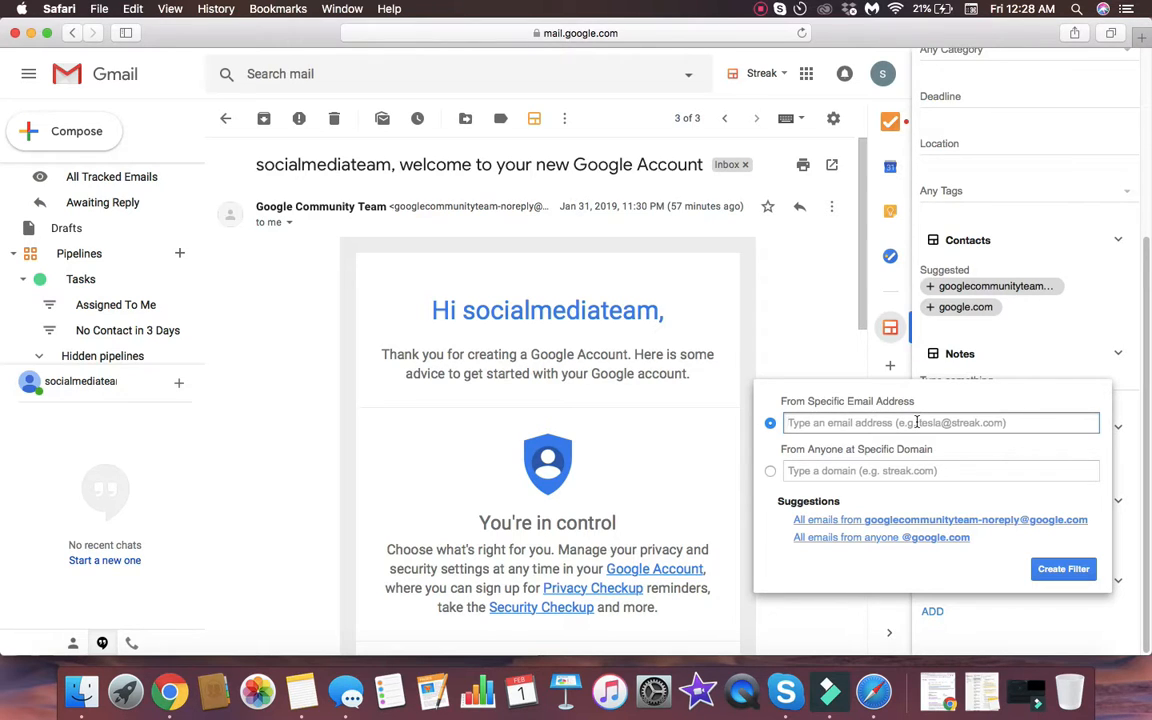
{"action": "left_click", "coordinate": [815, 470]}
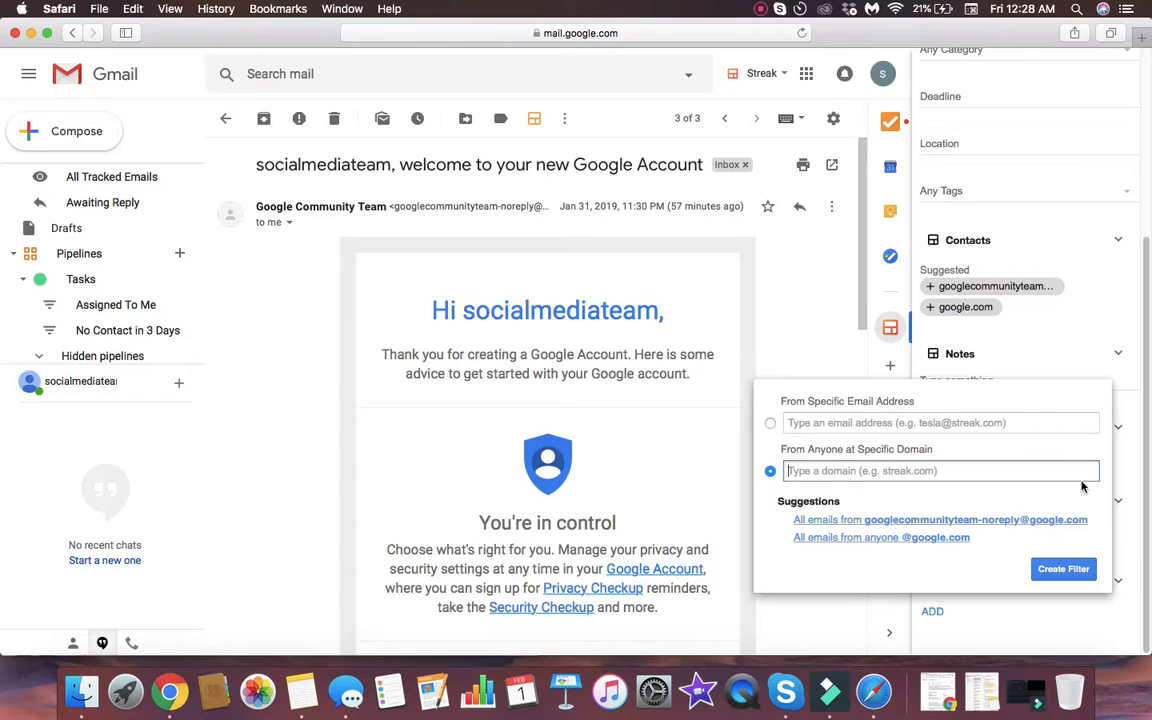
{"action": "left_click", "coordinate": [1106, 314]}
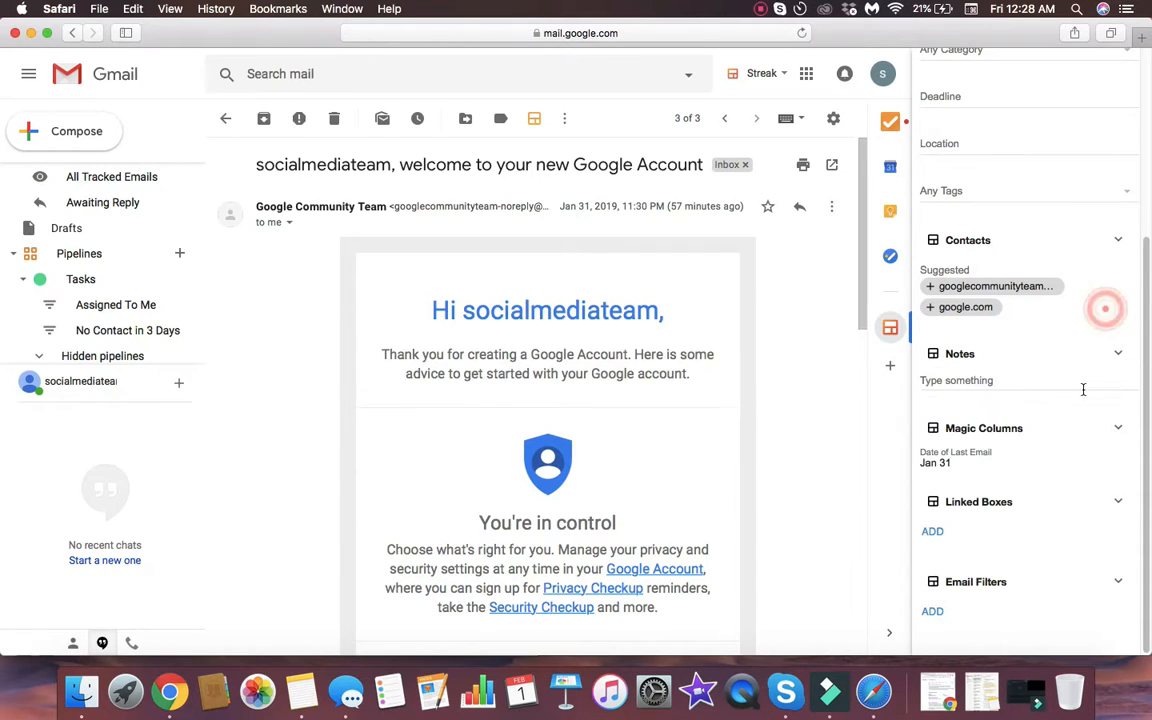
{"action": "scroll", "coordinate": [1068, 461], "scroll_direction": "up", "scroll_amount": 5}
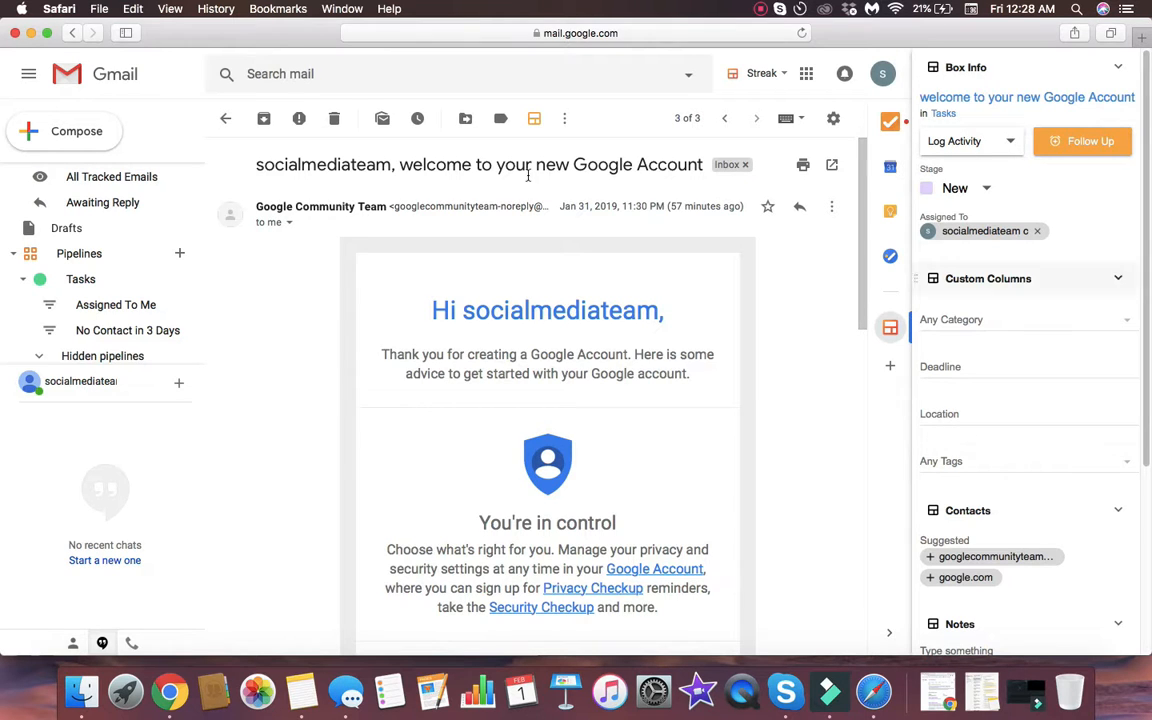
{"action": "left_click", "coordinate": [293, 318]}
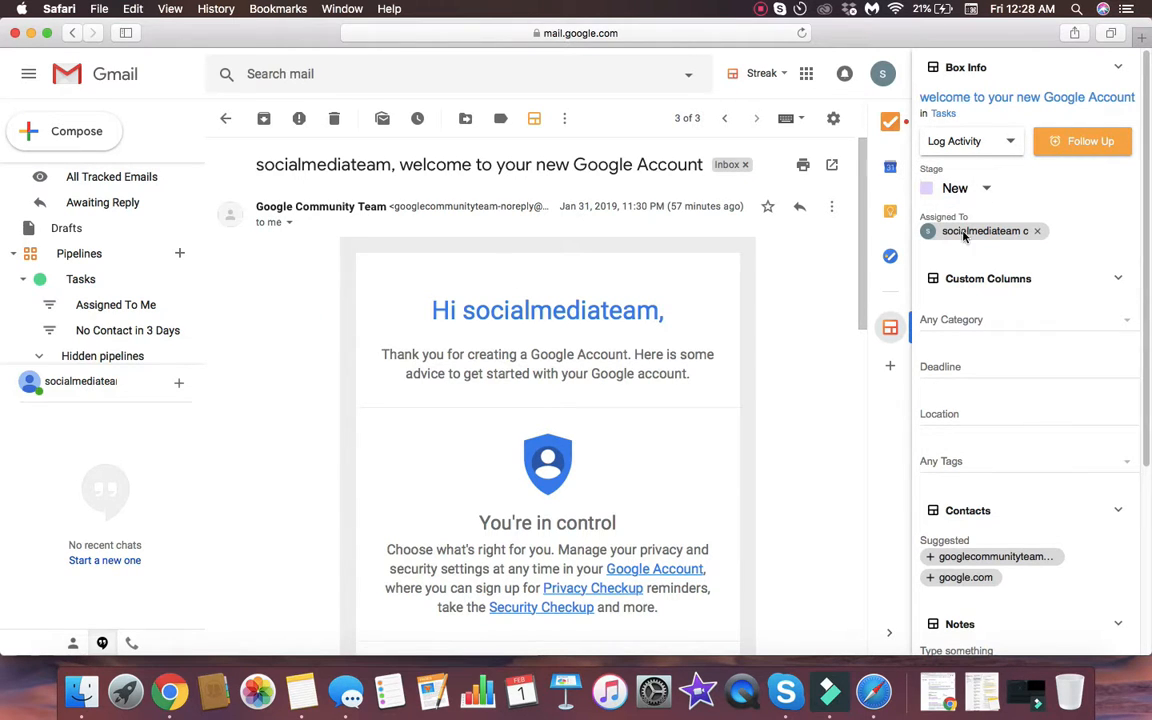
{"action": "scroll", "coordinate": [1016, 330], "scroll_direction": "down", "scroll_amount": 5}
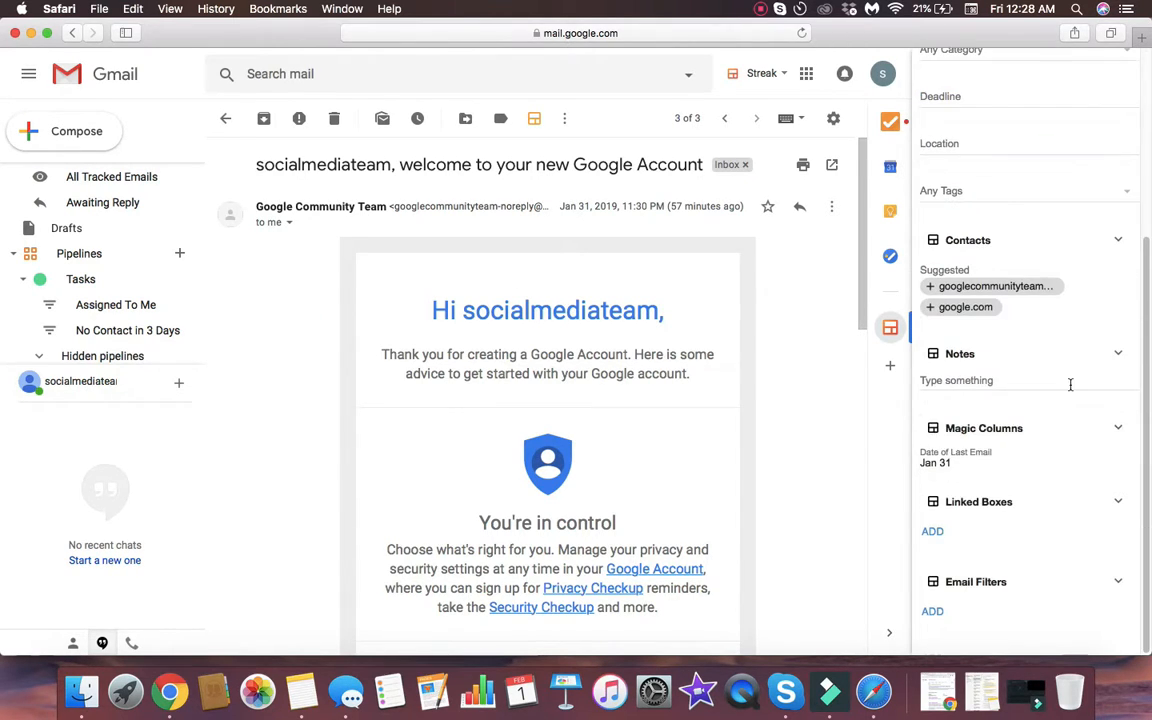
Create another custom follow-up reminder for the box, due 02/01/19 at 12:29am.
{"action": "scroll", "coordinate": [1070, 385], "scroll_direction": "up", "scroll_amount": 5}
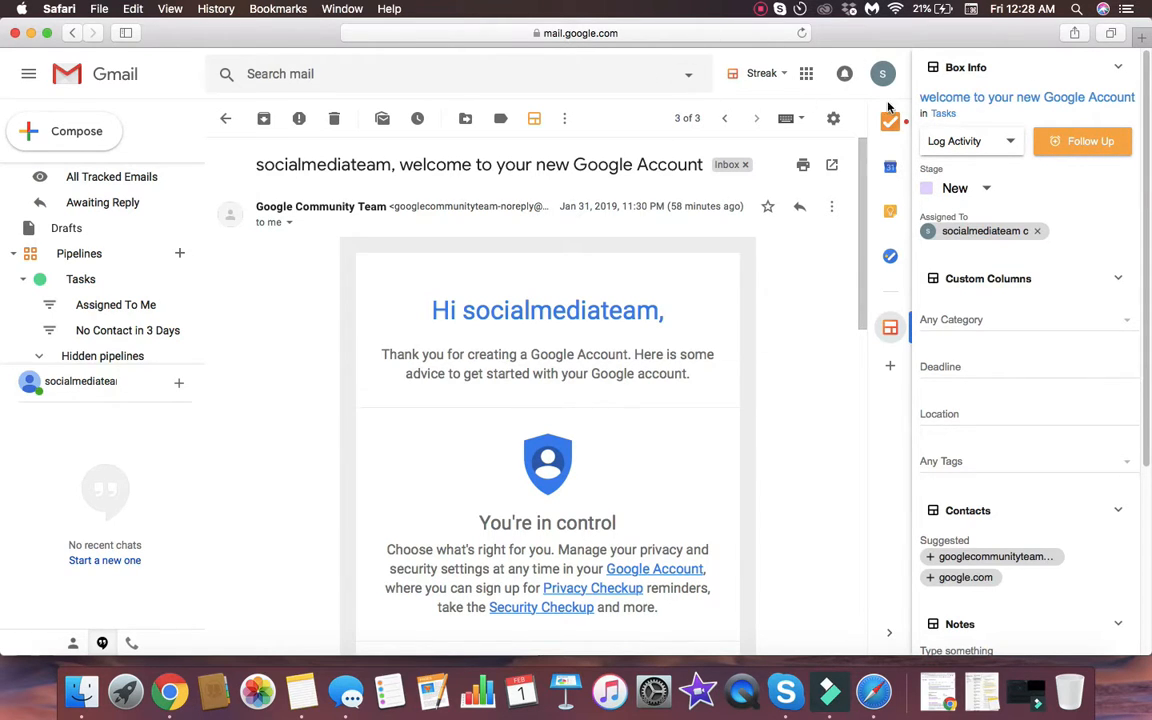
{"action": "left_click", "coordinate": [1082, 141]}
{"action": "left_click", "coordinate": [988, 317]}
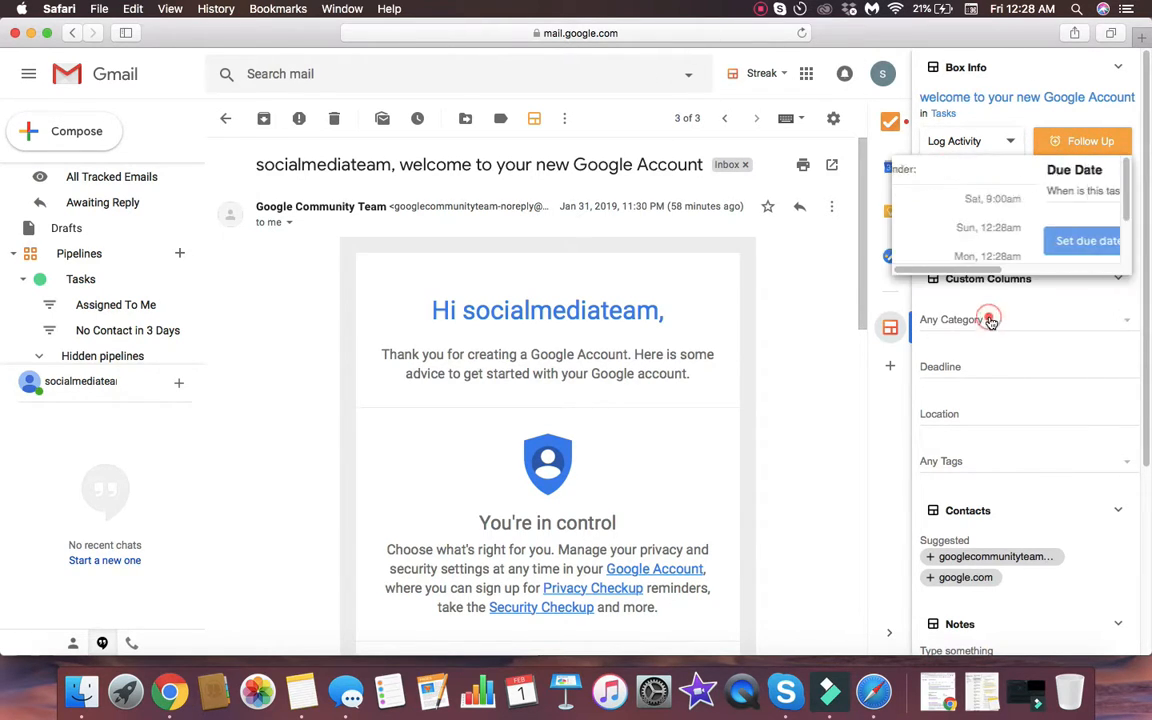
{"action": "left_click", "coordinate": [1105, 190]}
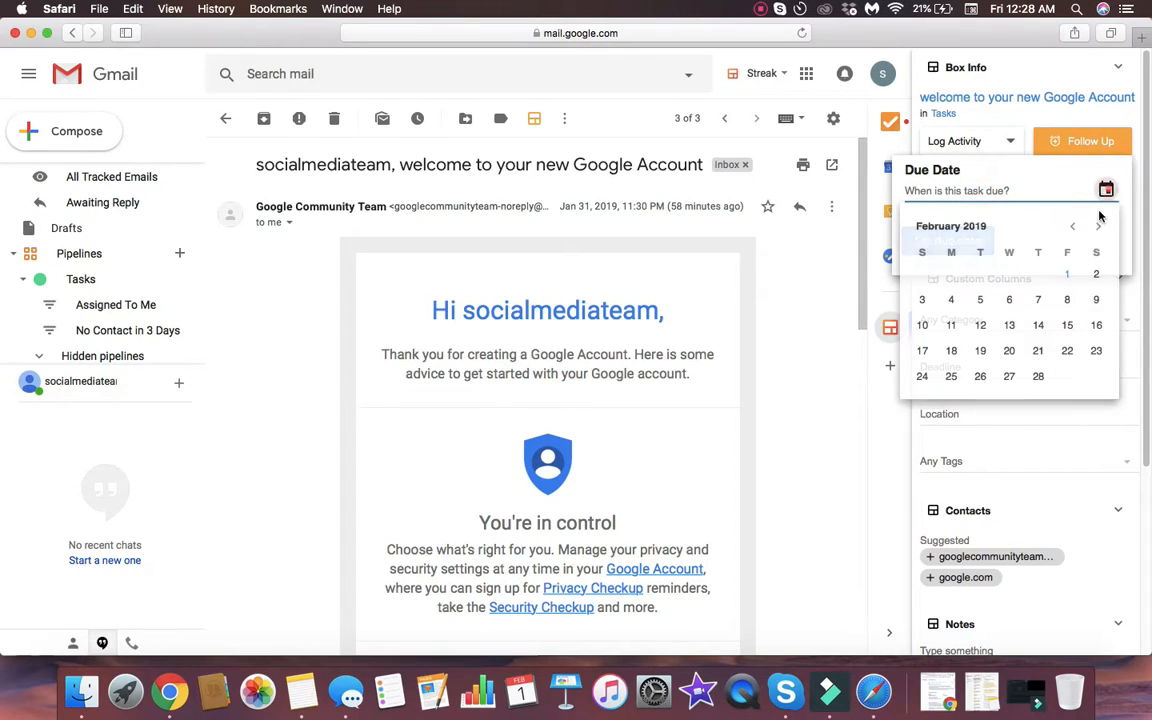
{"action": "left_click", "coordinate": [1063, 277]}
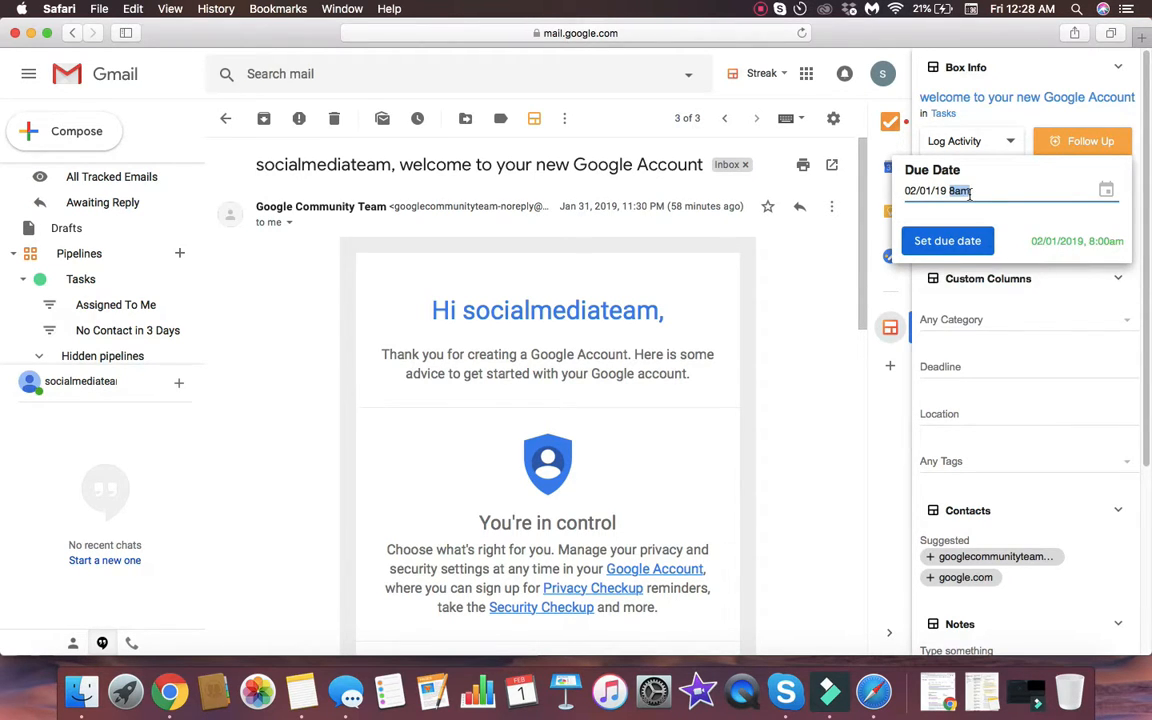
{"action": "type", "text": "12:"}
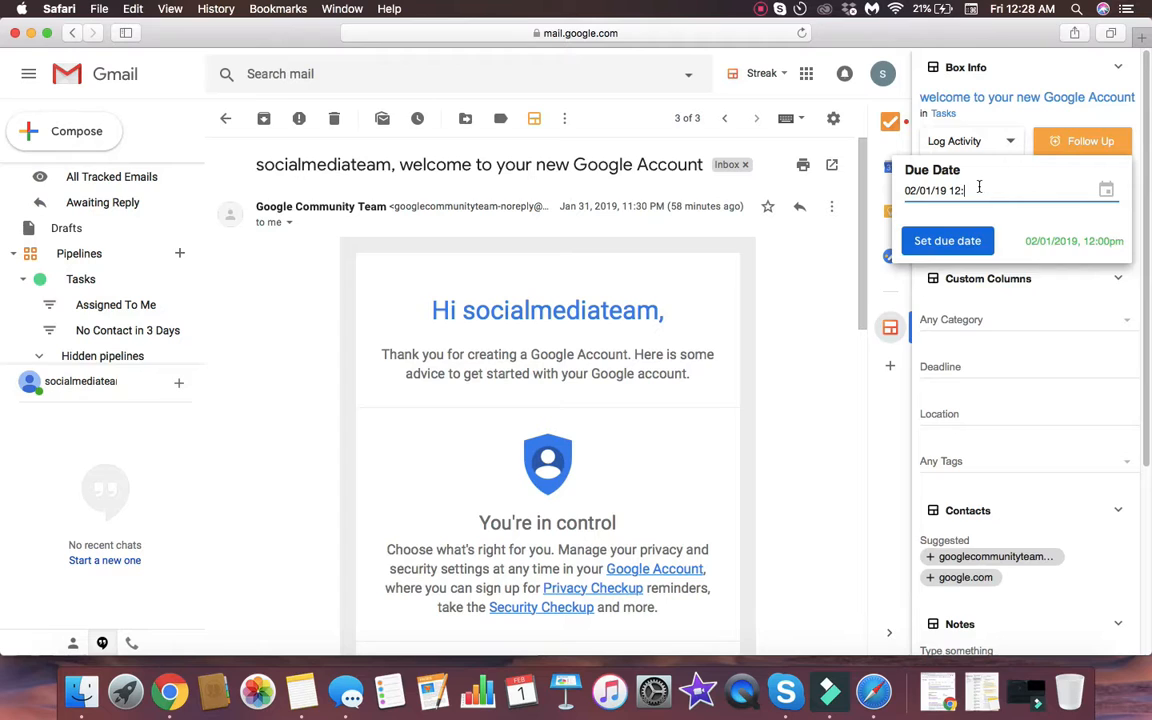
{"action": "type", "text": "29am"}
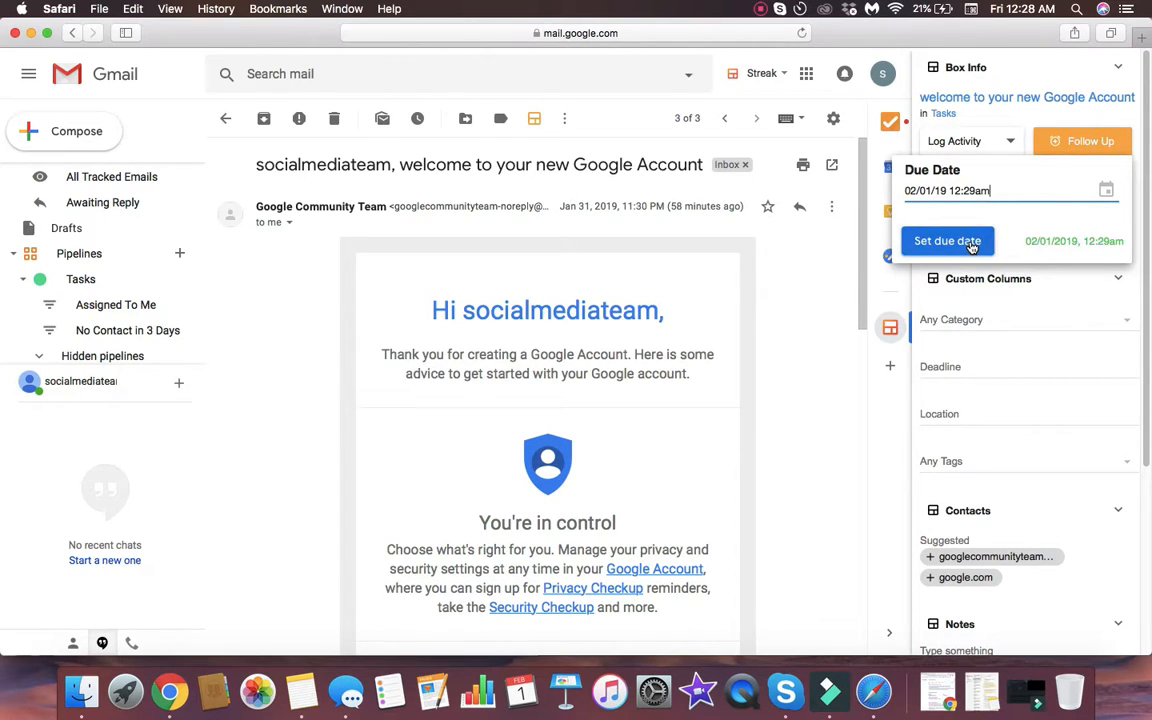
{"action": "left_click", "coordinate": [947, 242]}
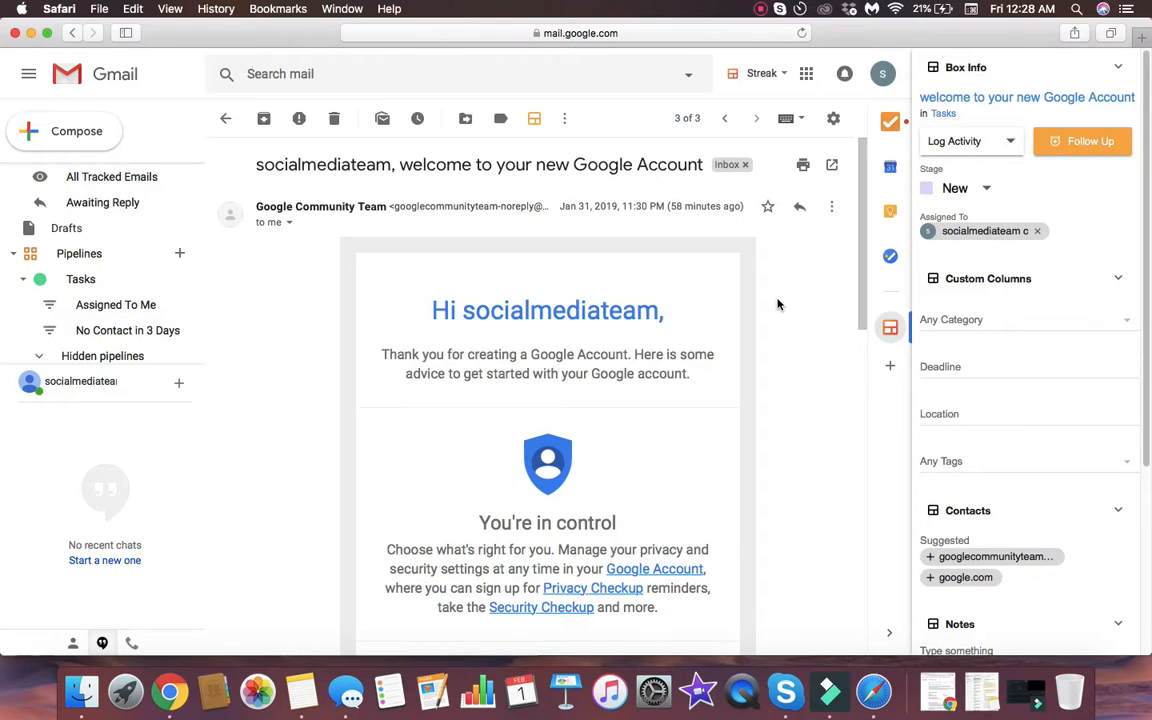
{"action": "left_click", "coordinate": [1022, 9]}
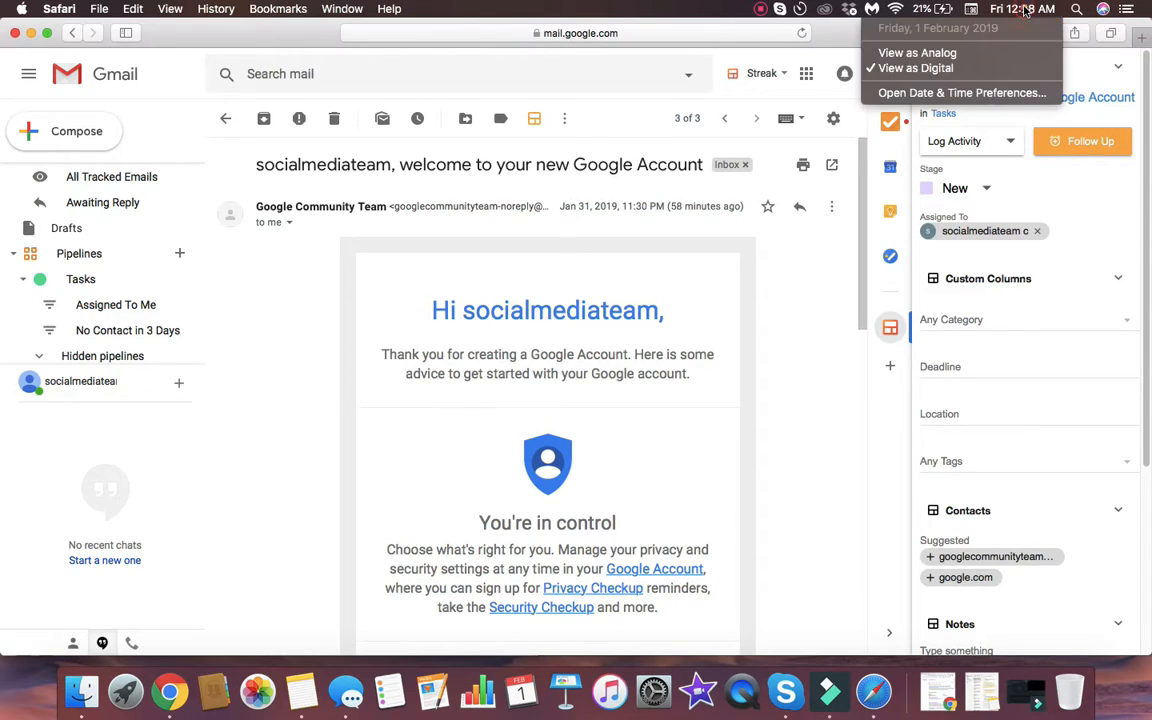
{"action": "left_click", "coordinate": [1025, 12]}
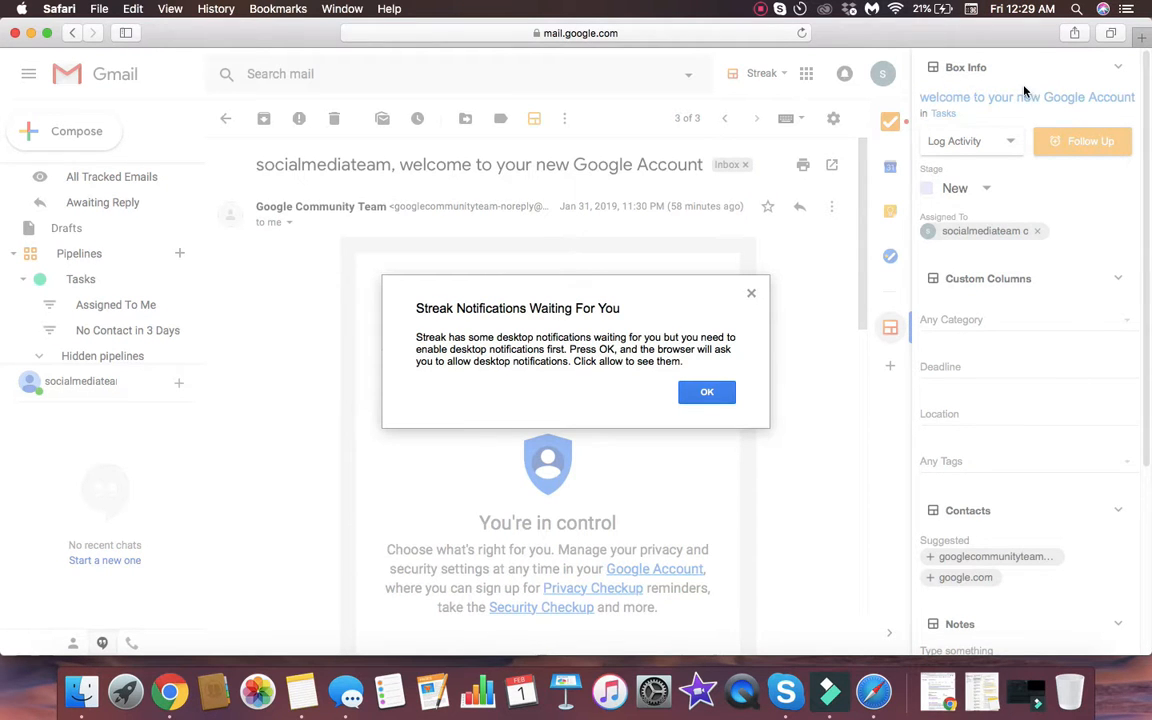
{"action": "left_click", "coordinate": [705, 393]}
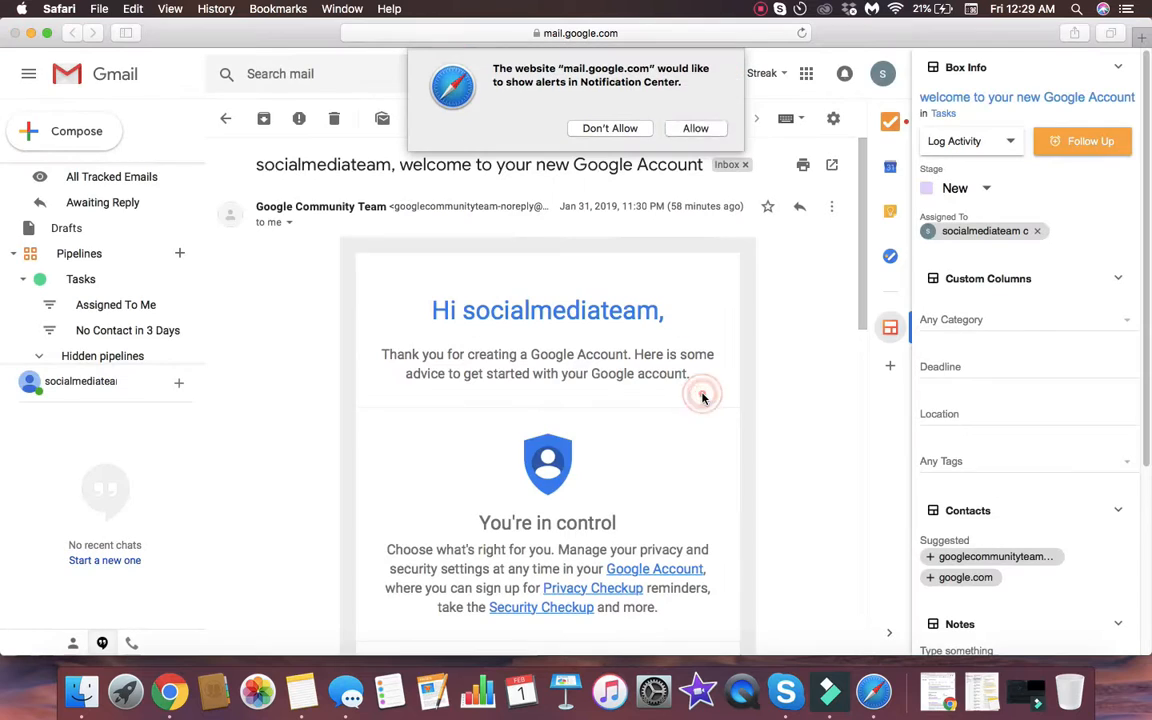
{"action": "left_click", "coordinate": [693, 130]}
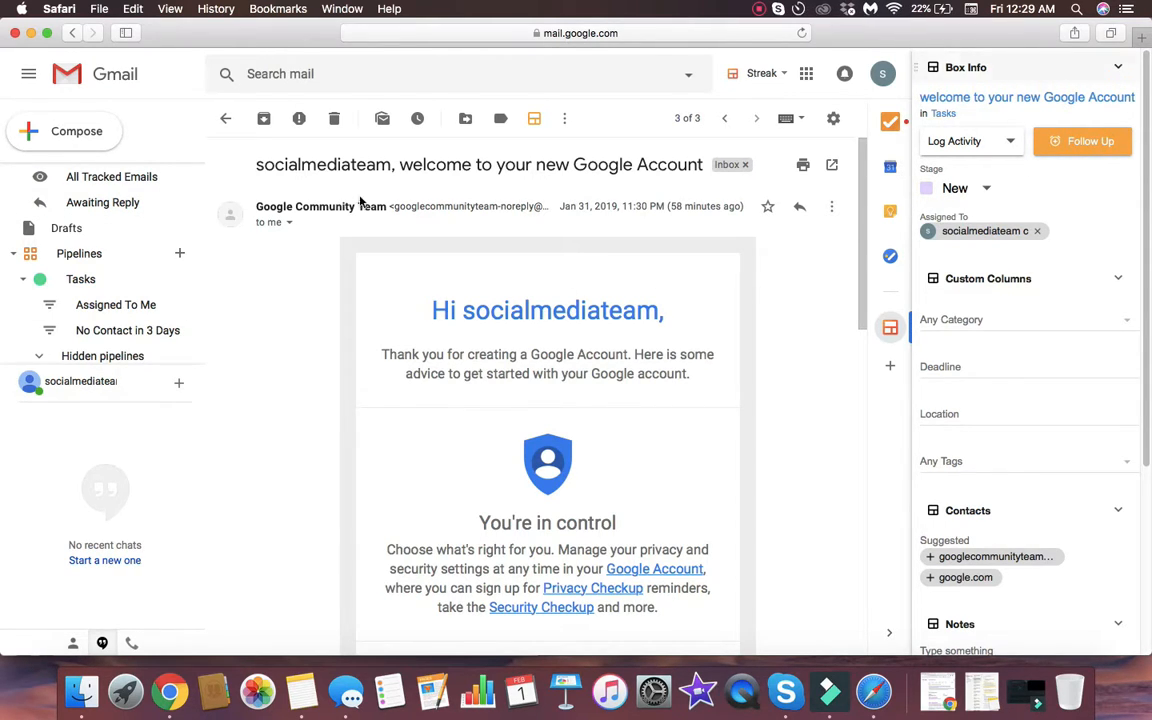
{"action": "scroll", "coordinate": [958, 458], "scroll_direction": "down", "scroll_amount": 5}
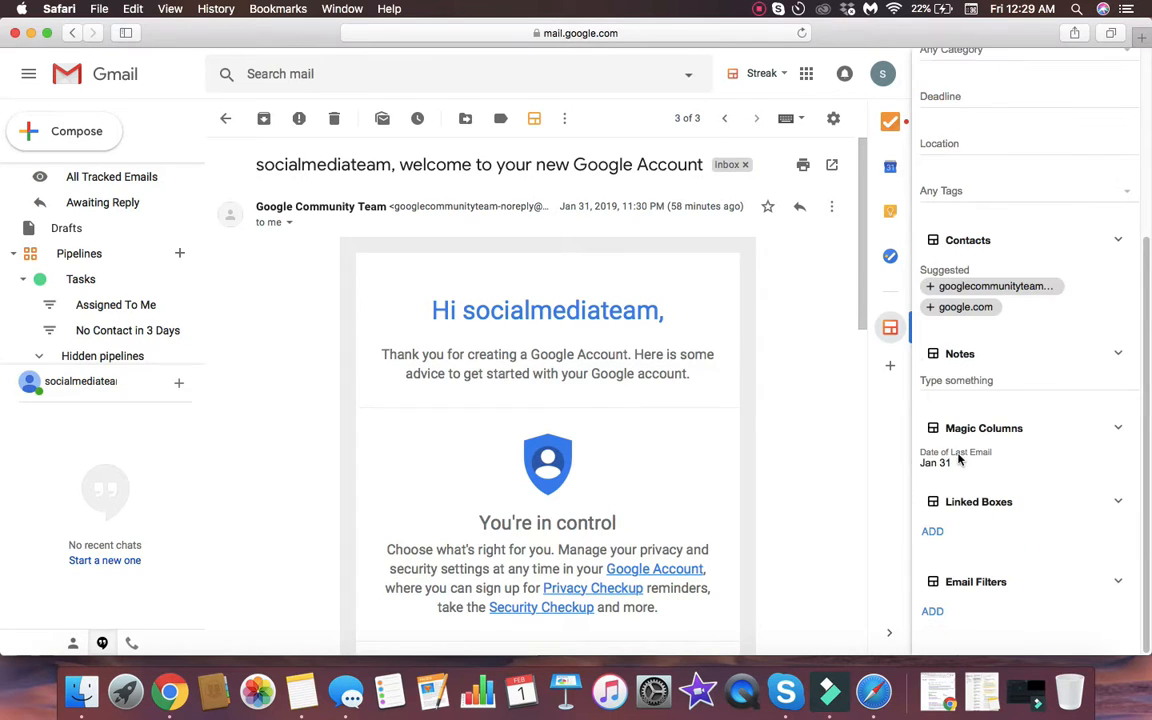
{"action": "scroll", "coordinate": [800, 445], "scroll_direction": "down", "scroll_amount": 10}
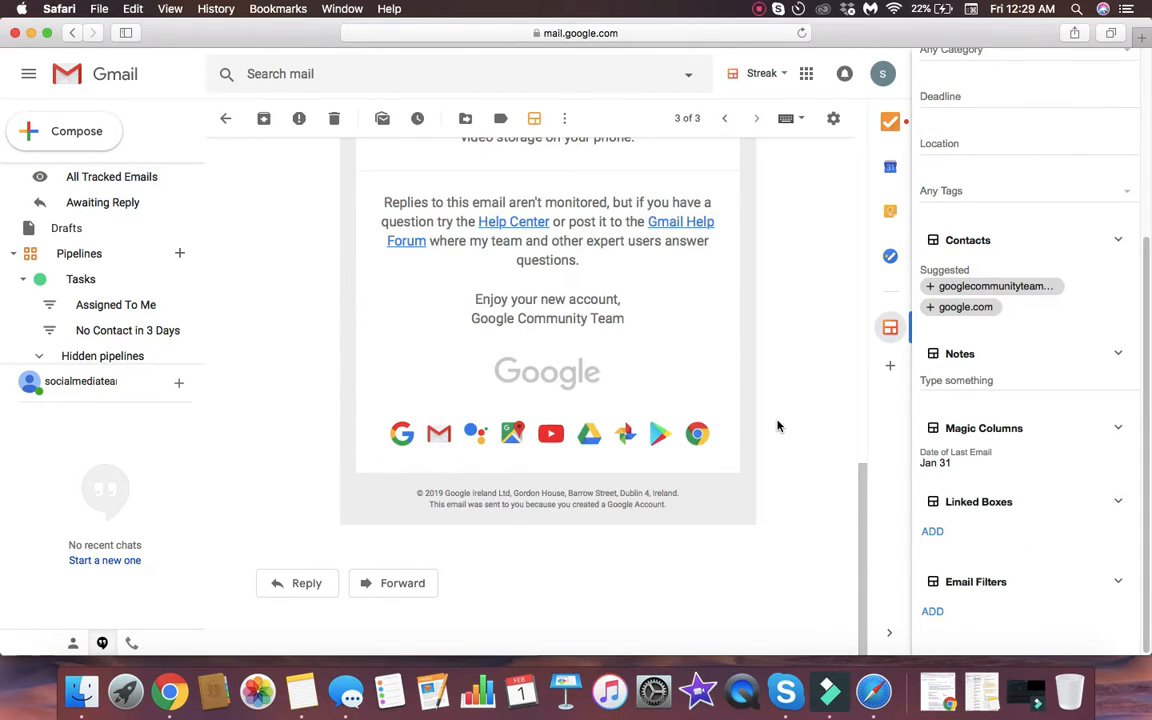
{"action": "scroll", "coordinate": [766, 219], "scroll_direction": "up", "scroll_amount": 10}
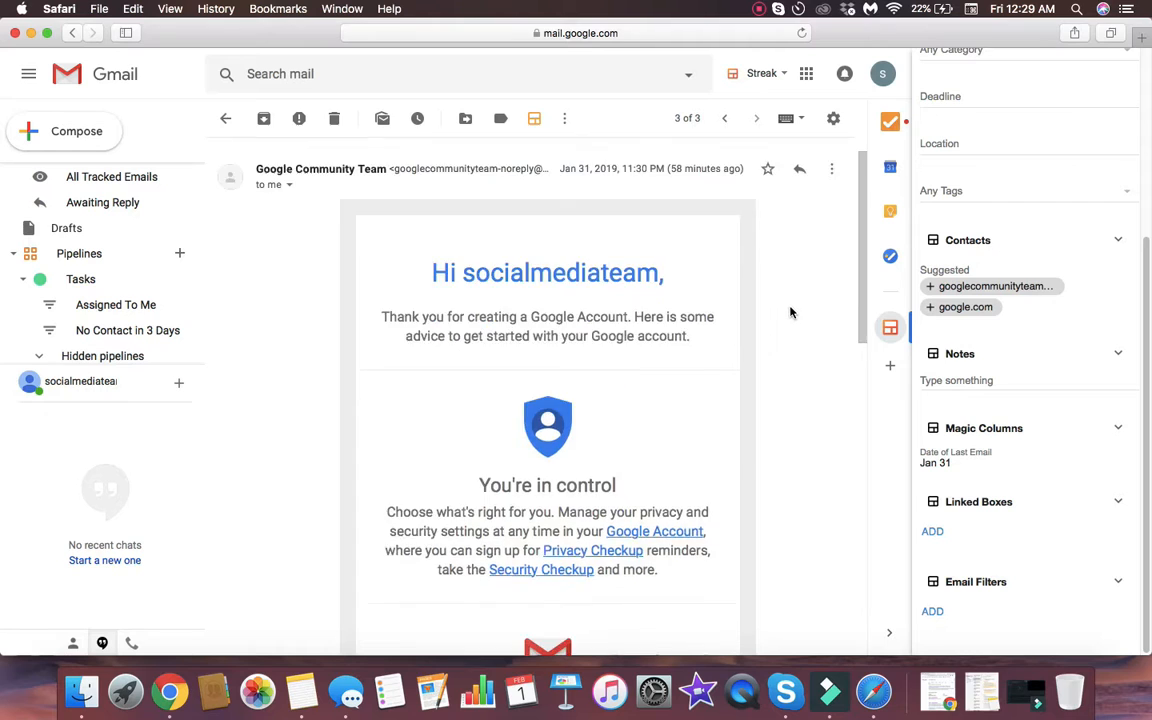
{"action": "scroll", "coordinate": [790, 280], "scroll_direction": "up", "scroll_amount": 2}
{"action": "scroll", "coordinate": [1030, 170], "scroll_direction": "up", "scroll_amount": 5}
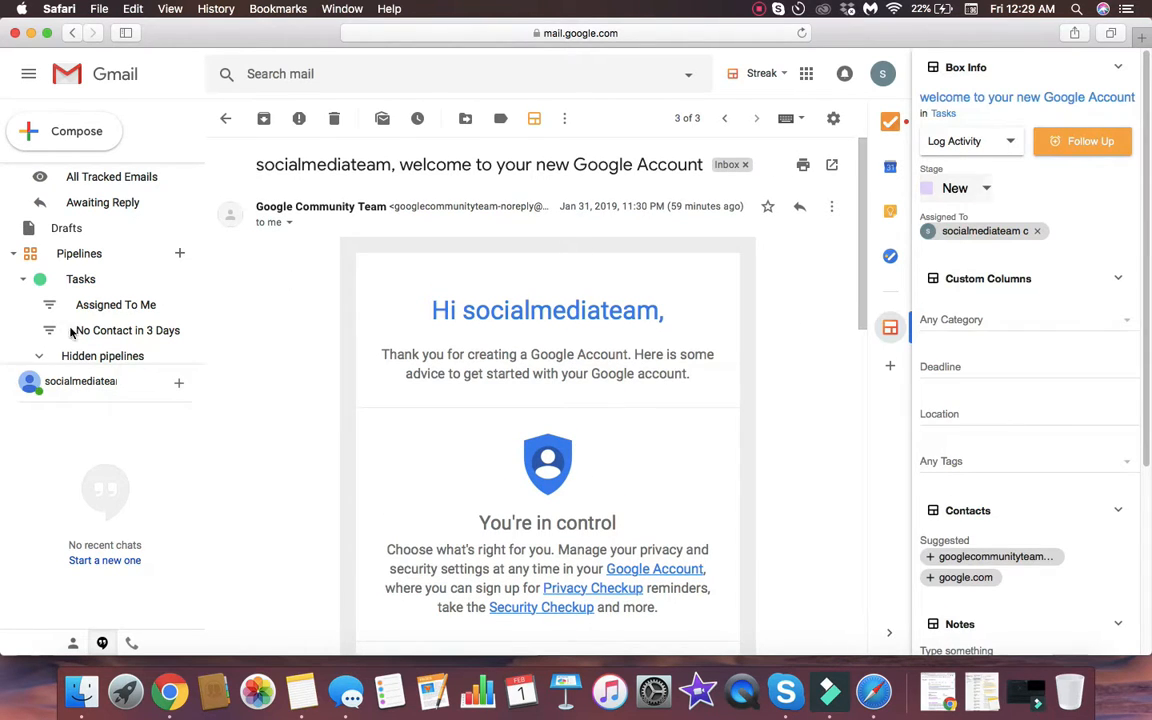
Return to the inbox message list and bring the Tasks pipeline entries into view.
{"action": "scroll", "coordinate": [70, 230], "scroll_direction": "up", "scroll_amount": 4}
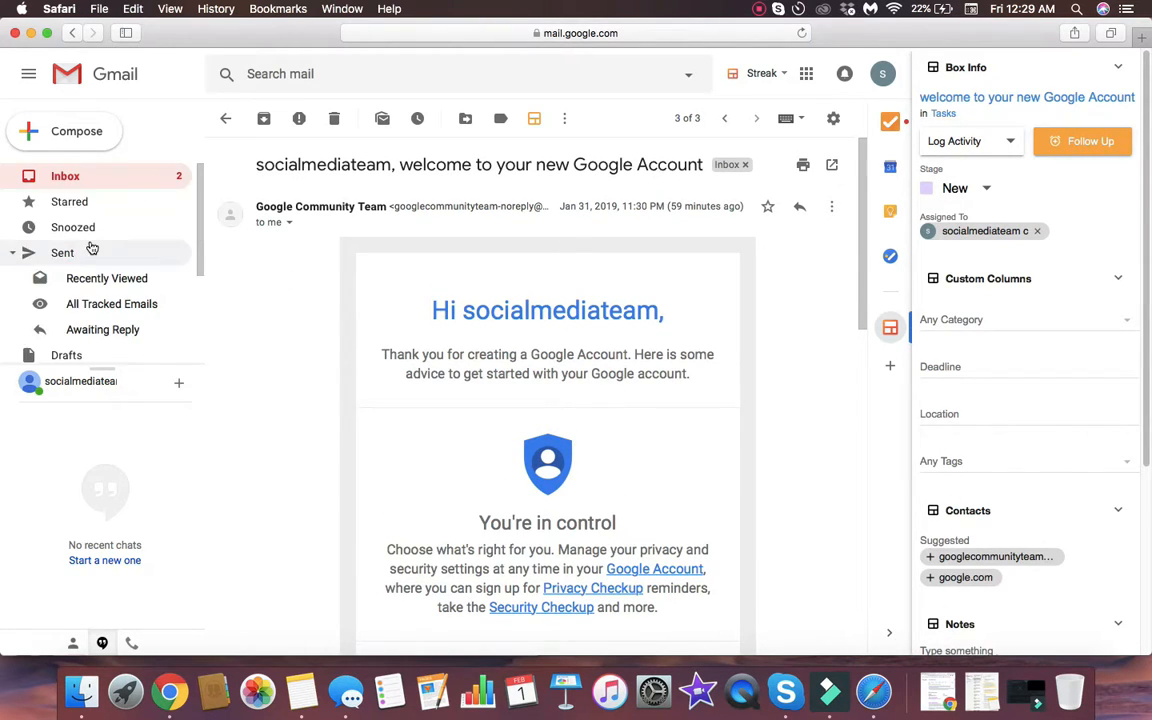
{"action": "left_click", "coordinate": [58, 181]}
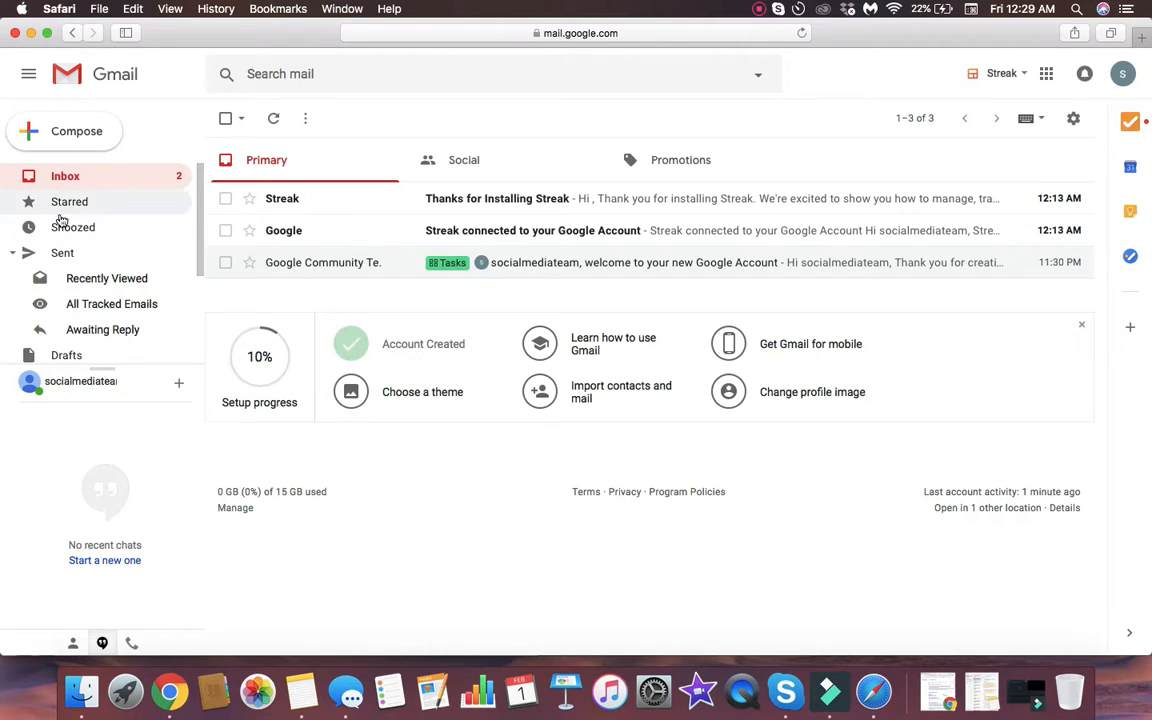
{"action": "scroll", "coordinate": [60, 218], "scroll_direction": "down", "scroll_amount": 4}
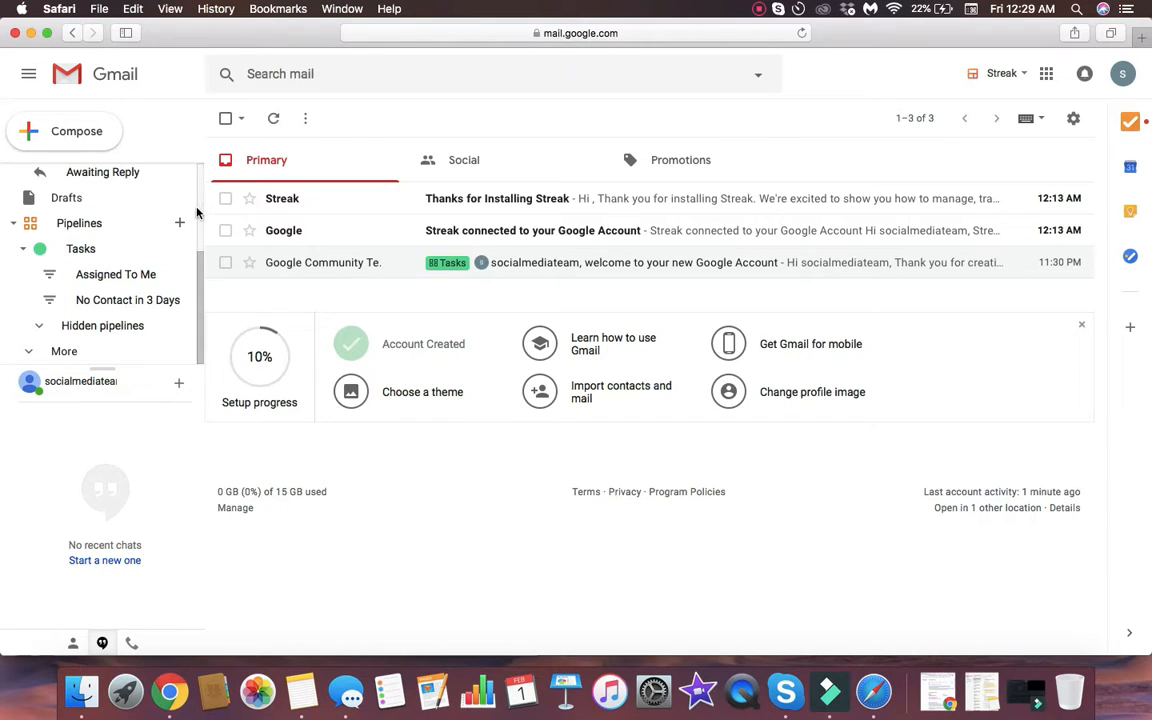
Open the Tasks pipeline and expand its New stage group to list the box inside.
{"action": "left_click", "coordinate": [98, 251]}
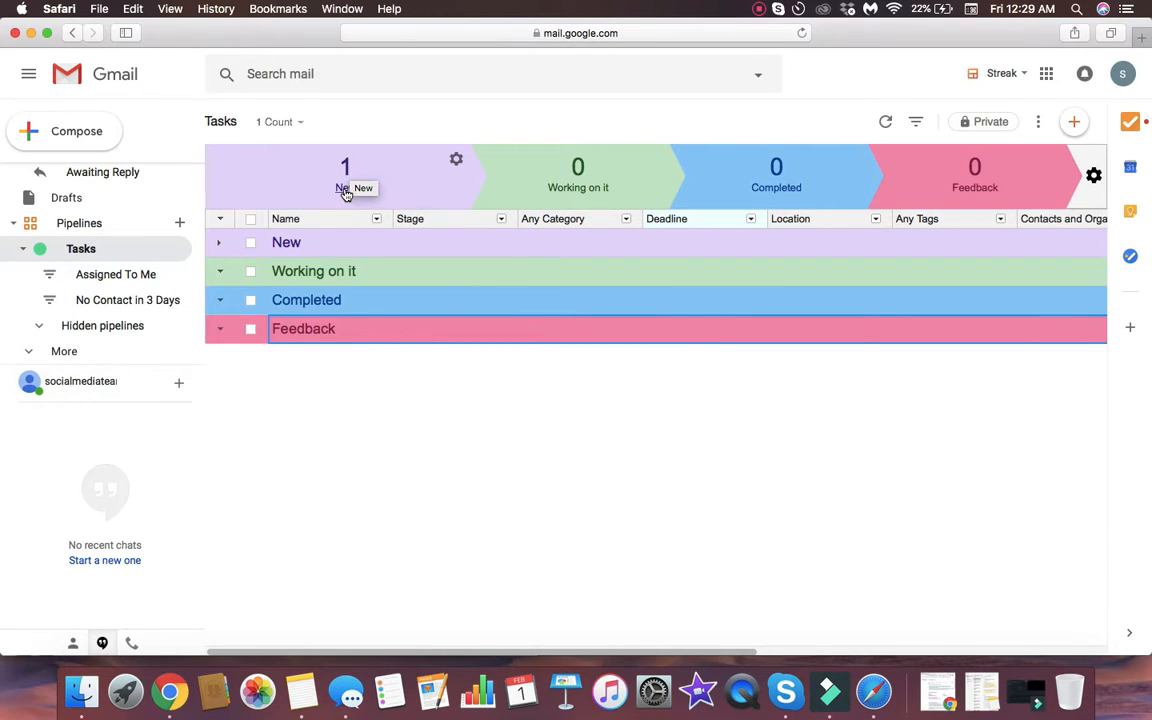
{"action": "left_click", "coordinate": [342, 190]}
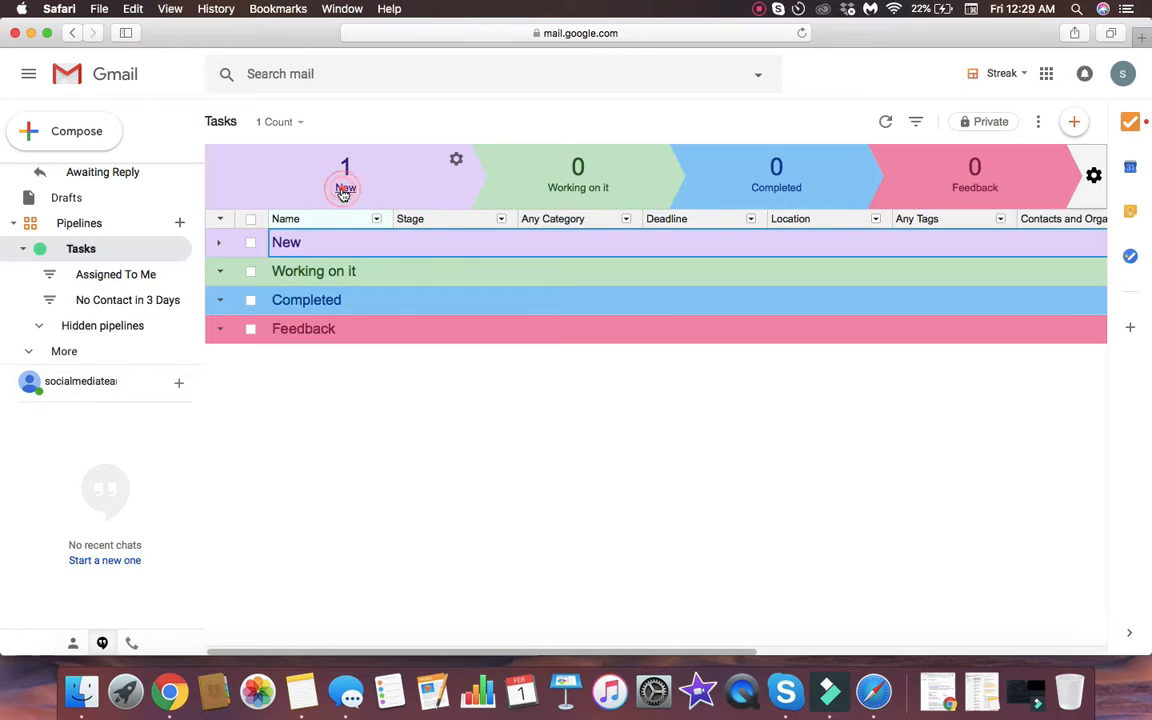
{"action": "left_click", "coordinate": [314, 245]}
{"action": "left_click", "coordinate": [314, 245]}
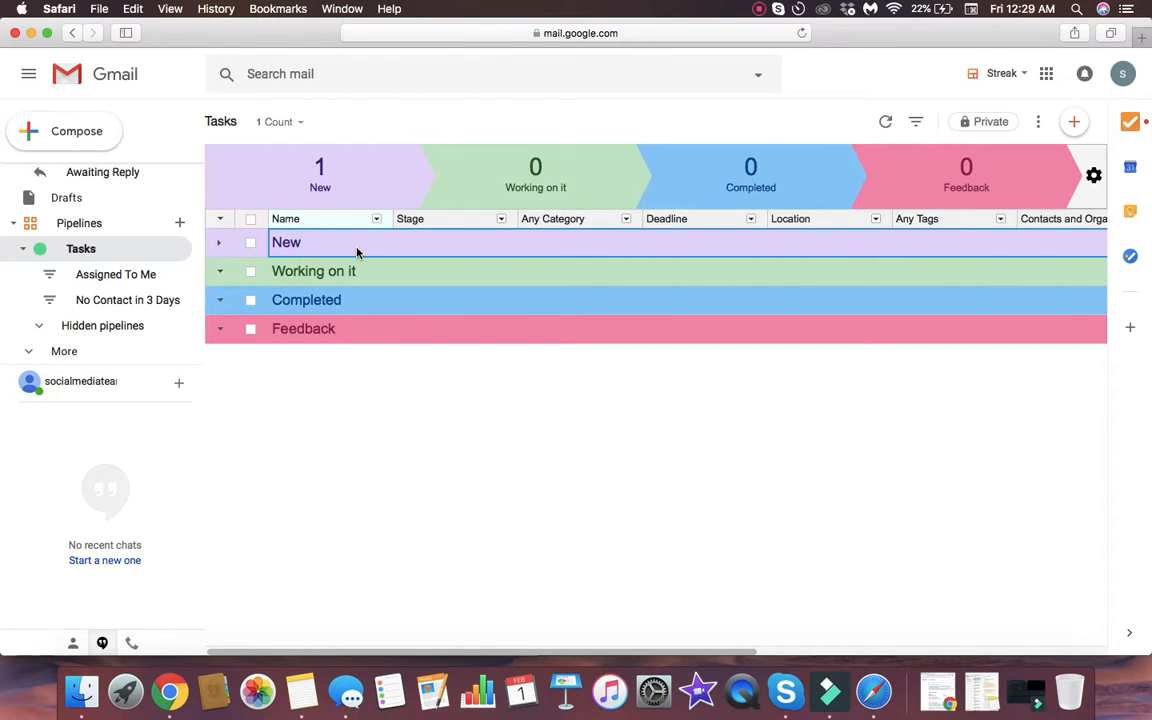
{"action": "left_click", "coordinate": [219, 243]}
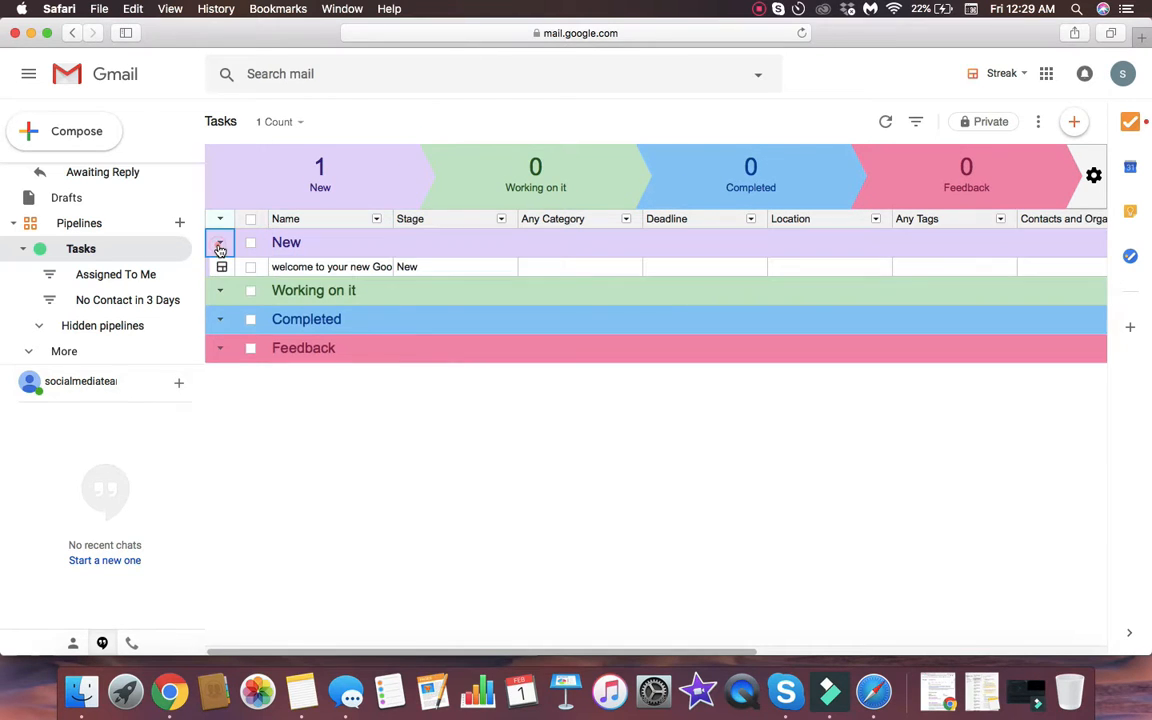
View the detail page of the "welcome to your new Google Account" box, and return to the Tasks pipeline.
{"action": "left_click", "coordinate": [328, 268]}
{"action": "left_click", "coordinate": [340, 267]}
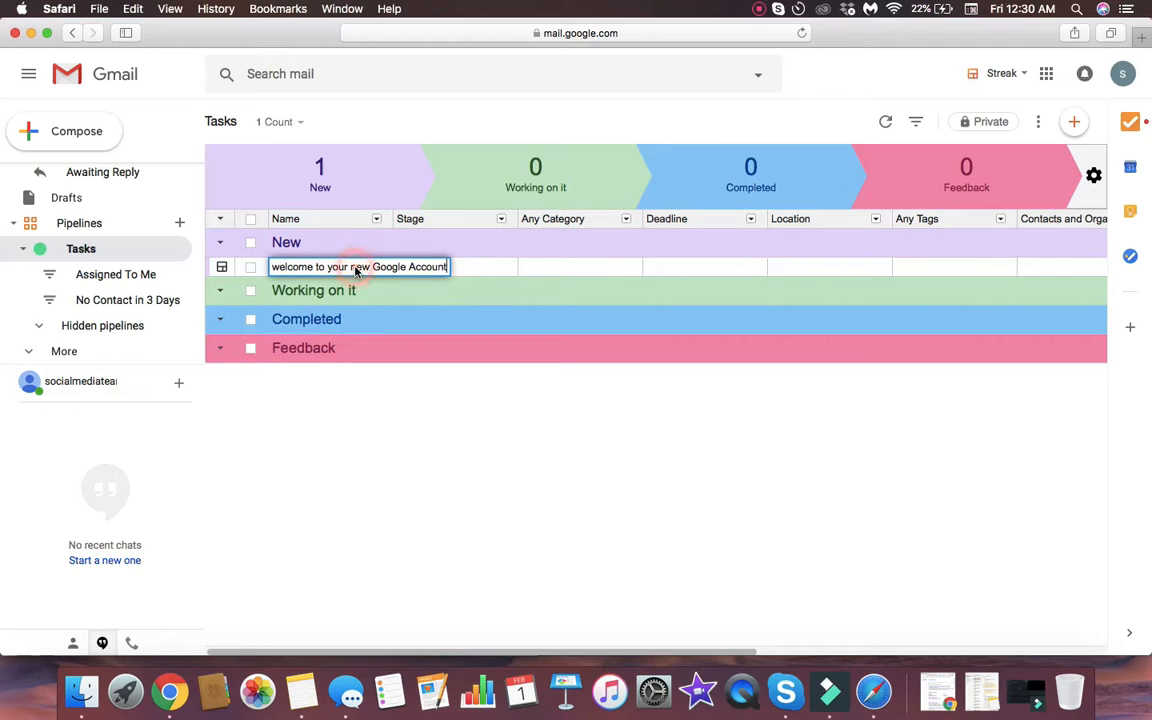
{"action": "left_click", "coordinate": [532, 255]}
{"action": "left_click", "coordinate": [384, 266]}
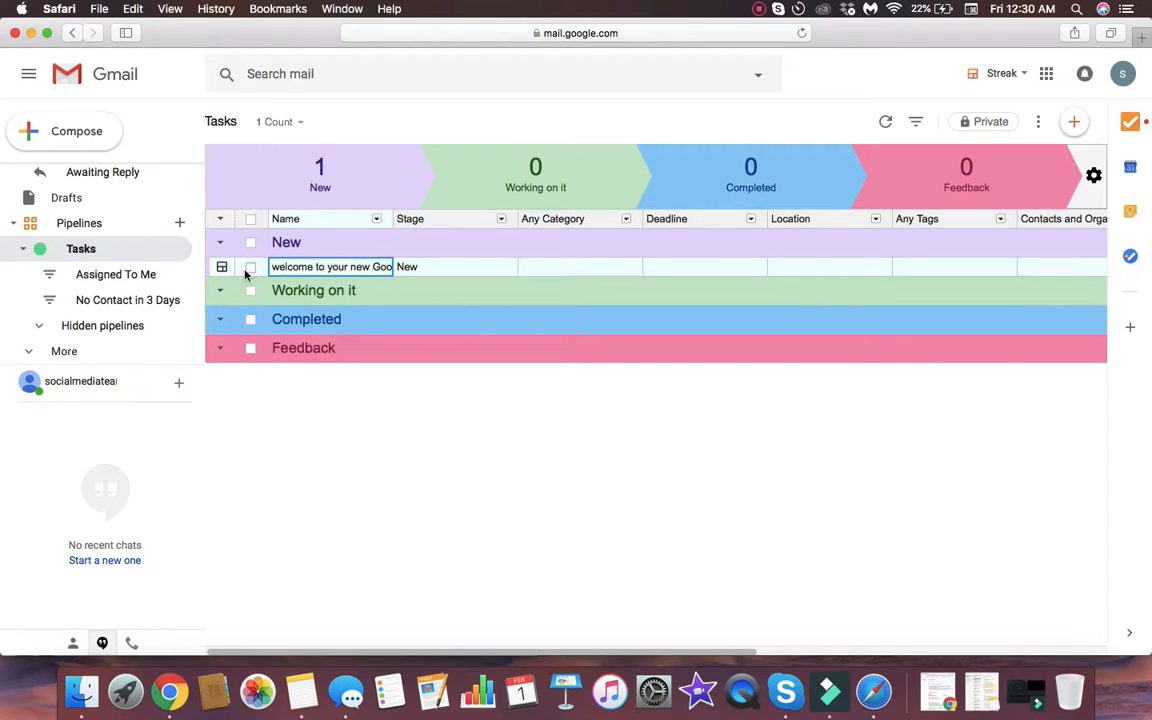
{"action": "left_click", "coordinate": [222, 266]}
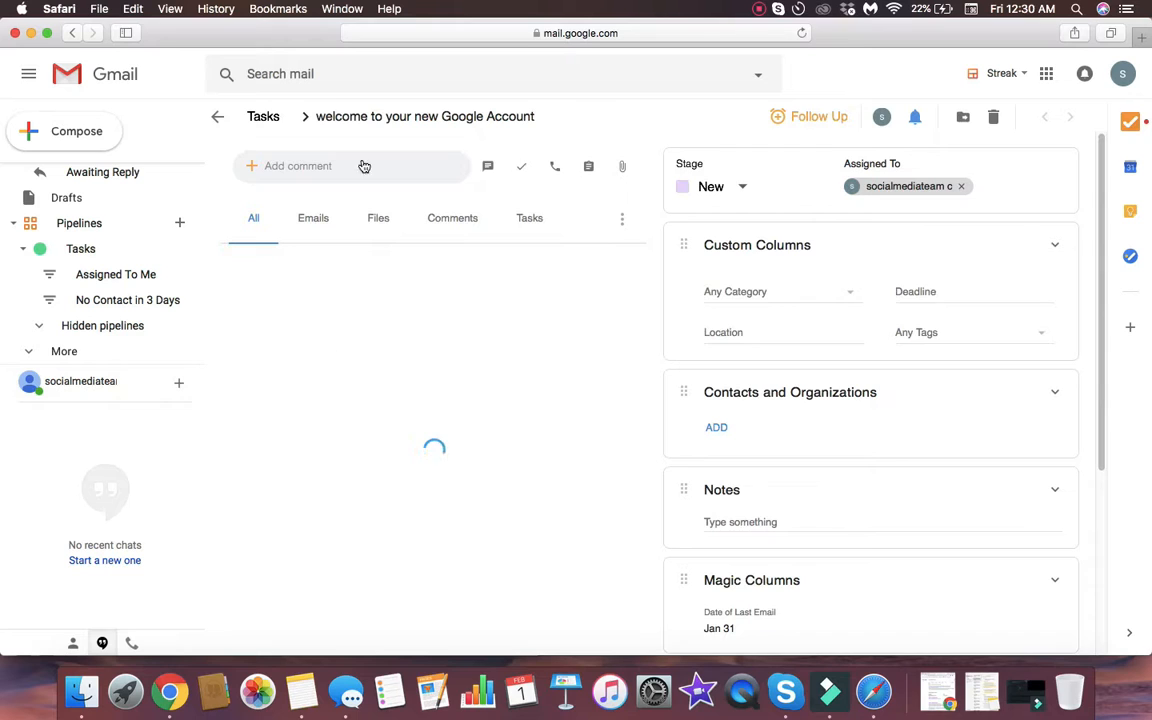
{"action": "left_click", "coordinate": [219, 117]}
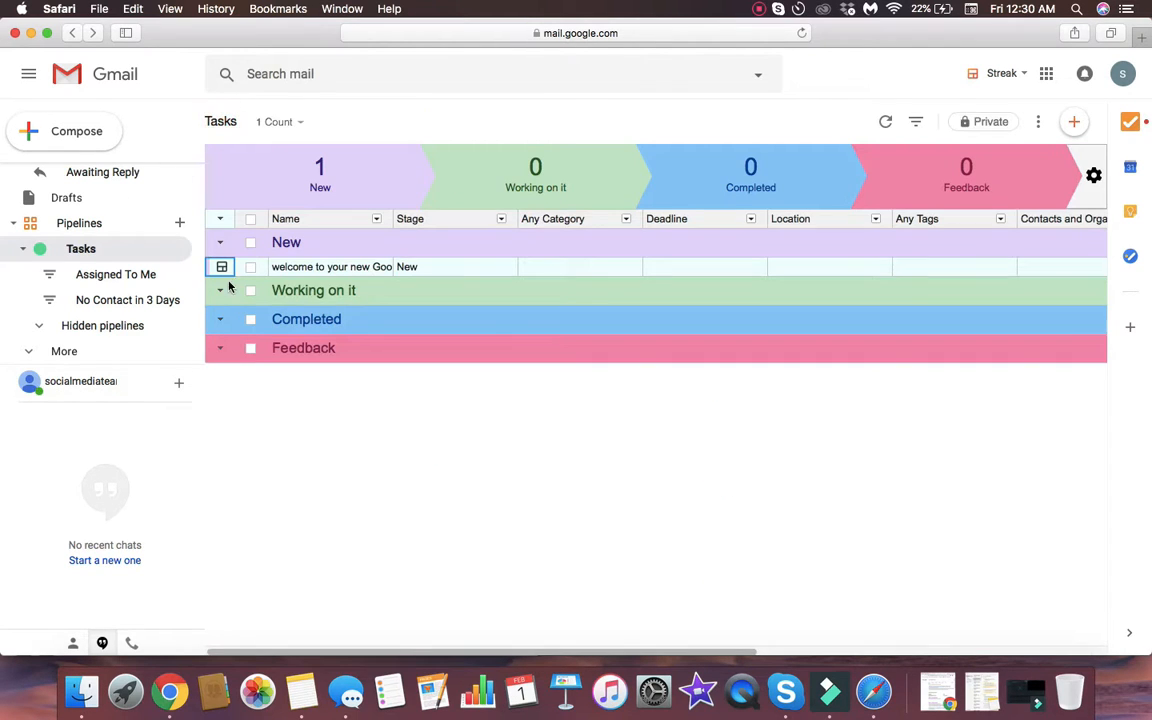
Open the "welcome to your new Google Account" box and read through its linked email.
{"action": "left_click", "coordinate": [290, 267]}
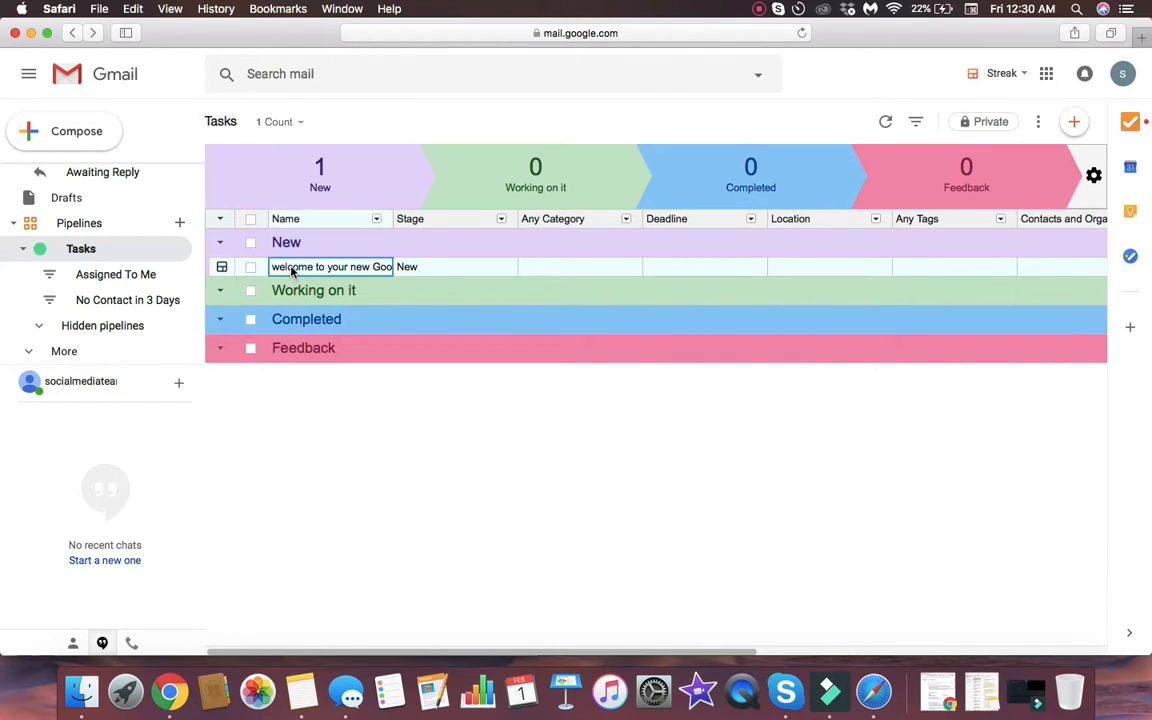
{"action": "left_click", "coordinate": [378, 481]}
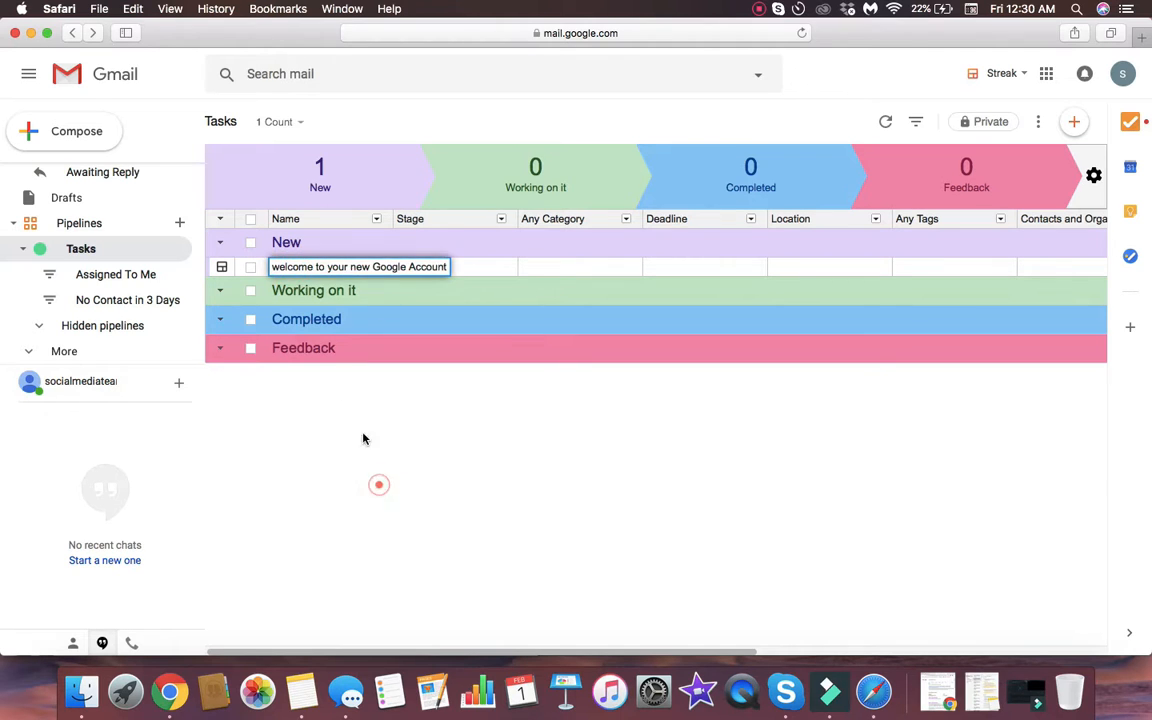
{"action": "left_click", "coordinate": [222, 267]}
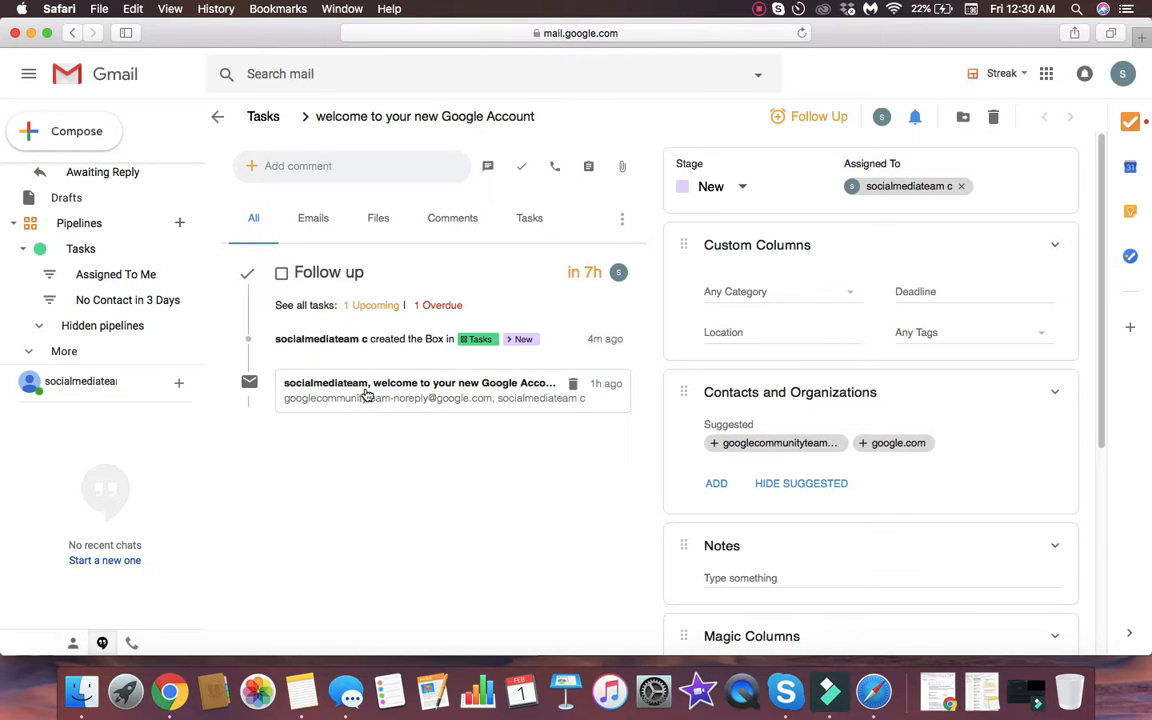
{"action": "left_click", "coordinate": [430, 392]}
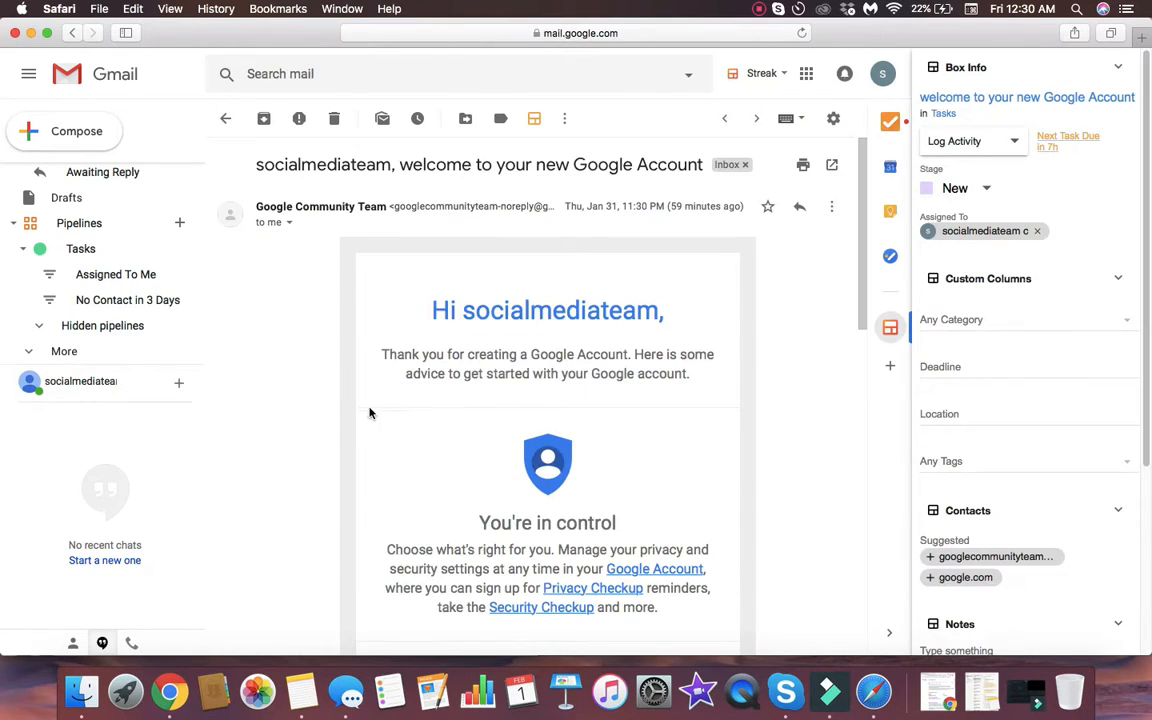
{"action": "scroll", "coordinate": [307, 408], "scroll_direction": "down", "scroll_amount": 5}
{"action": "scroll", "coordinate": [307, 408], "scroll_direction": "down", "scroll_amount": 10}
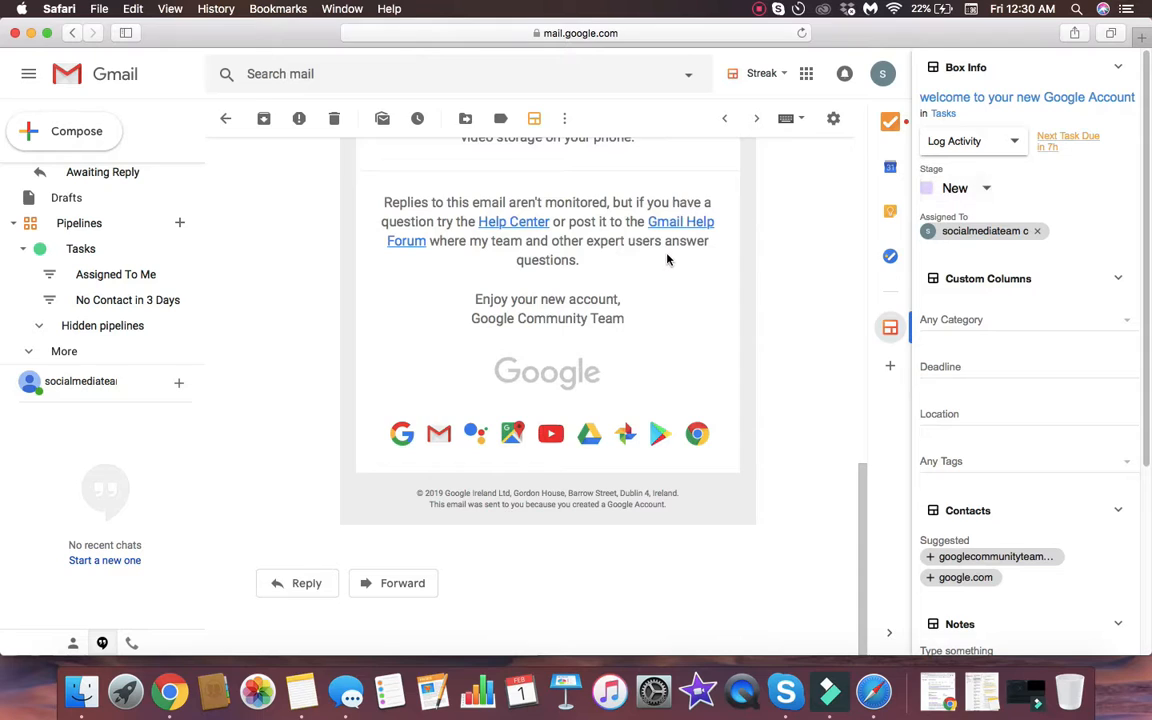
Advance the box's stage through Working on it to Completed.
{"action": "left_click", "coordinate": [982, 188]}
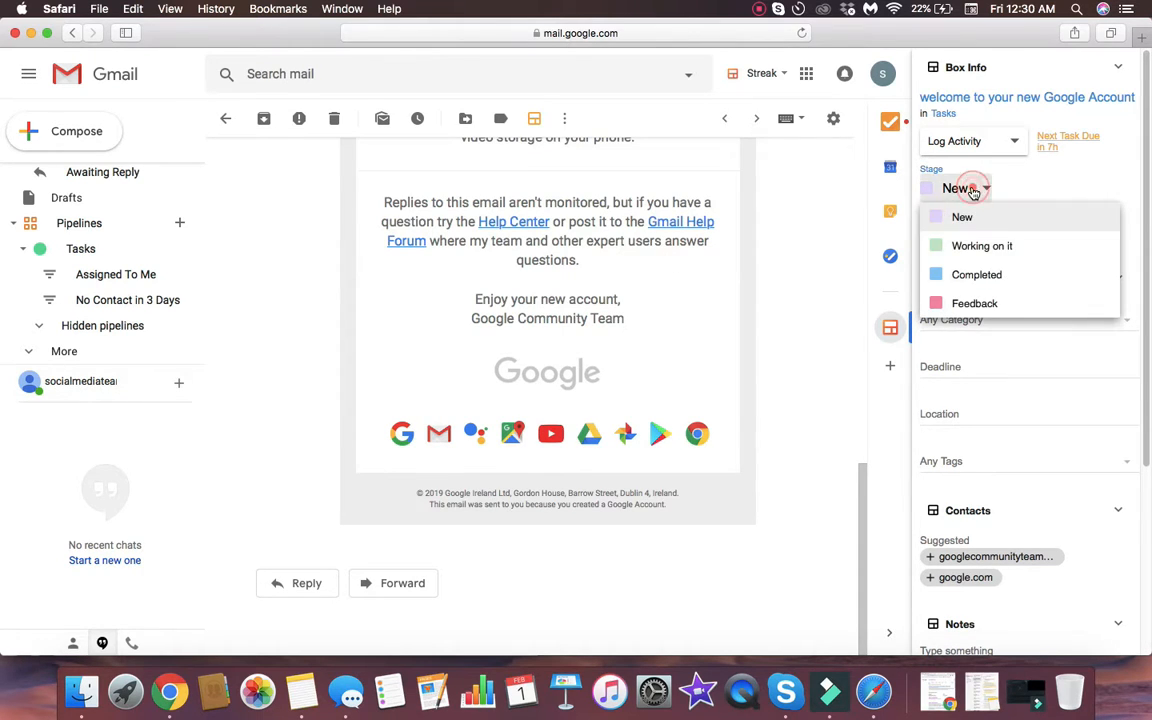
{"action": "left_click", "coordinate": [1033, 250]}
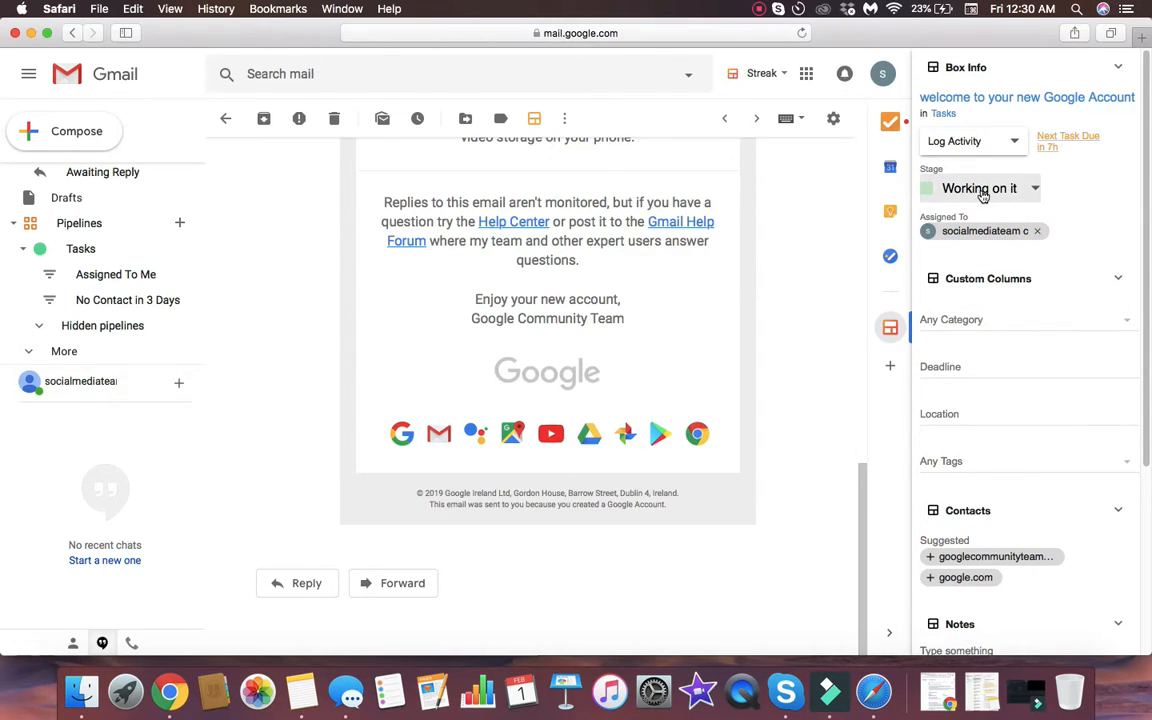
{"action": "left_click", "coordinate": [983, 192]}
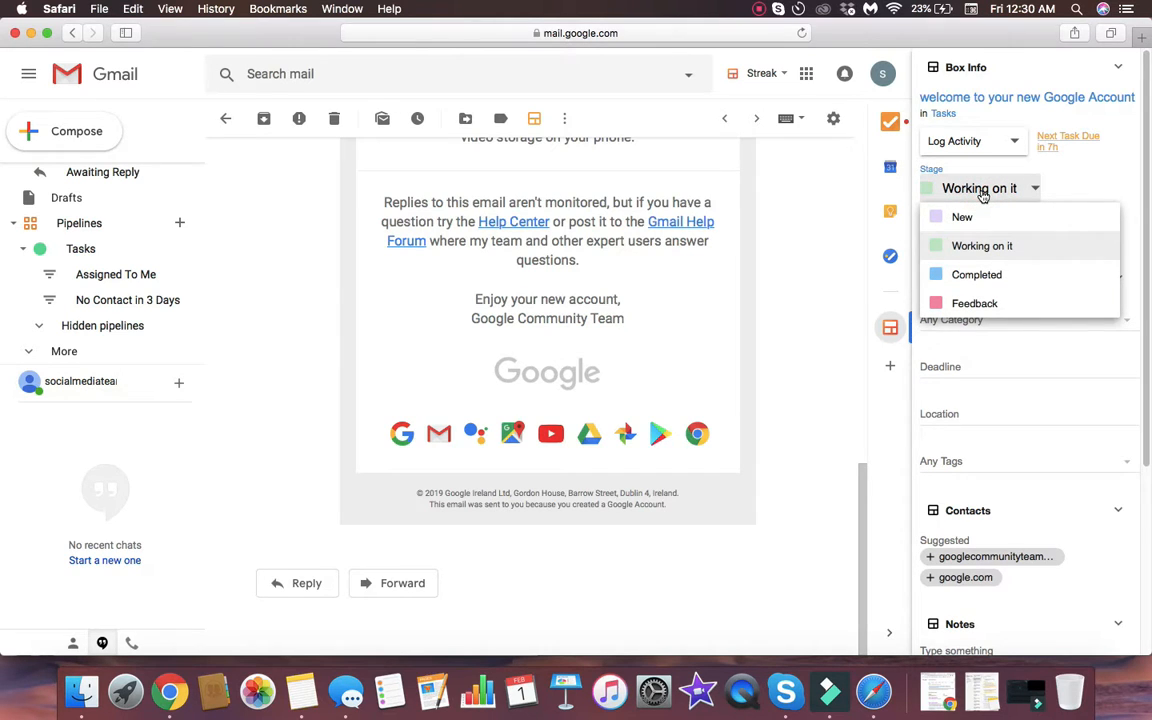
{"action": "left_click", "coordinate": [981, 280]}
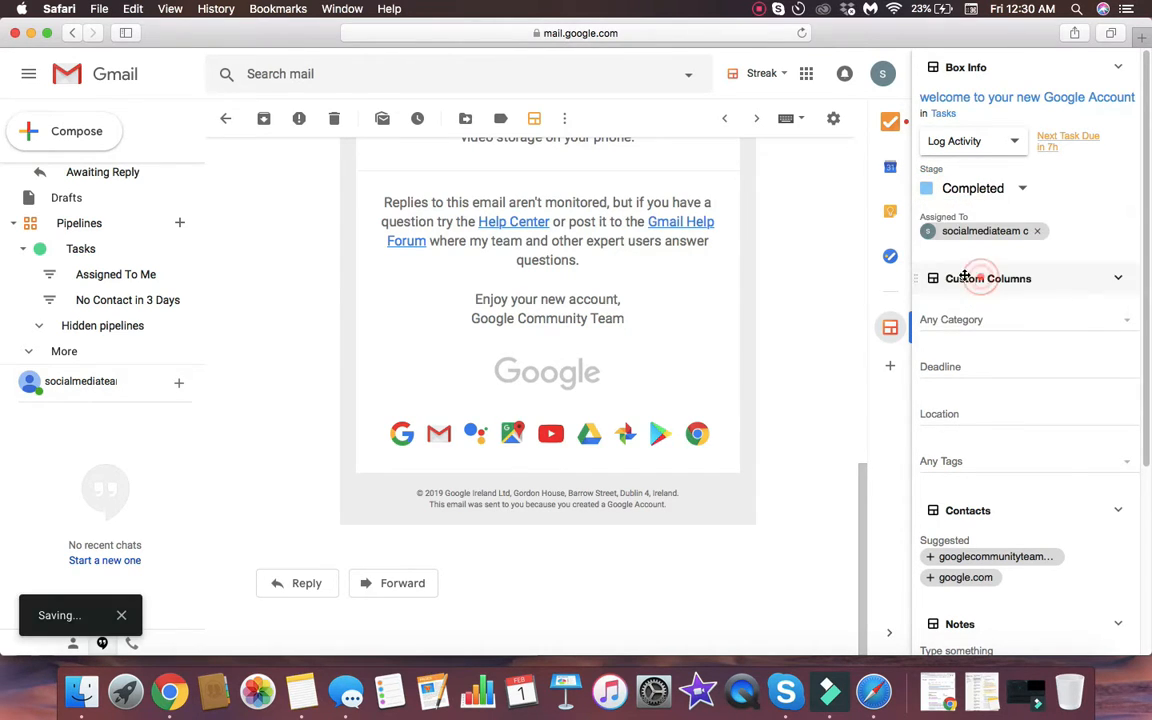
{"action": "left_click", "coordinate": [1022, 188]}
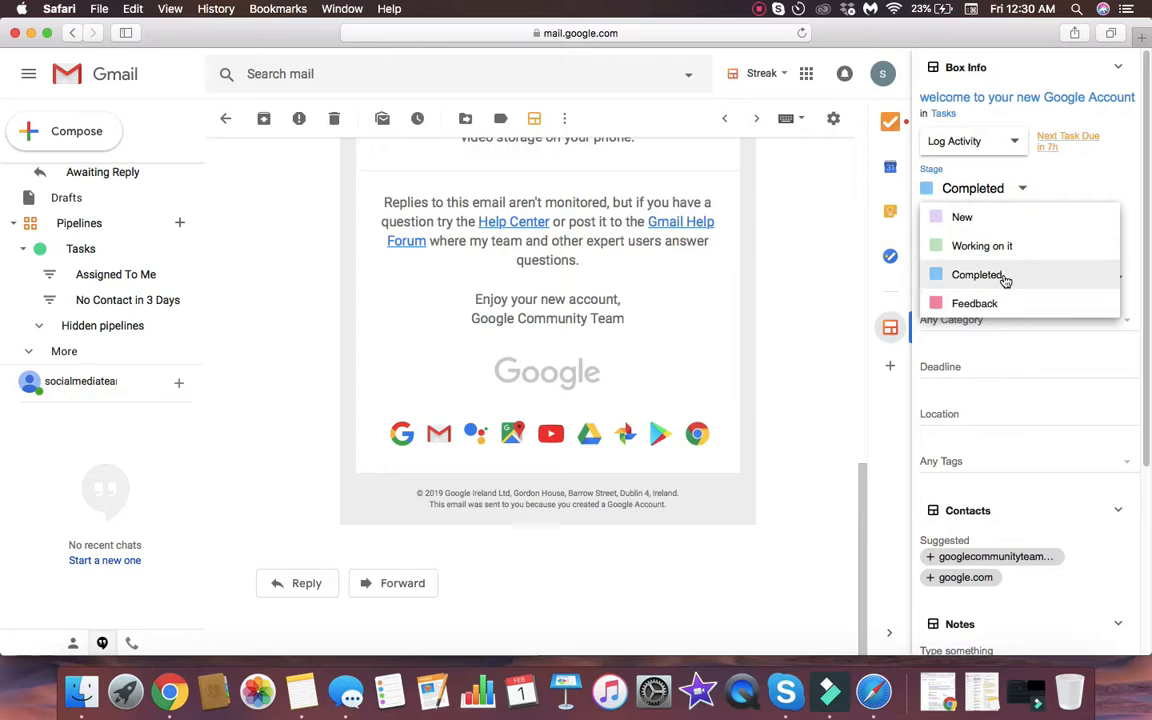
{"action": "left_click", "coordinate": [1003, 280]}
{"action": "left_click", "coordinate": [790, 242]}
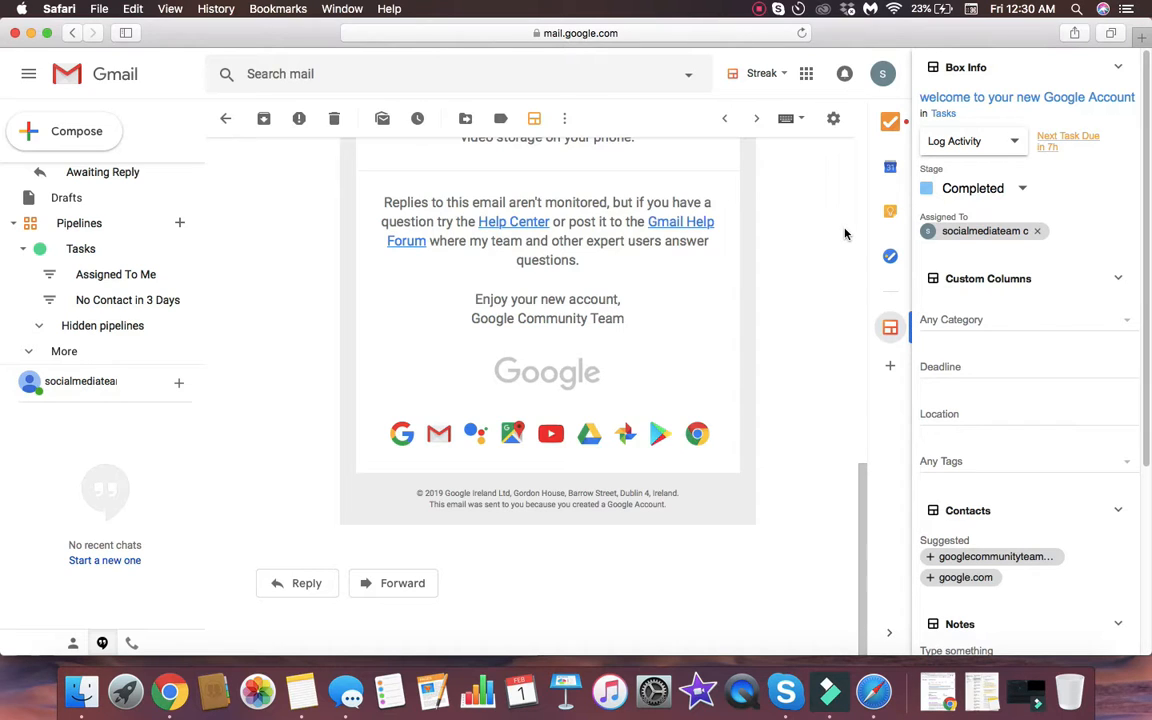
Set the box's stage to Feedback.
{"action": "left_click", "coordinate": [1015, 197]}
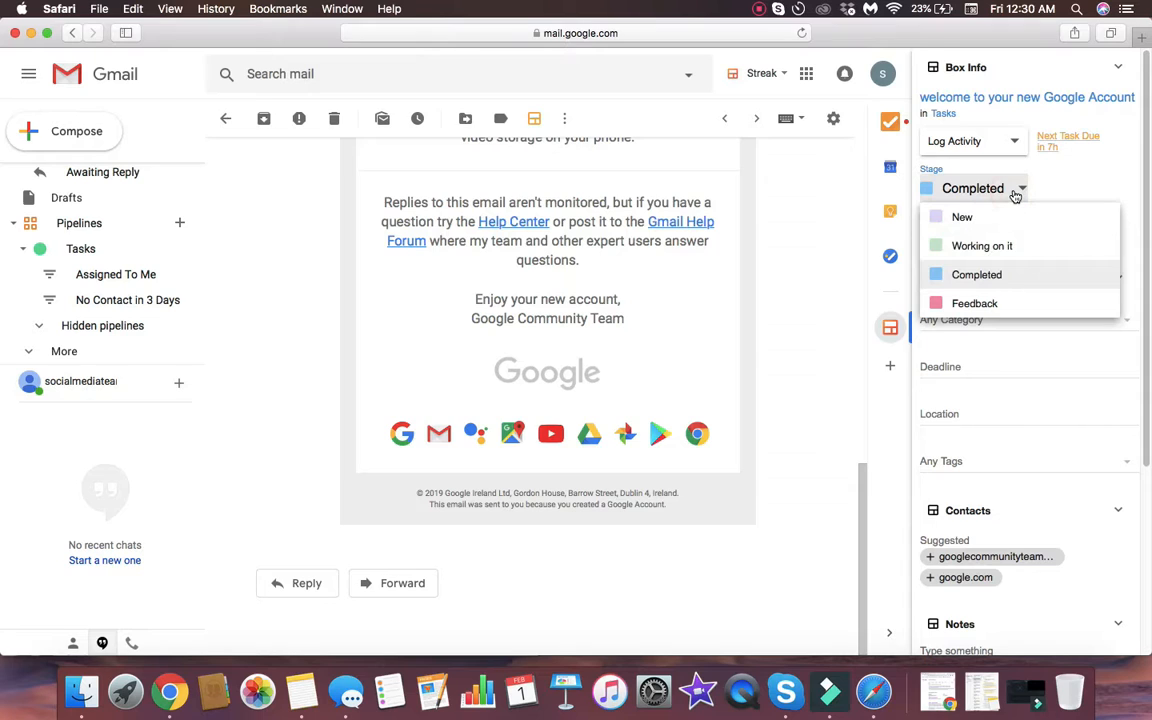
{"action": "left_click", "coordinate": [1017, 192]}
{"action": "left_click", "coordinate": [1019, 192]}
{"action": "left_click", "coordinate": [983, 305]}
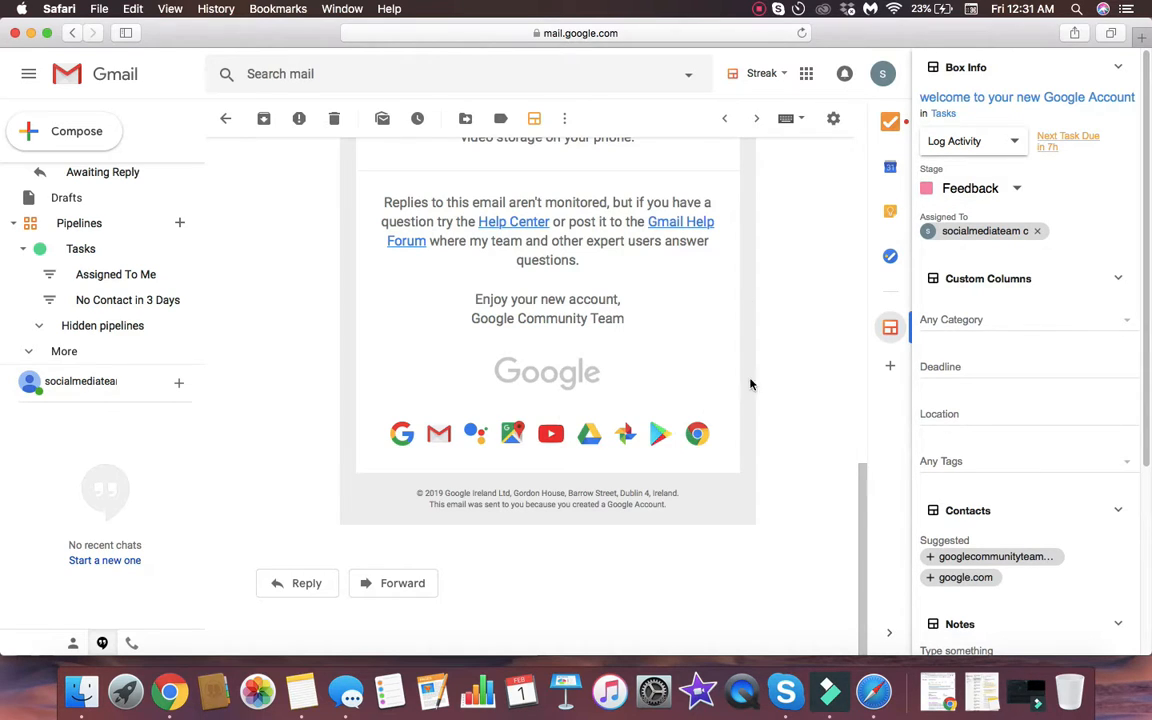
{"action": "left_click", "coordinate": [976, 190]}
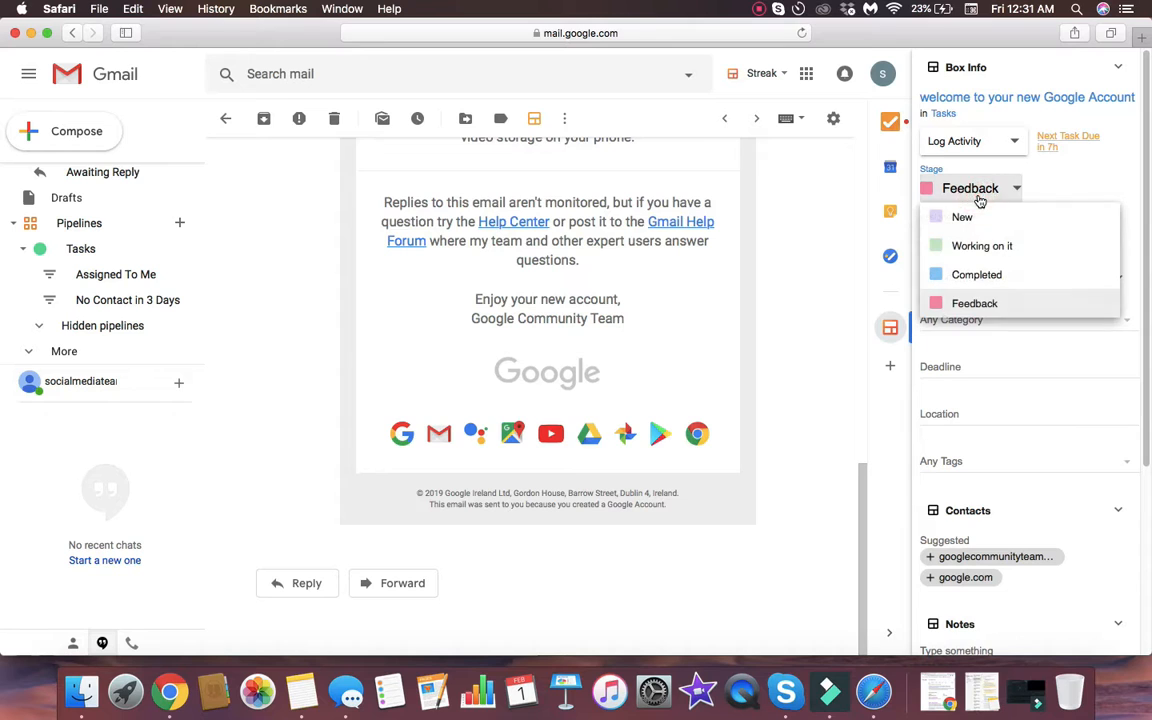
{"action": "left_click", "coordinate": [980, 200]}
Examine the welcome email and the box's remaining fields, including Contacts, Notes, Linked Boxes and Email Filters.
{"action": "scroll", "coordinate": [767, 322], "scroll_direction": "up", "scroll_amount": 15}
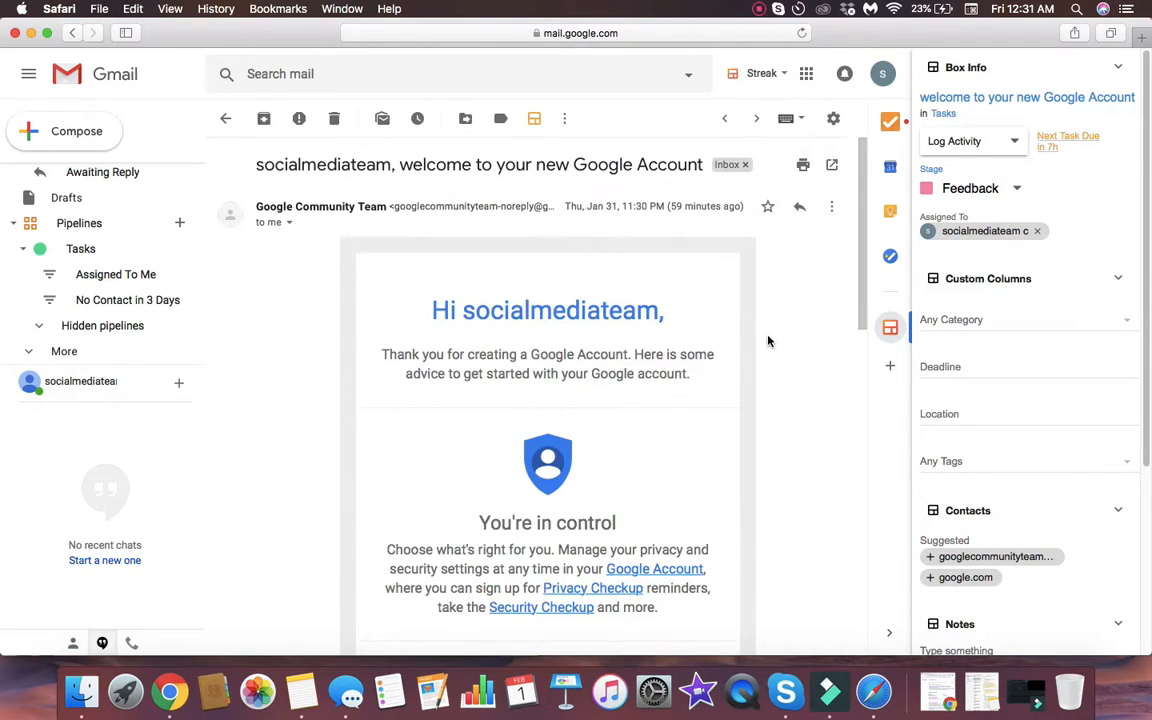
{"action": "scroll", "coordinate": [764, 340], "scroll_direction": "down", "scroll_amount": 15}
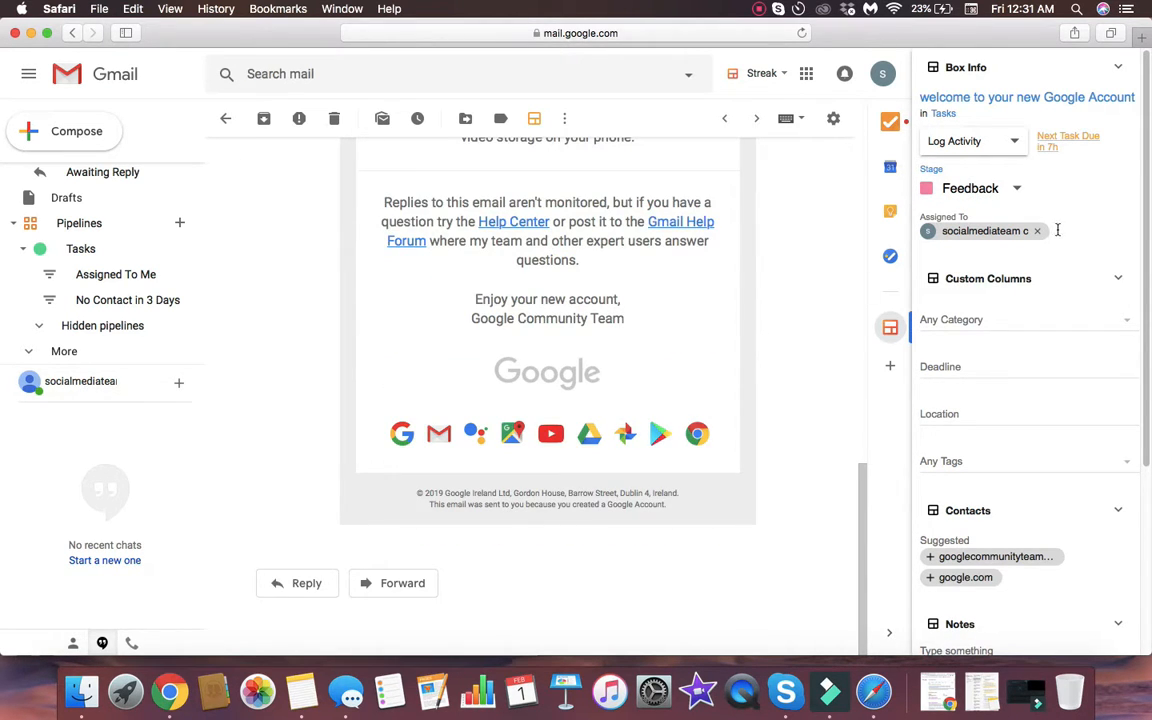
{"action": "scroll", "coordinate": [524, 324], "scroll_direction": "up", "scroll_amount": 15}
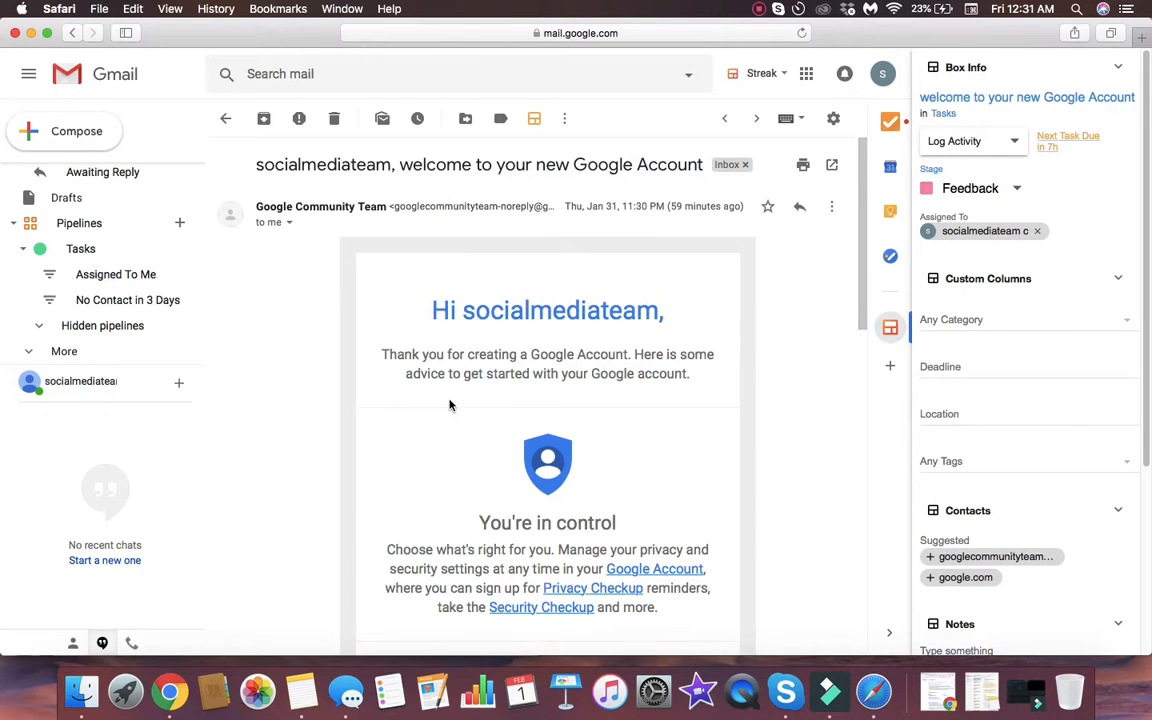
{"action": "scroll", "coordinate": [600, 400], "scroll_direction": "down", "scroll_amount": 15}
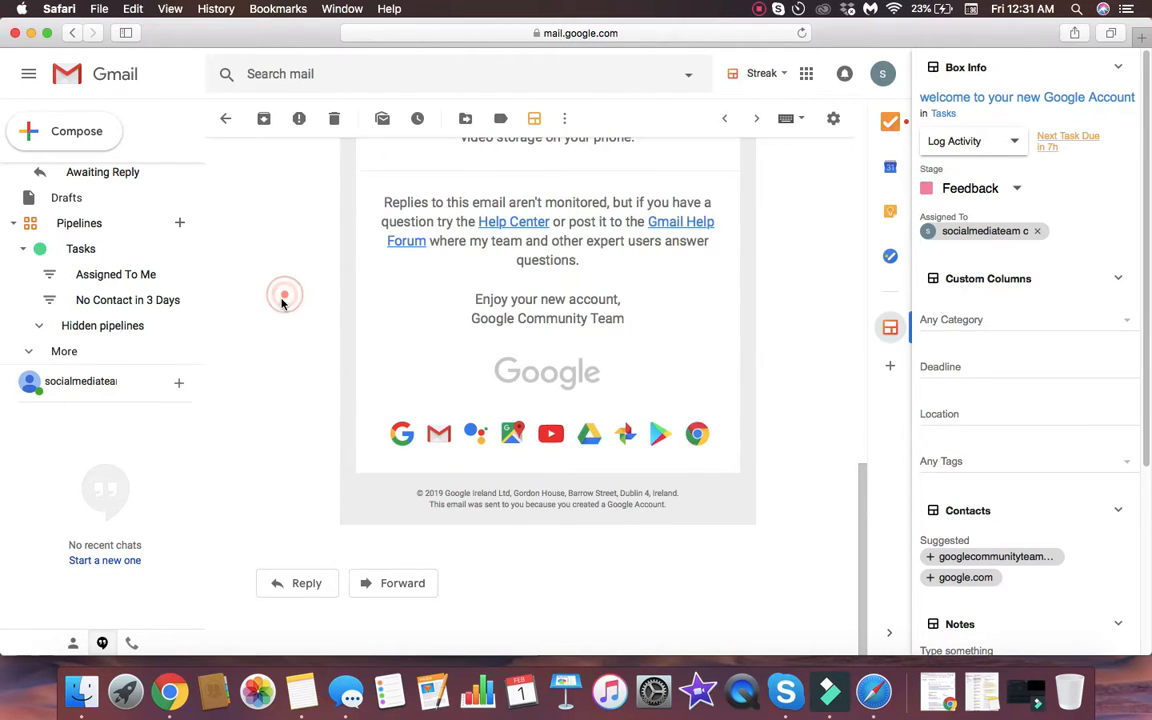
{"action": "scroll", "coordinate": [283, 302], "scroll_direction": "up", "scroll_amount": 15}
{"action": "scroll", "coordinate": [838, 493], "scroll_direction": "down", "scroll_amount": 15}
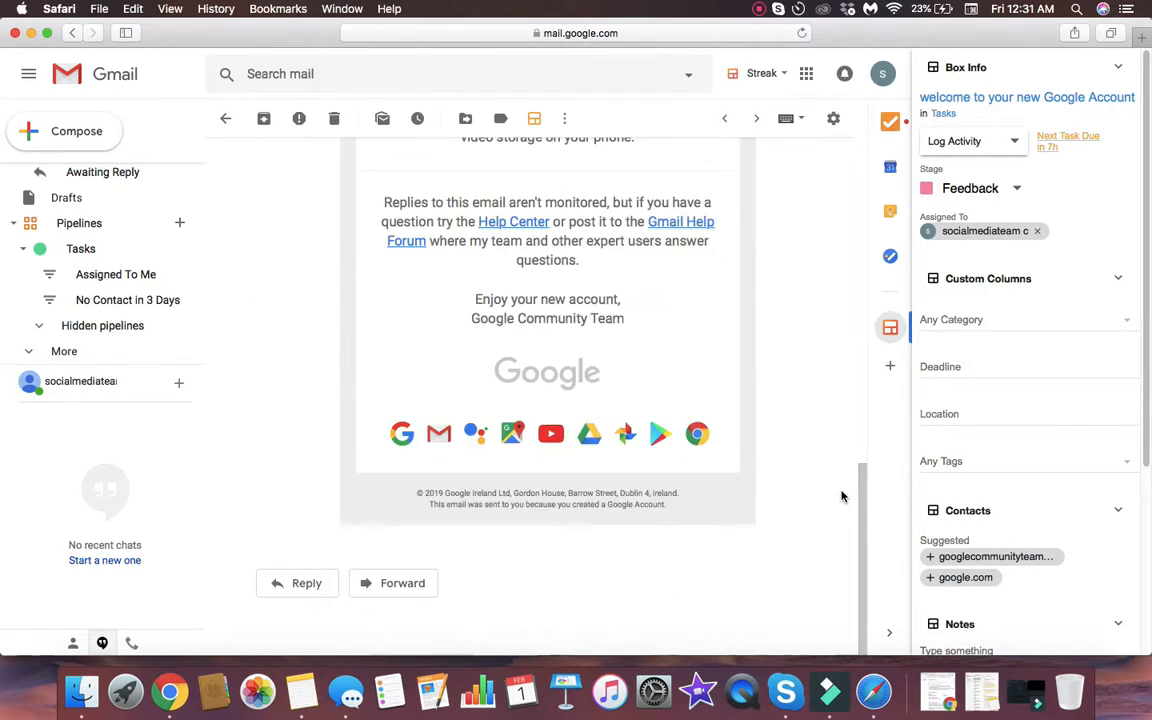
{"action": "scroll", "coordinate": [832, 400], "scroll_direction": "up", "scroll_amount": 15}
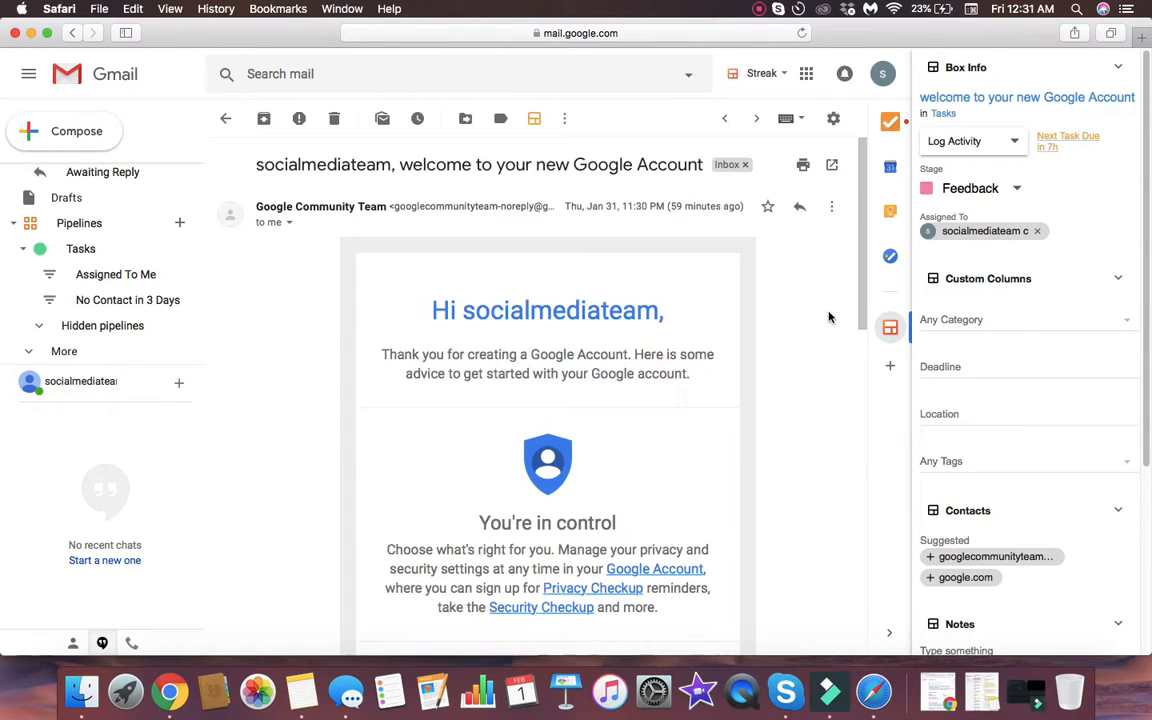
{"action": "scroll", "coordinate": [959, 321], "scroll_direction": "down", "scroll_amount": 5}
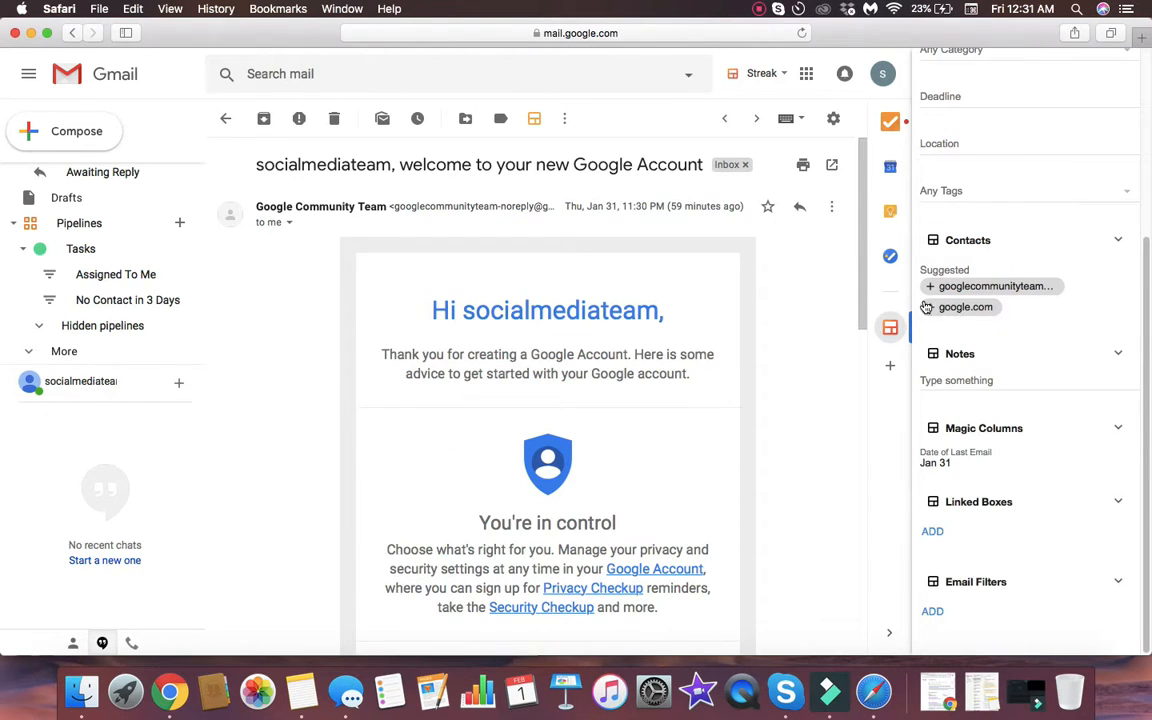
{"action": "left_click", "coordinate": [781, 336]}
View the Streak Upcoming tasks overview, and close it.
{"action": "left_click", "coordinate": [891, 124]}
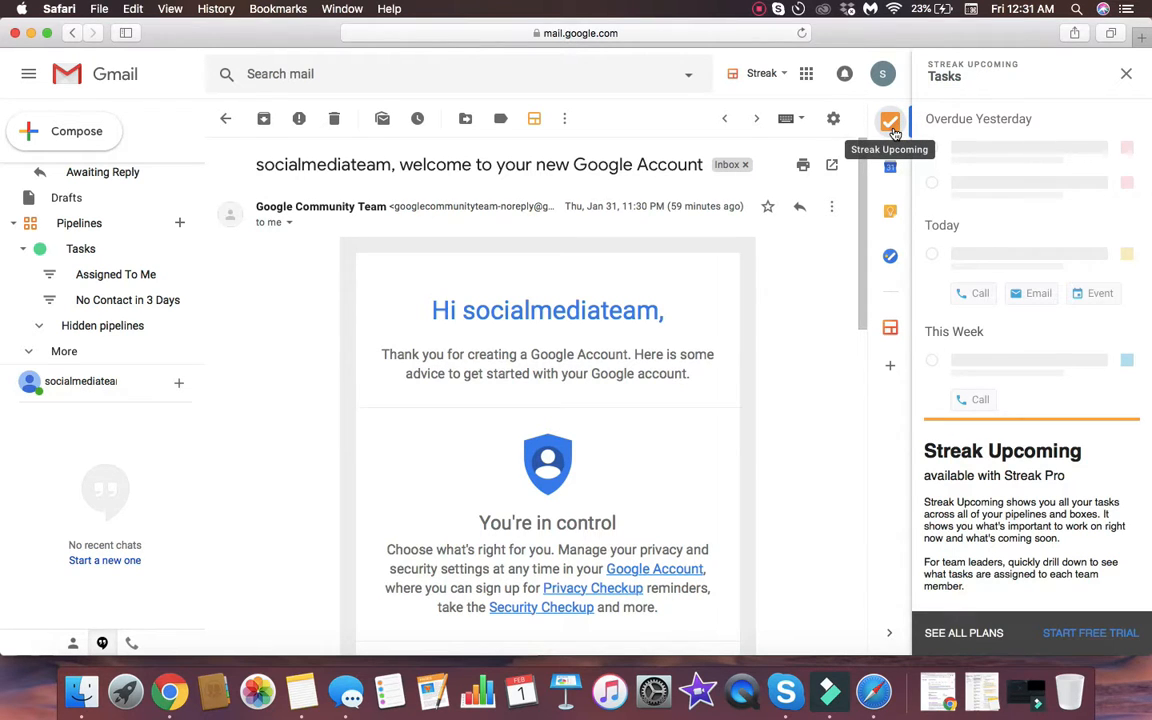
{"action": "left_click", "coordinate": [1126, 77]}
{"action": "scroll", "coordinate": [422, 419], "scroll_direction": "down", "scroll_amount": 10}
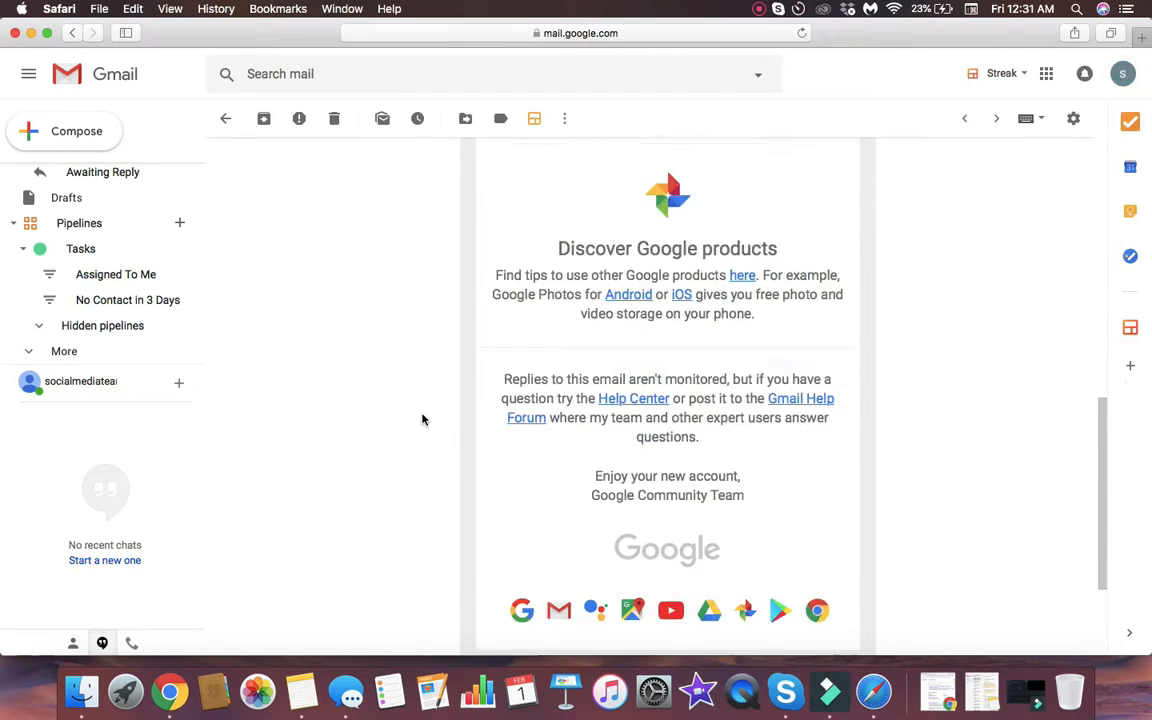
{"action": "scroll", "coordinate": [424, 417], "scroll_direction": "up", "scroll_amount": 15}
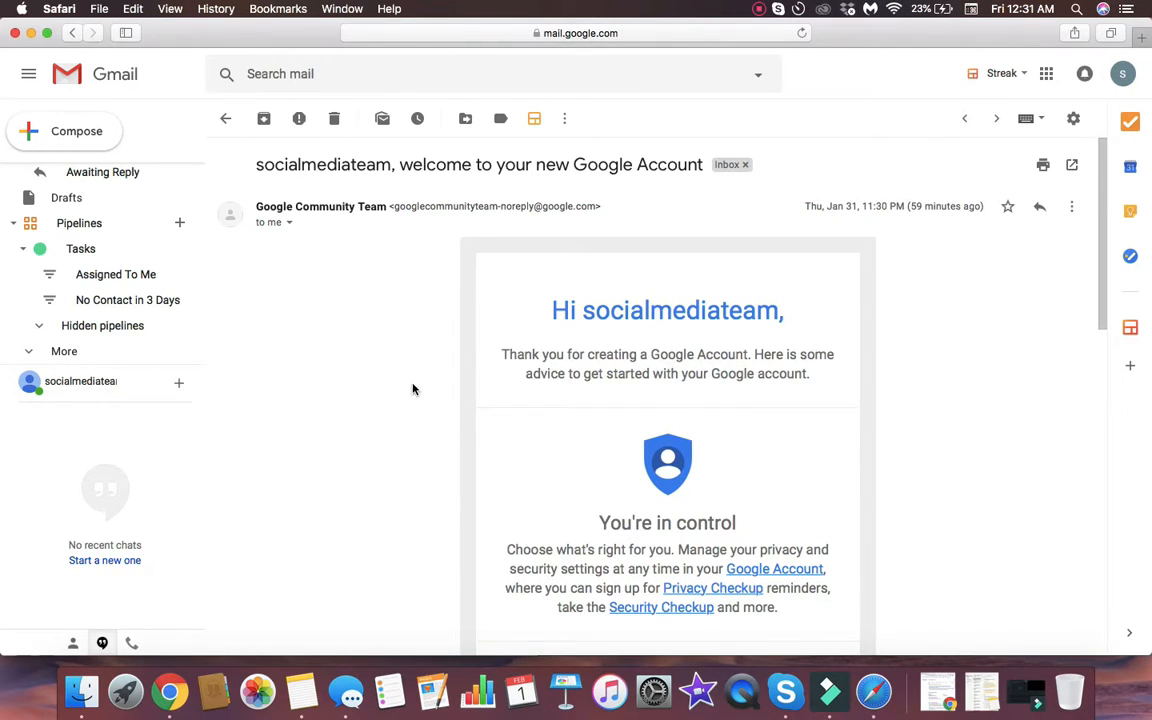
{"action": "scroll", "coordinate": [411, 388], "scroll_direction": "down", "scroll_amount": 15}
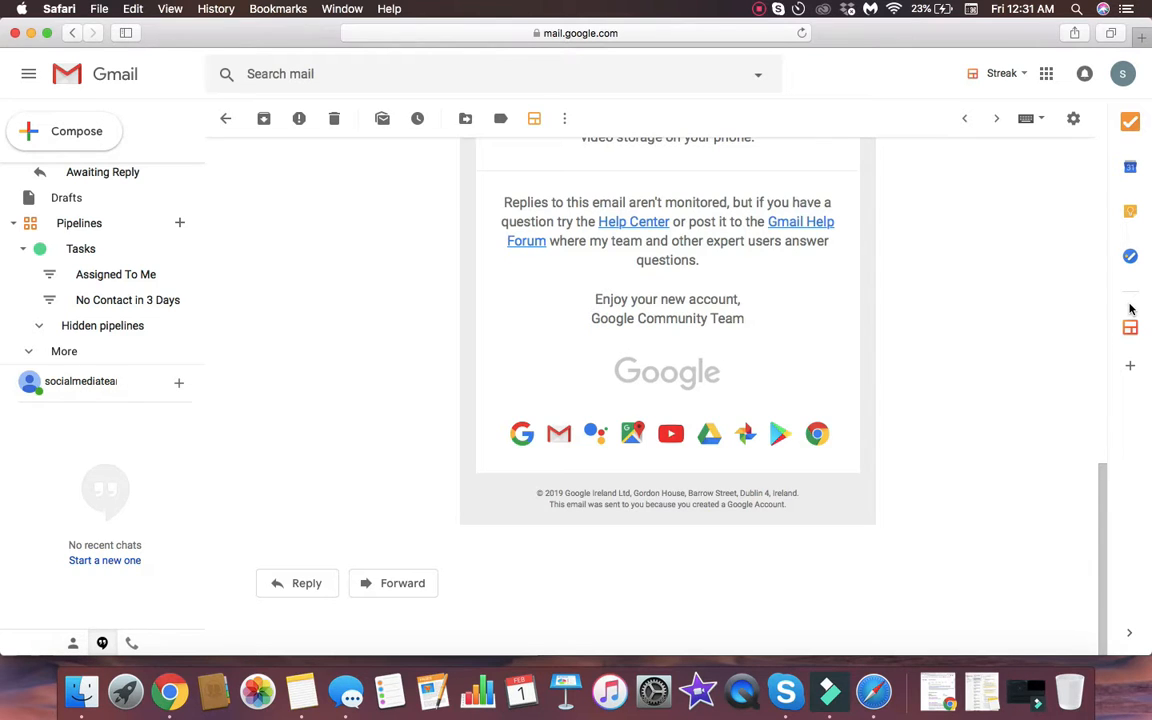
{"action": "left_click", "coordinate": [758, 9]}
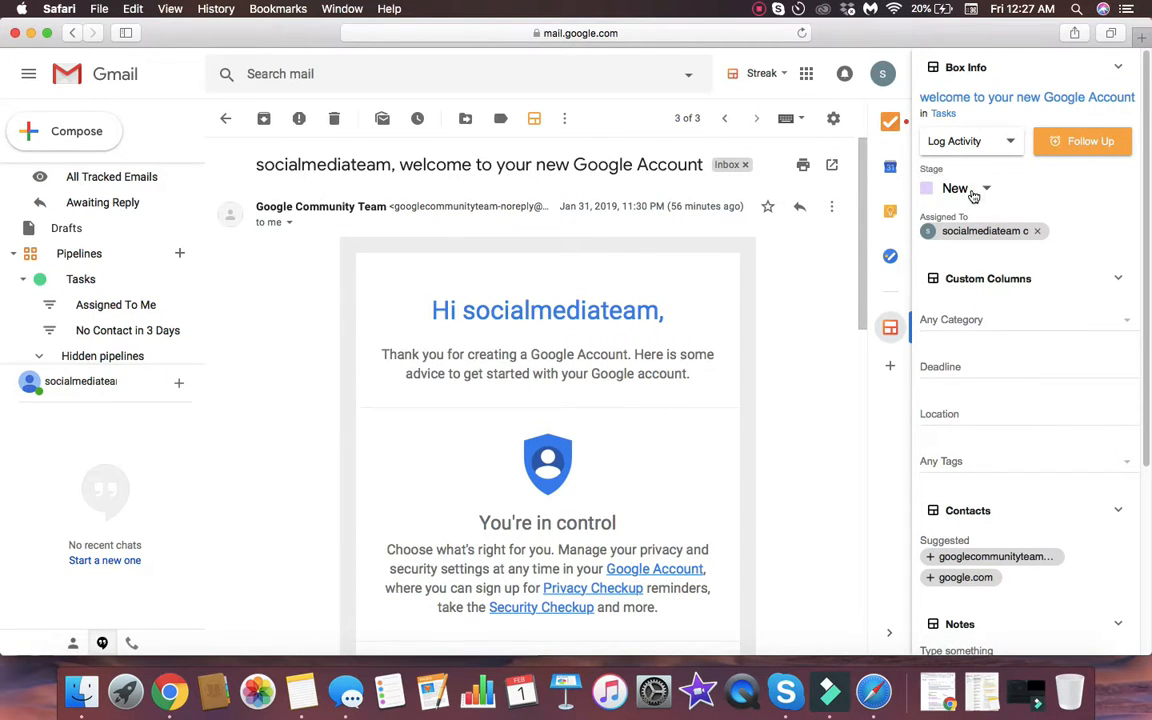
Examine the welcome box's Log Activity choices, Any Tags options and remaining fields through Email Filters.
{"action": "left_click", "coordinate": [990, 142]}
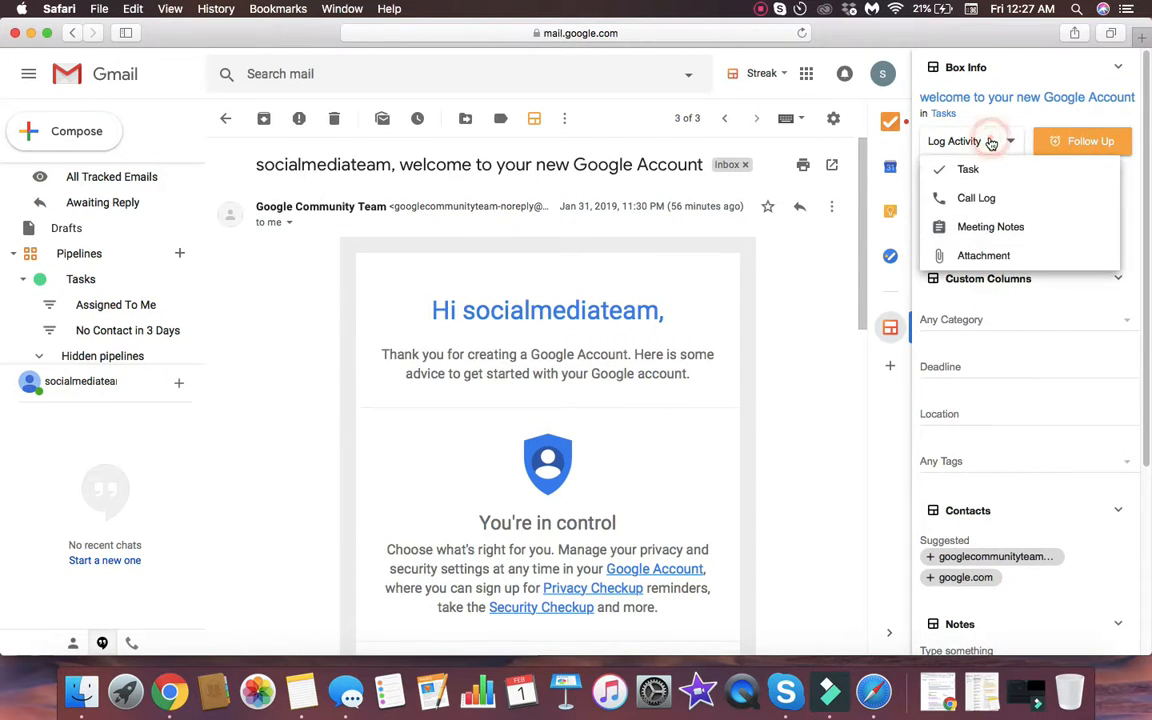
{"action": "left_click", "coordinate": [998, 140]}
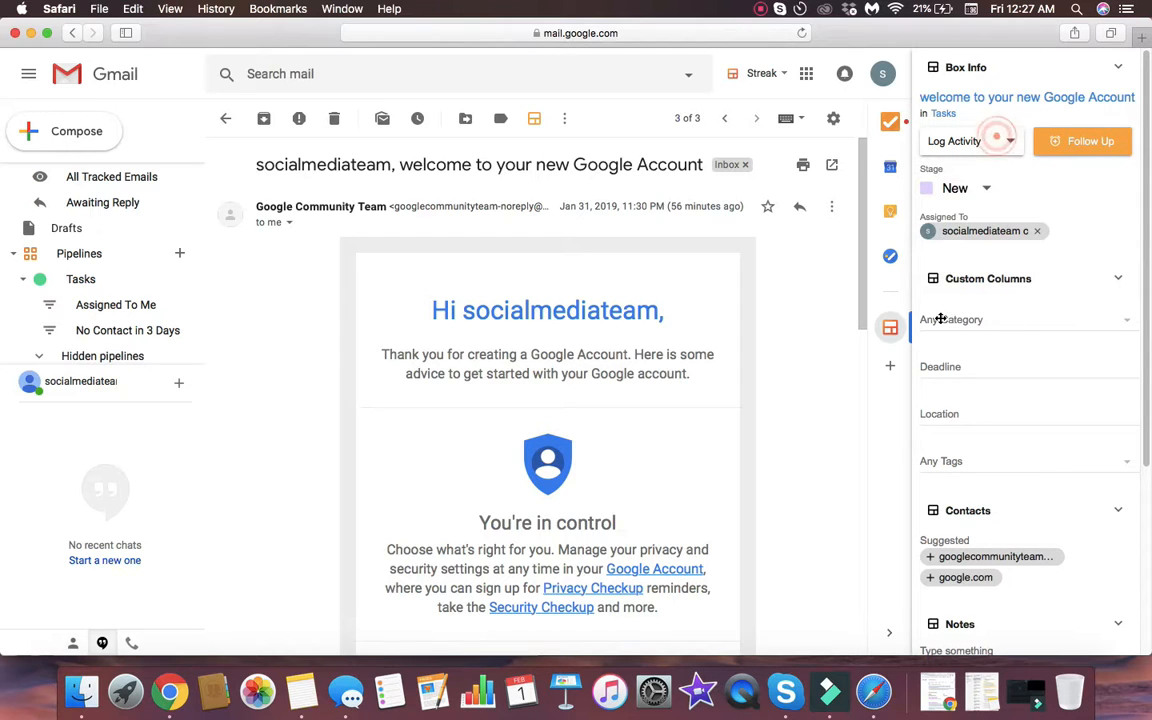
{"action": "scroll", "coordinate": [1029, 460], "scroll_direction": "down", "scroll_amount": 1}
{"action": "left_click", "coordinate": [1026, 443]}
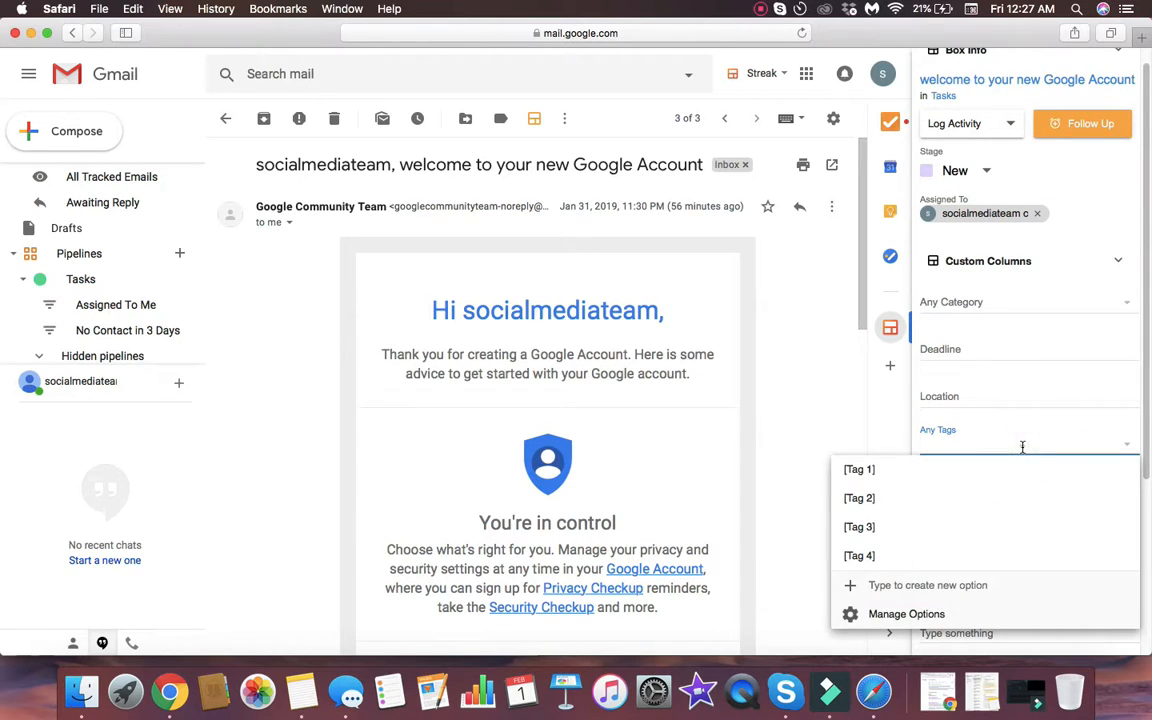
{"action": "left_click", "coordinate": [1018, 395]}
{"action": "scroll", "coordinate": [1026, 392], "scroll_direction": "down", "scroll_amount": 3}
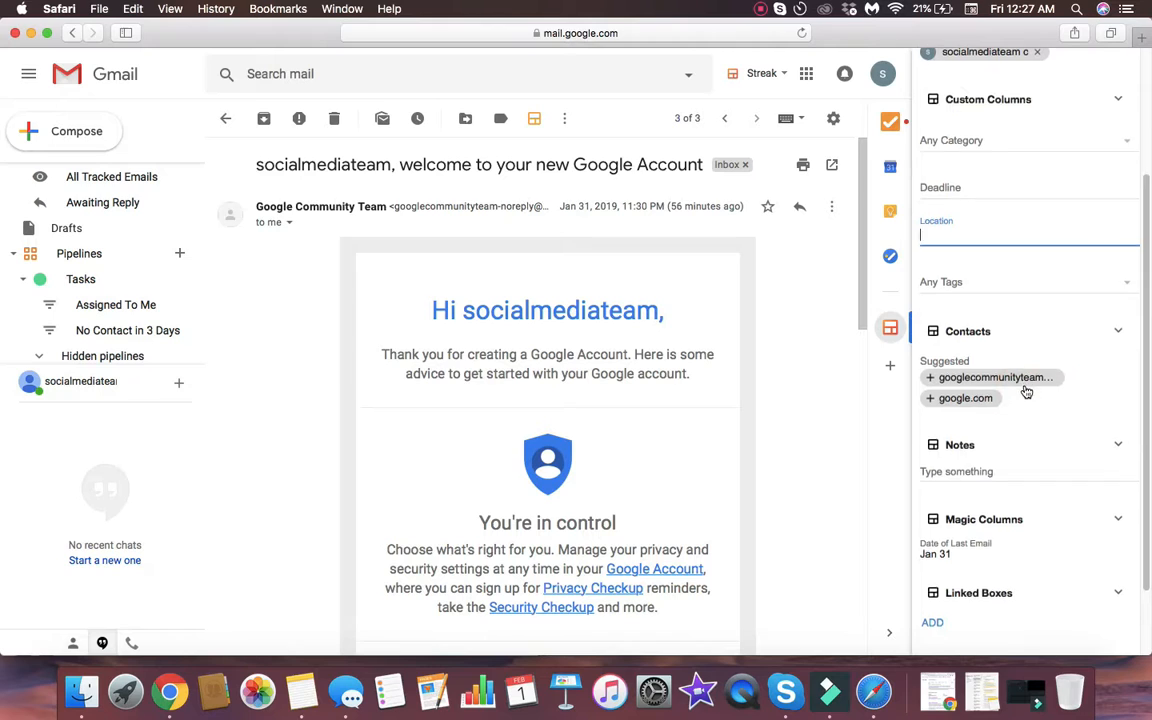
{"action": "scroll", "coordinate": [1026, 392], "scroll_direction": "down", "scroll_amount": 2}
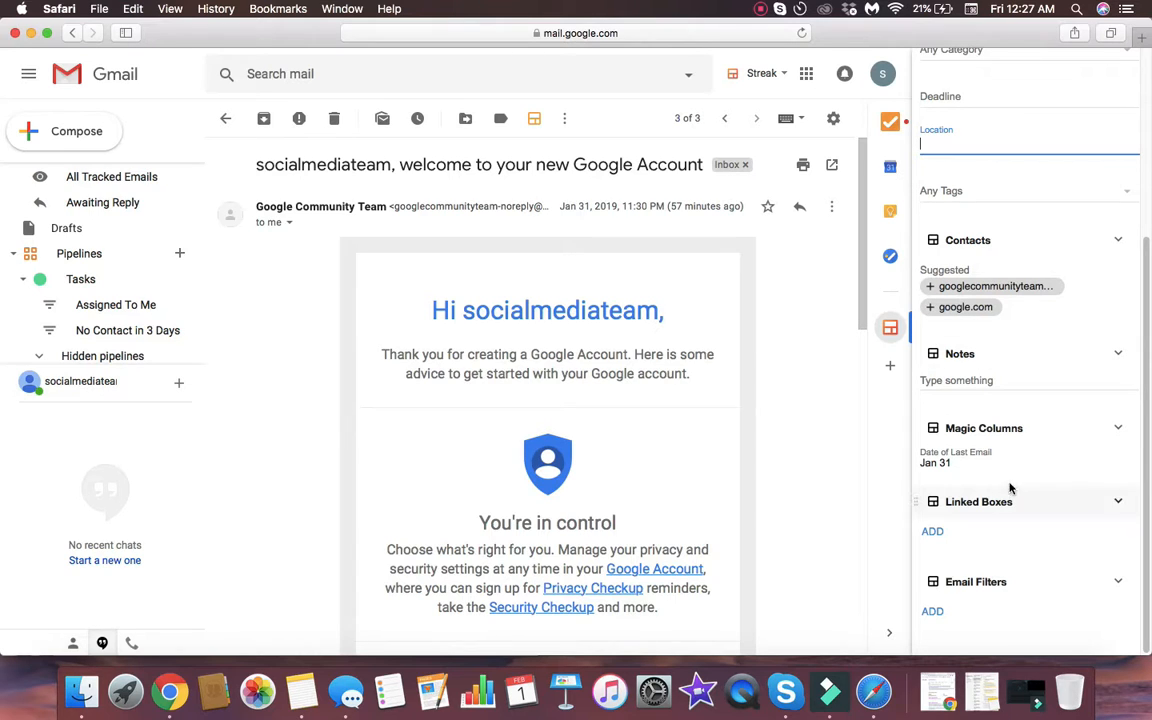
Collapse and re-expand the box's Magic Columns and Email Filters sections.
{"action": "left_click", "coordinate": [1120, 429]}
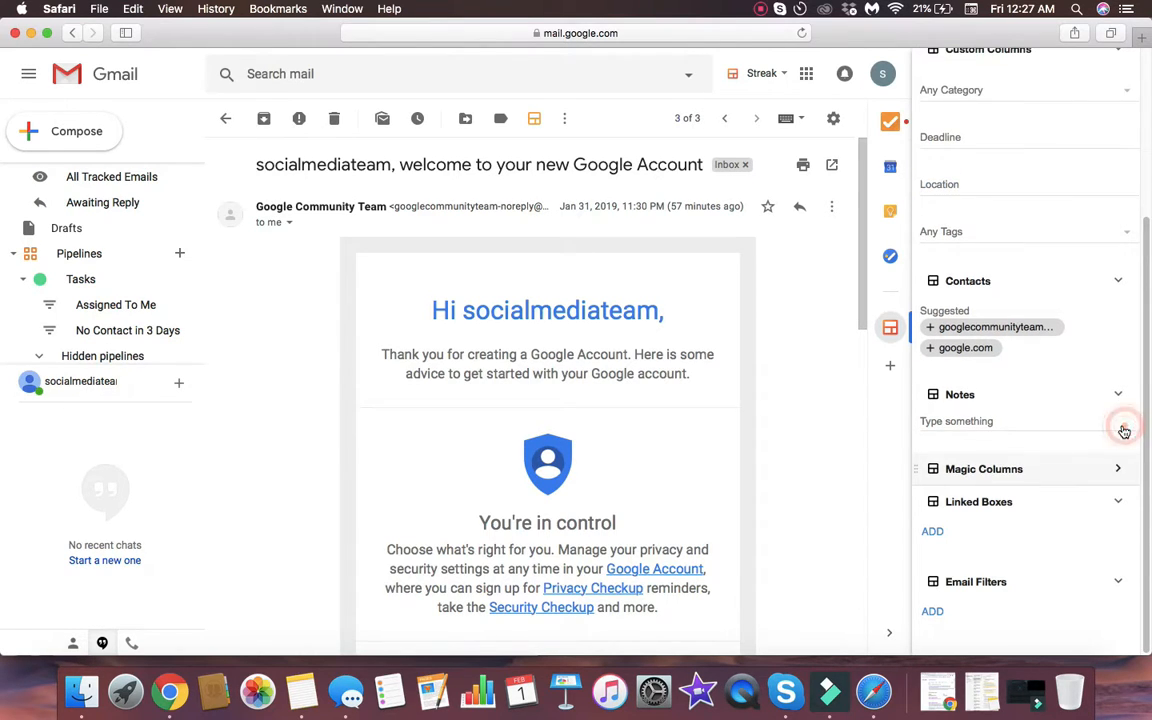
{"action": "left_click", "coordinate": [1115, 467]}
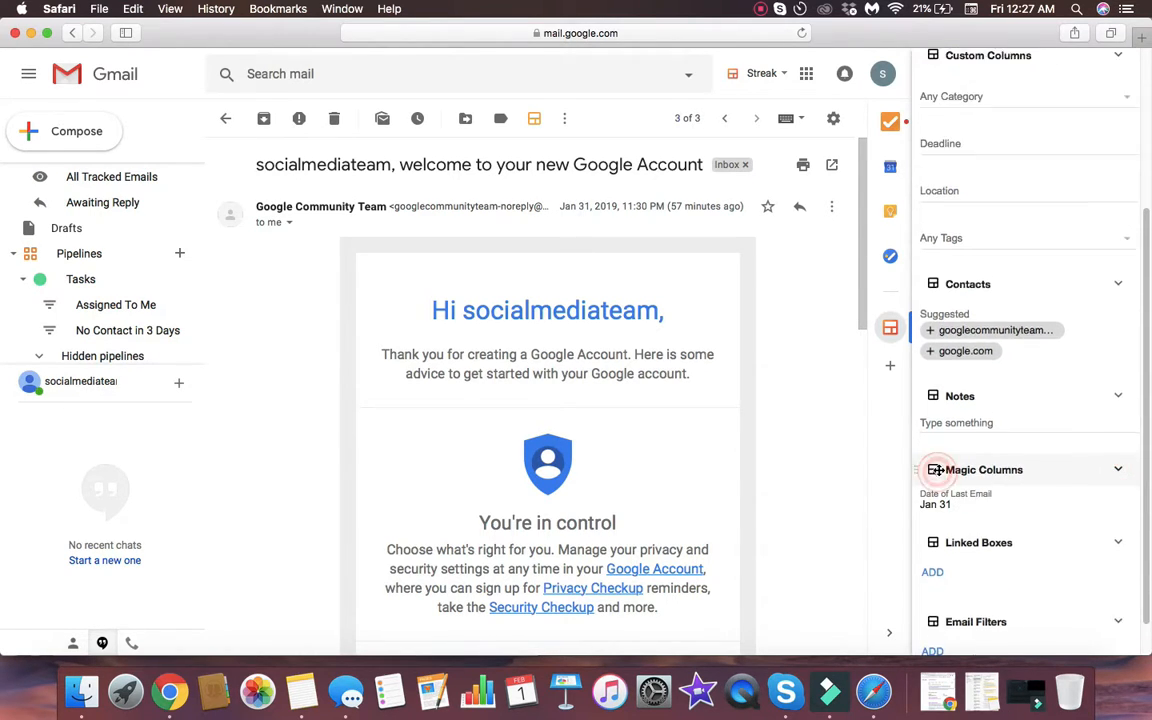
{"action": "scroll", "coordinate": [976, 430], "scroll_direction": "down", "scroll_amount": 1}
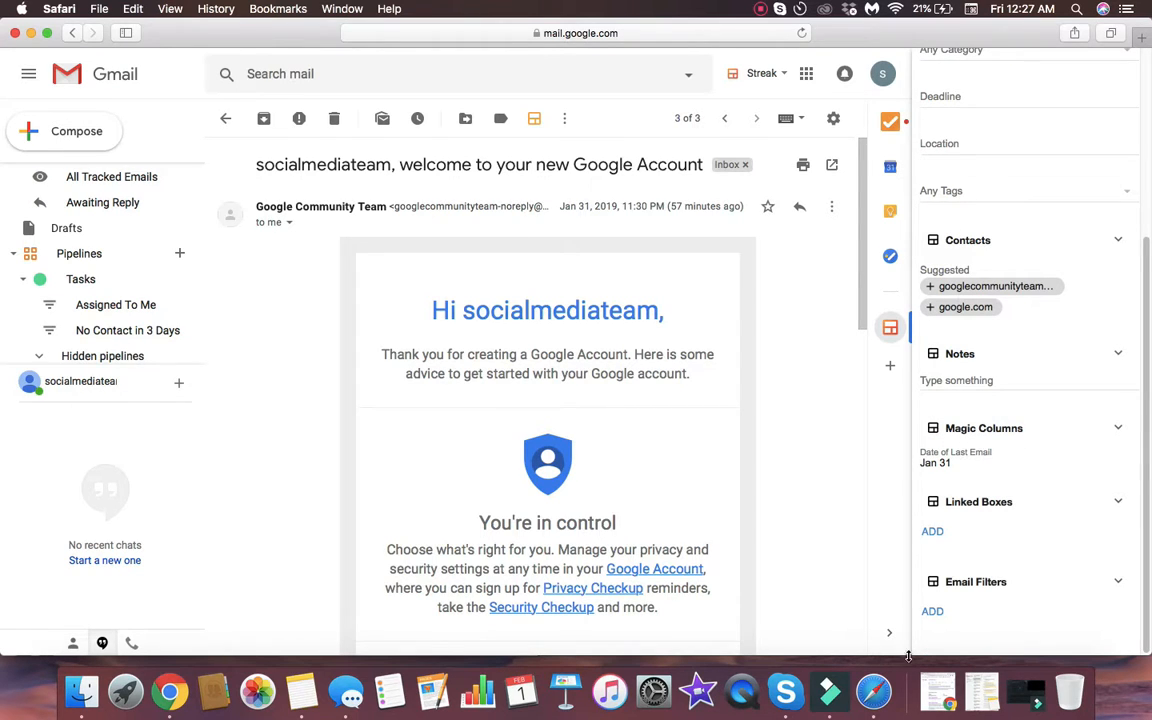
{"action": "left_click", "coordinate": [1010, 585]}
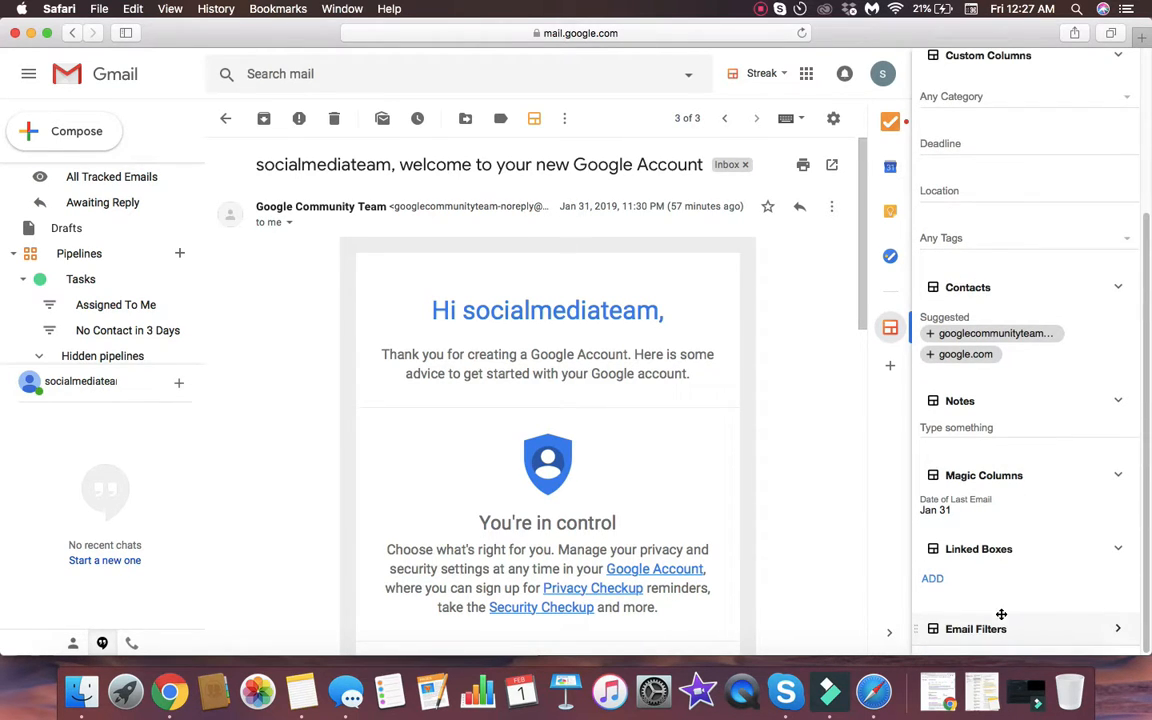
{"action": "left_click", "coordinate": [1116, 627]}
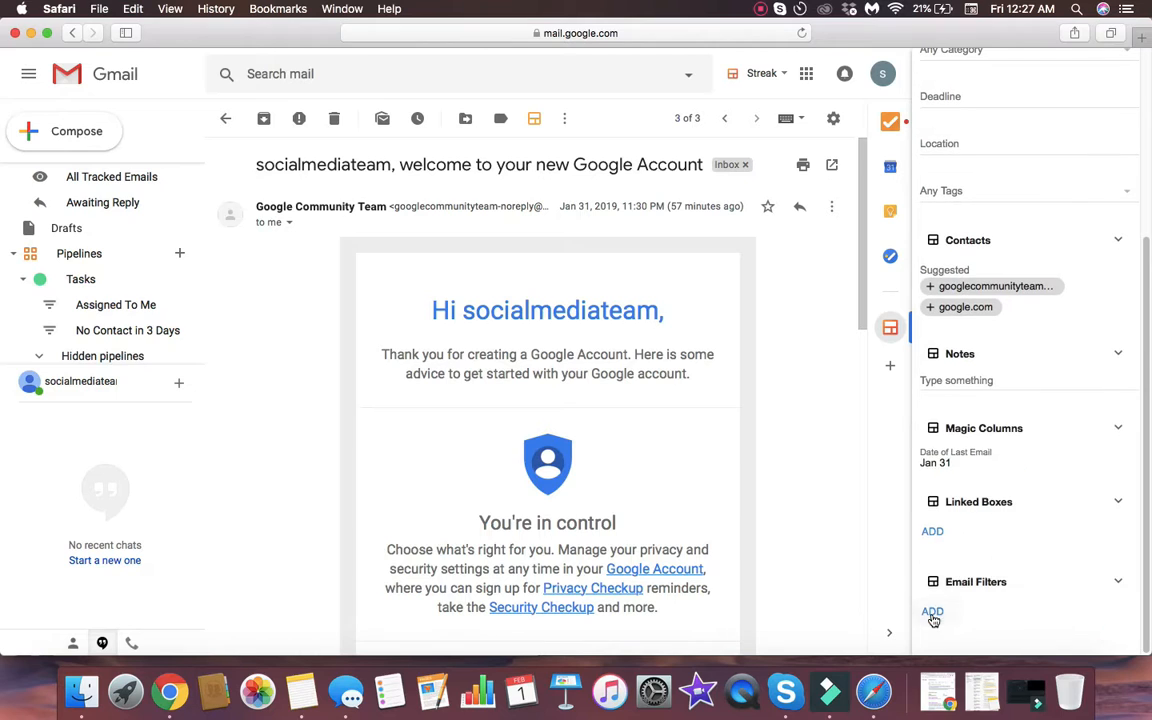
View the box's email filter options for a specific email address and for a specific domain, and close the form without creating a filter.
{"action": "left_click", "coordinate": [933, 613]}
{"action": "left_click", "coordinate": [877, 423]}
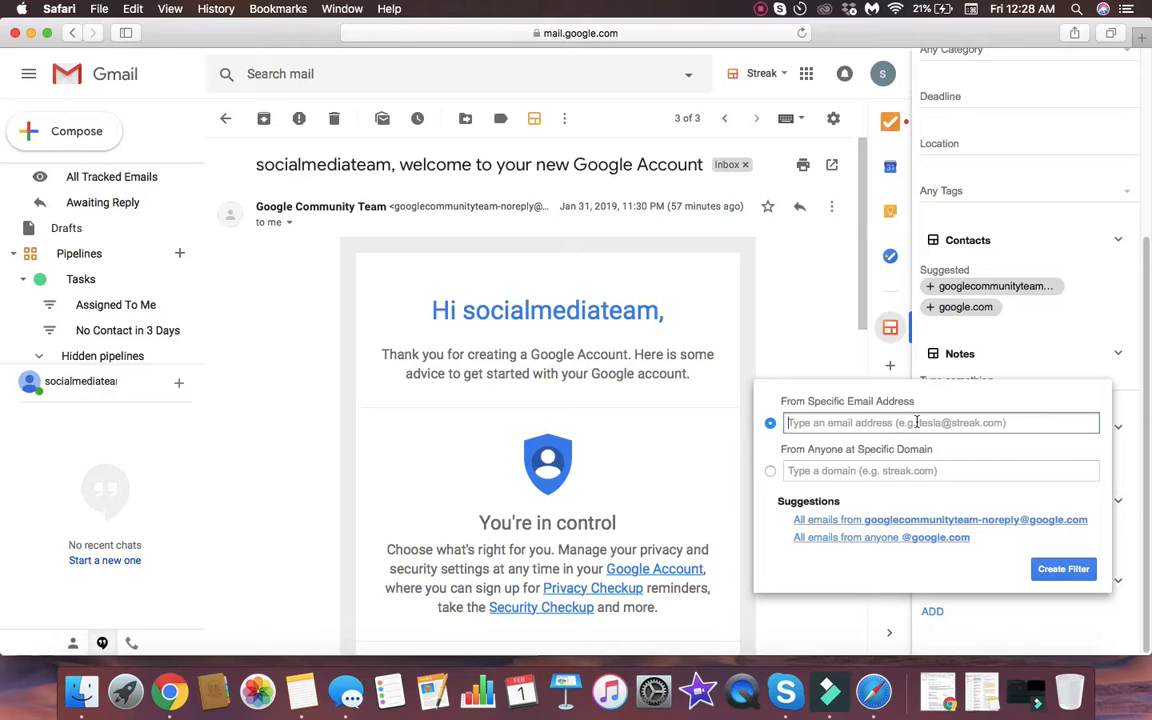
{"action": "left_click", "coordinate": [789, 470]}
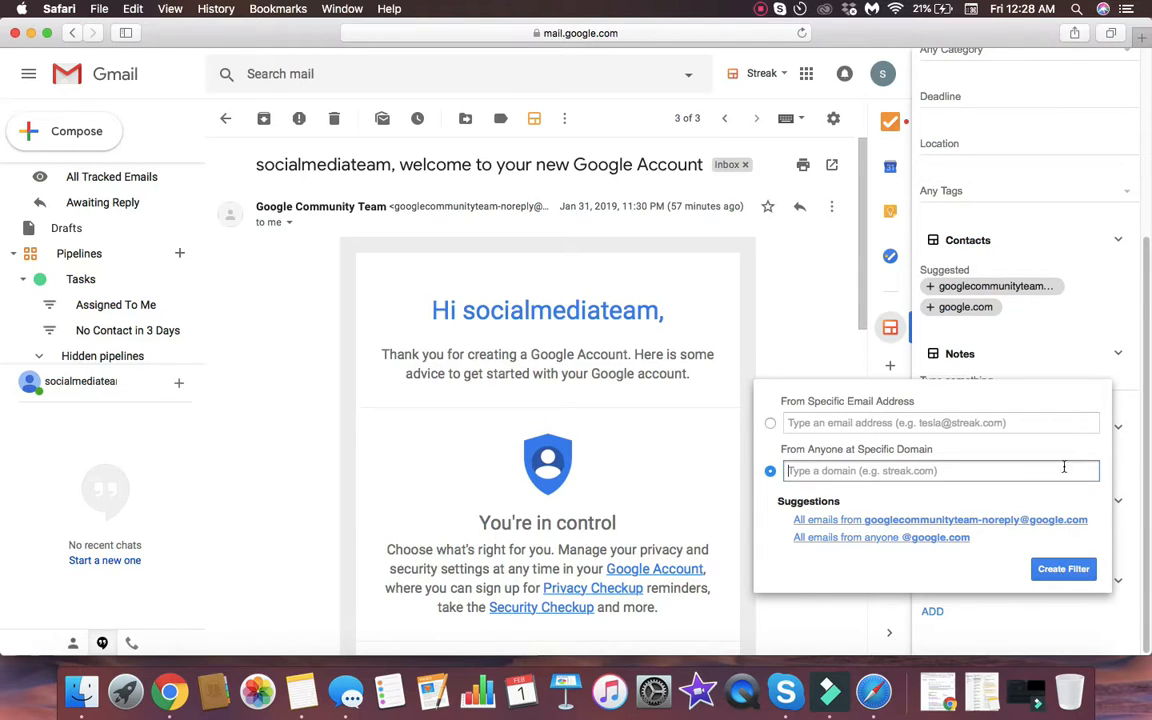
{"action": "left_click", "coordinate": [1103, 376]}
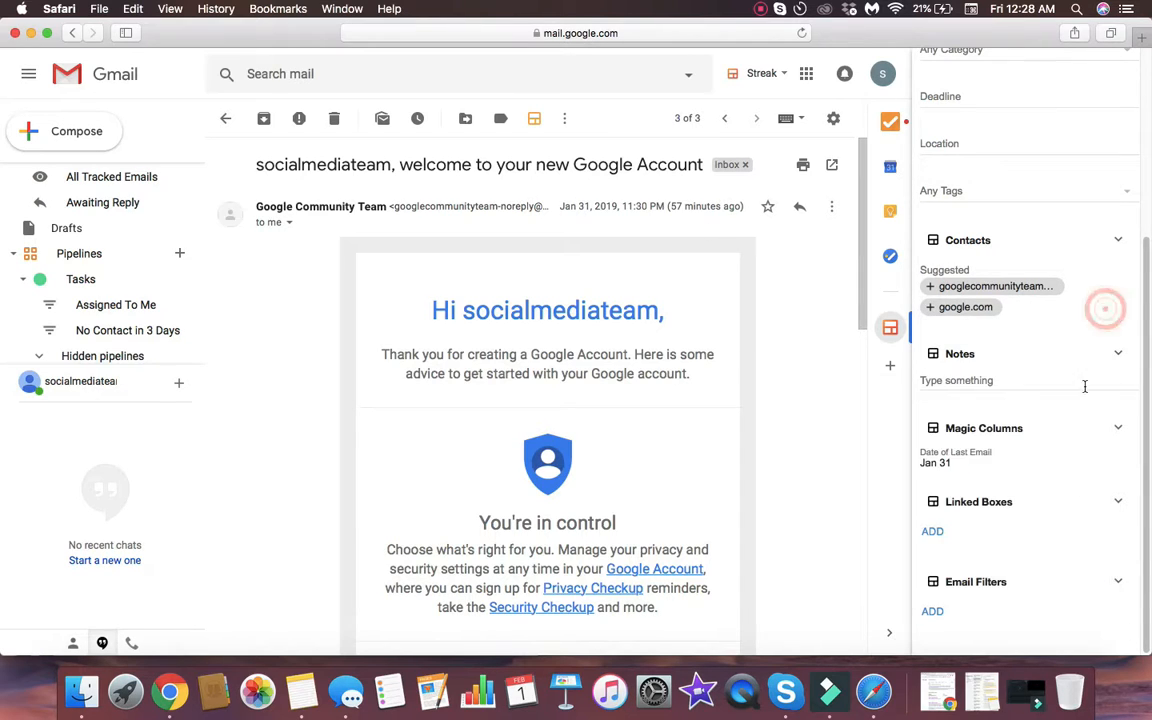
{"action": "scroll", "coordinate": [1065, 455], "scroll_direction": "up", "scroll_amount": 5}
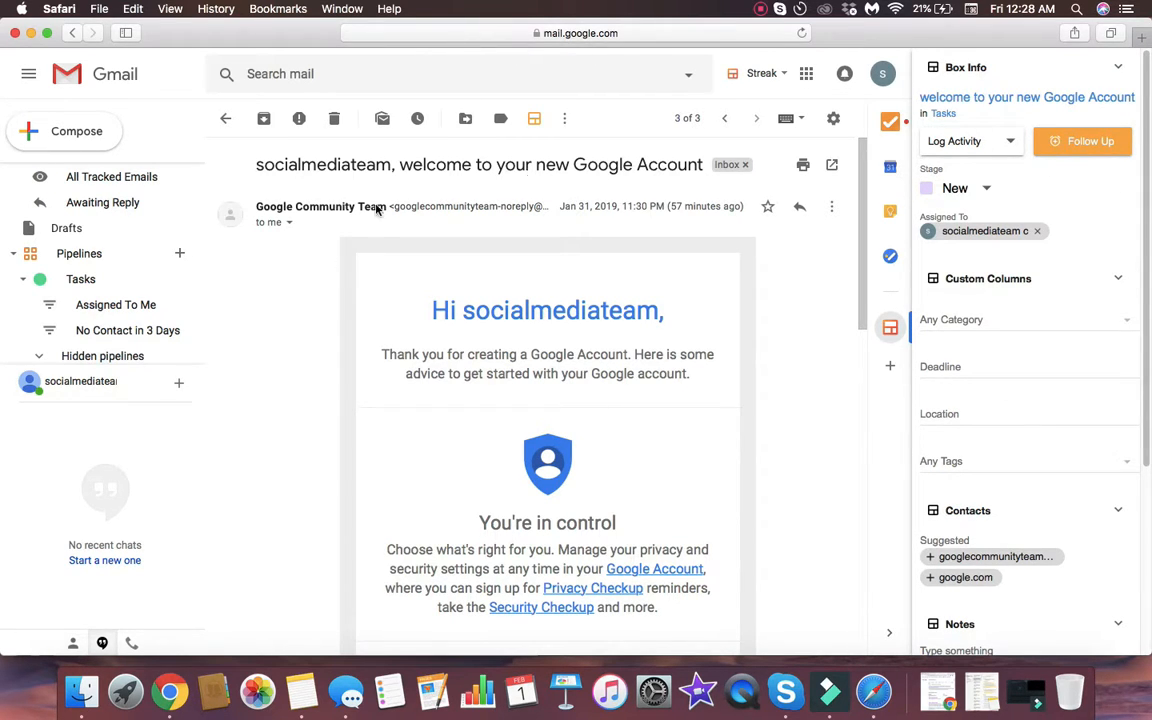
{"action": "left_click", "coordinate": [293, 317]}
{"action": "scroll", "coordinate": [1024, 341], "scroll_direction": "down", "scroll_amount": 5}
{"action": "scroll", "coordinate": [1067, 417], "scroll_direction": "up", "scroll_amount": 5}
Set a follow-up reminder on the box with a custom due date of 02/01/19 12:29am.
{"action": "left_click", "coordinate": [1082, 141]}
{"action": "left_click", "coordinate": [986, 316]}
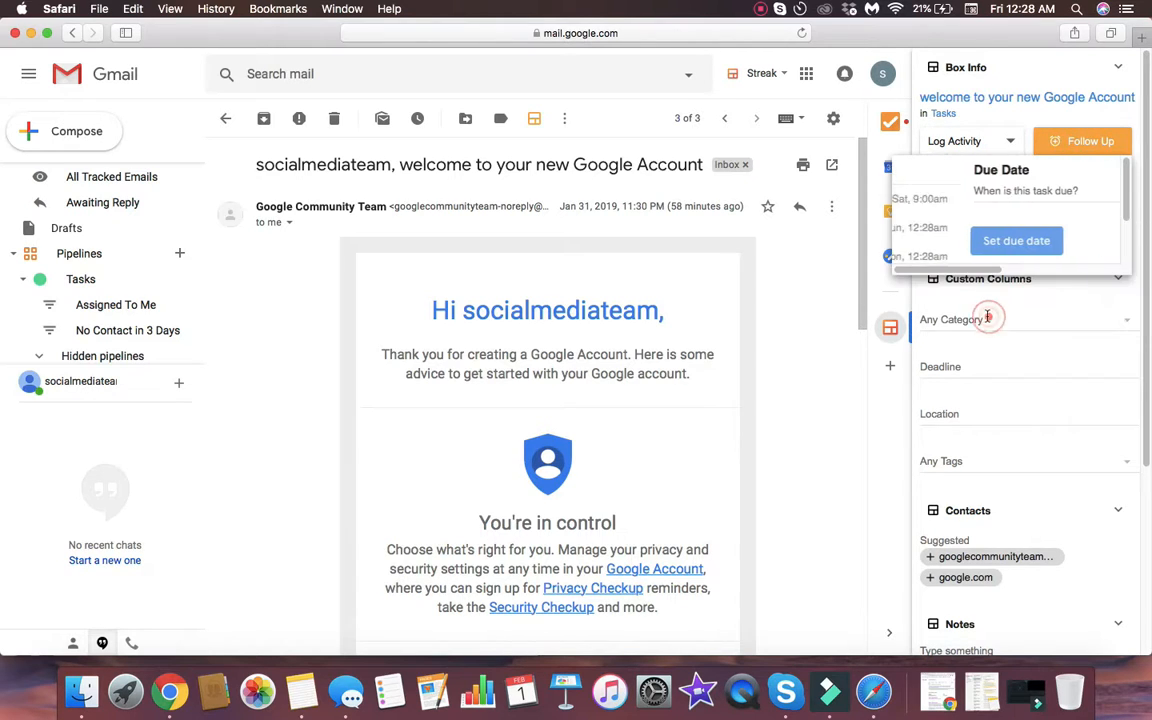
{"action": "left_click", "coordinate": [1105, 190]}
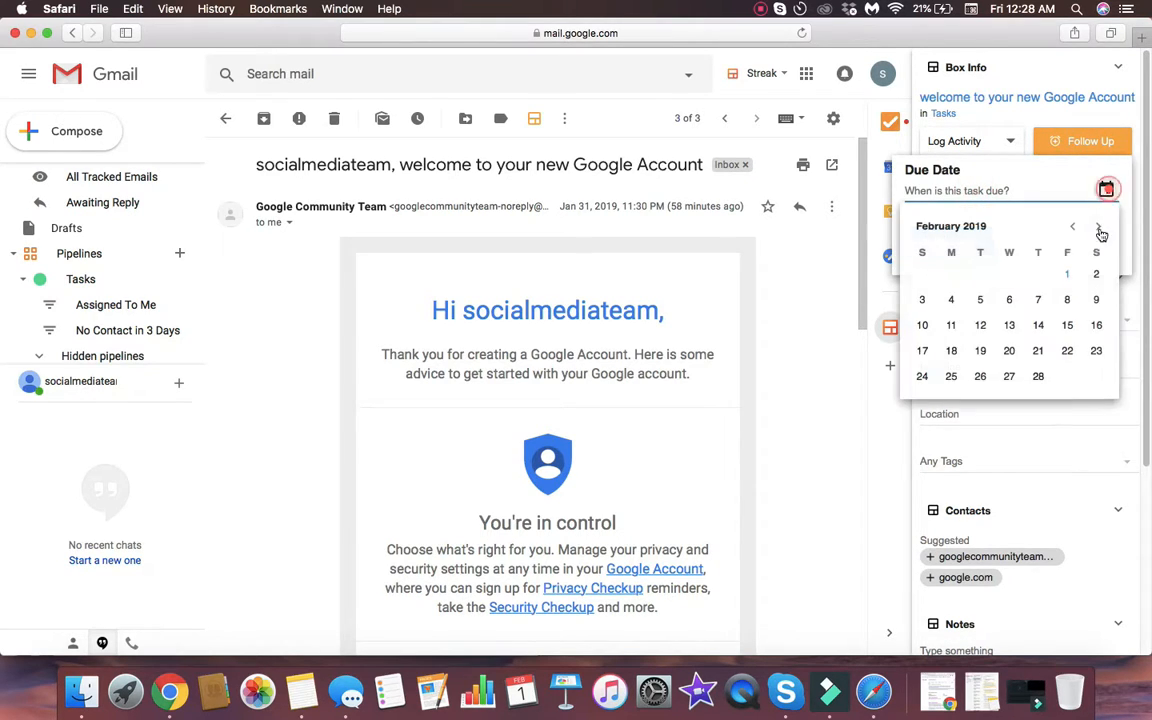
{"action": "left_click", "coordinate": [1065, 279]}
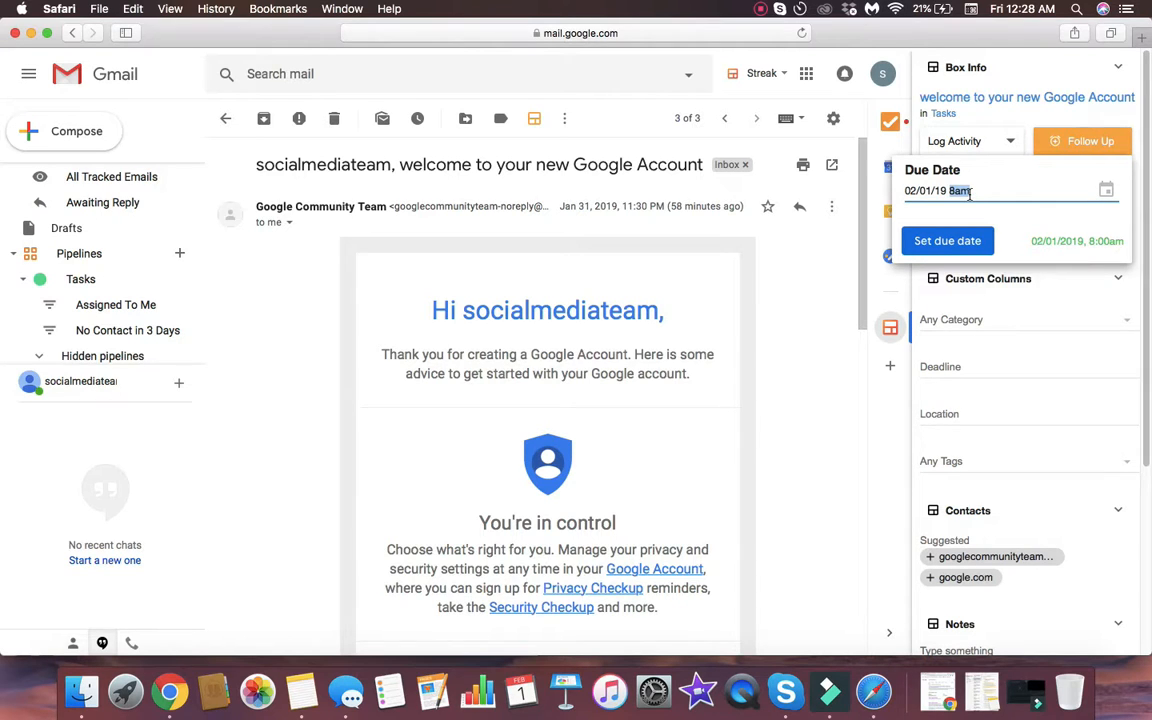
{"action": "type", "text": "12:"}
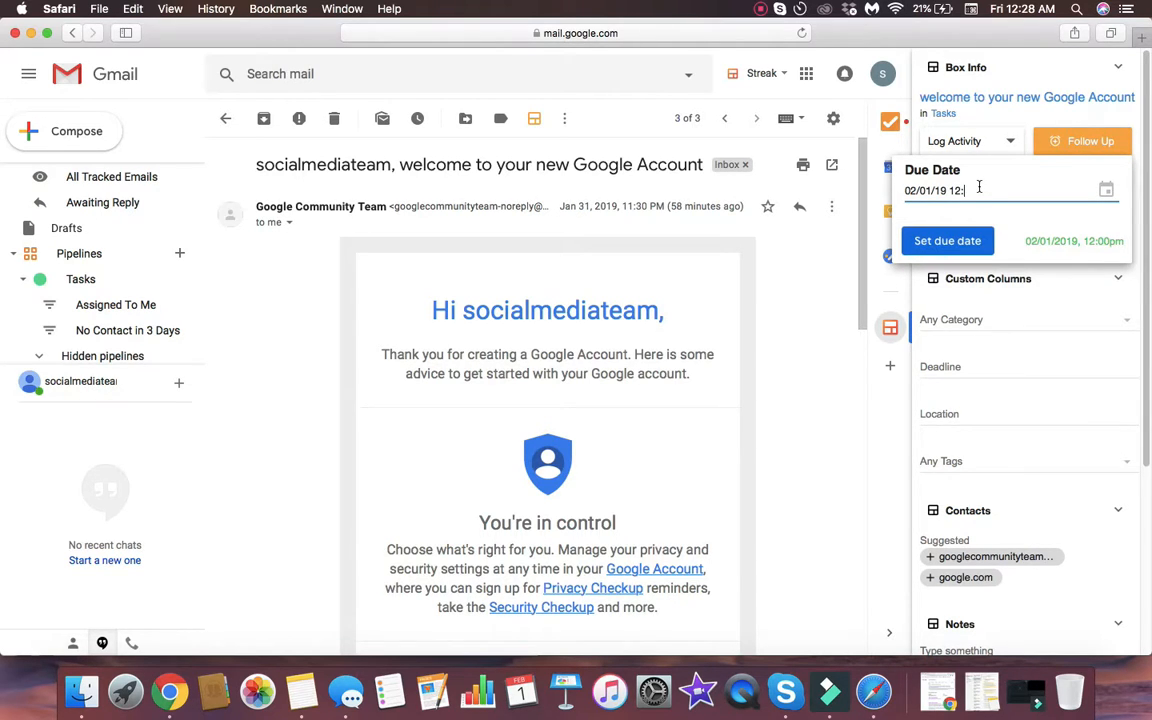
{"action": "type", "text": "29a"}
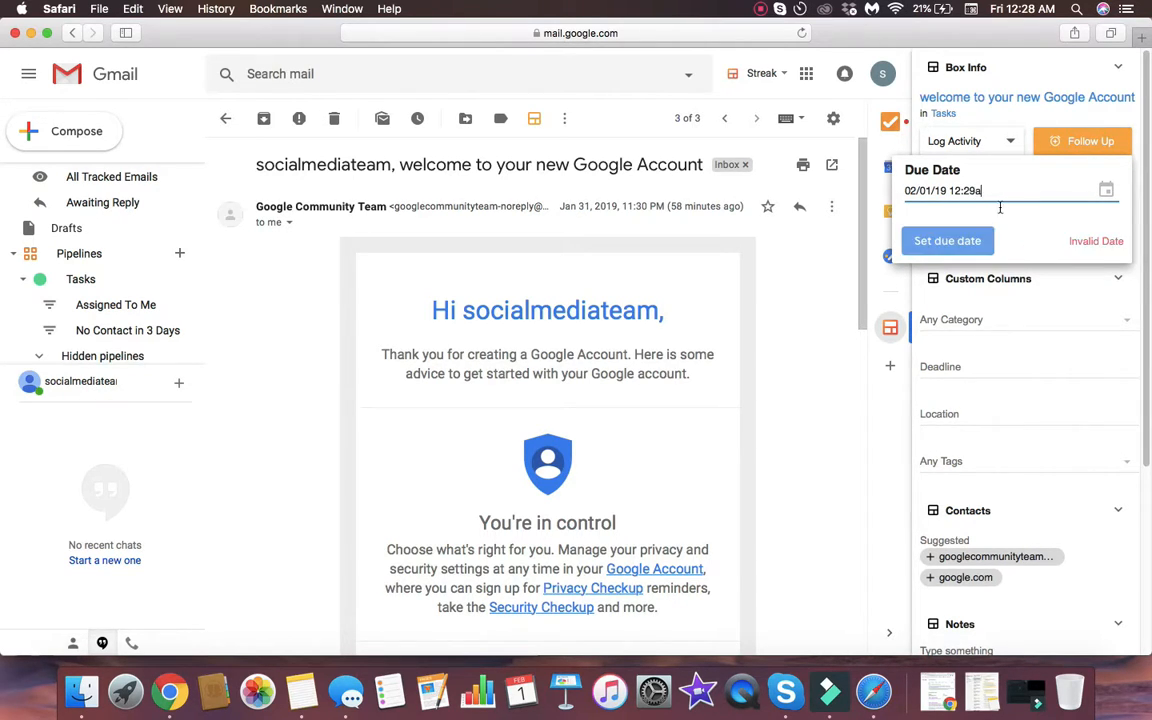
{"action": "type", "text": "m"}
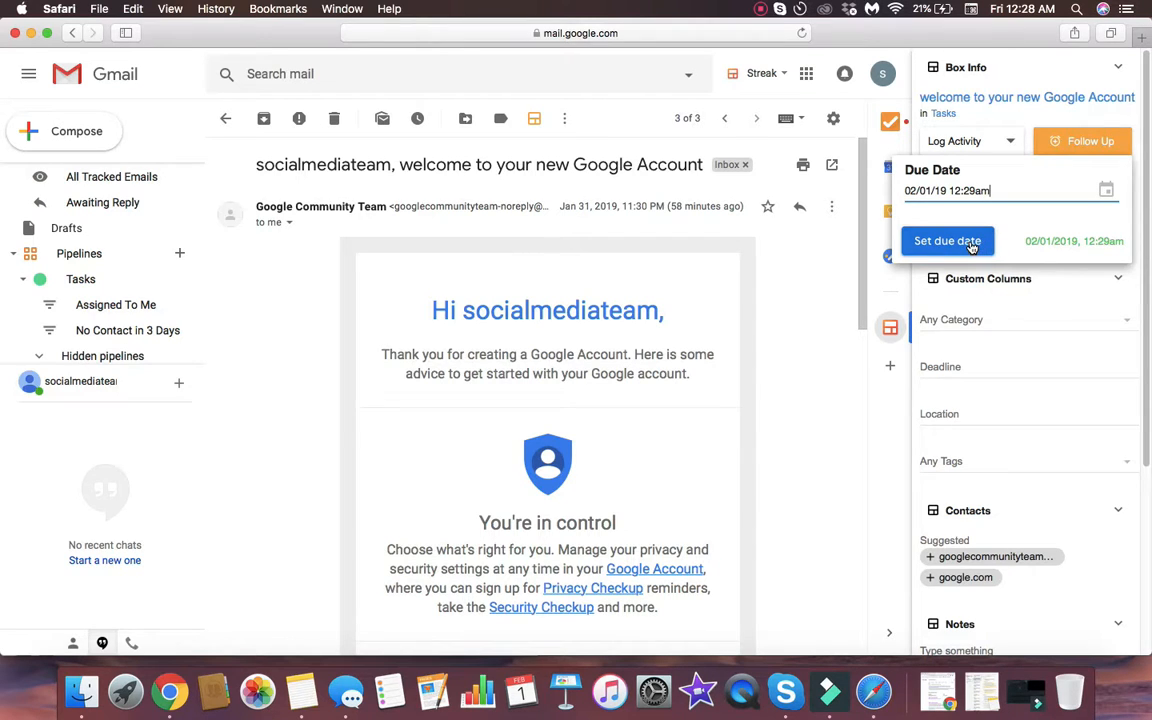
{"action": "left_click", "coordinate": [969, 243]}
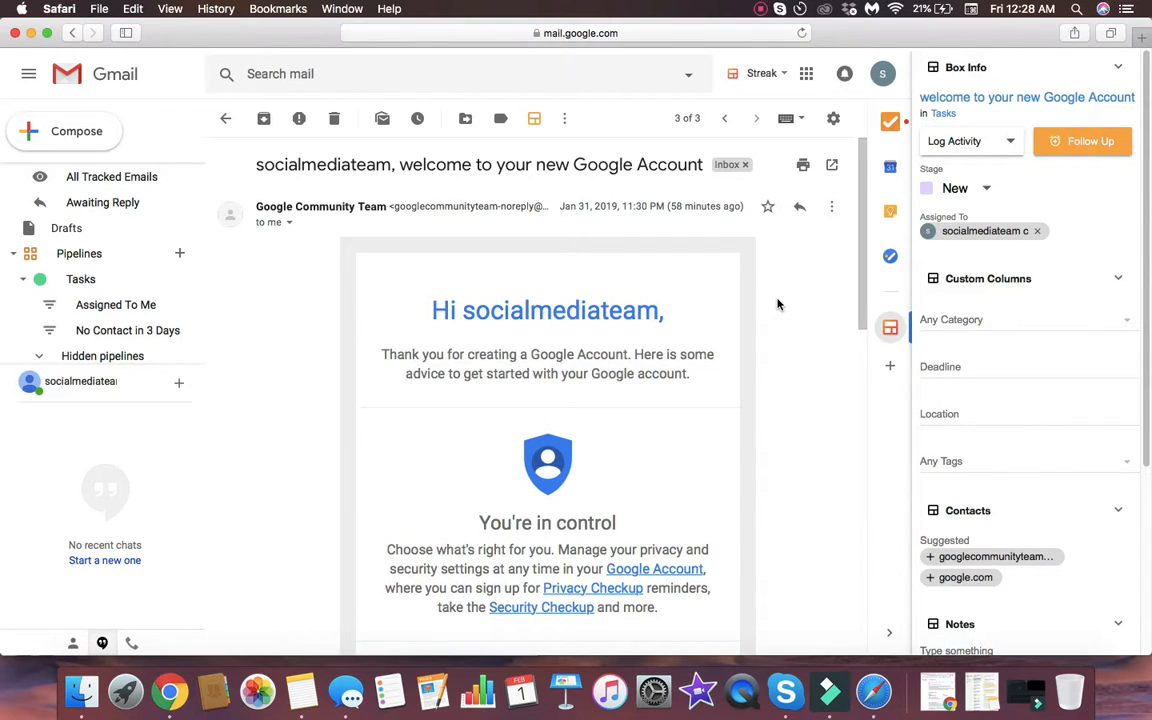
Check the current date in the system clock, and allow mail.google.com to show Streak's alerts in Notification Center.
{"action": "left_click", "coordinate": [1023, 9]}
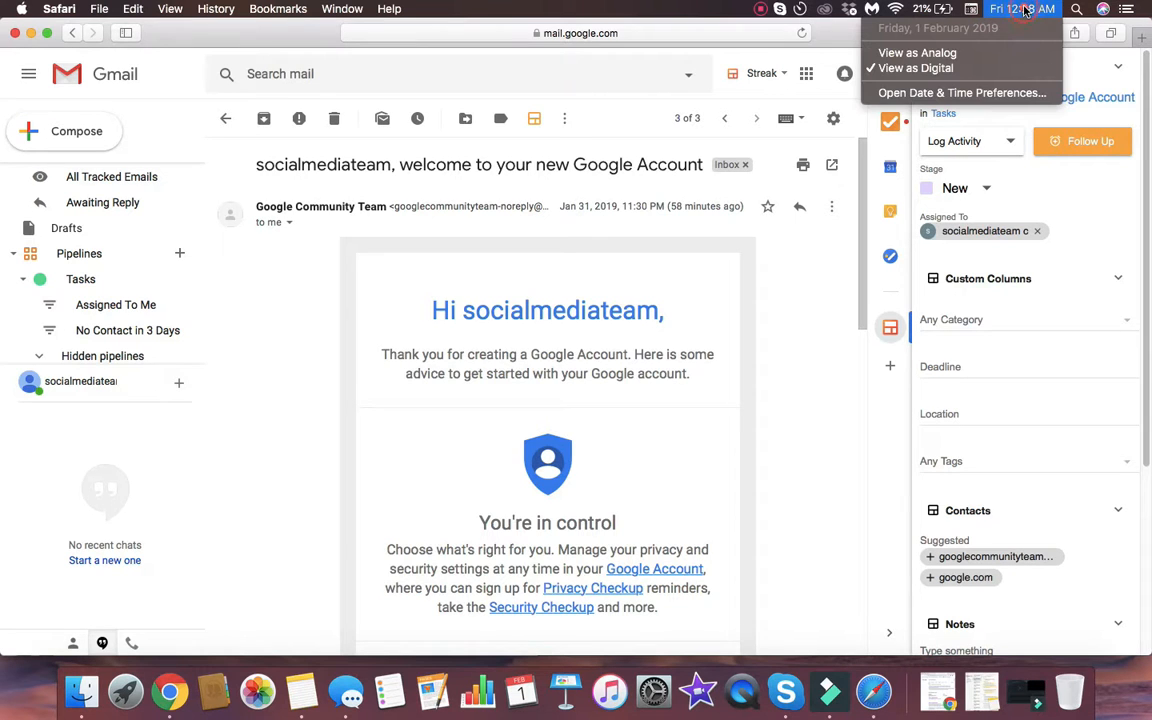
{"action": "left_click", "coordinate": [1025, 10]}
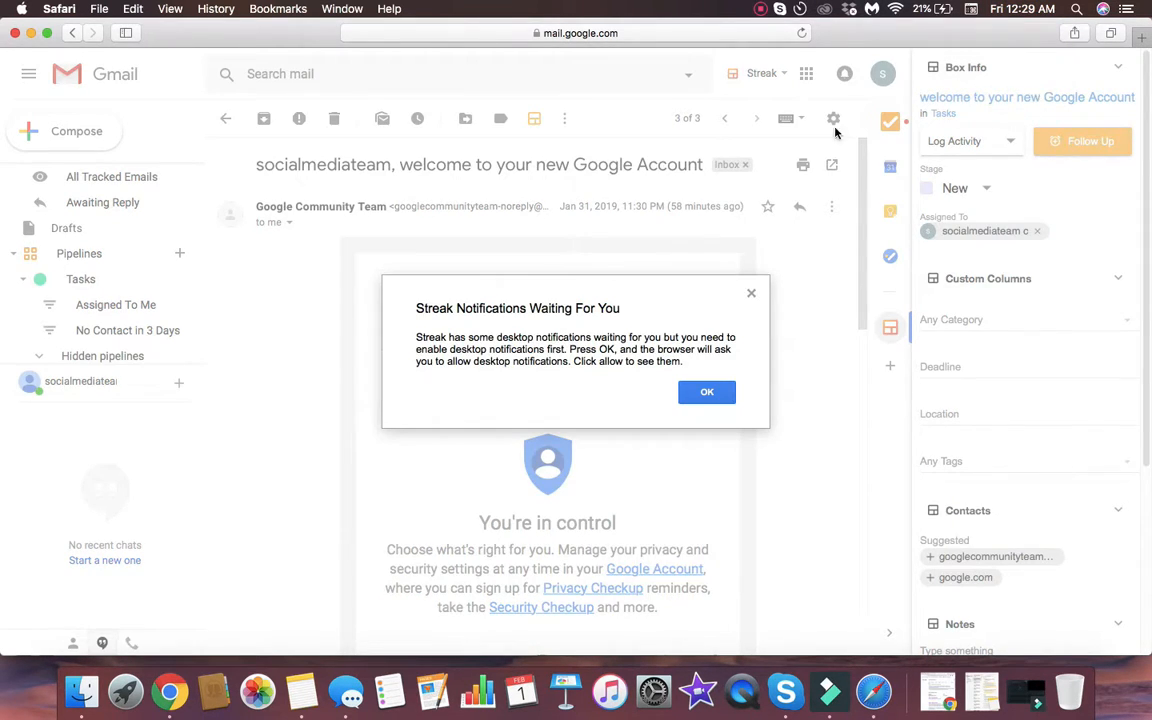
{"action": "left_click", "coordinate": [705, 395]}
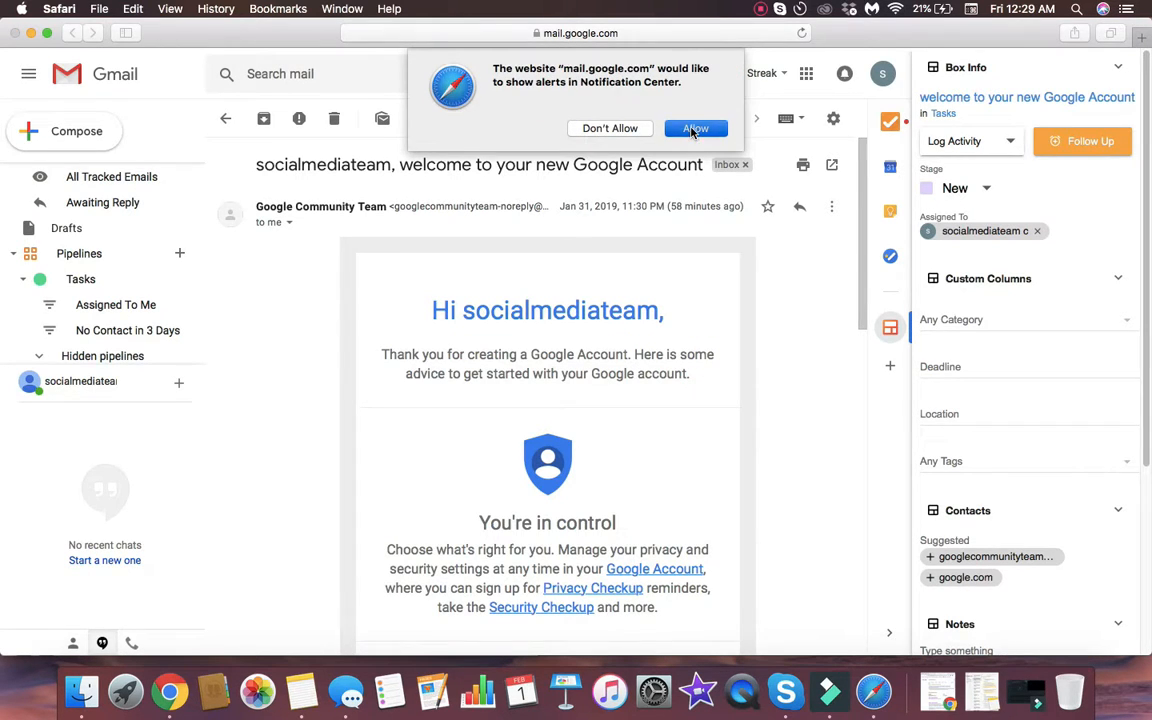
{"action": "left_click", "coordinate": [694, 129]}
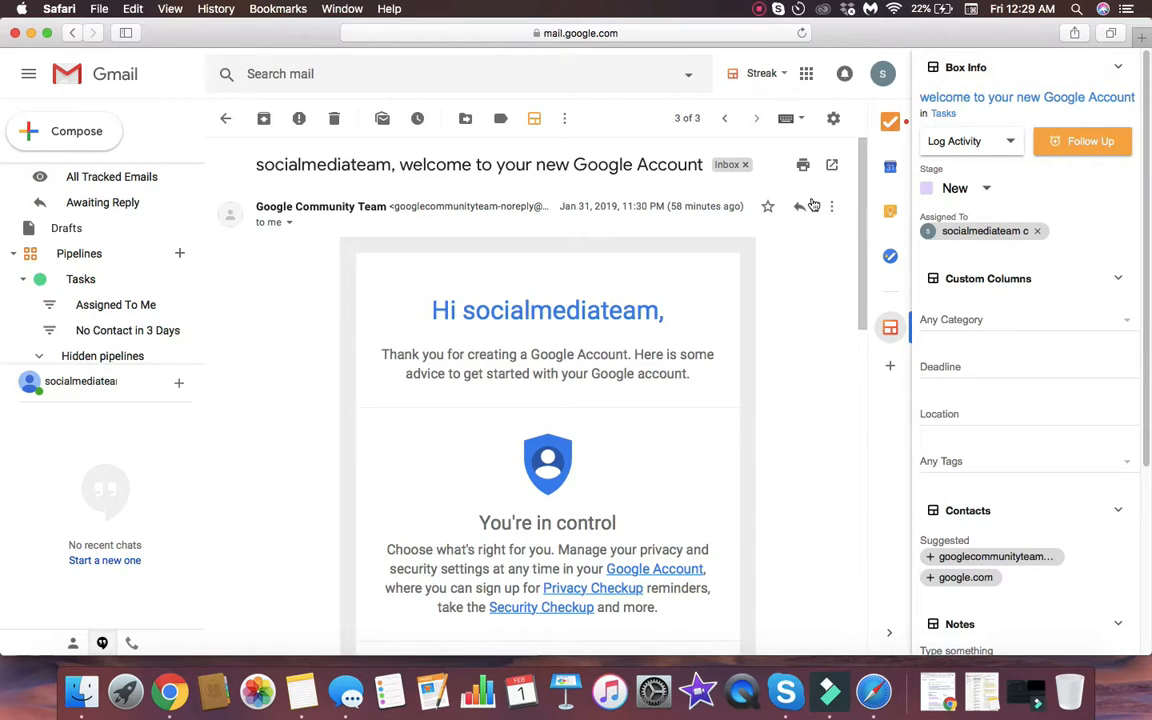
Look through the box's remaining fields and the full welcome email.
{"action": "scroll", "coordinate": [925, 458], "scroll_direction": "down", "scroll_amount": 5}
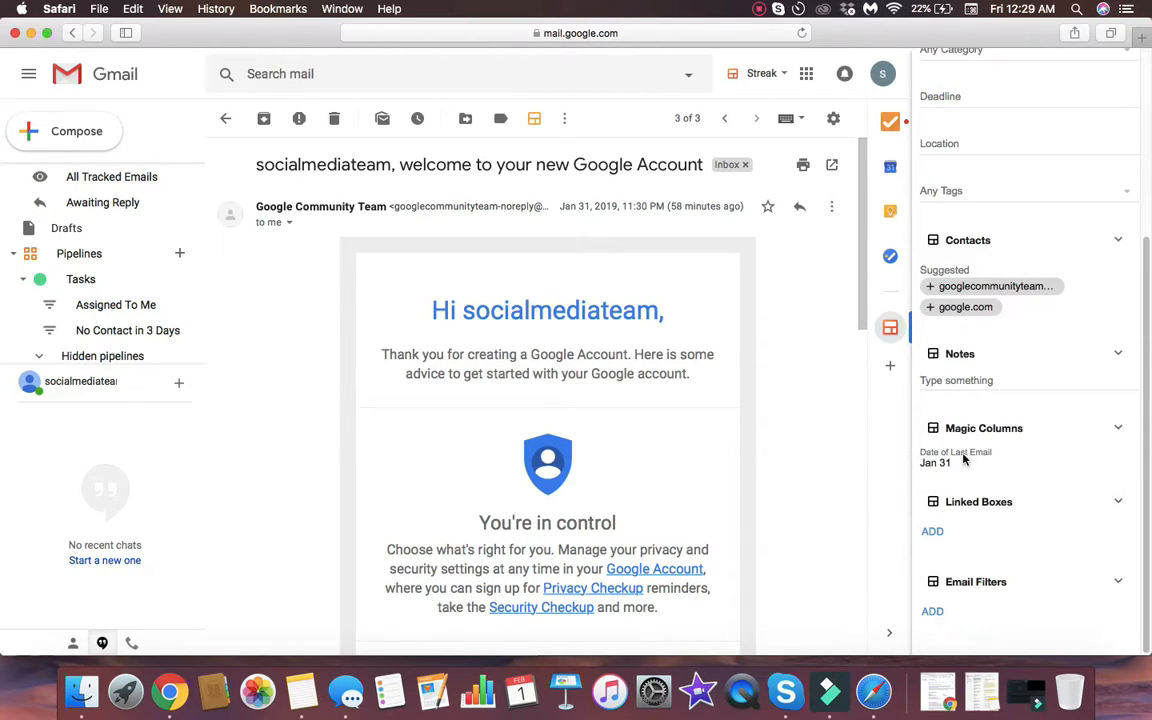
{"action": "scroll", "coordinate": [785, 435], "scroll_direction": "down", "scroll_amount": 10}
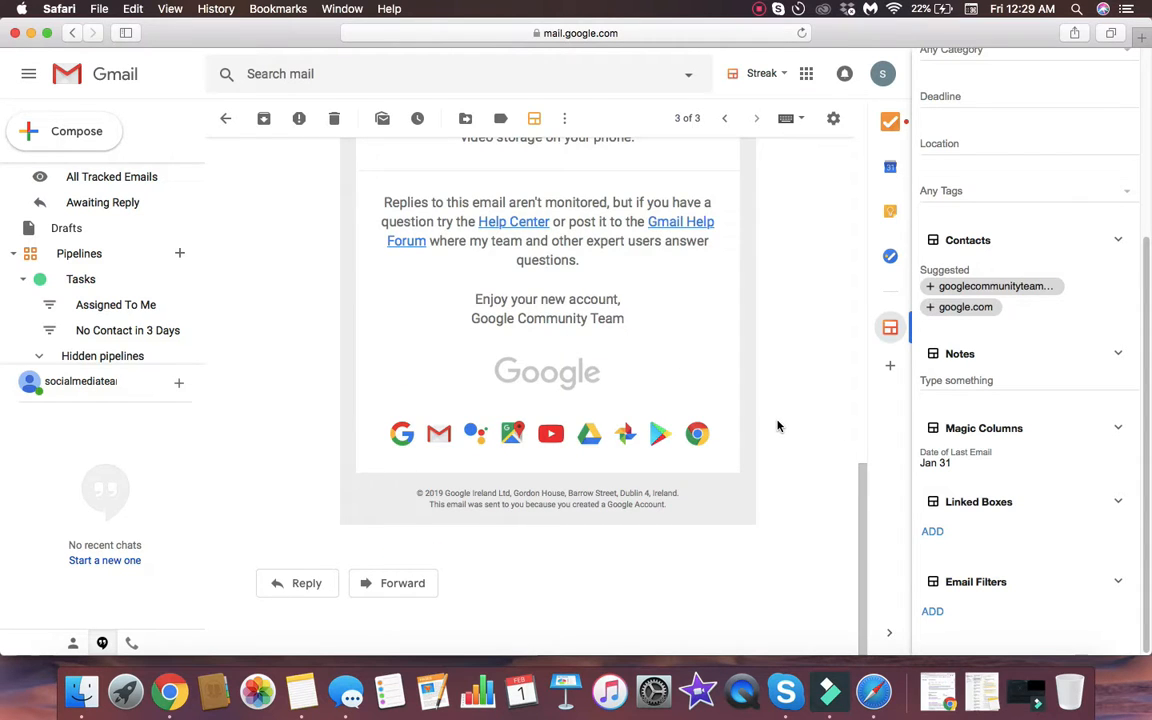
{"action": "scroll", "coordinate": [775, 300], "scroll_direction": "up", "scroll_amount": 10}
{"action": "scroll", "coordinate": [780, 315], "scroll_direction": "down", "scroll_amount": 1}
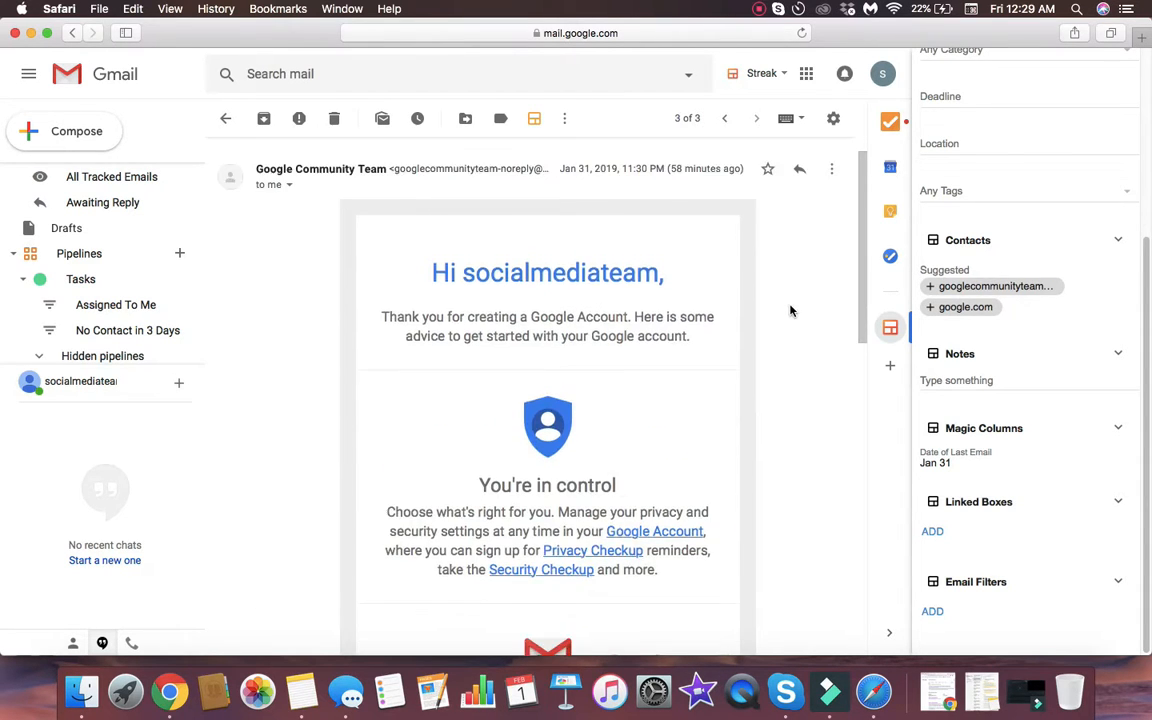
{"action": "scroll", "coordinate": [783, 314], "scroll_direction": "up", "scroll_amount": 1}
{"action": "scroll", "coordinate": [967, 140], "scroll_direction": "up", "scroll_amount": 5}
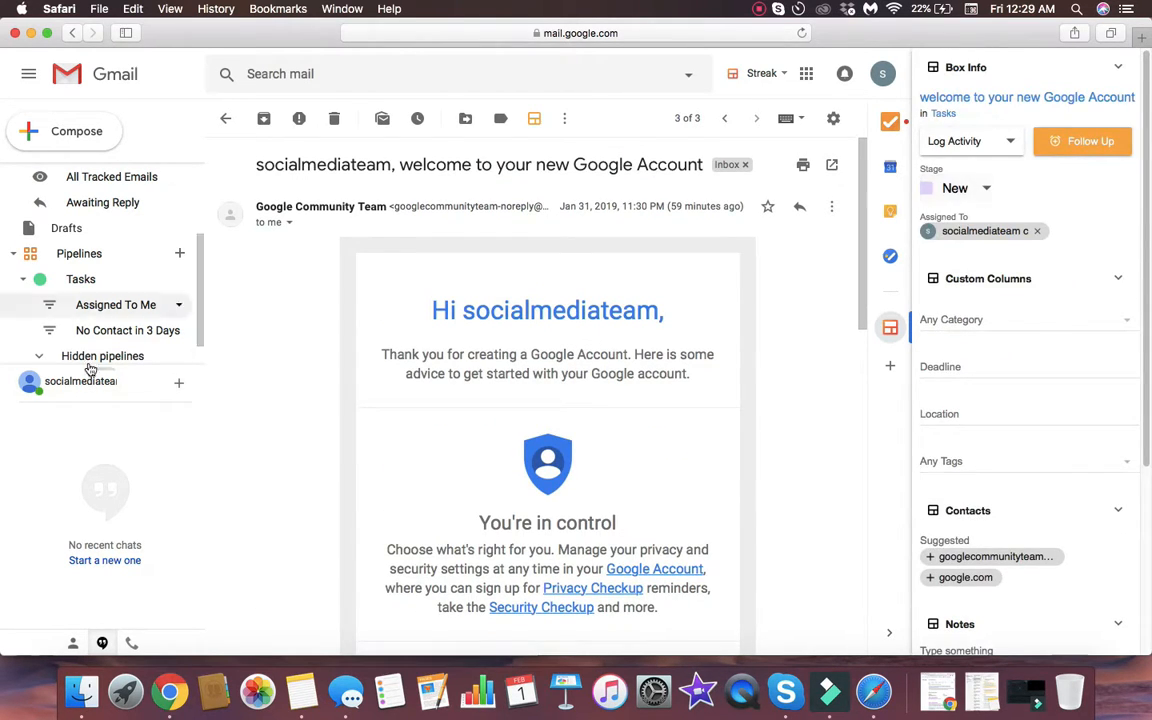
Return to the inbox and open the Tasks pipeline.
{"action": "scroll", "coordinate": [90, 250], "scroll_direction": "up", "scroll_amount": 3}
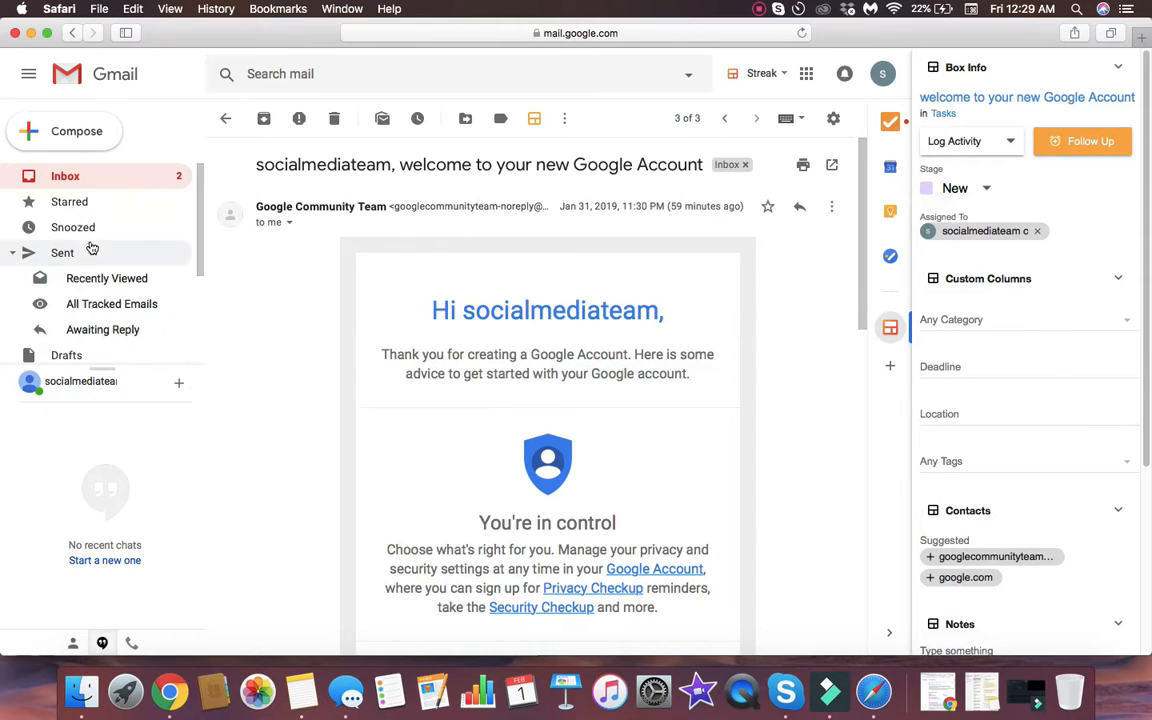
{"action": "left_click", "coordinate": [83, 178]}
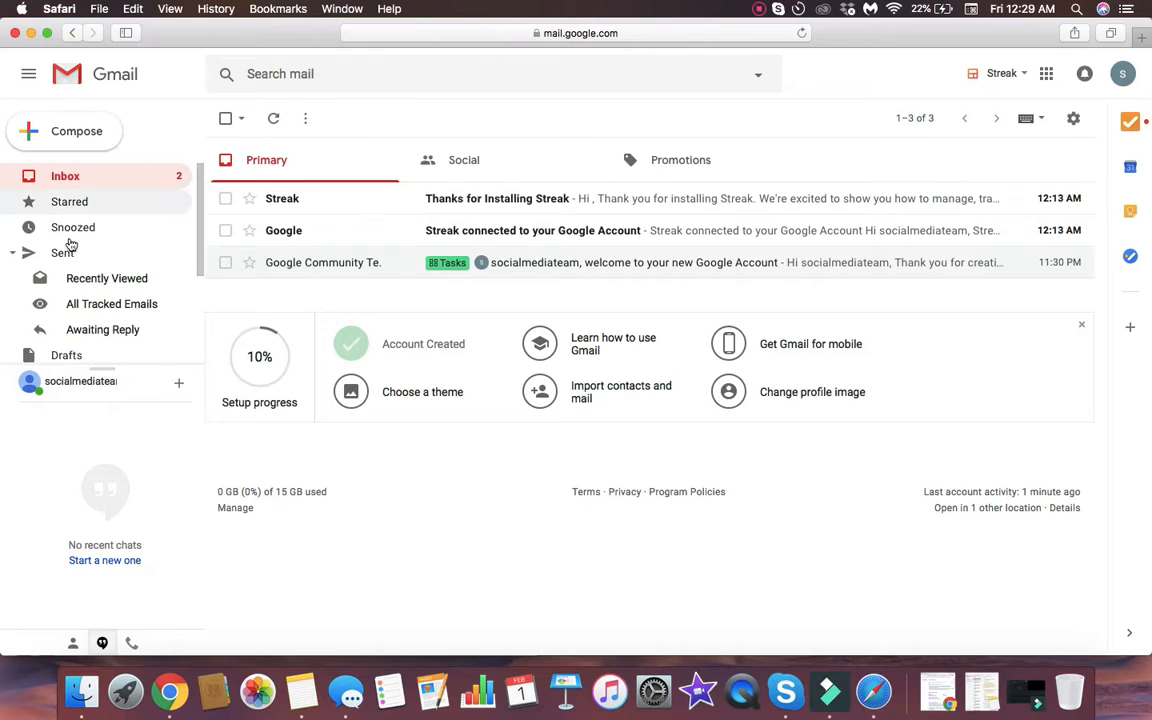
{"action": "scroll", "coordinate": [95, 280], "scroll_direction": "down", "scroll_amount": 3}
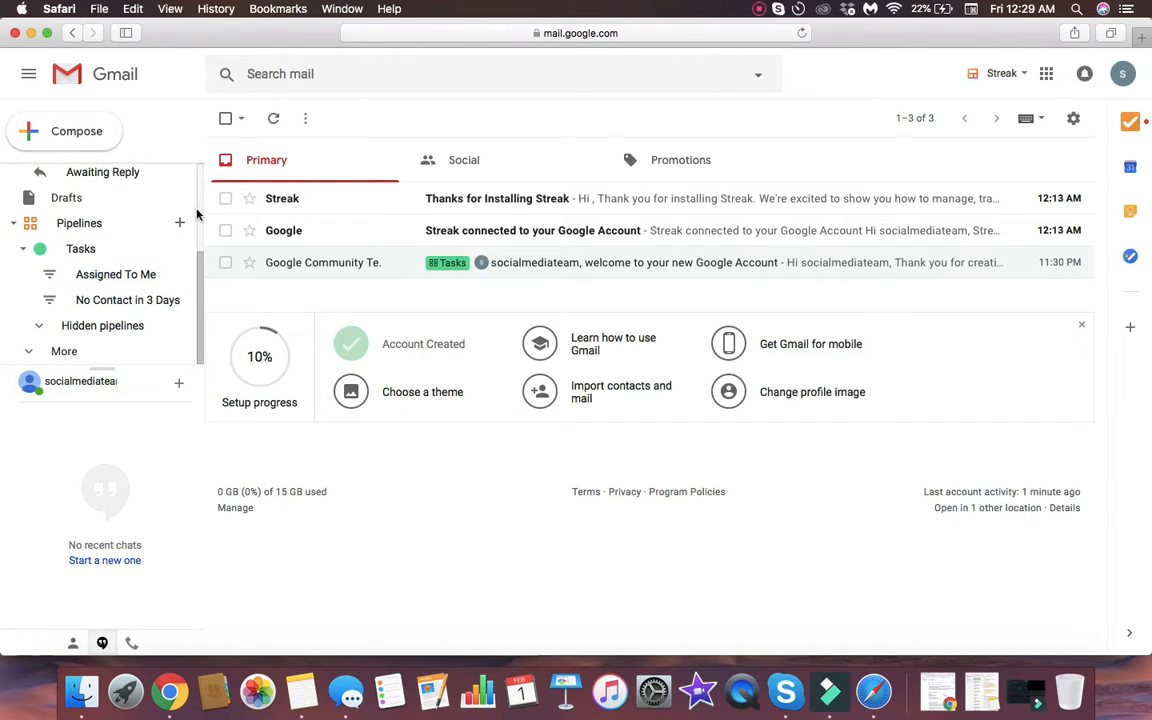
{"action": "left_click", "coordinate": [98, 252]}
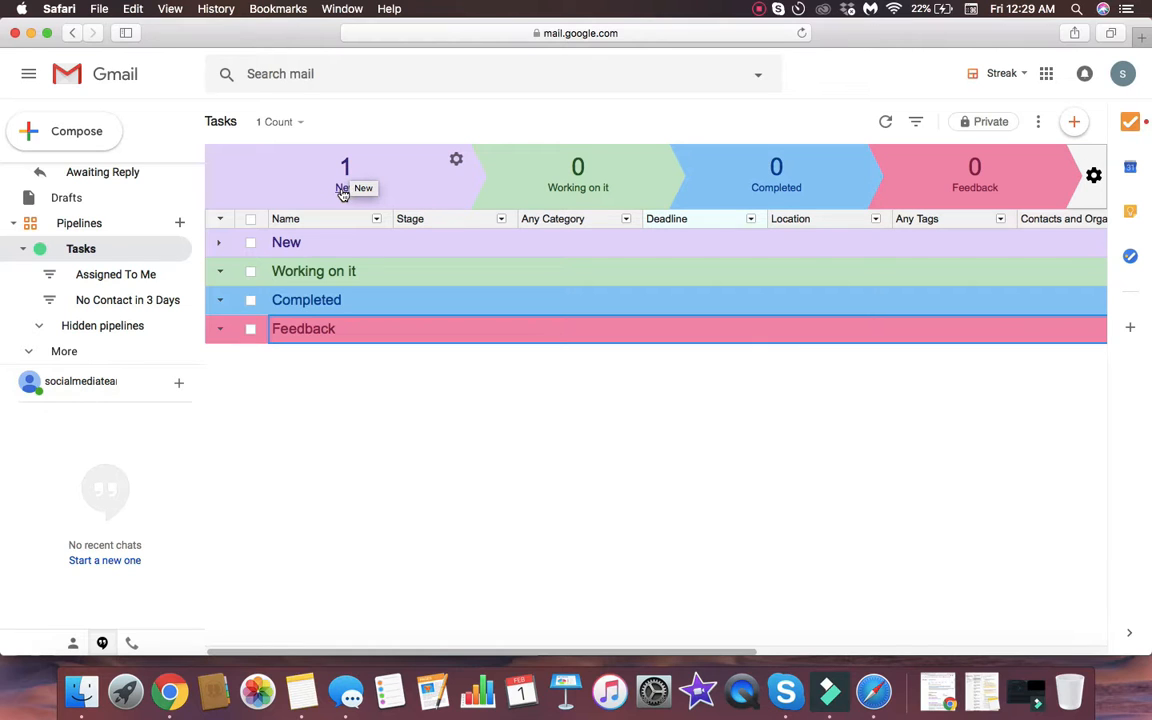
Expand the New stage in the Tasks pipeline and select the welcome email's box.
{"action": "left_click", "coordinate": [342, 190]}
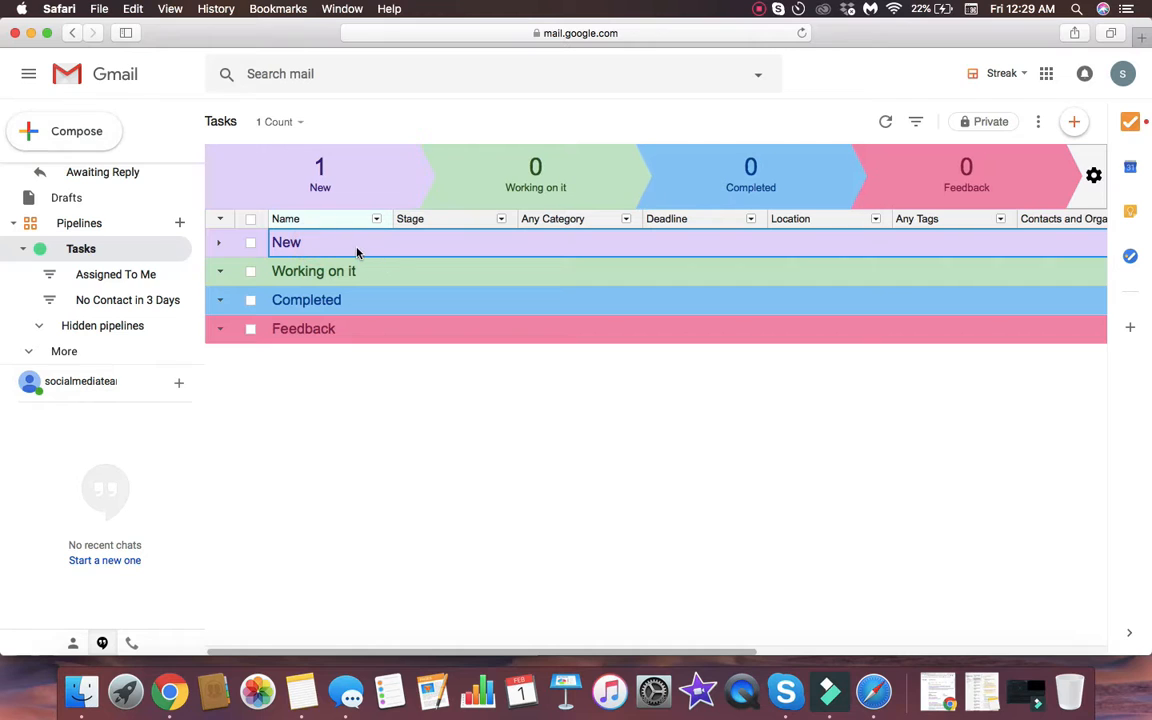
{"action": "left_click", "coordinate": [219, 244]}
{"action": "left_click", "coordinate": [328, 267]}
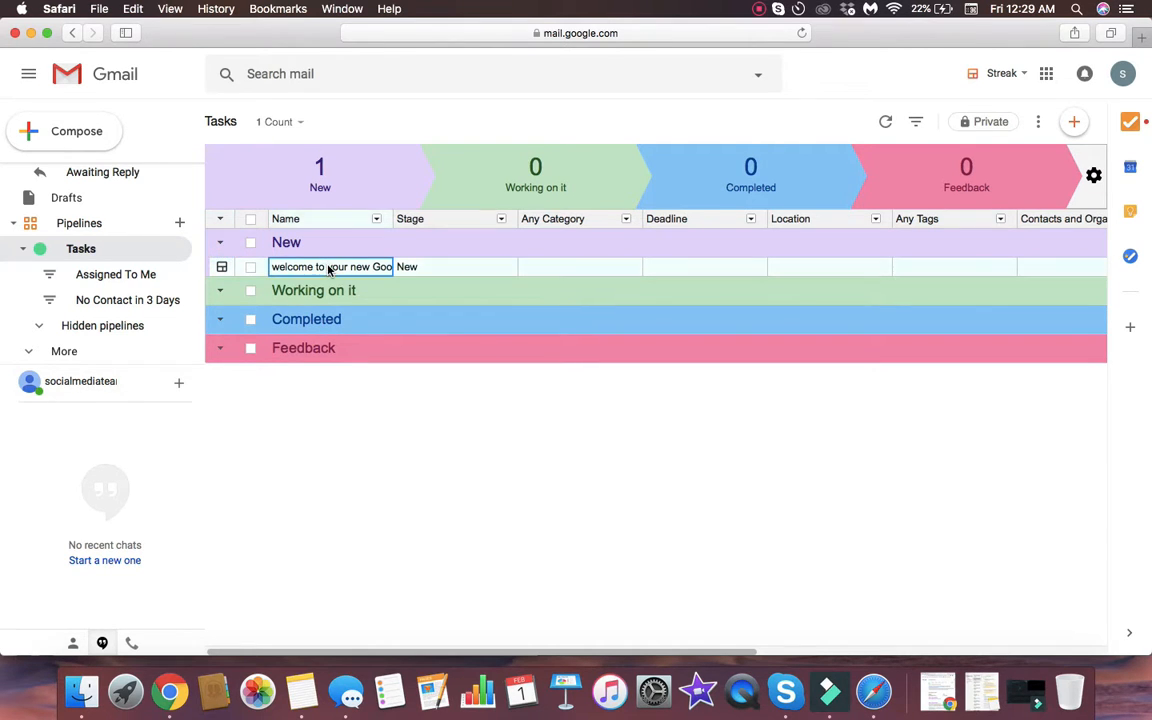
{"action": "left_click", "coordinate": [356, 268]}
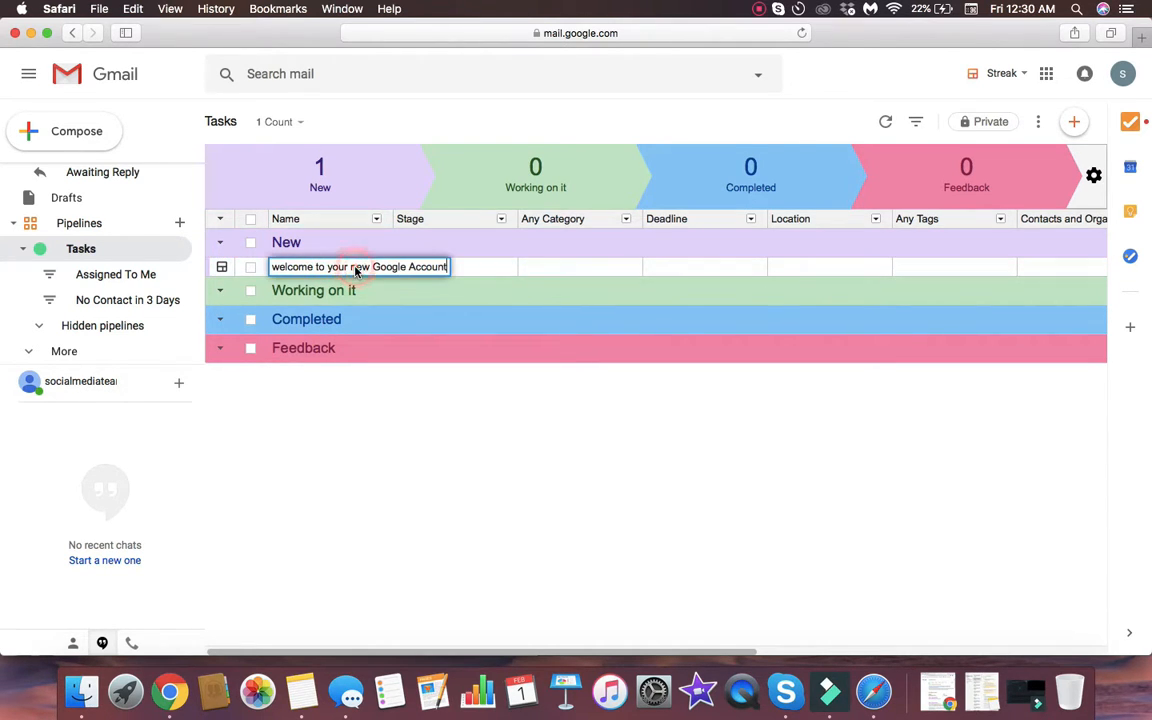
{"action": "left_click", "coordinate": [531, 257]}
{"action": "left_click", "coordinate": [384, 267]}
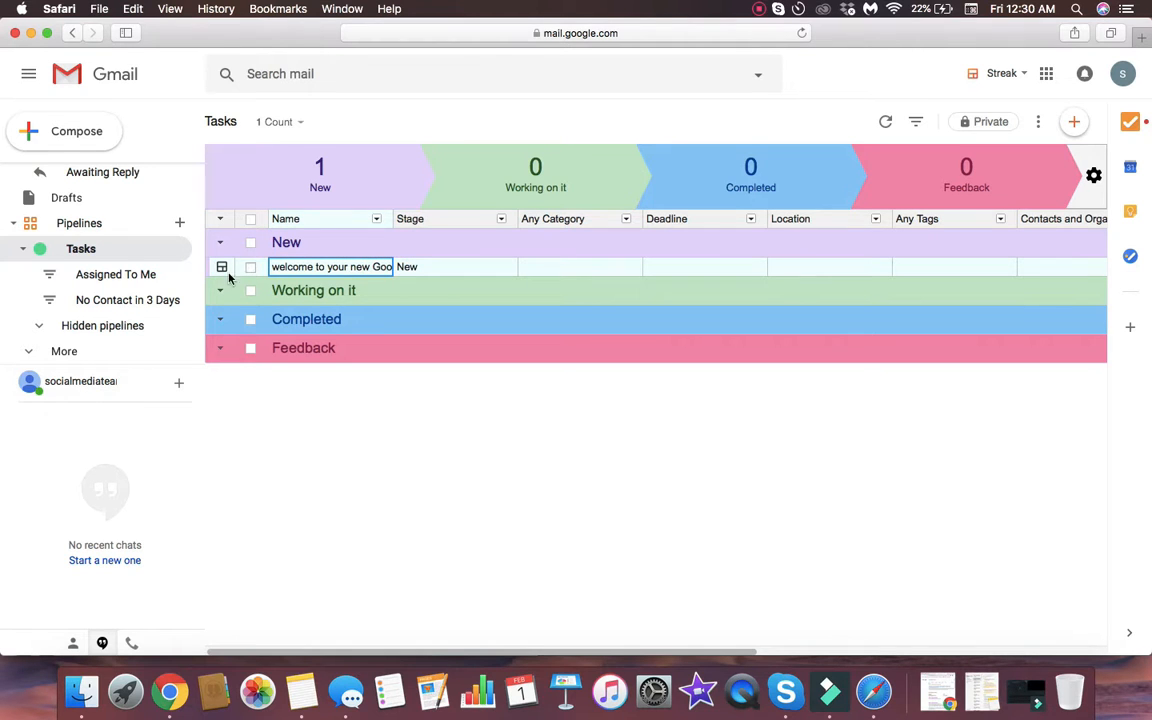
{"action": "left_click", "coordinate": [222, 268]}
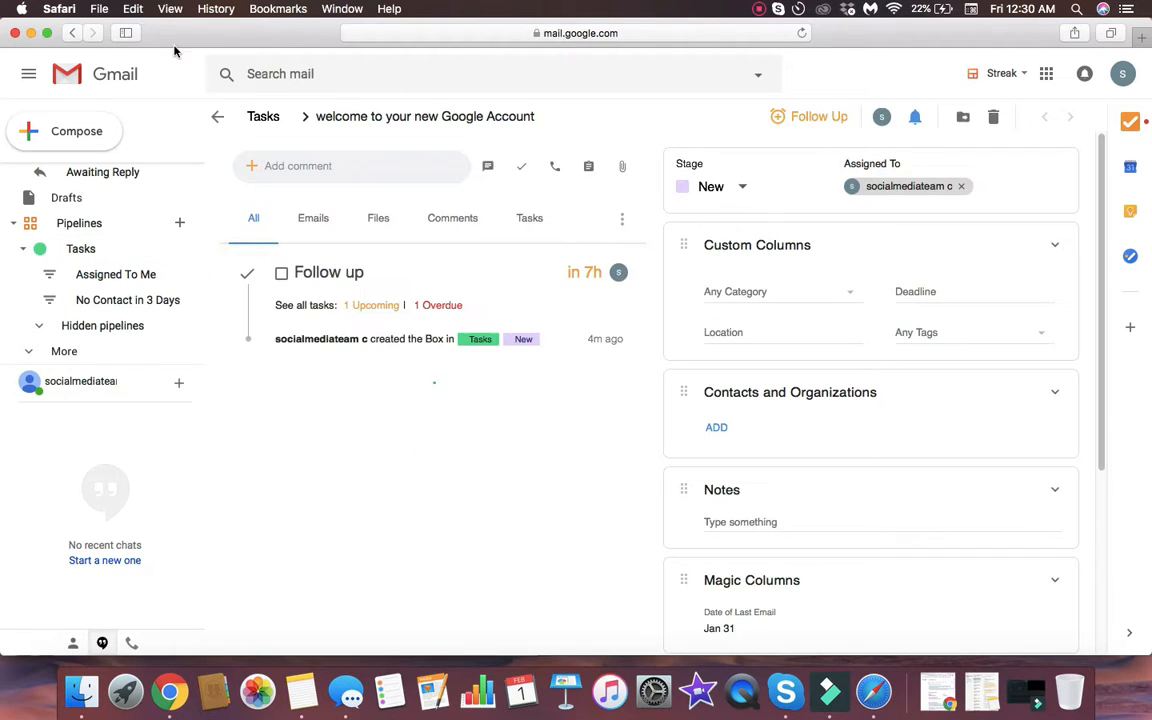
{"action": "left_click", "coordinate": [218, 117]}
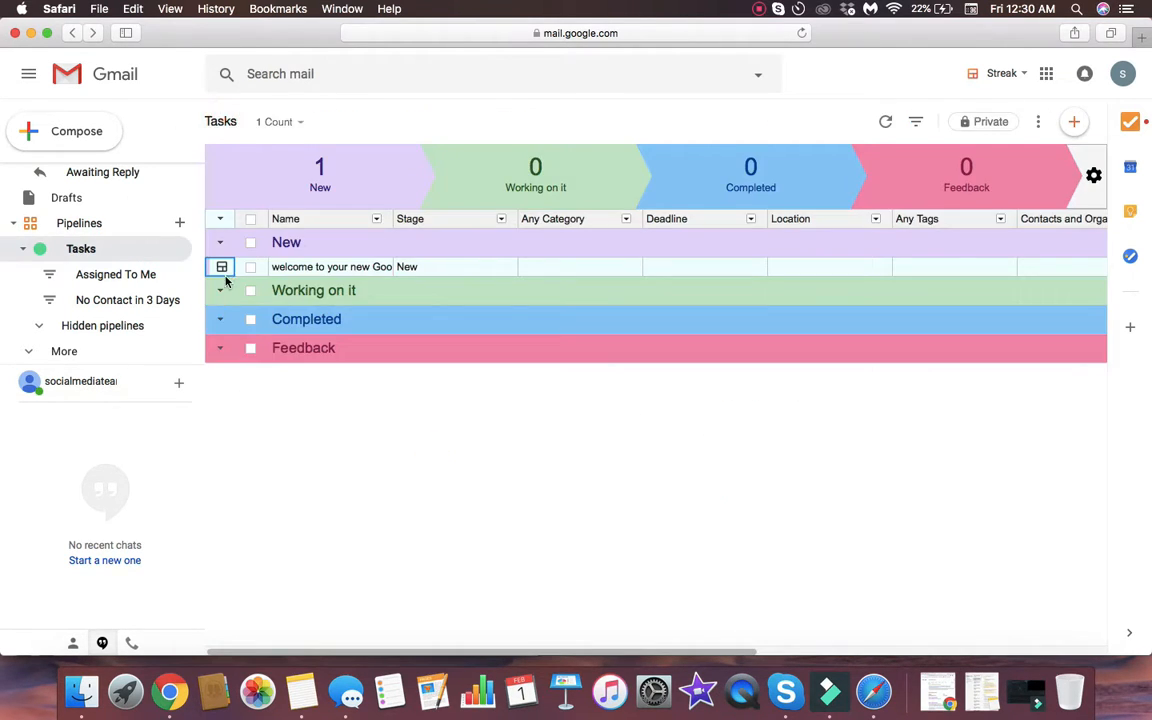
{"action": "left_click", "coordinate": [292, 268]}
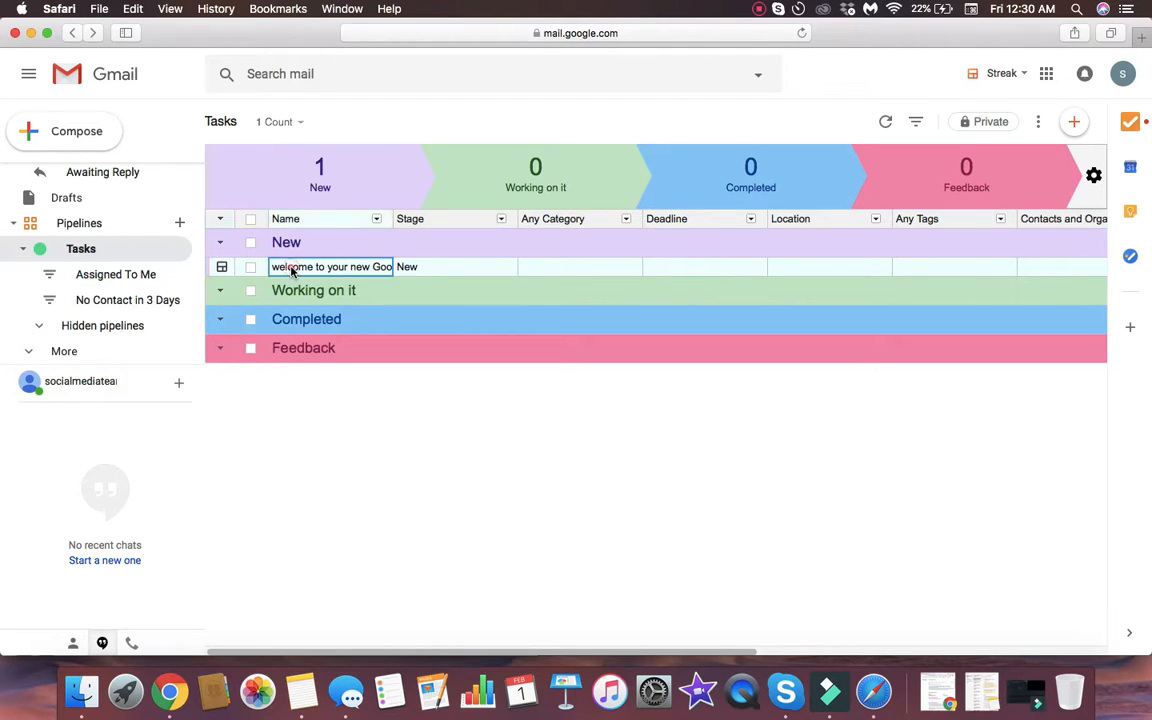
{"action": "left_click", "coordinate": [342, 437]}
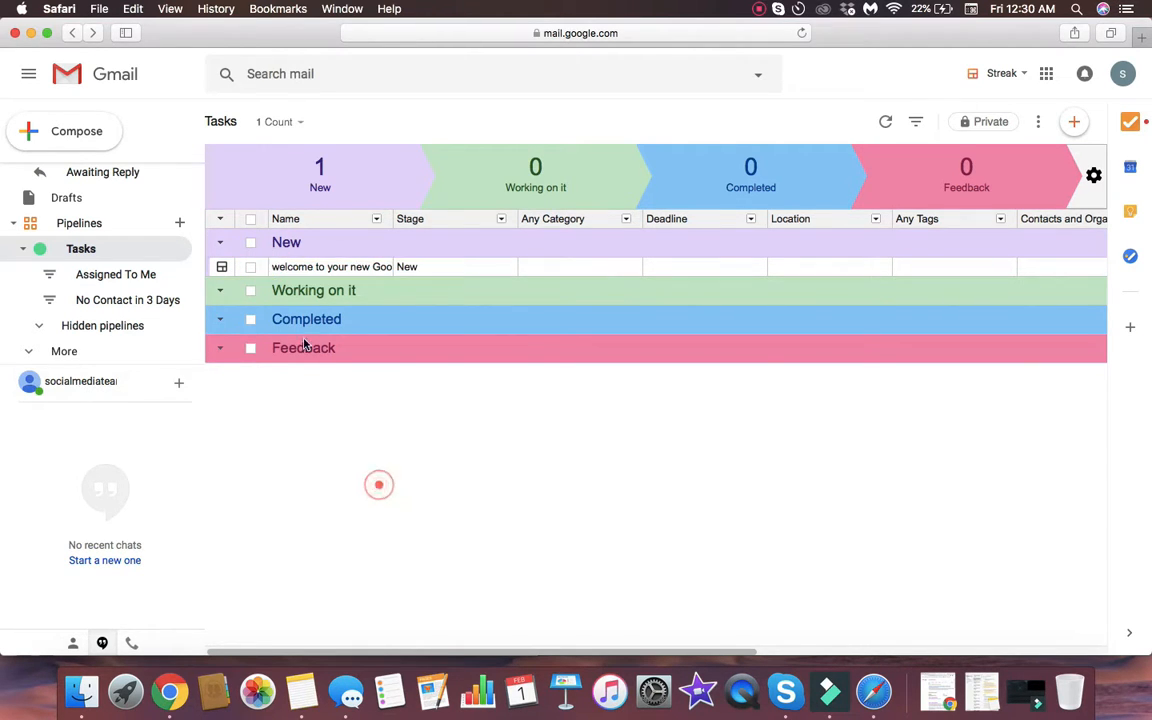
Open the welcome email's box from the New stage, and open its linked email to read through to the end.
{"action": "left_click", "coordinate": [223, 268]}
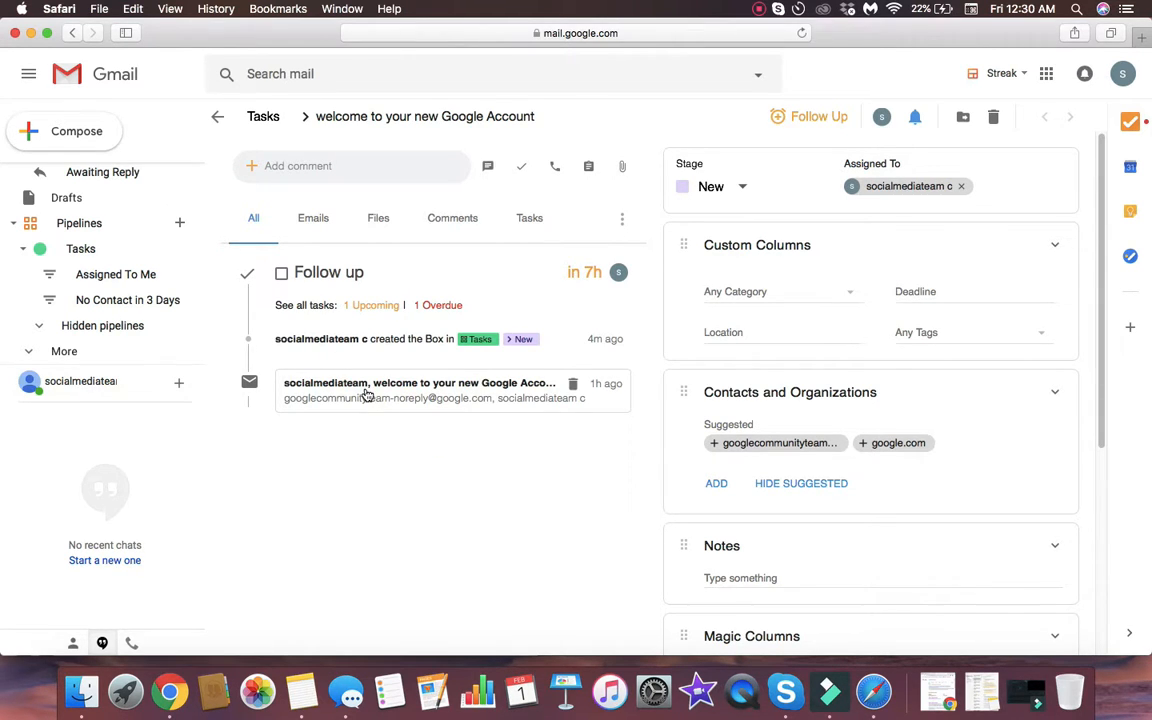
{"action": "left_click", "coordinate": [345, 390]}
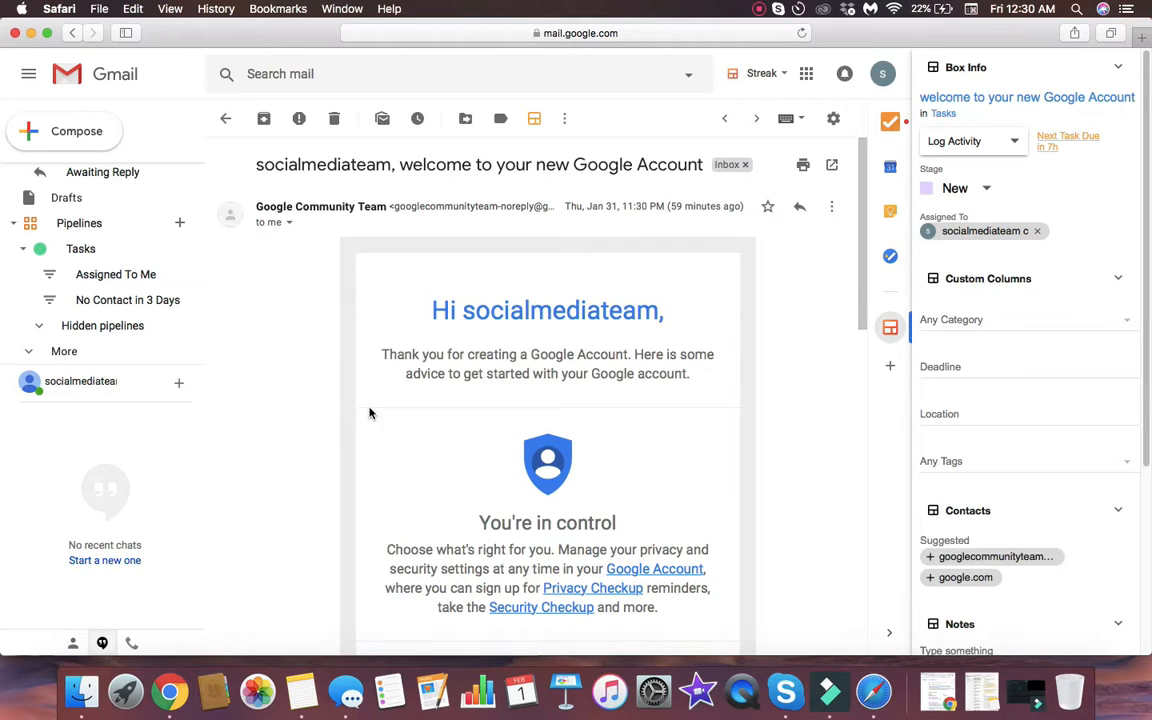
{"action": "scroll", "coordinate": [321, 402], "scroll_direction": "down", "scroll_amount": 10}
{"action": "scroll", "coordinate": [330, 402], "scroll_direction": "down", "scroll_amount": 3}
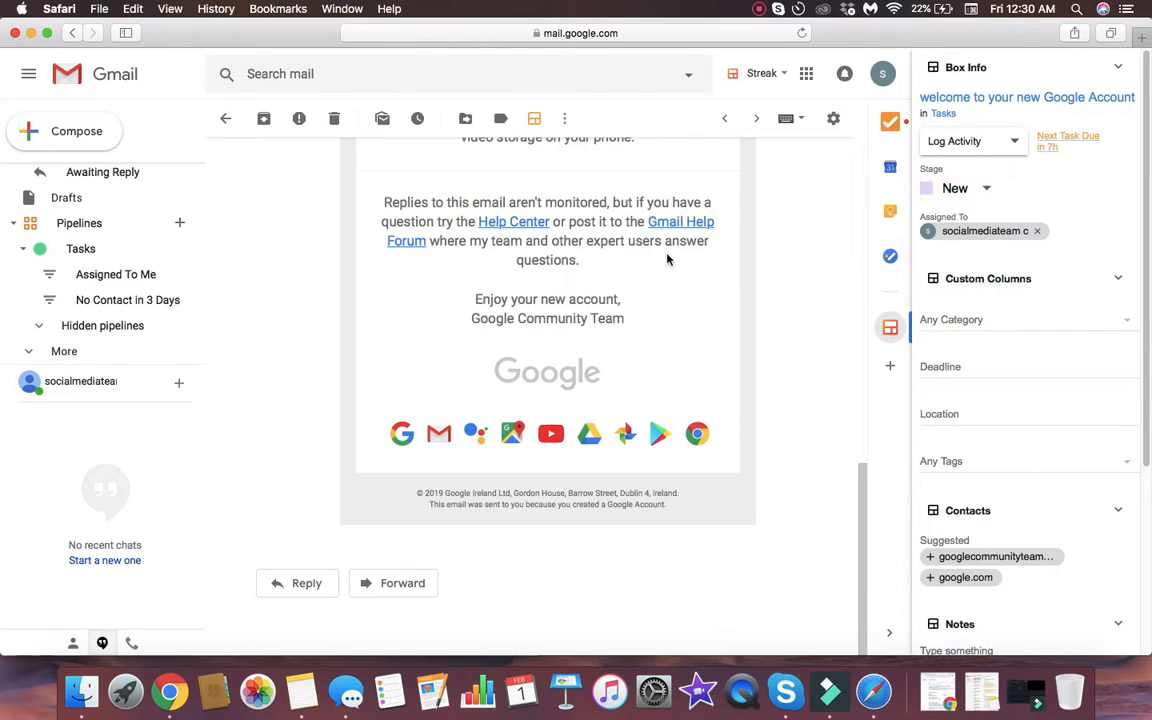
Set the box's stage to Working on it, and advance it to Completed.
{"action": "left_click", "coordinate": [977, 189]}
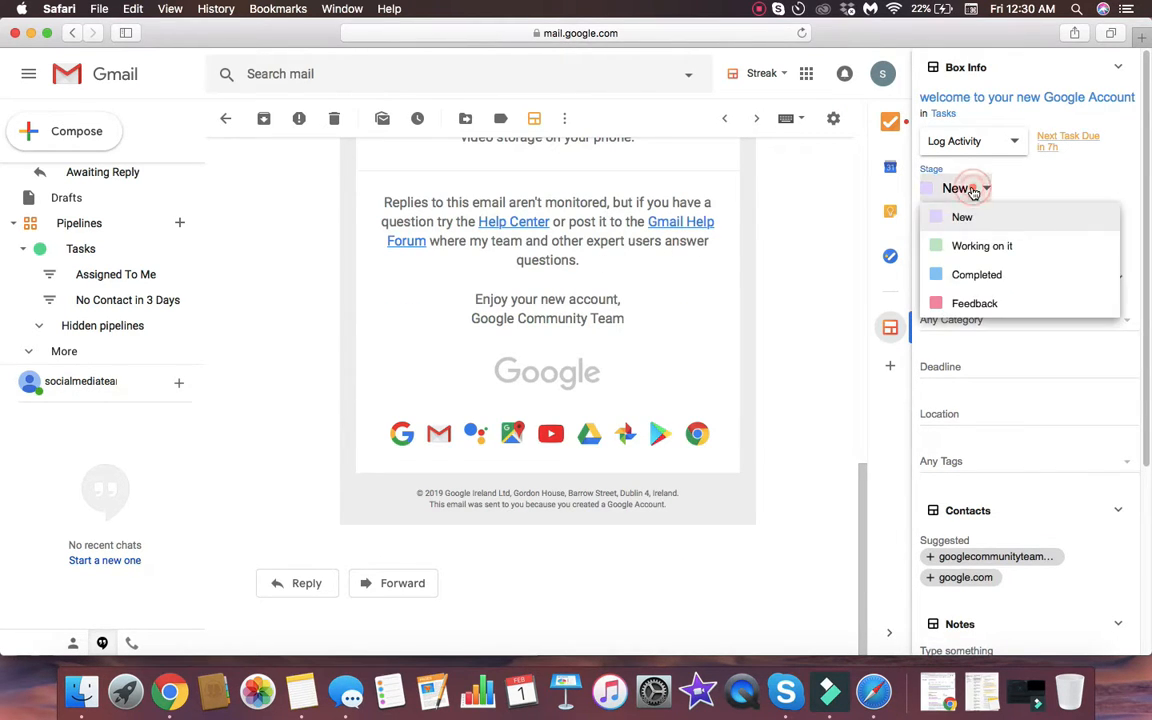
{"action": "left_click", "coordinate": [1033, 250]}
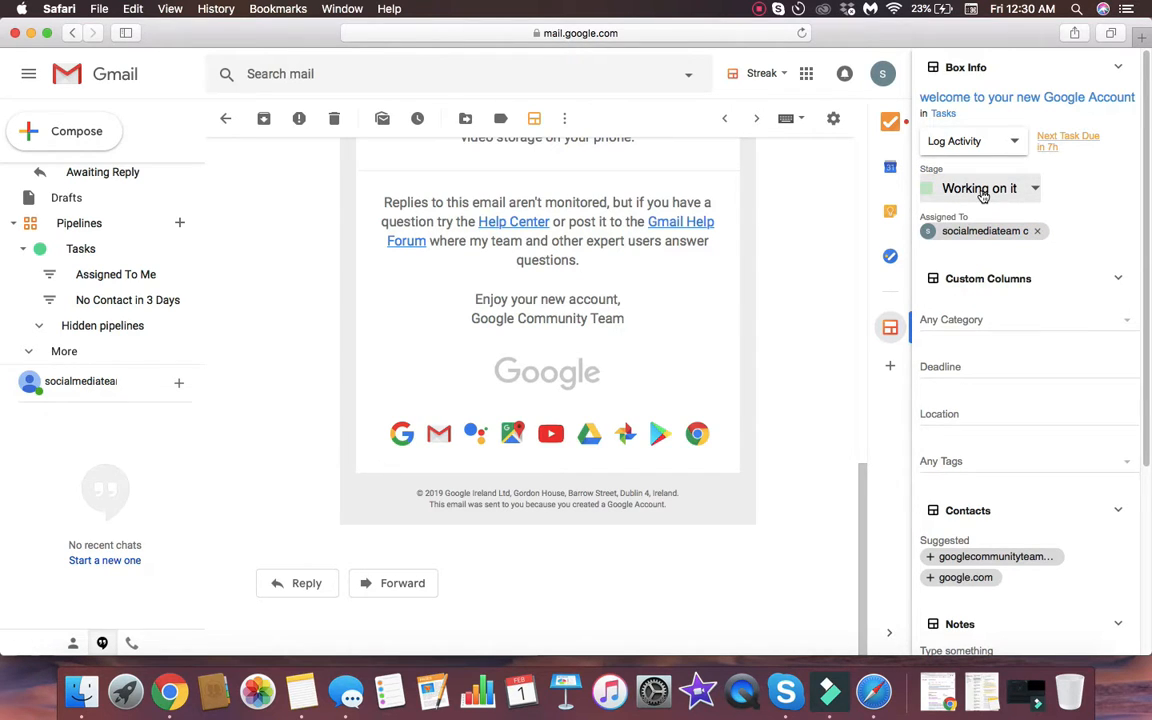
{"action": "left_click", "coordinate": [983, 195]}
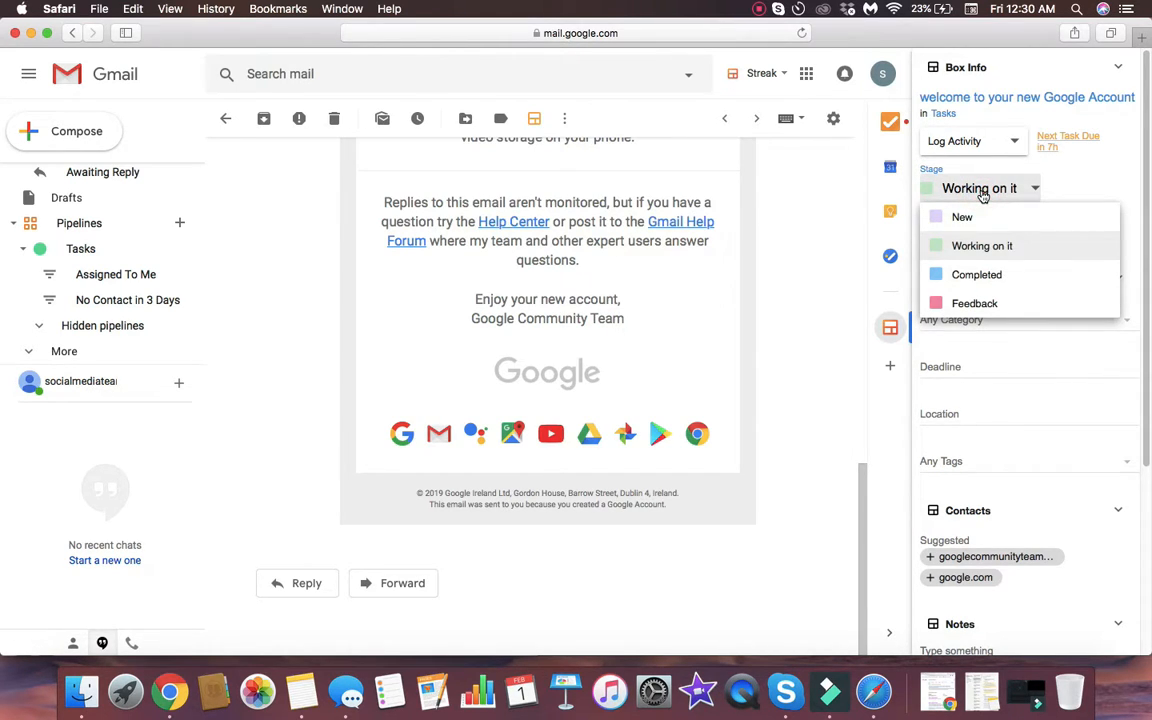
{"action": "left_click", "coordinate": [978, 275]}
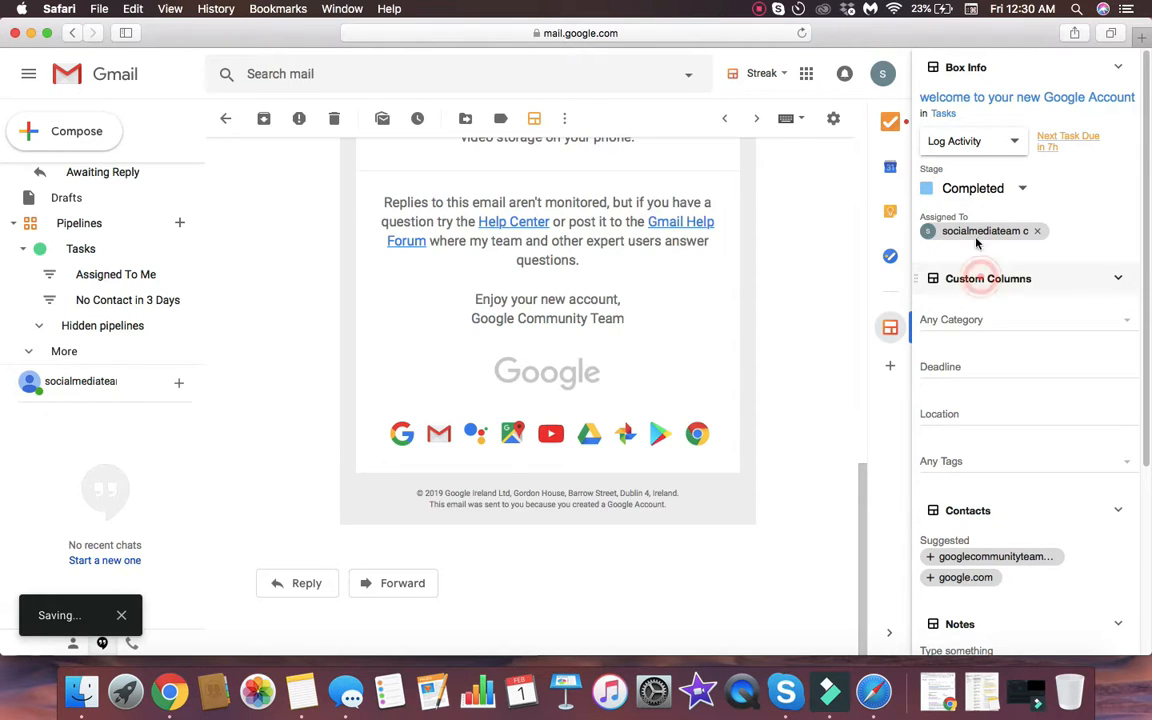
{"action": "left_click", "coordinate": [1020, 189]}
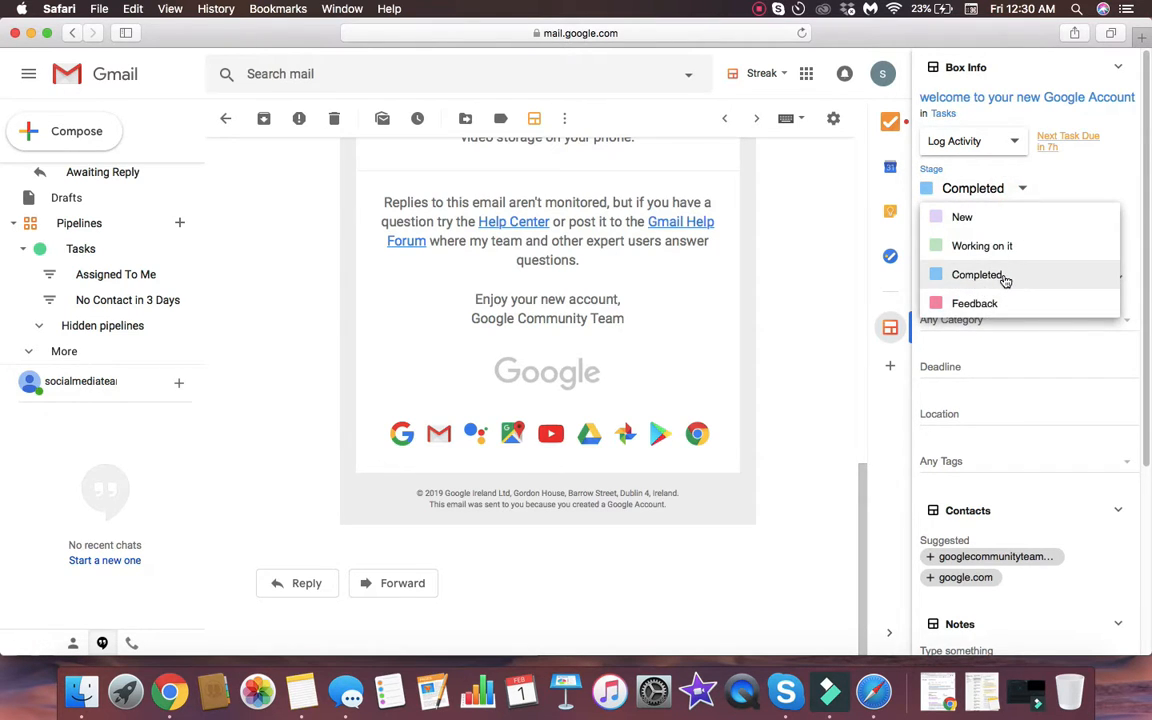
{"action": "left_click", "coordinate": [1003, 276]}
{"action": "left_click", "coordinate": [790, 241]}
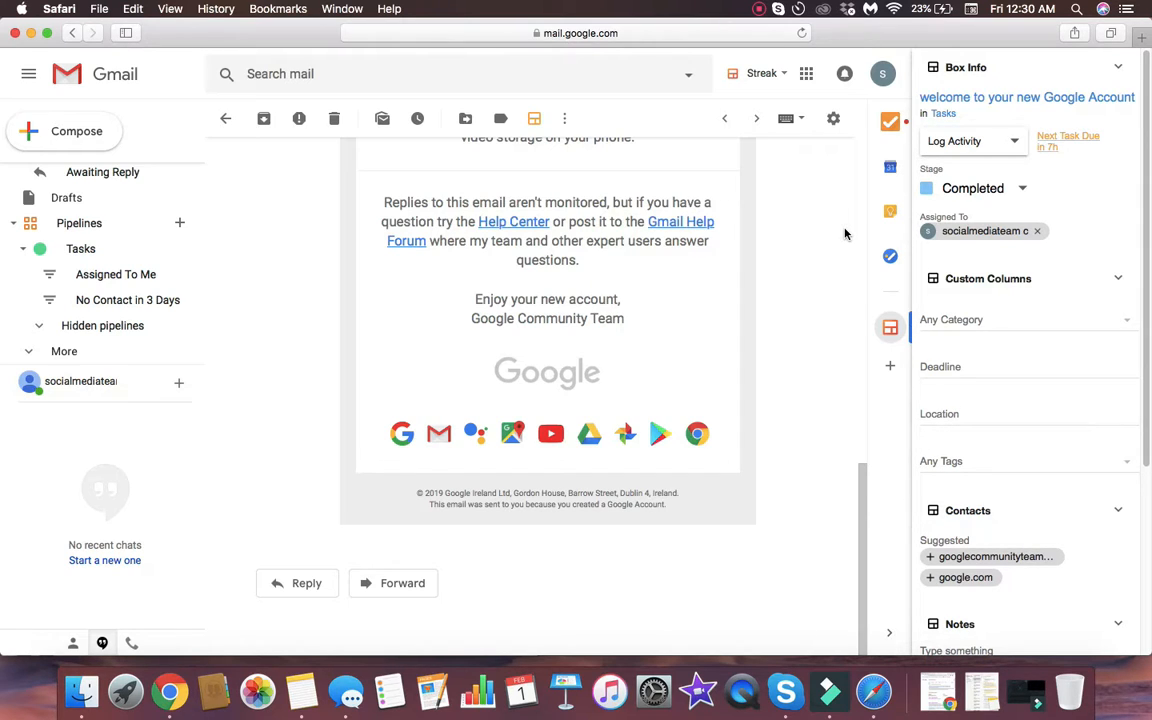
Change the stage of the welcome email's box to Feedback.
{"action": "left_click", "coordinate": [1015, 193]}
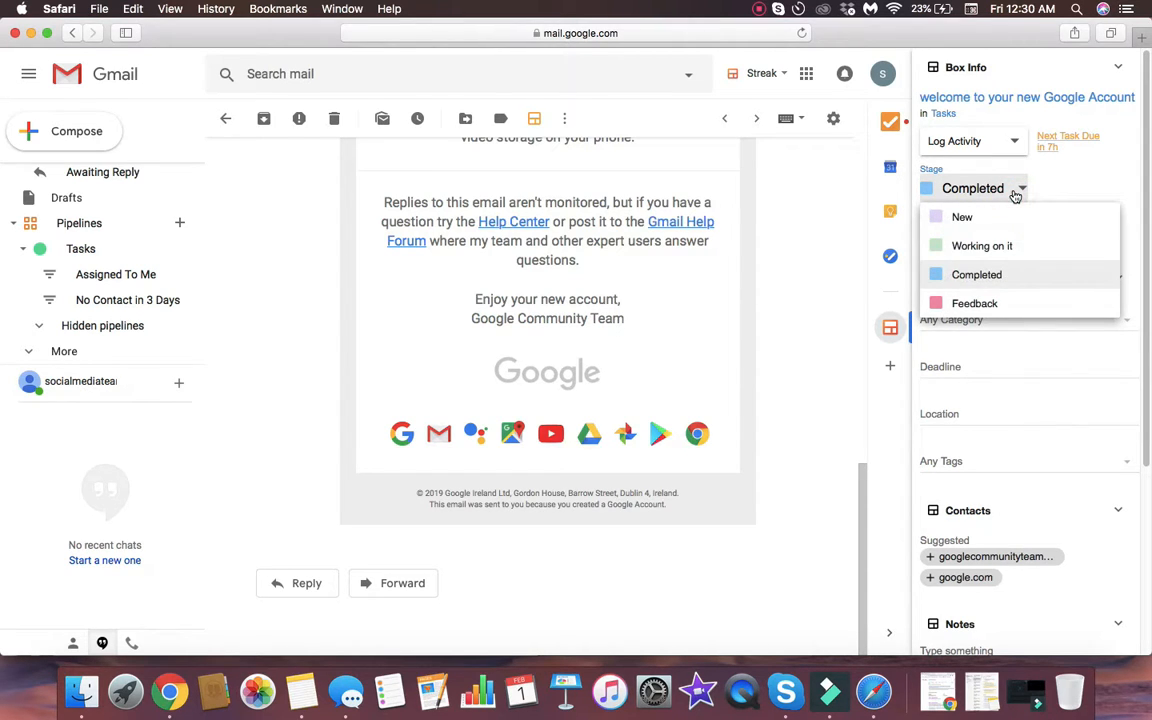
{"action": "left_click", "coordinate": [1018, 190]}
{"action": "left_click", "coordinate": [1010, 190]}
{"action": "left_click", "coordinate": [975, 303]}
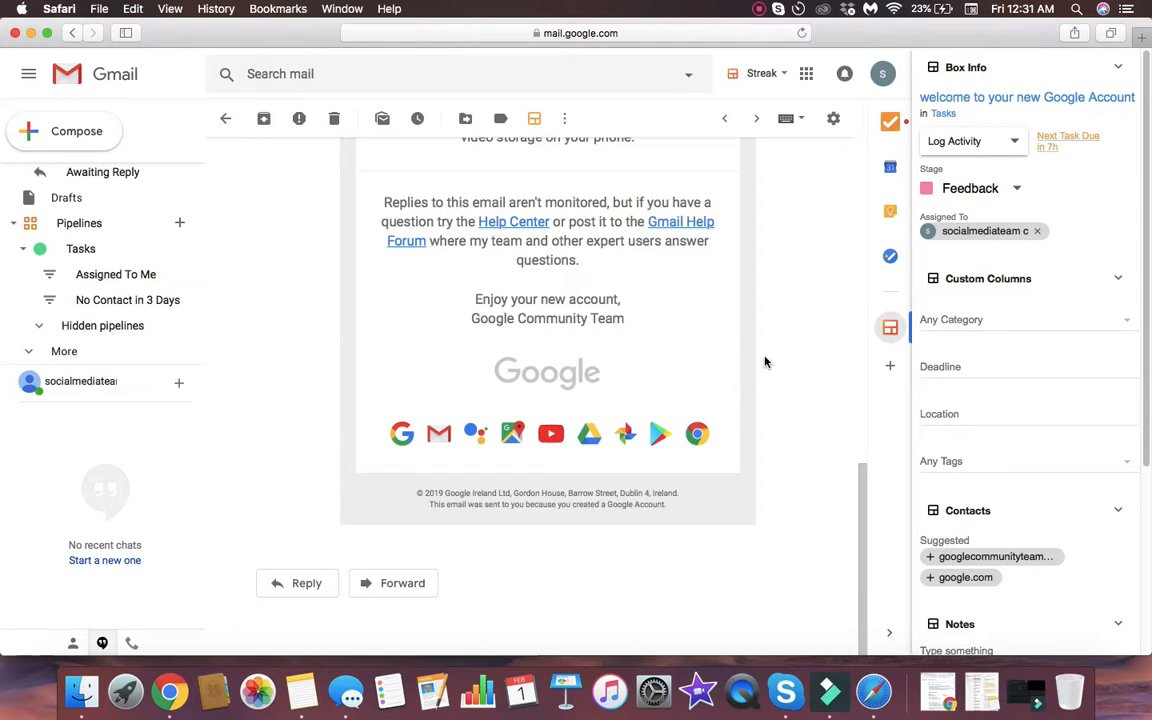
{"action": "left_click", "coordinate": [978, 199]}
{"action": "left_click", "coordinate": [977, 192]}
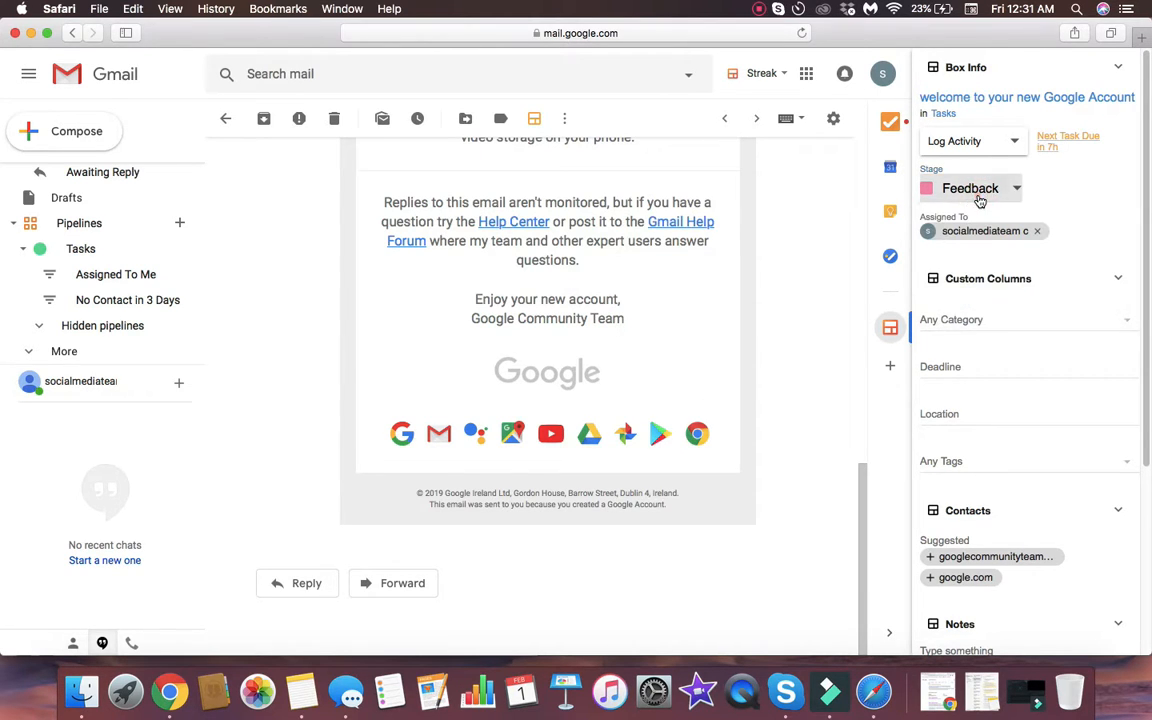
Look over the whole welcome email and the box's fields down to the email filters.
{"action": "scroll", "coordinate": [767, 320], "scroll_direction": "up", "scroll_amount": 10}
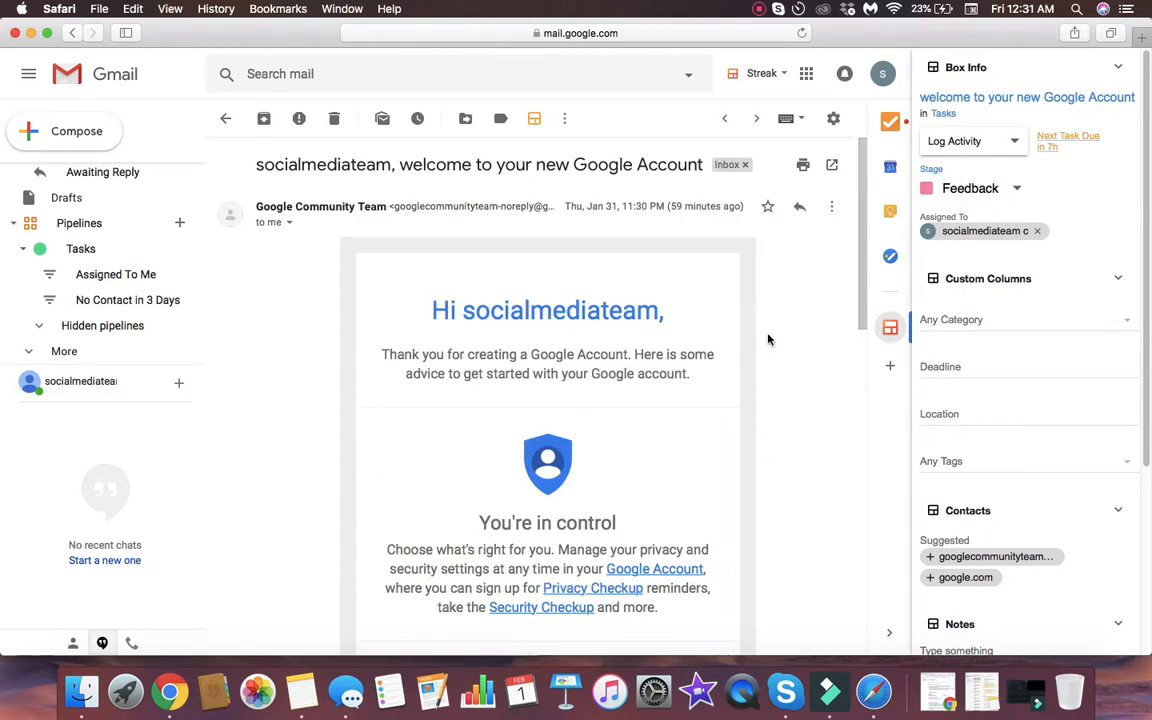
{"action": "scroll", "coordinate": [765, 335], "scroll_direction": "down", "scroll_amount": 10}
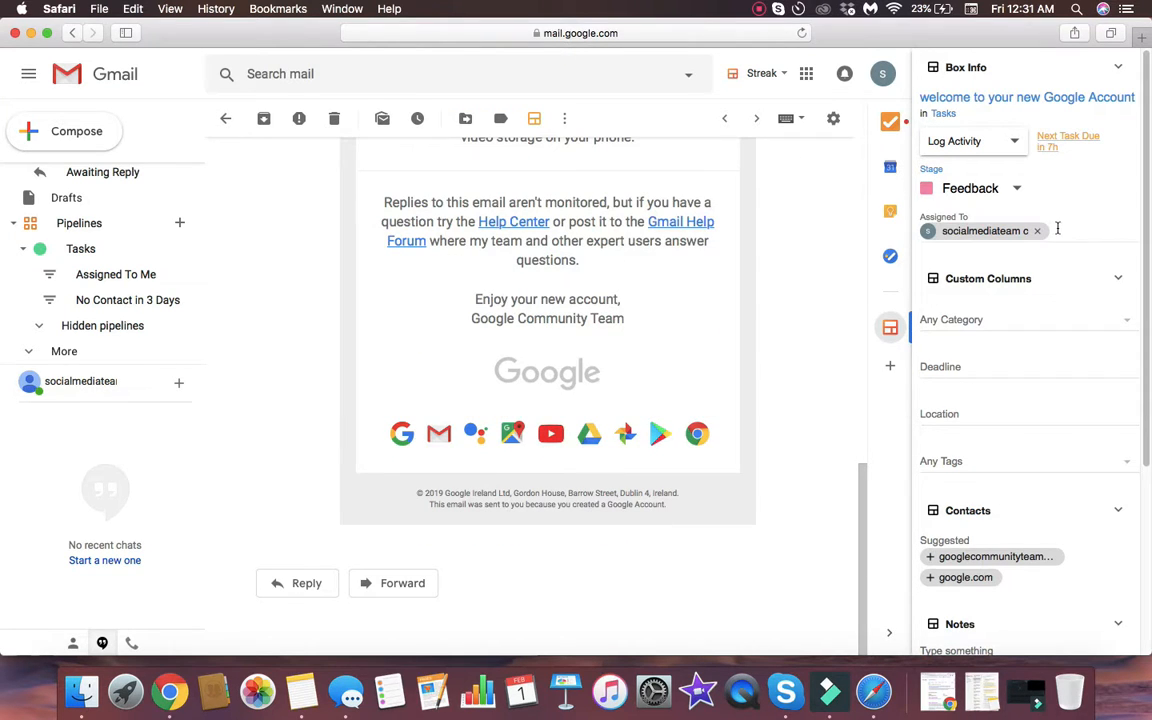
{"action": "scroll", "coordinate": [710, 373], "scroll_direction": "up", "scroll_amount": 10}
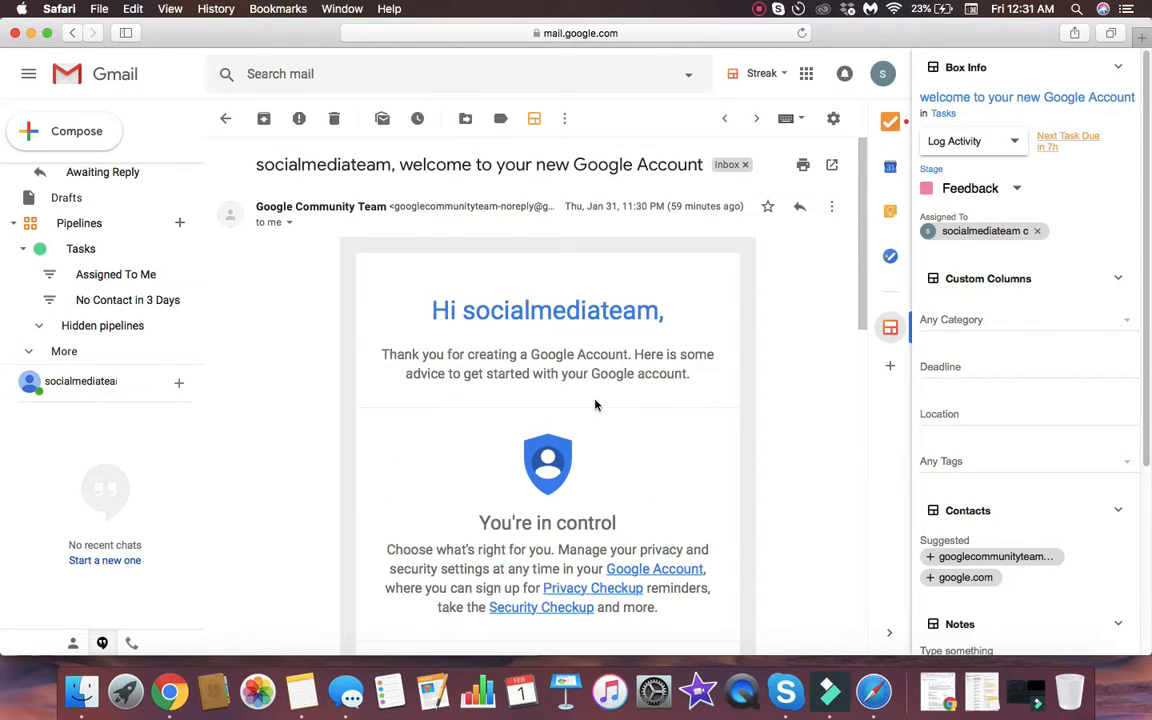
{"action": "scroll", "coordinate": [650, 400], "scroll_direction": "down", "scroll_amount": 10}
{"action": "scroll", "coordinate": [283, 298], "scroll_direction": "up", "scroll_amount": 10}
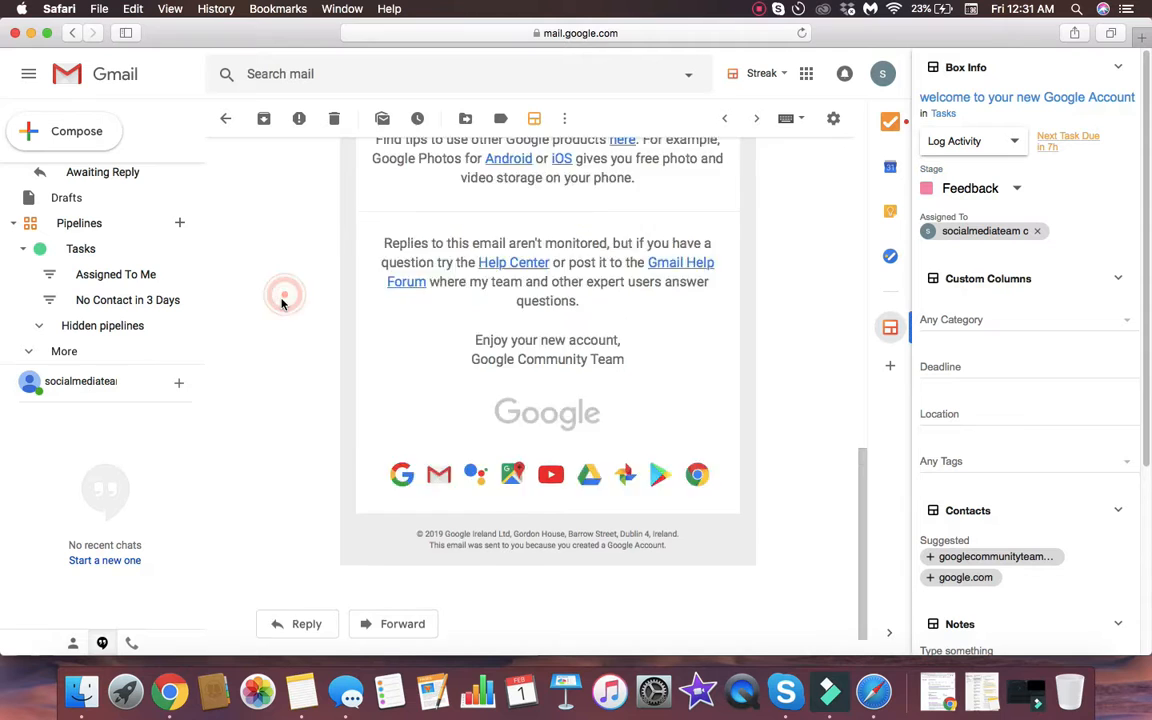
{"action": "scroll", "coordinate": [838, 491], "scroll_direction": "down", "scroll_amount": 10}
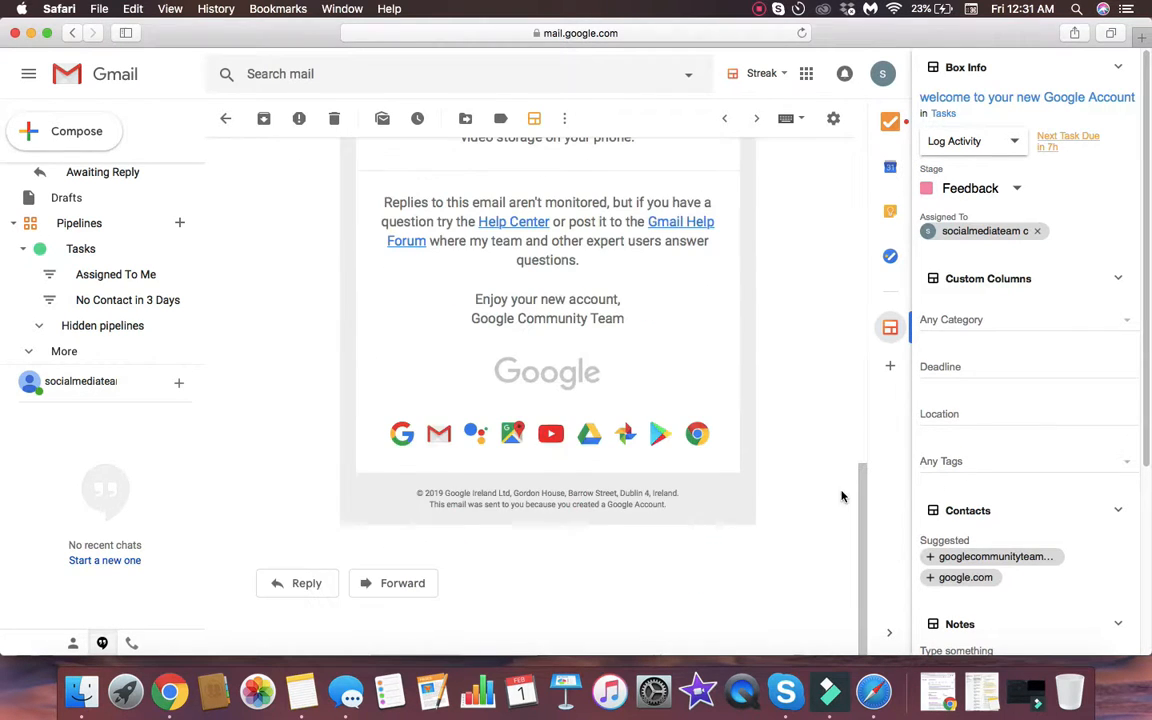
{"action": "scroll", "coordinate": [834, 310], "scroll_direction": "up", "scroll_amount": 10}
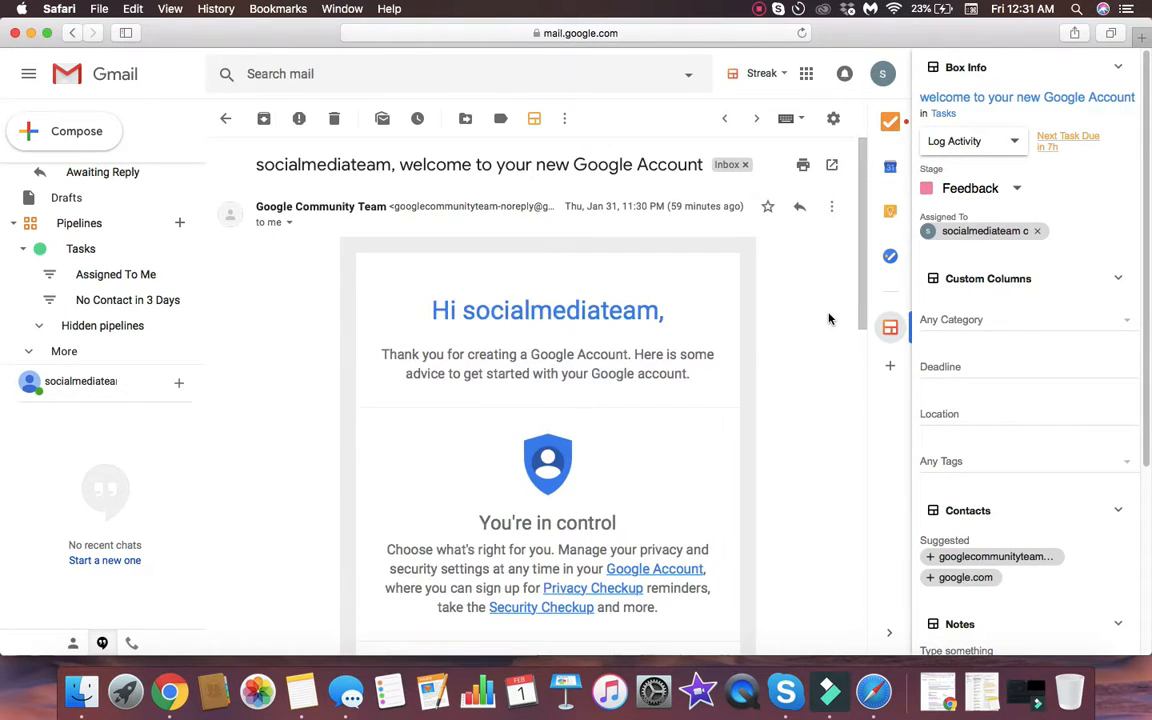
{"action": "scroll", "coordinate": [959, 320], "scroll_direction": "down", "scroll_amount": 5}
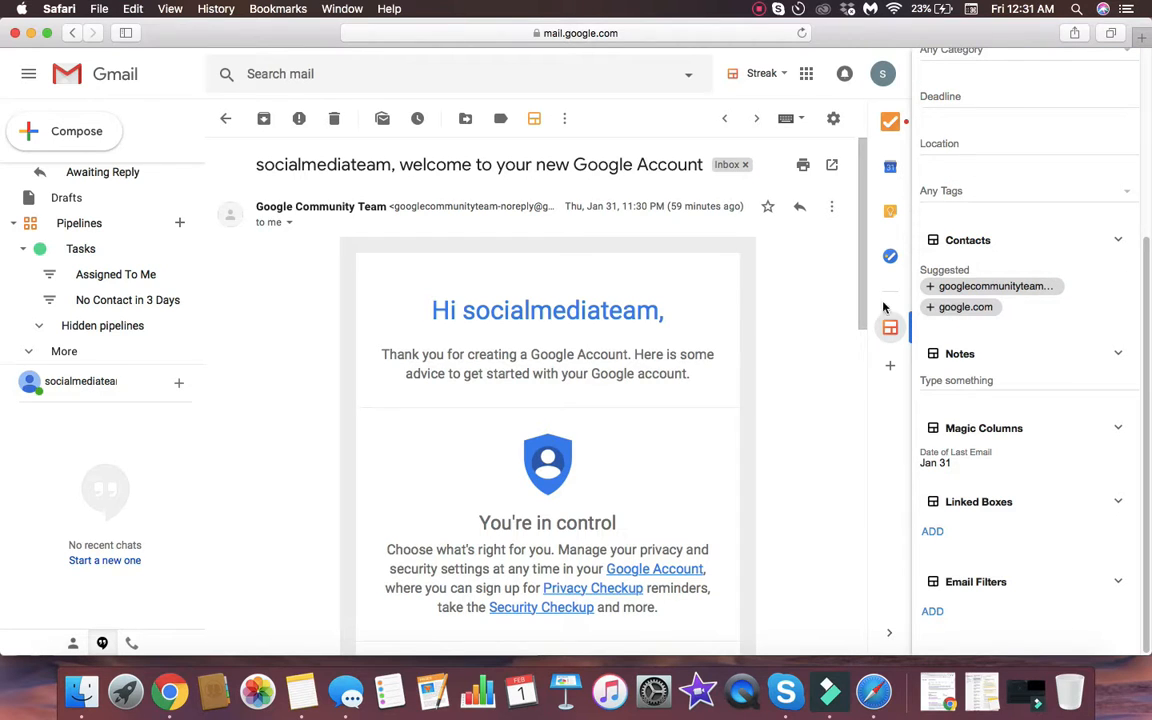
View the Streak Upcoming tasks overview and close it.
{"action": "left_click", "coordinate": [891, 123]}
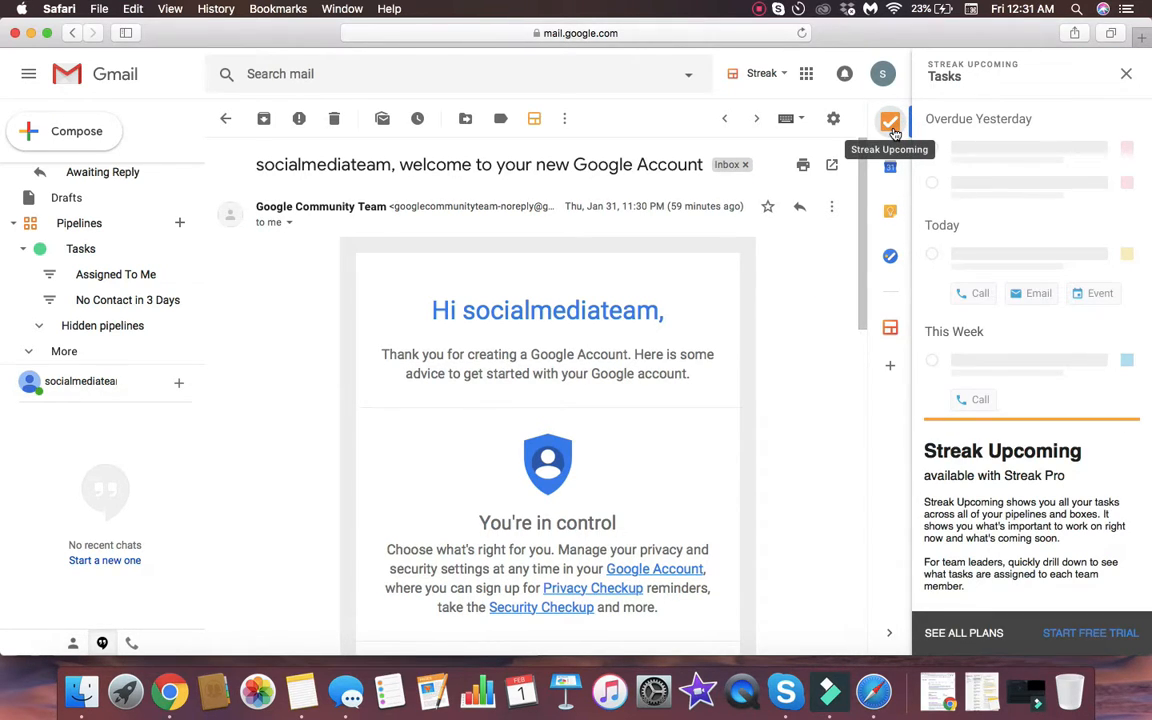
{"action": "left_click", "coordinate": [1126, 77]}
{"action": "scroll", "coordinate": [422, 420], "scroll_direction": "down", "scroll_amount": 10}
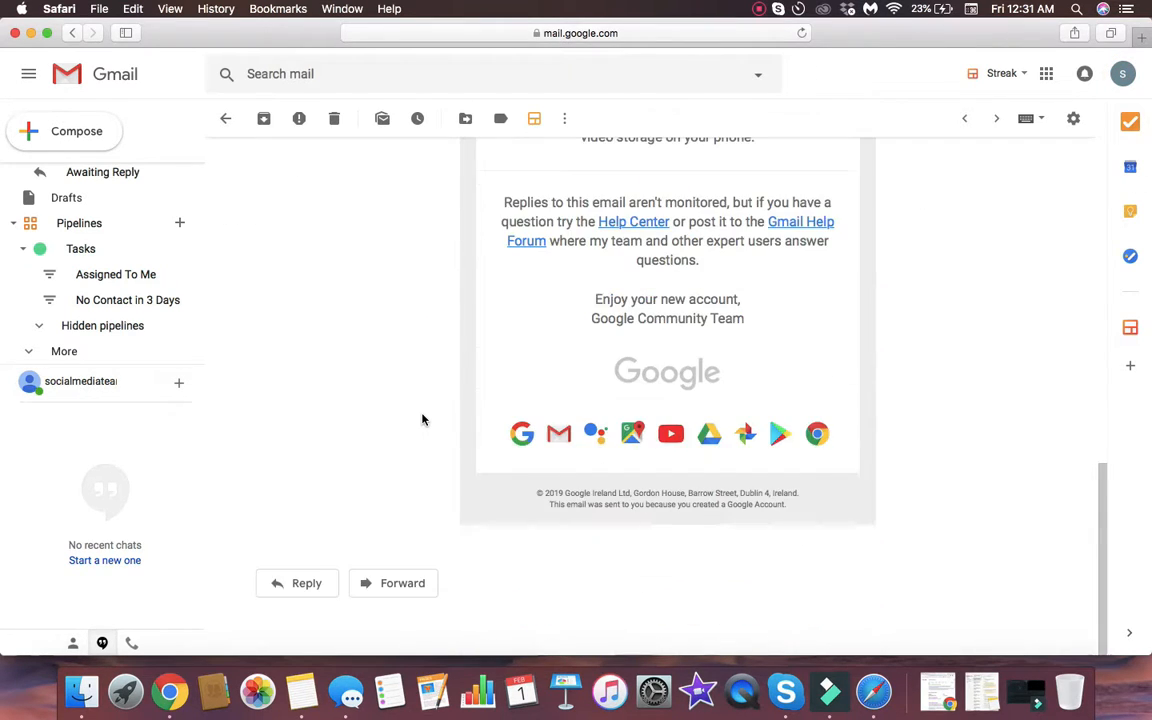
{"action": "scroll", "coordinate": [422, 420], "scroll_direction": "up", "scroll_amount": 10}
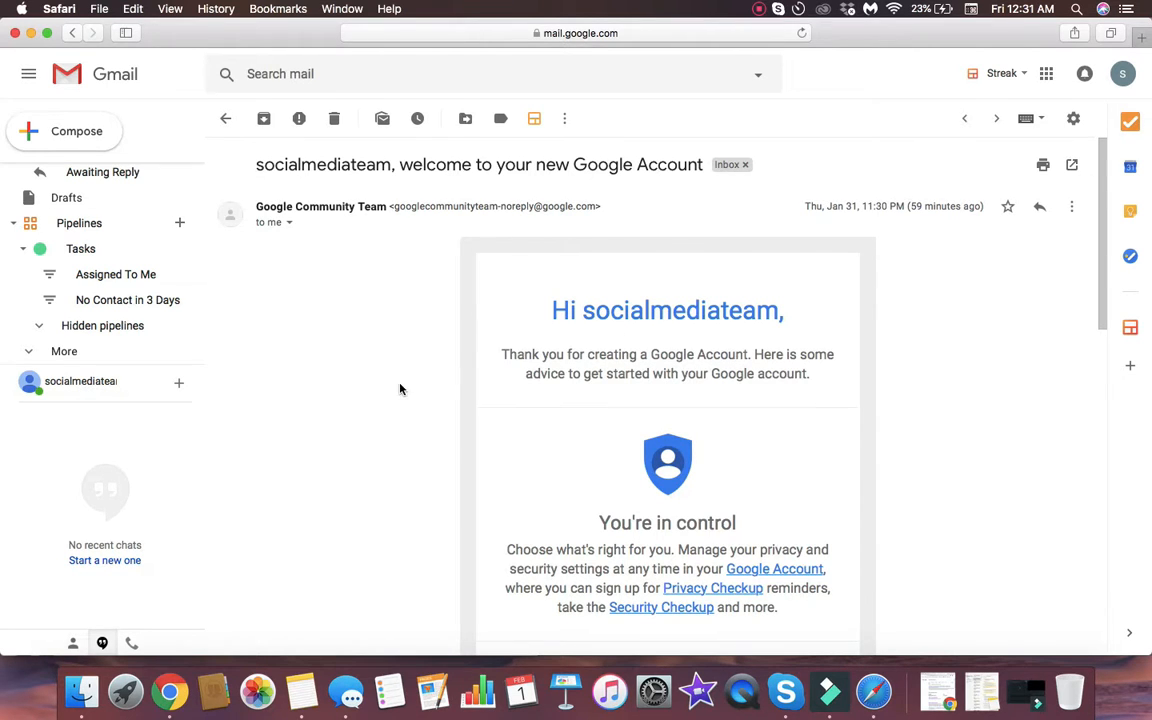
{"action": "scroll", "coordinate": [400, 389], "scroll_direction": "down", "scroll_amount": 10}
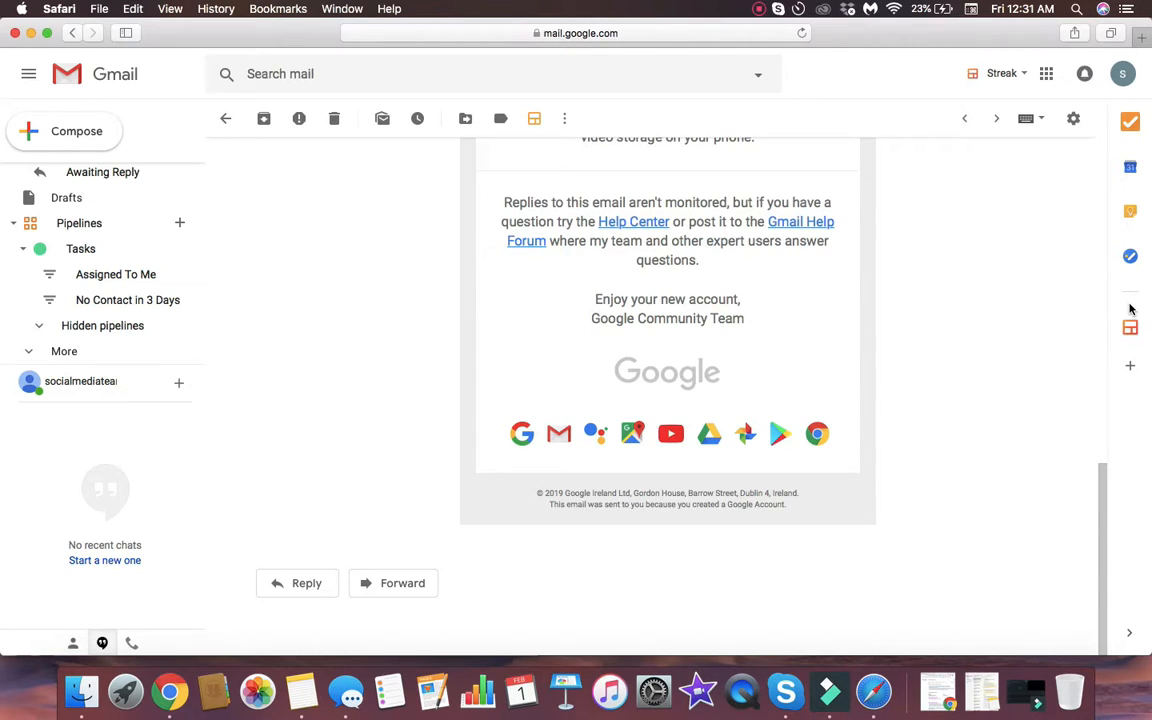
{"action": "left_click", "coordinate": [758, 8]}
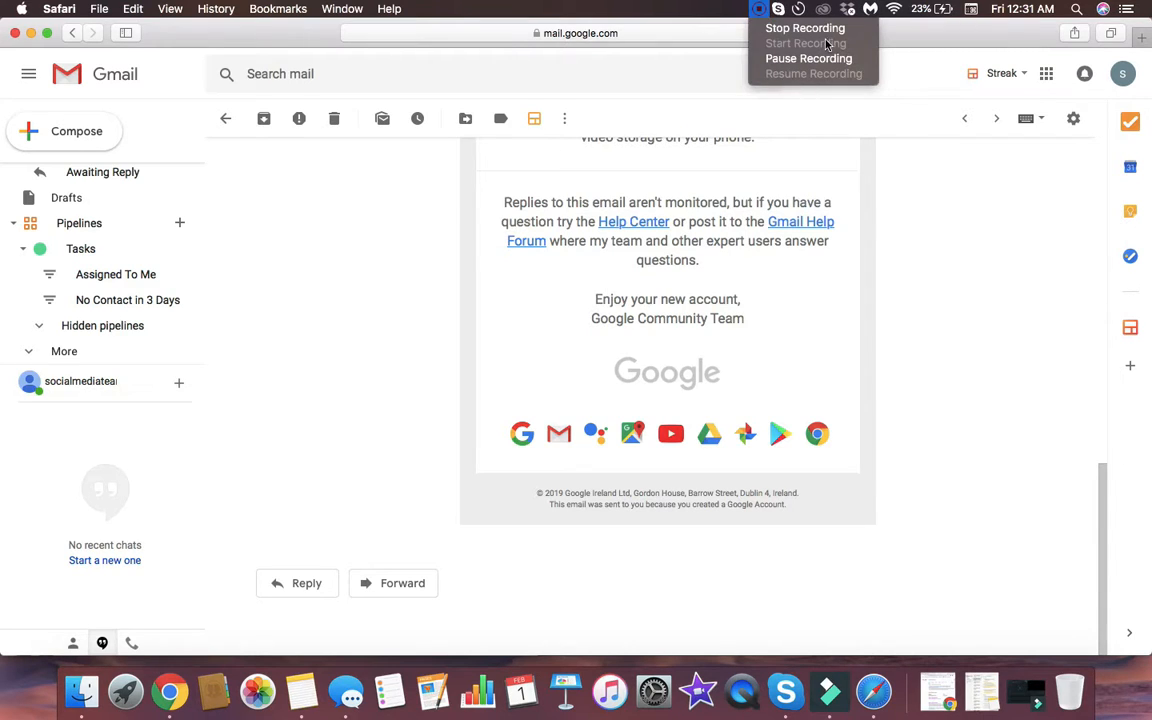